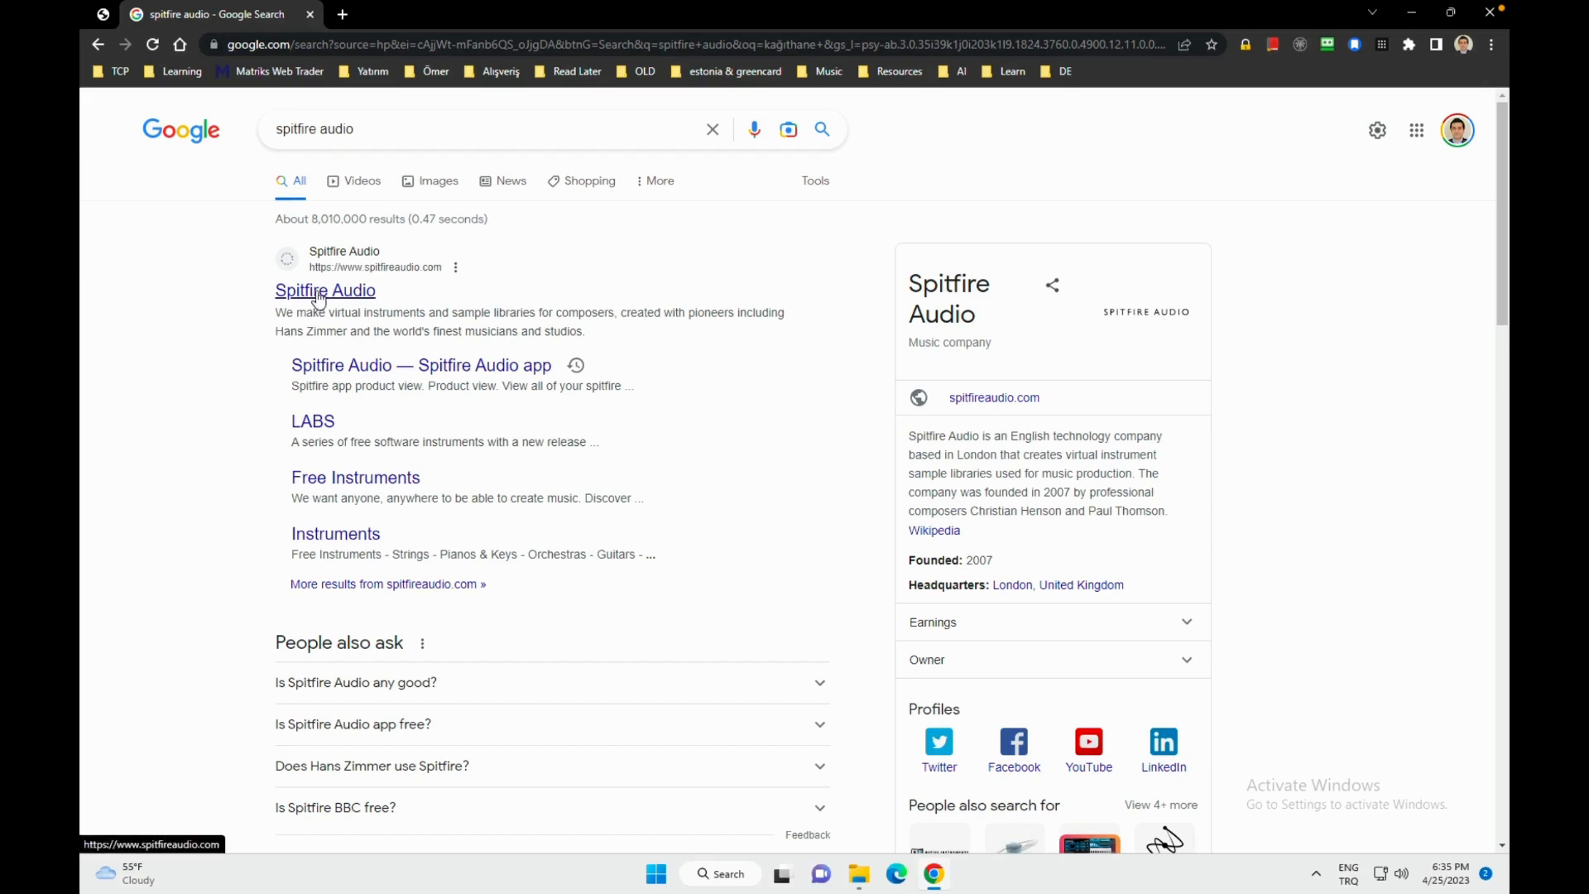
Step: Open the Spitfire Audio website from the search results, allow cookies and start filling in the account e-mail in the sign-in form
click(318, 296)
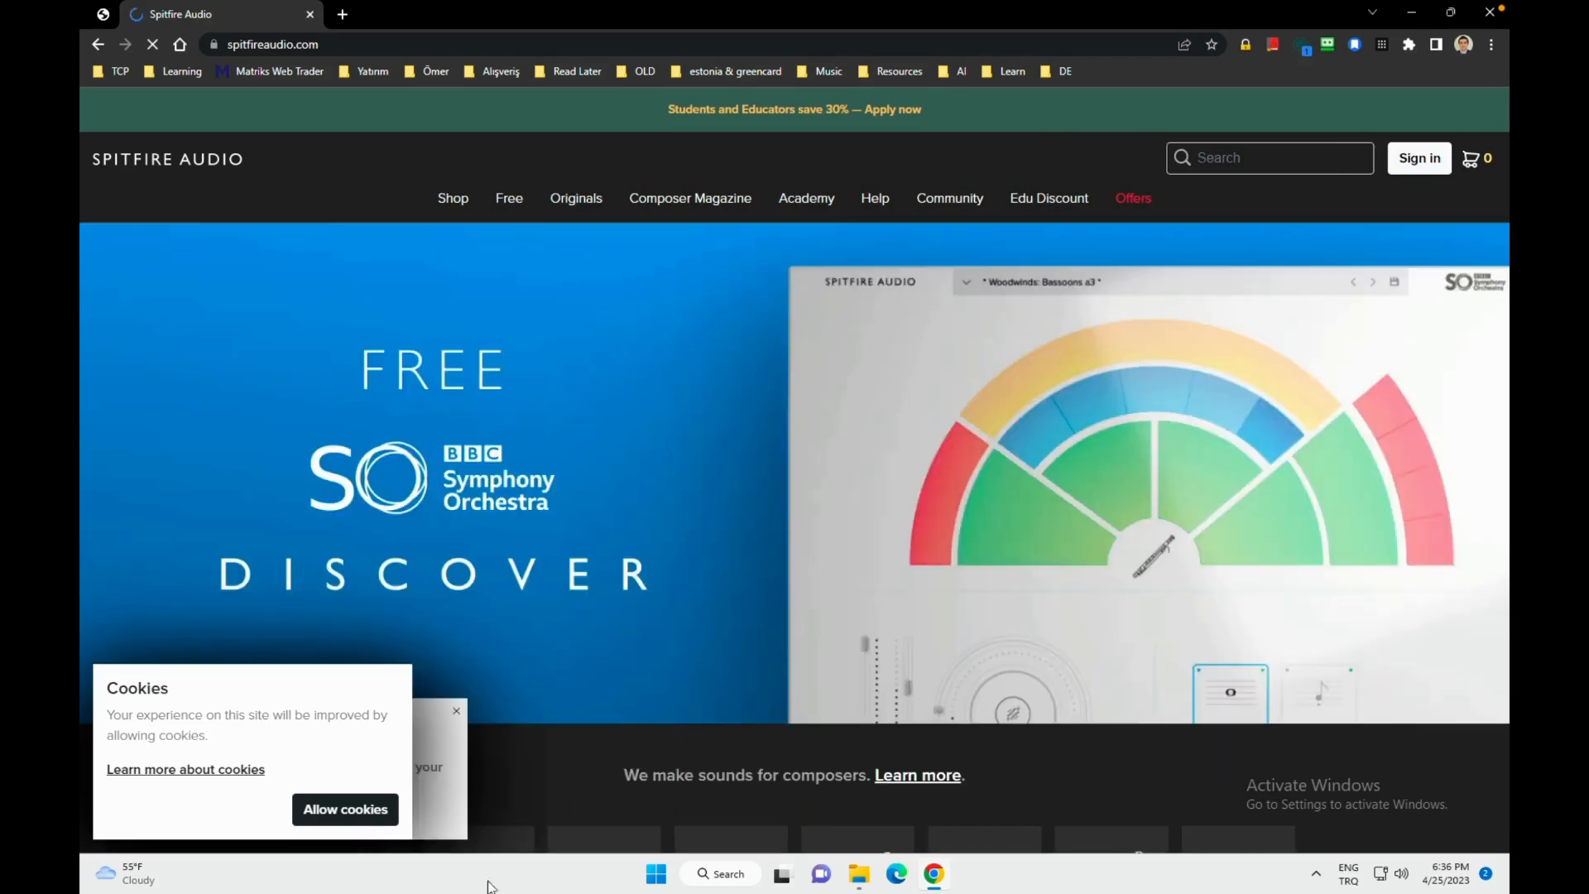
click(346, 810)
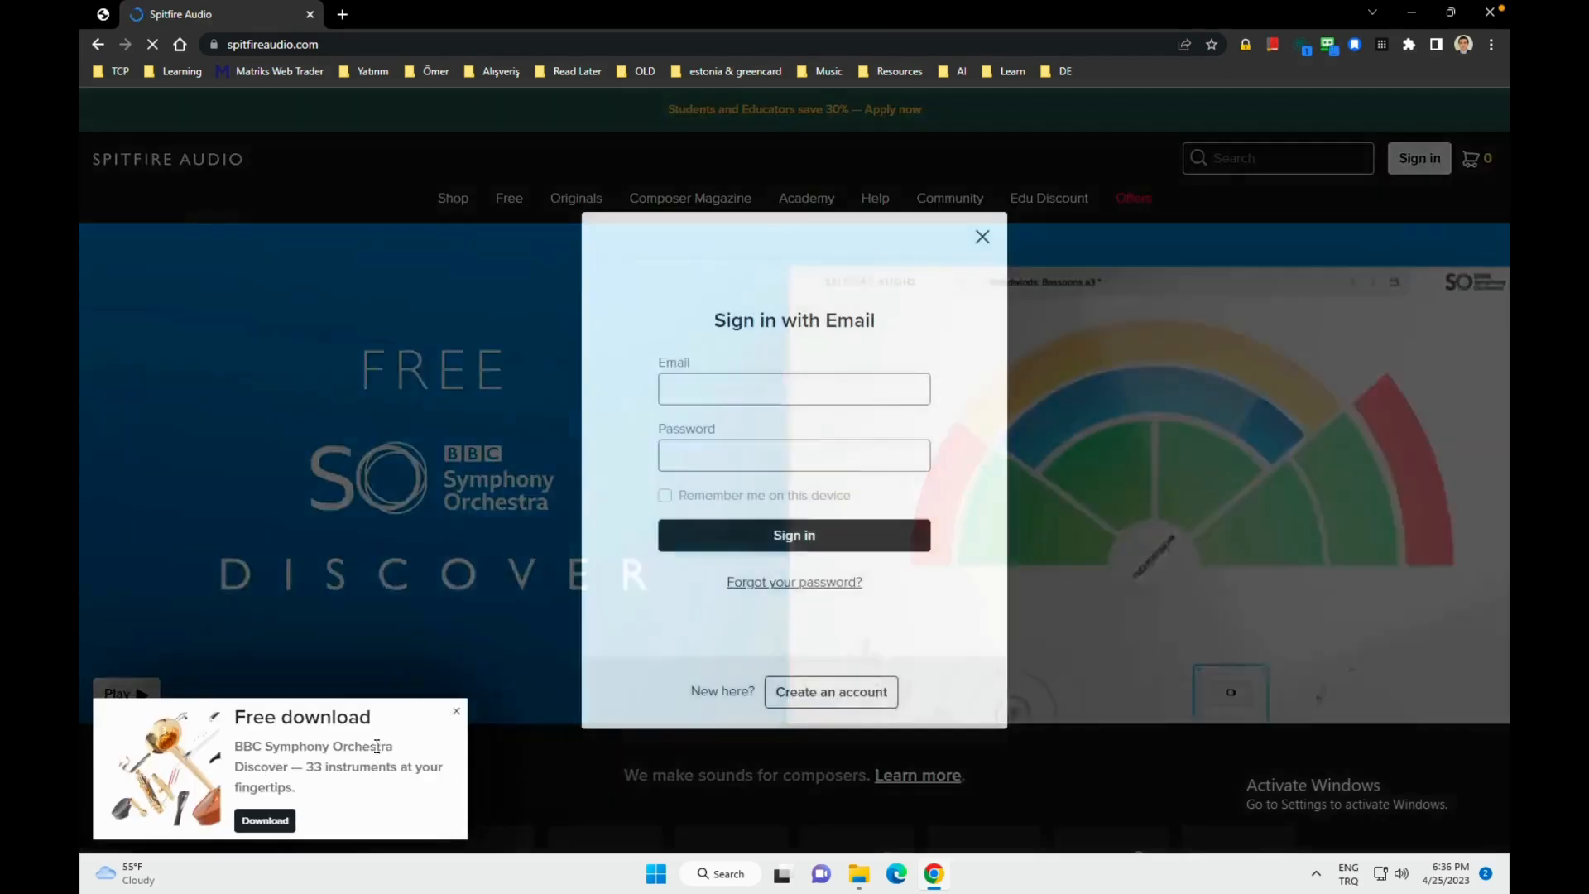
click(789, 391)
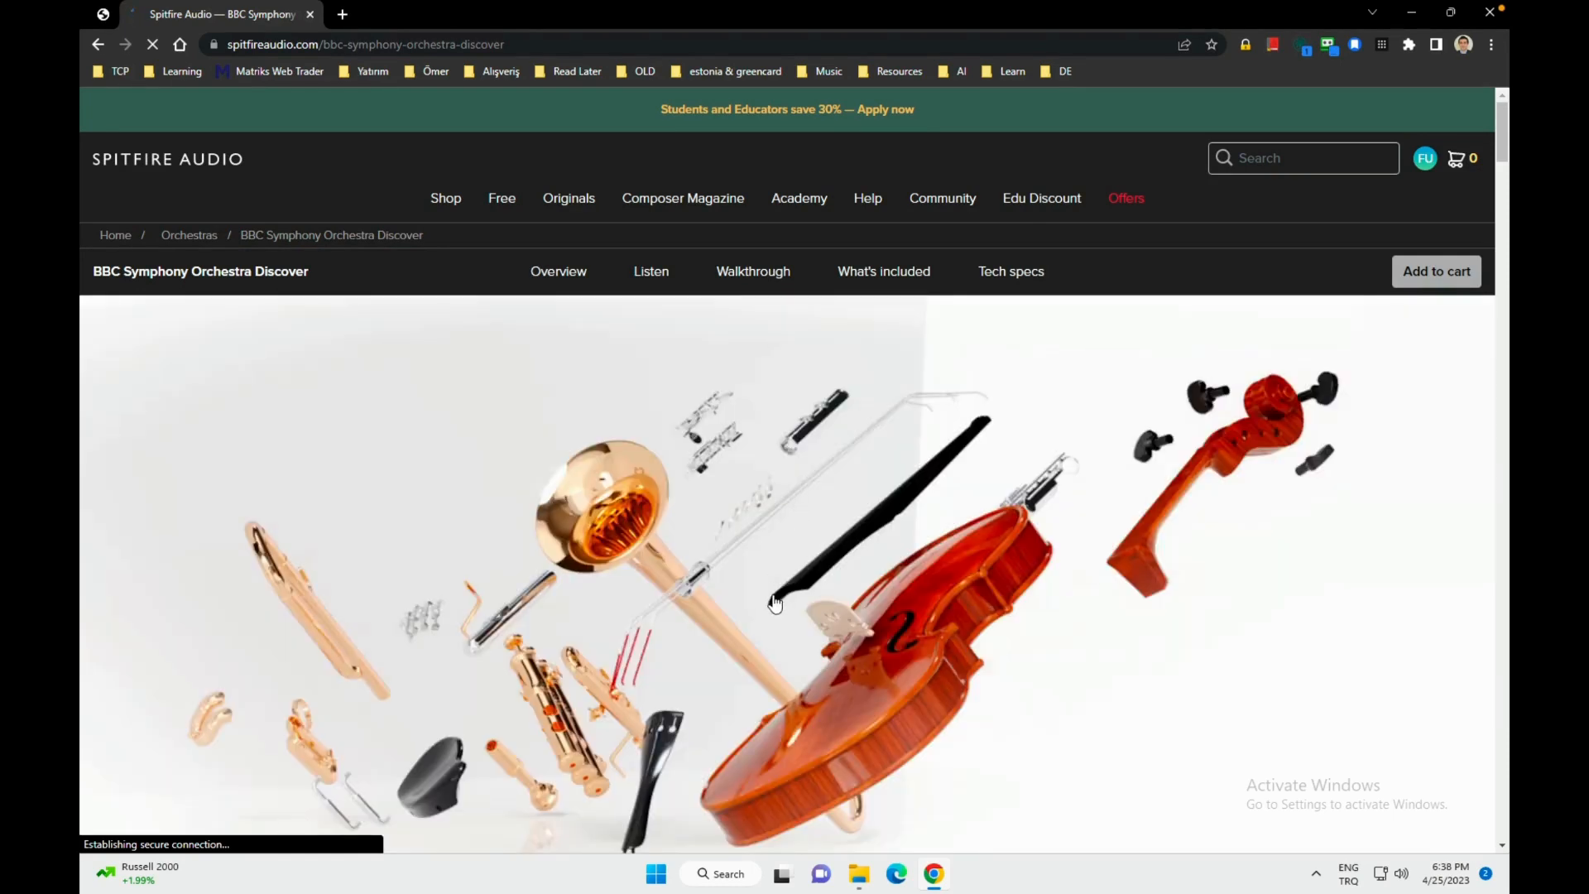
Step: Examine the BBC Symphony Orchestra Discover product page for ownership status, required app, audio demos and plugin description
scroll(775, 603, down, 3)
scroll(775, 603, down, 3)
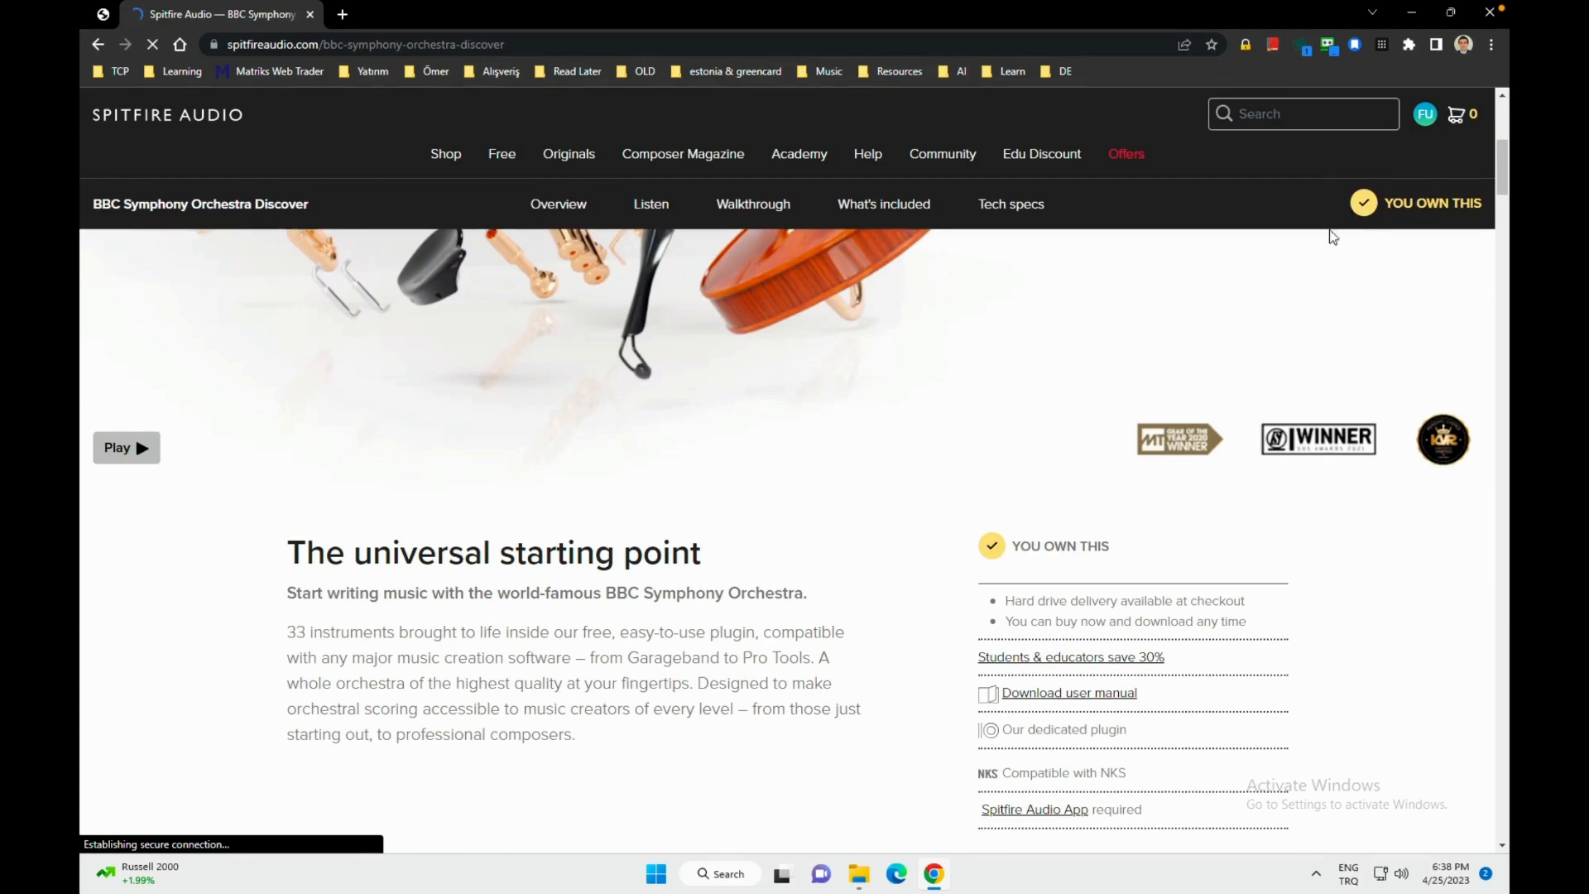
scroll(927, 654, down, 3)
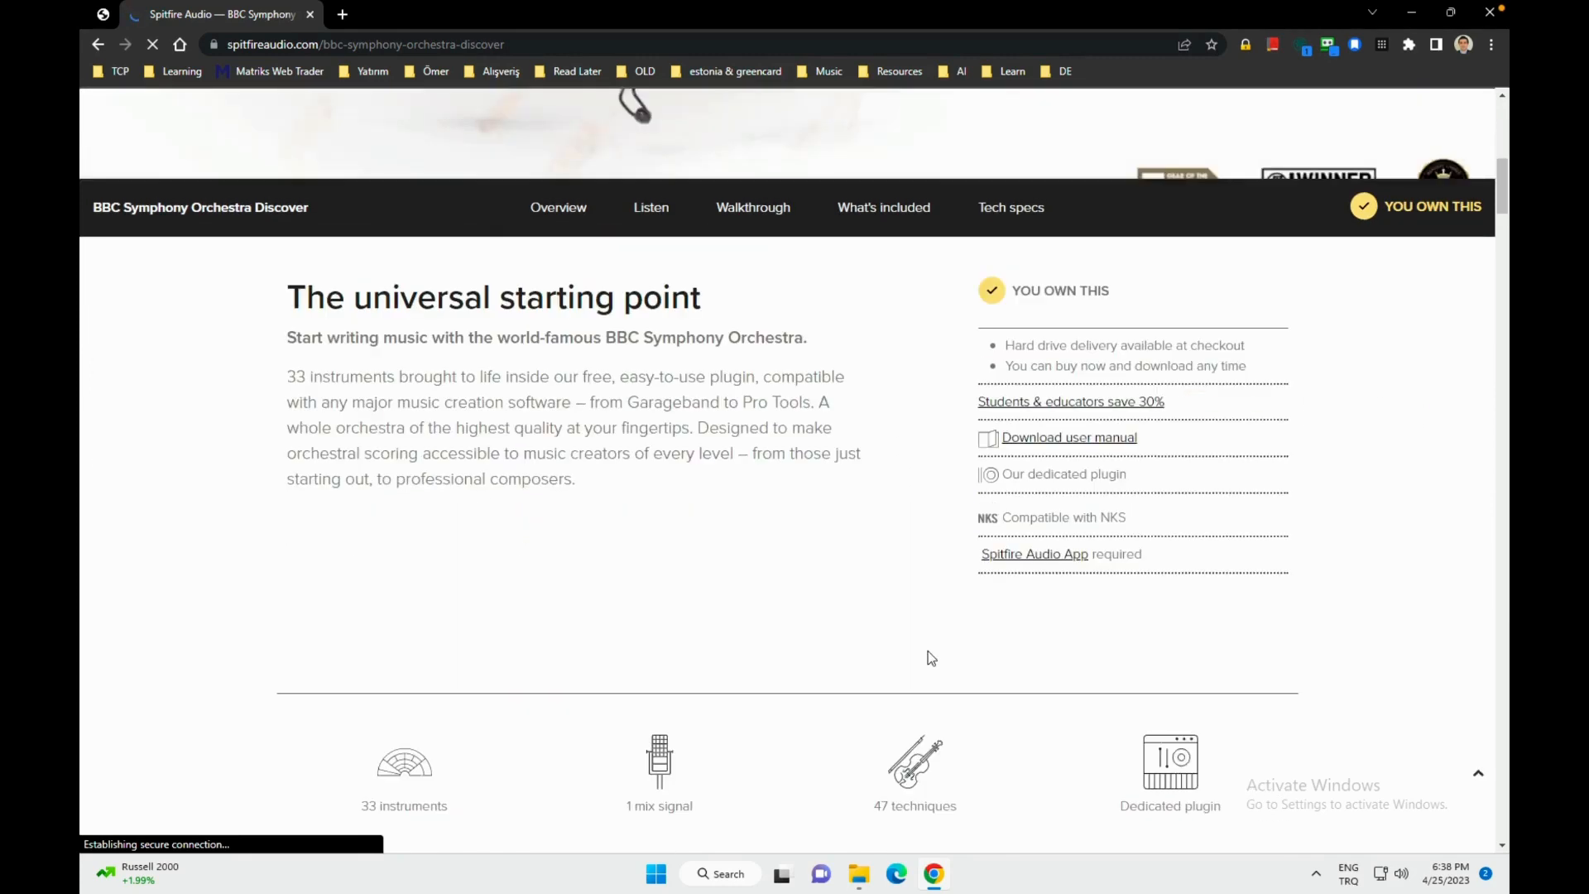
scroll(931, 658, down, 3)
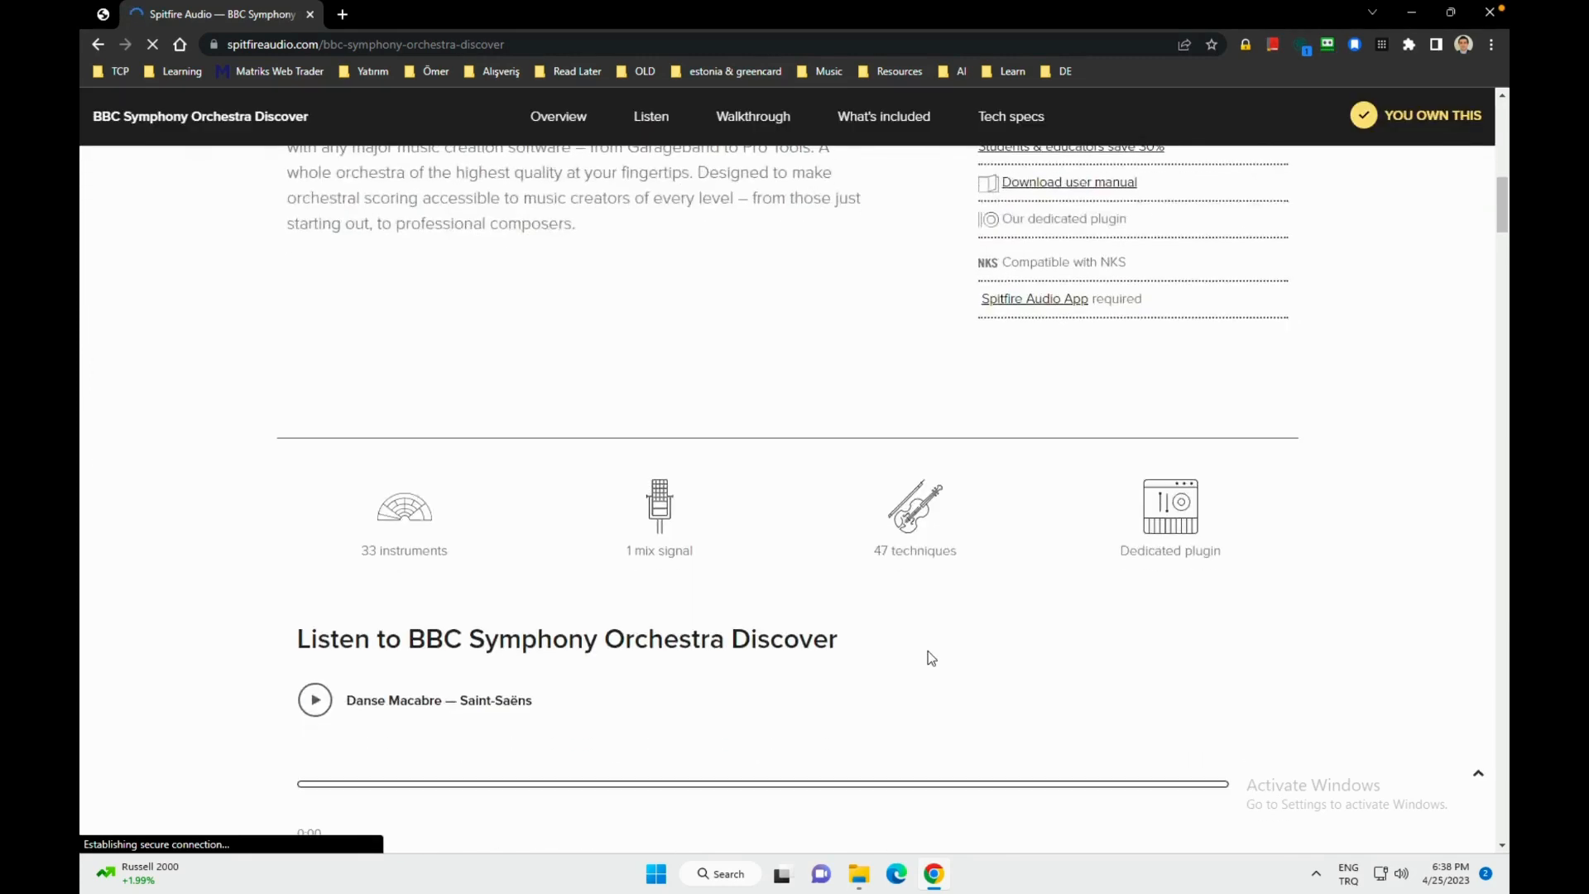
scroll(931, 658, down, 3)
scroll(931, 658, down, 7)
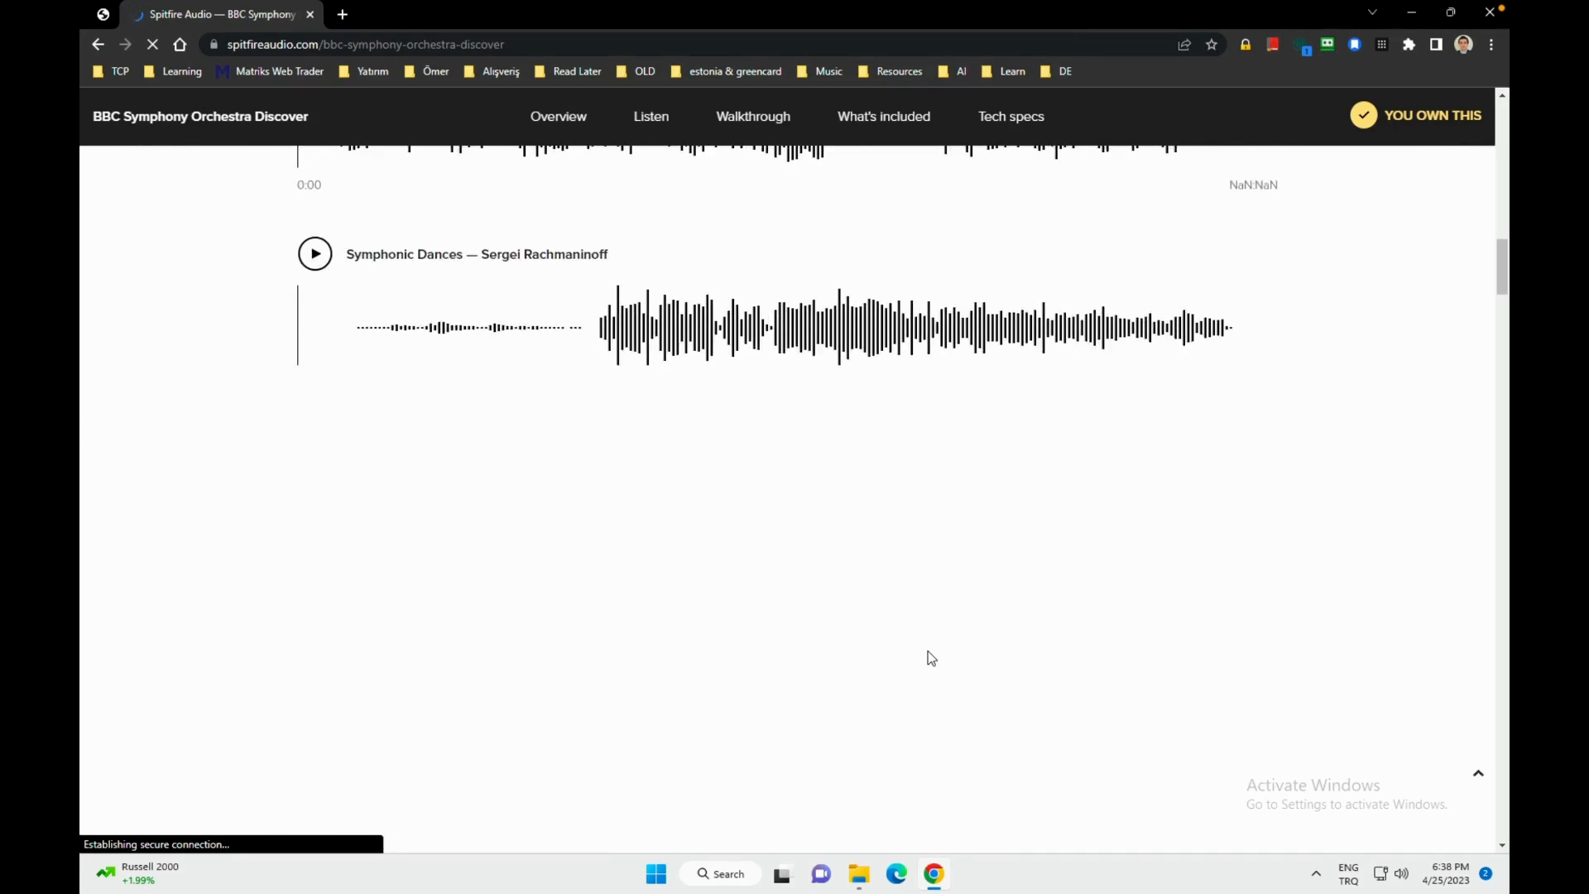
scroll(932, 658, down, 10)
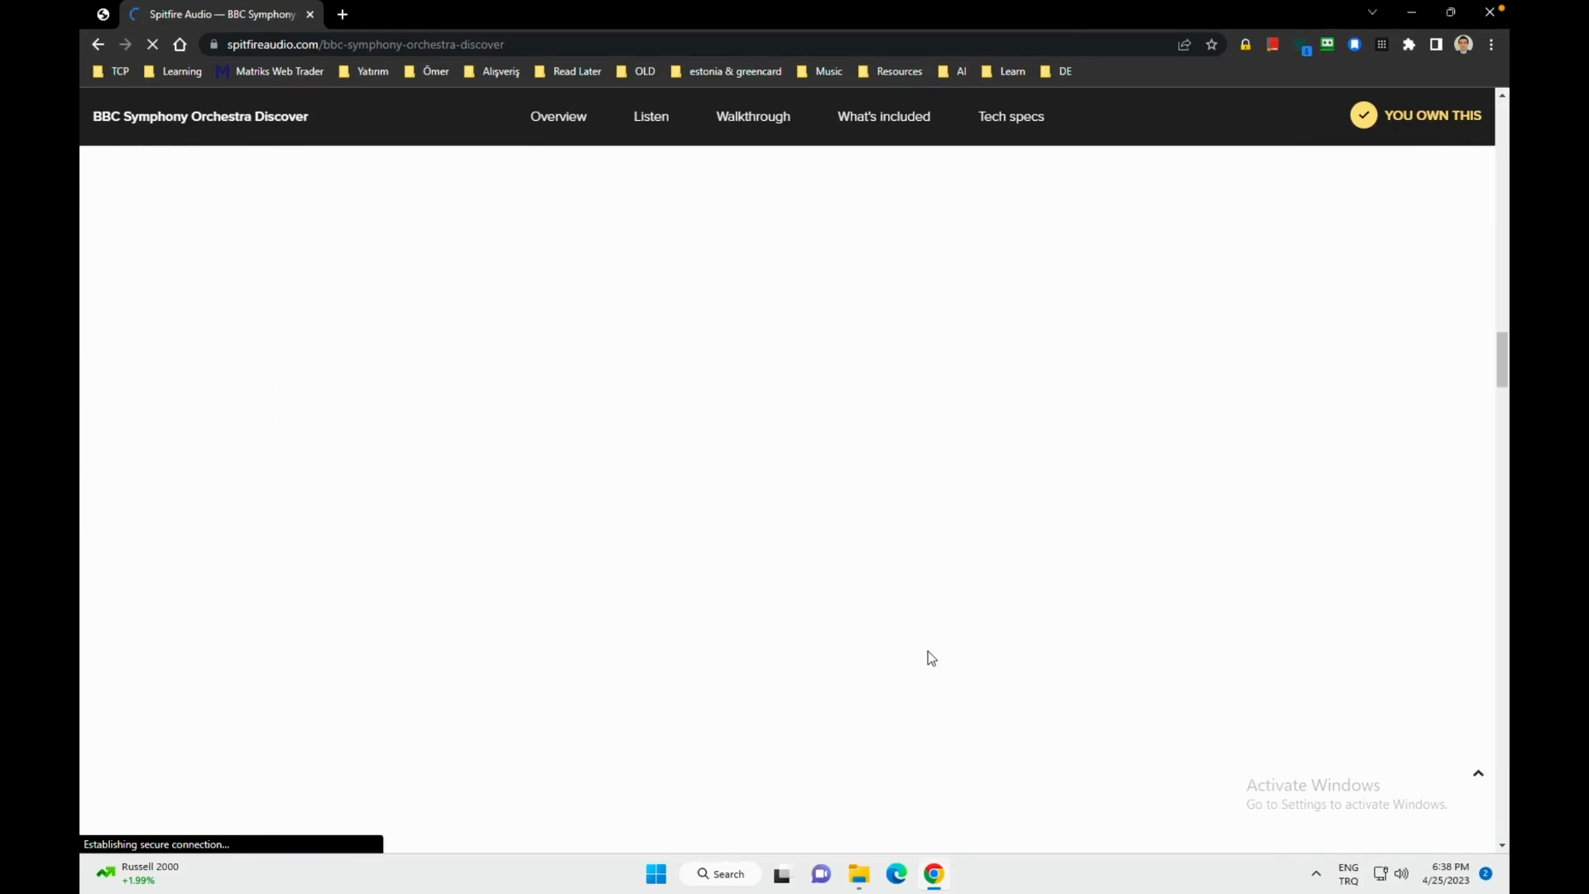
scroll(927, 651, down, 8)
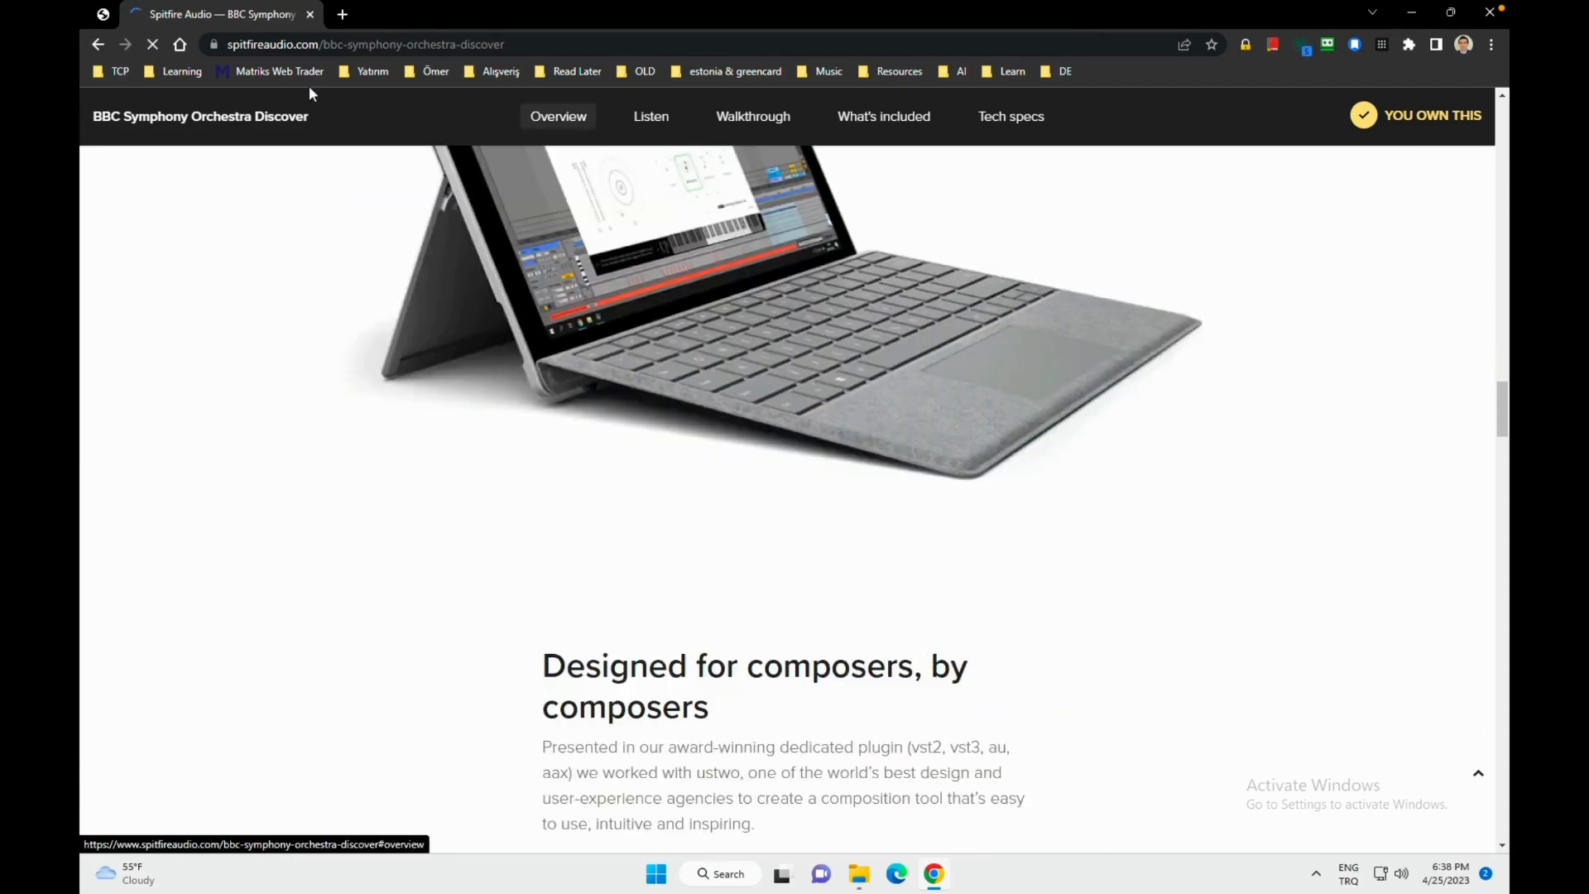
Step: Search the web for "spitfire audio download" in a new browser tab and open the Spitfire Audio app page
click(342, 14)
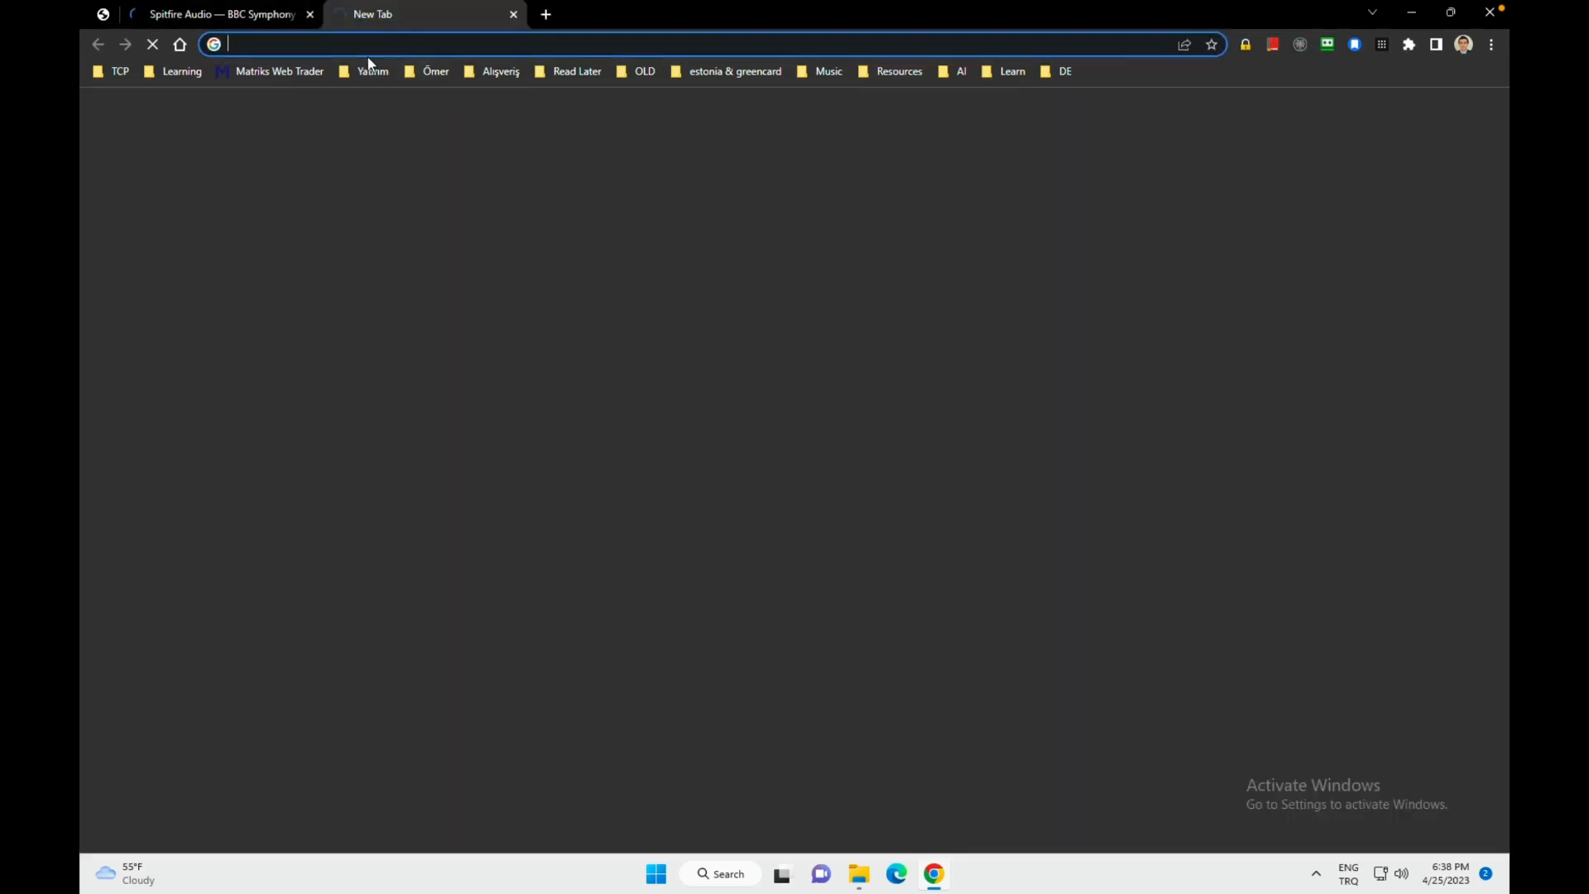
text(spitfire)
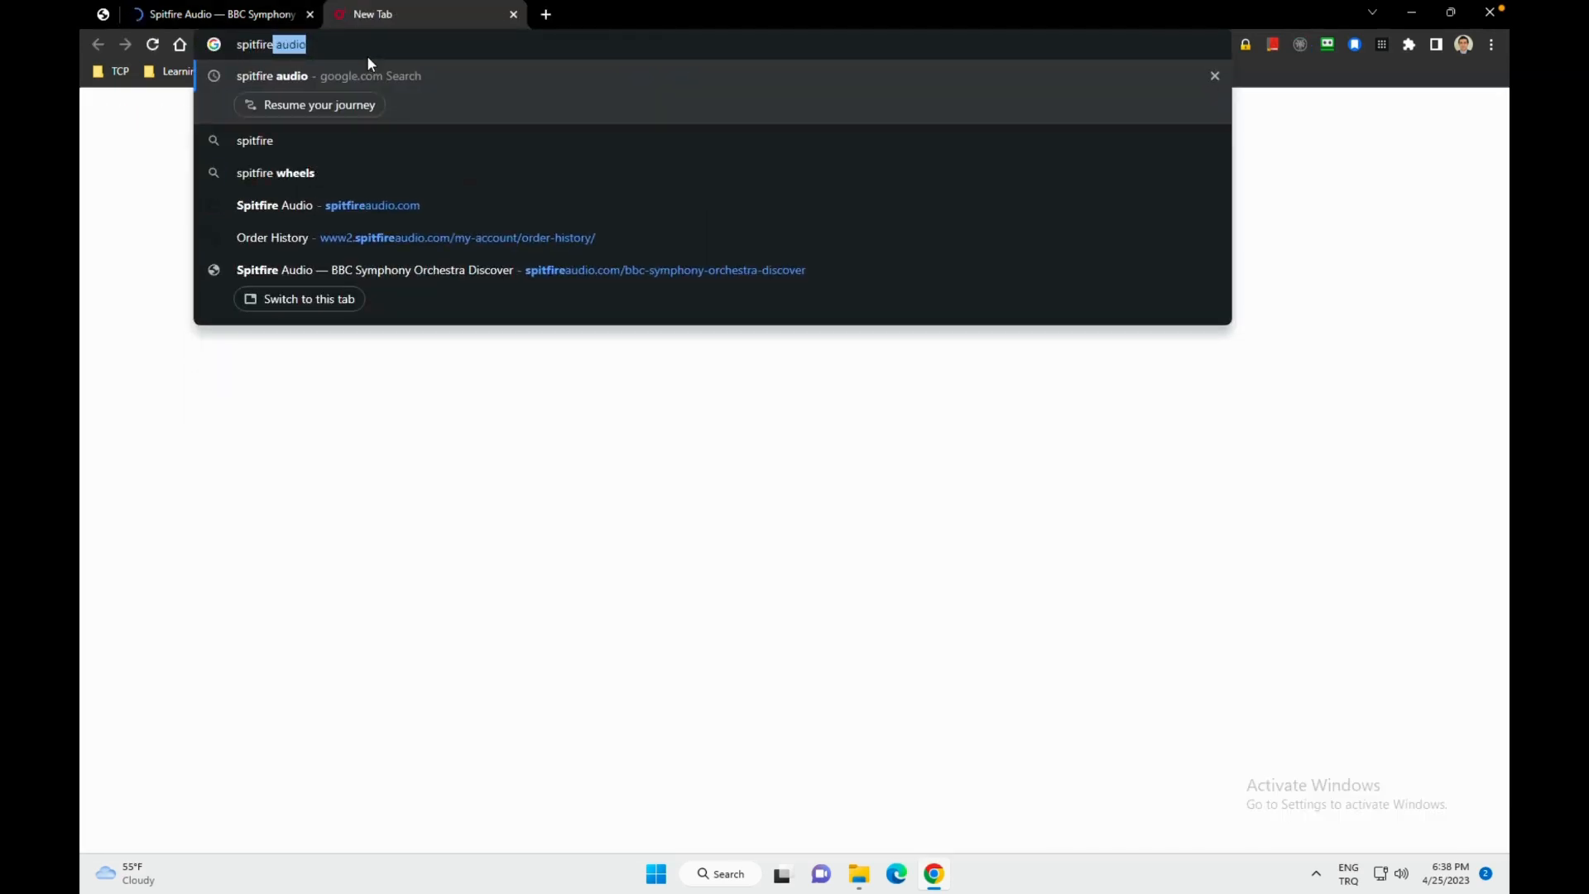
text( audio download)
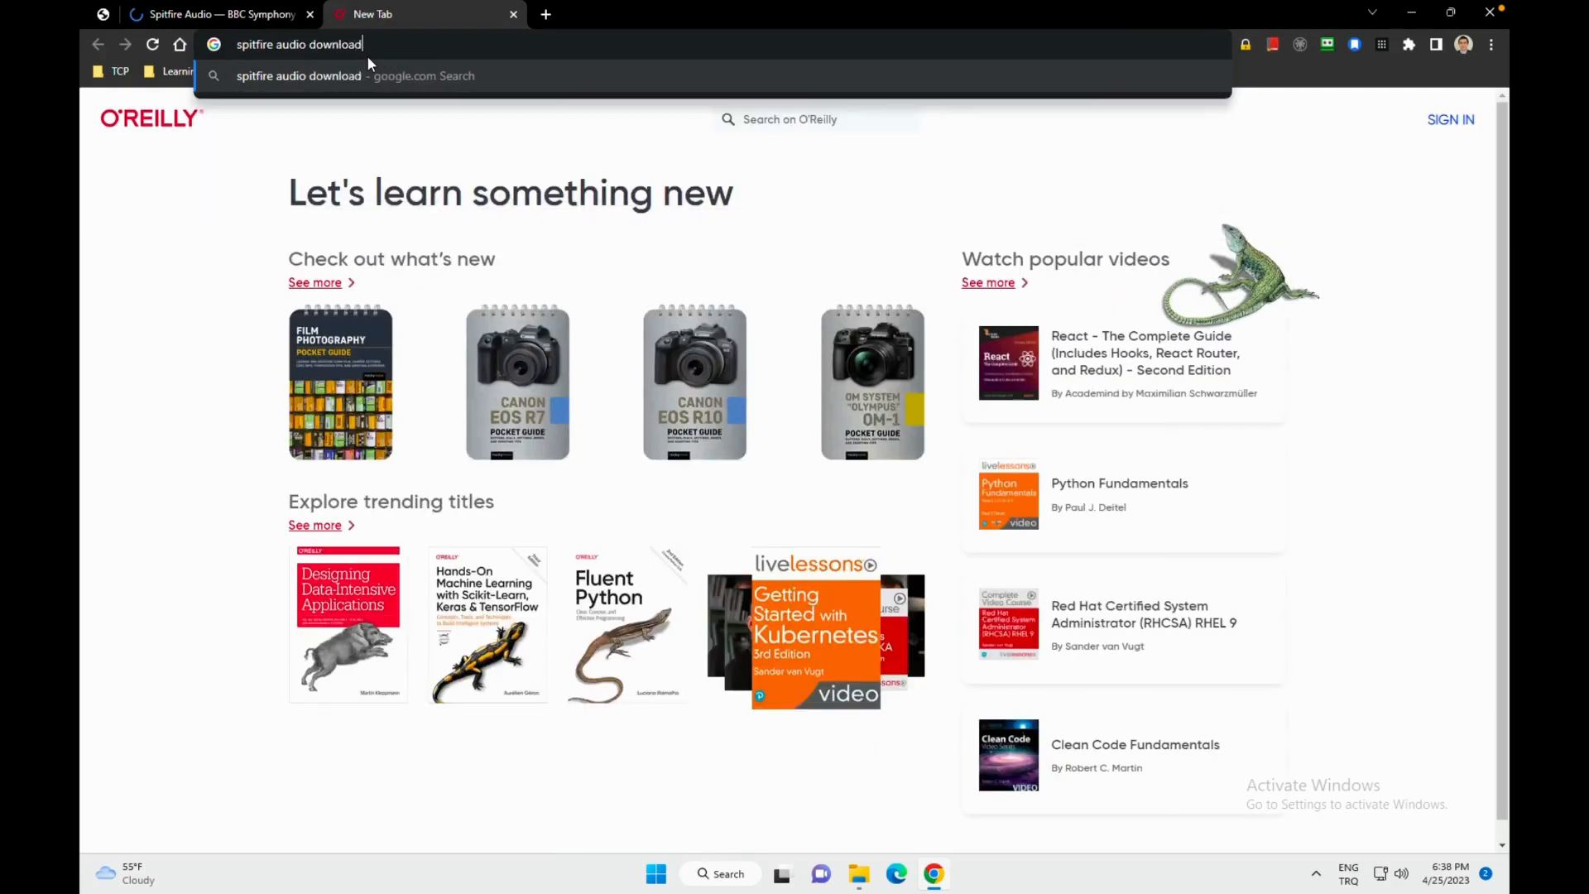
key(Return)
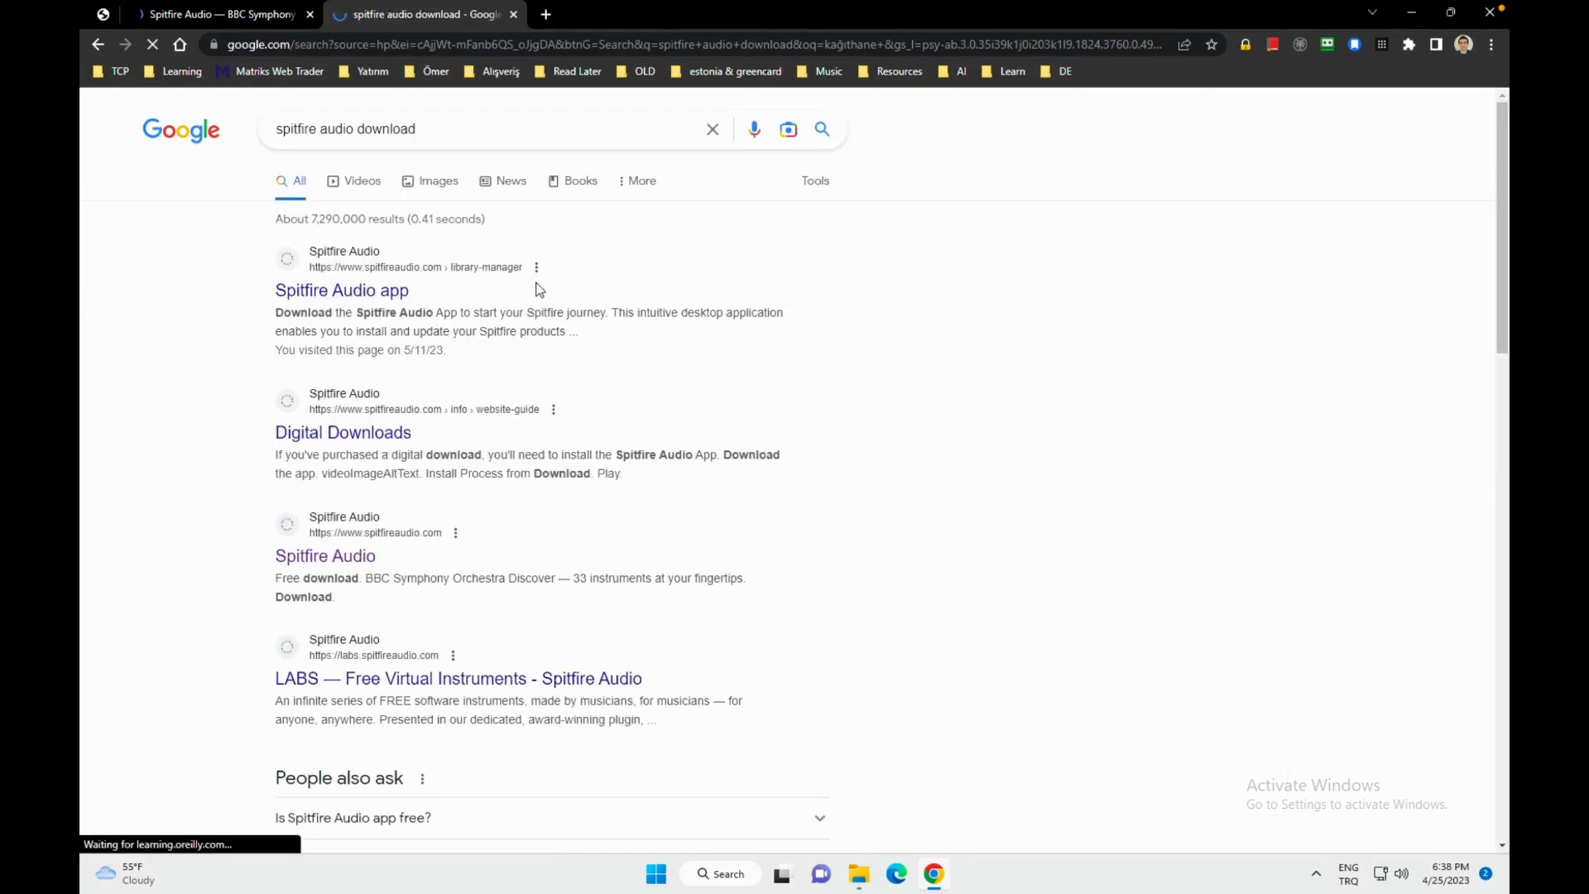
click(347, 297)
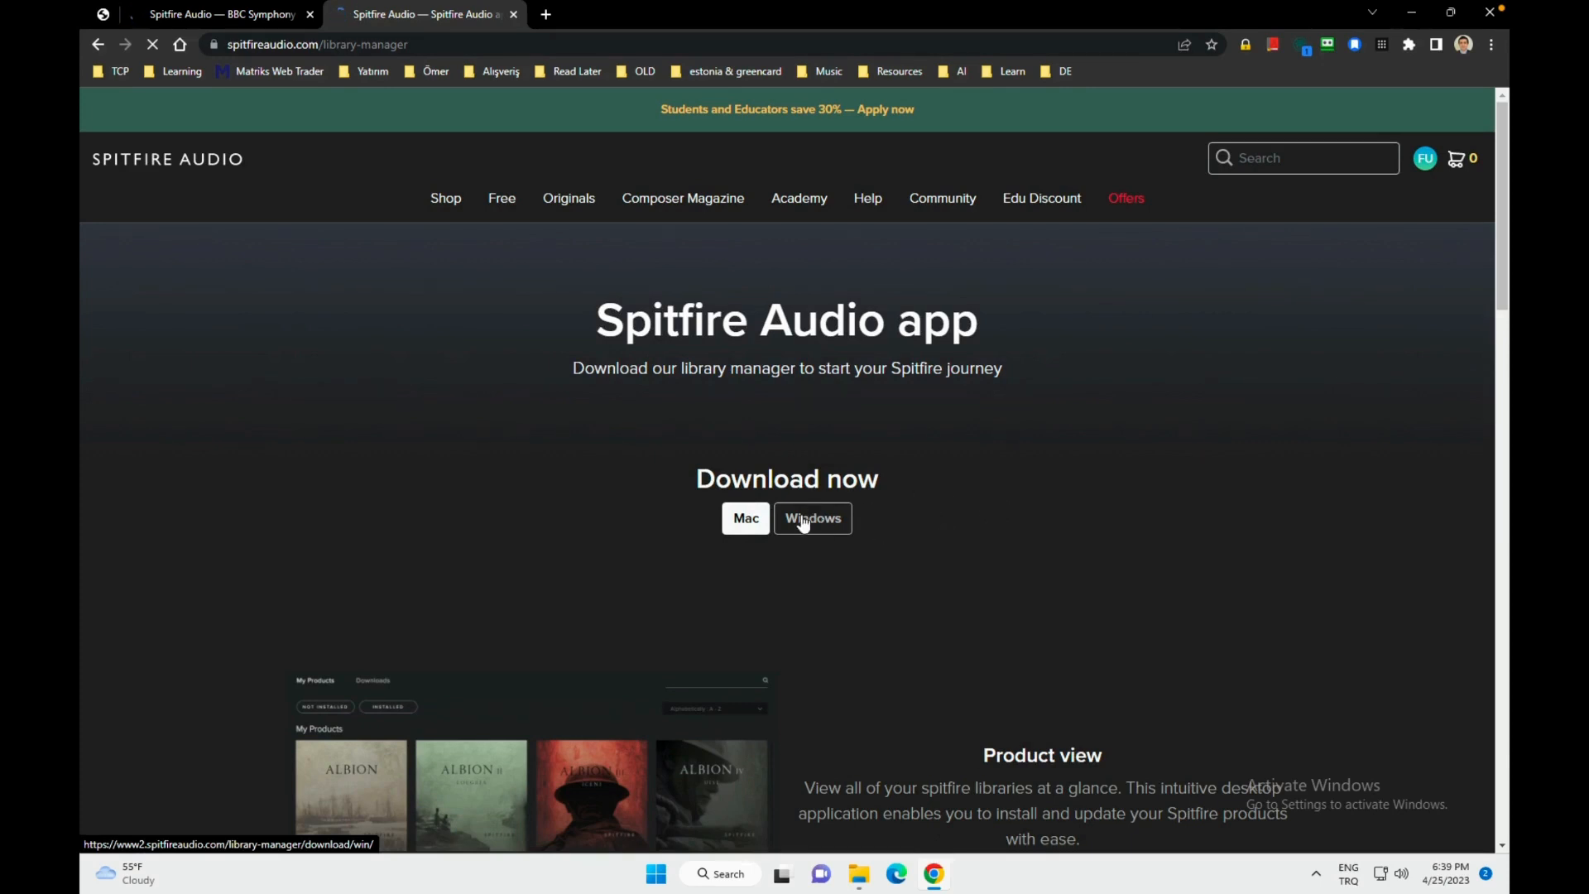
Step: Download the Windows version of the Spitfire Audio app installer
click(803, 523)
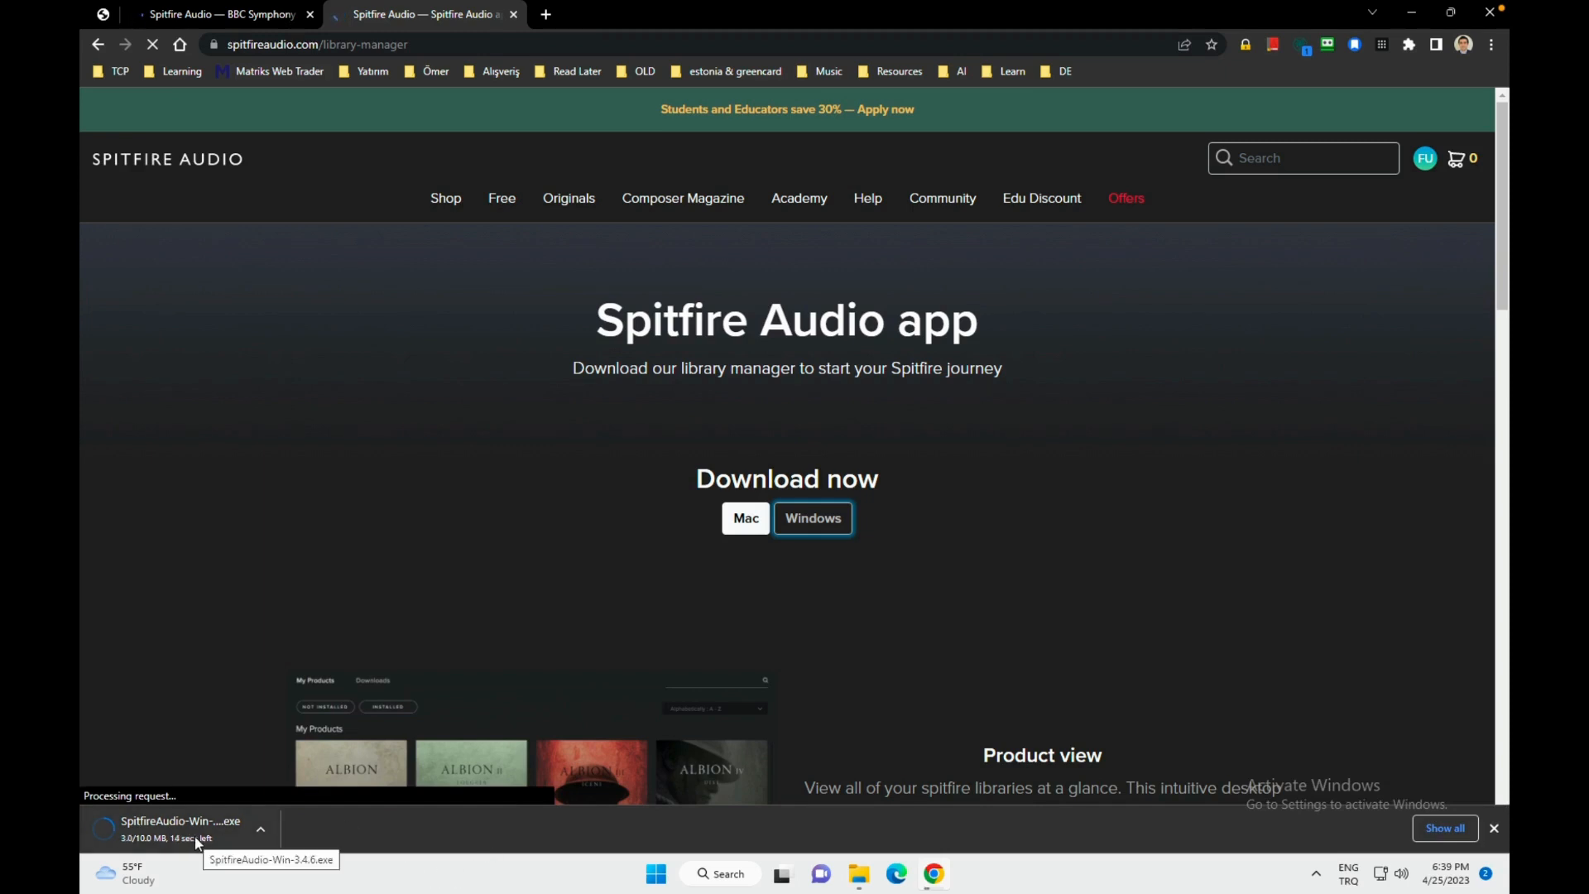
click(196, 838)
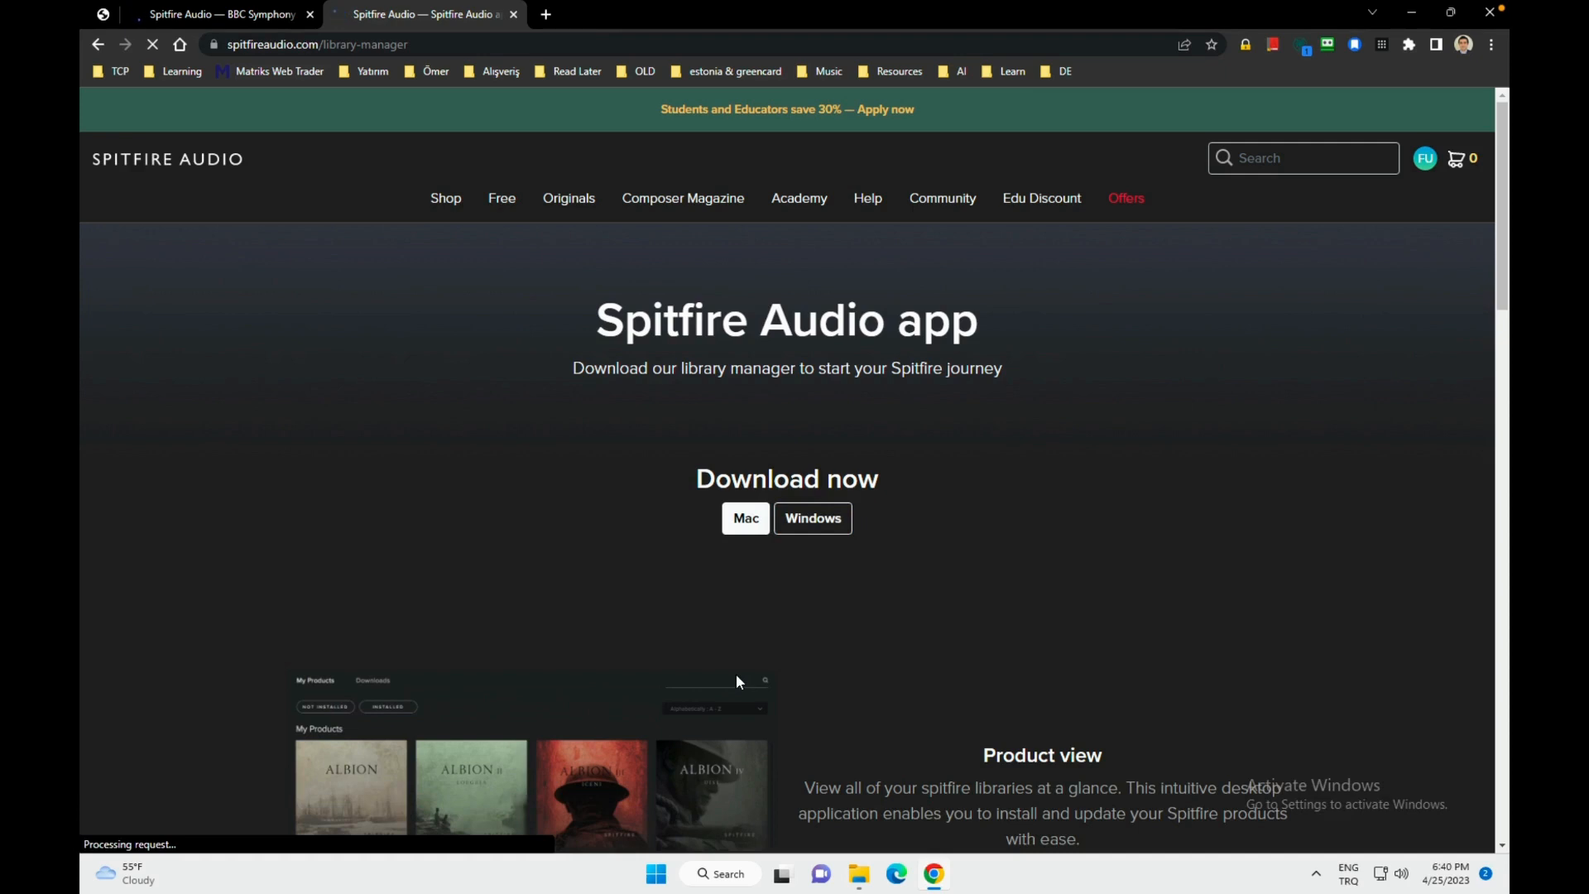
scroll(736, 674, down, 20)
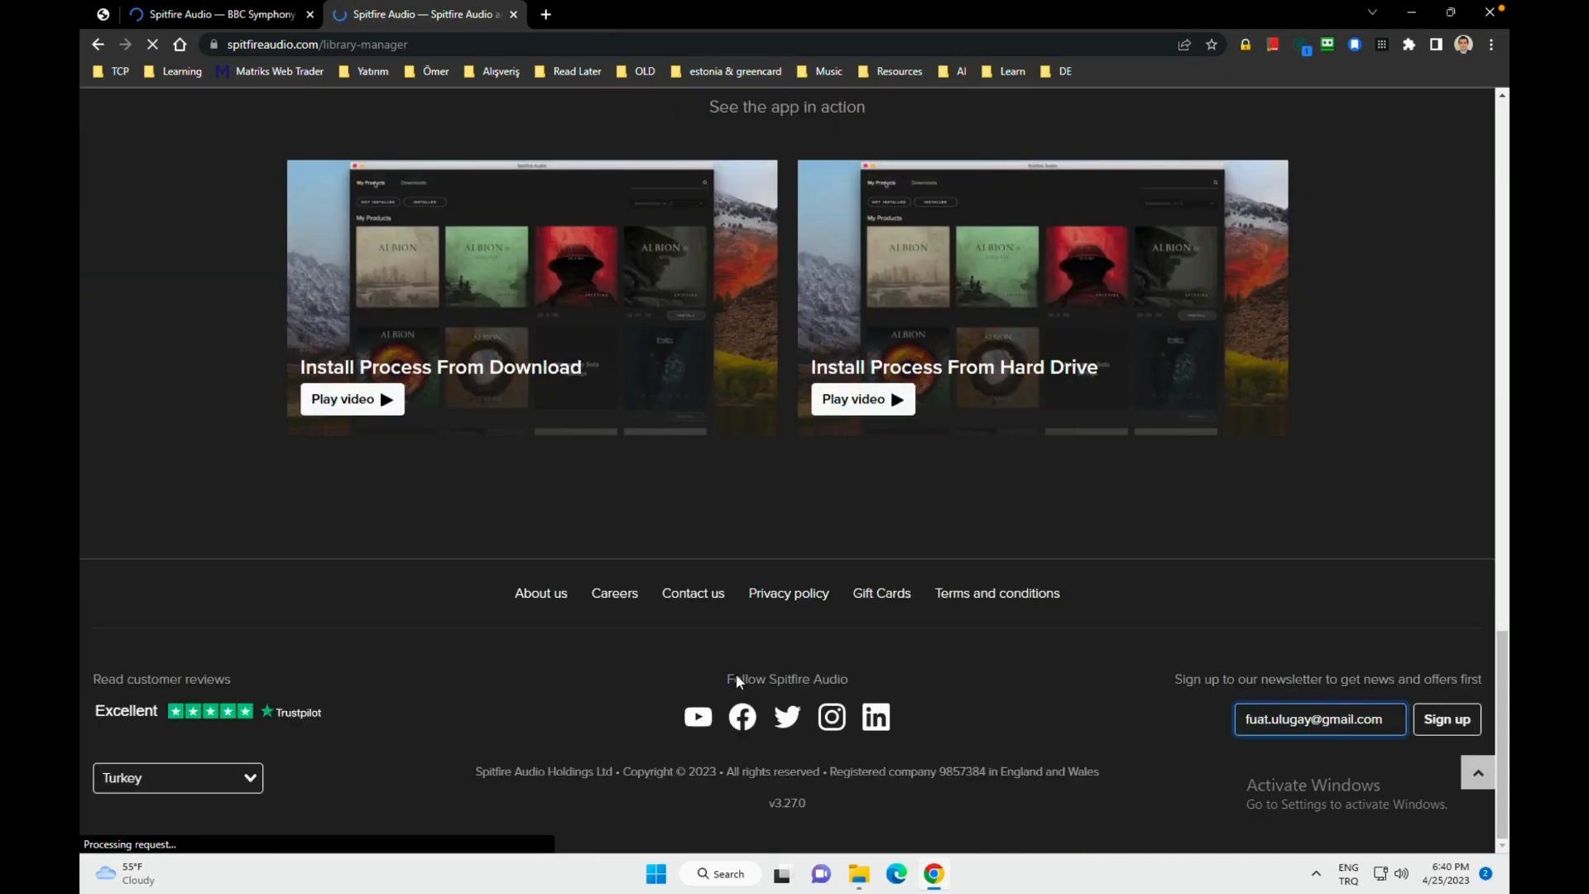
Step: Run SpitfireAudio-Win-3.4.6.exe from the Downloads folder and allow it to make changes to the device
click(852, 877)
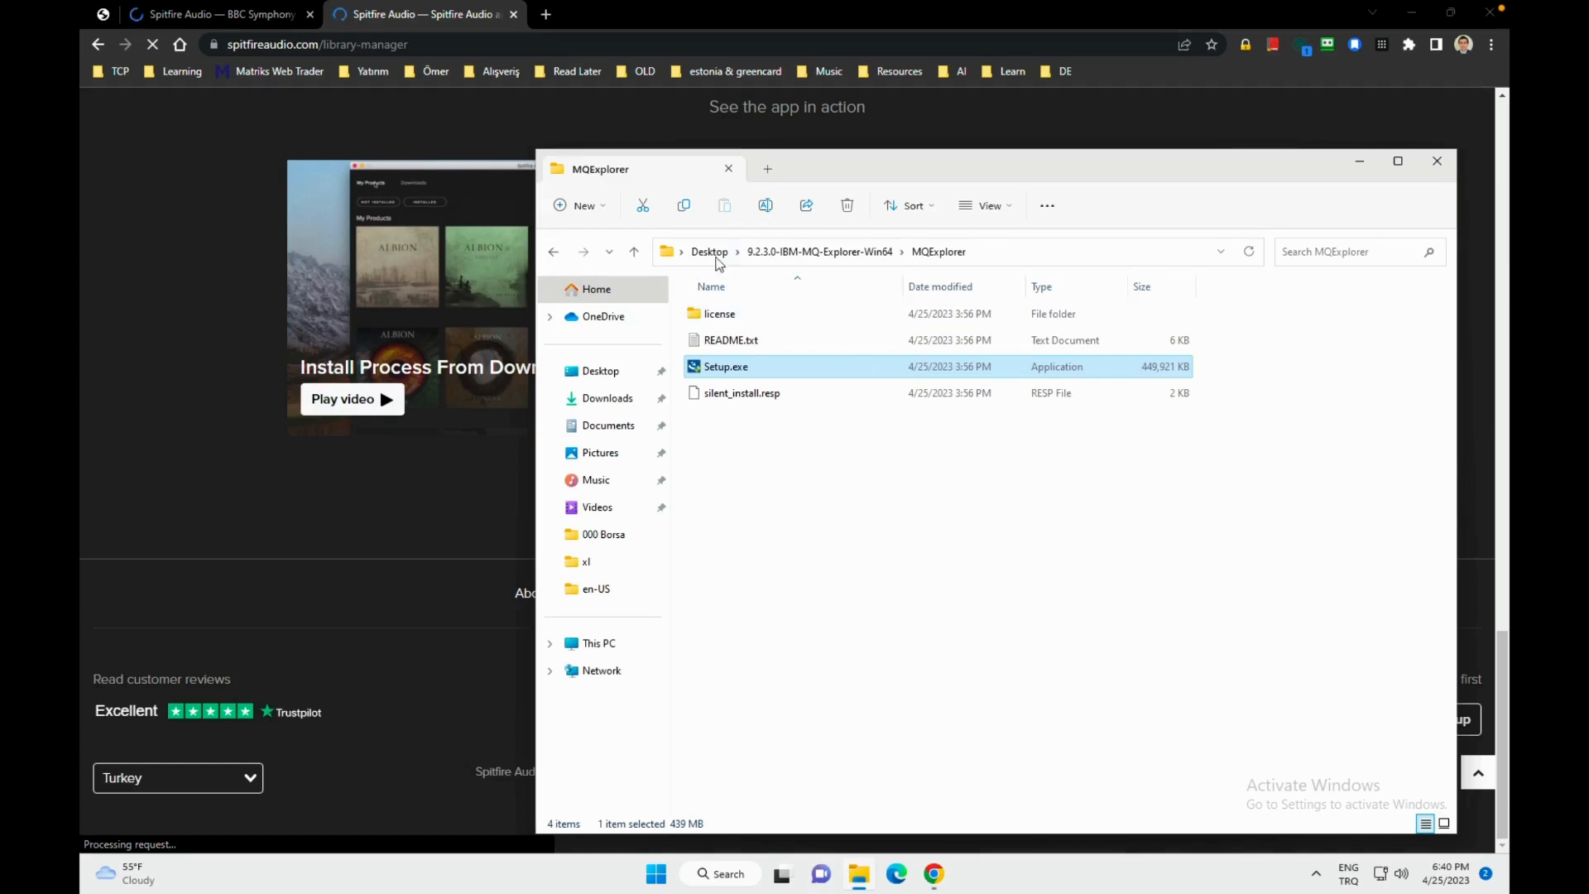
click(610, 399)
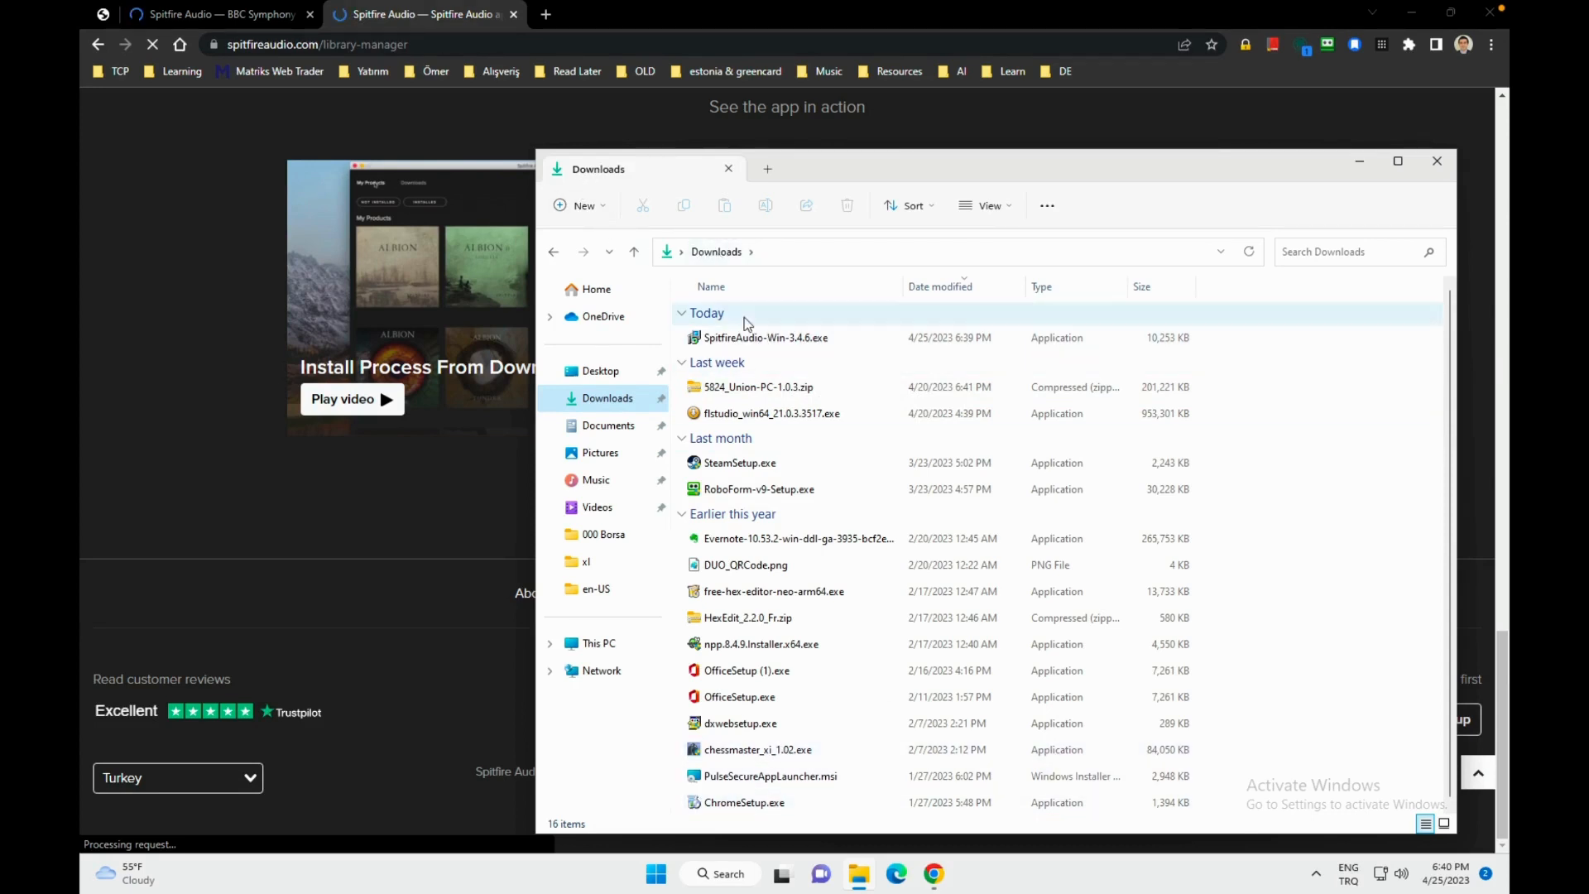
click(739, 341)
double_click(739, 341)
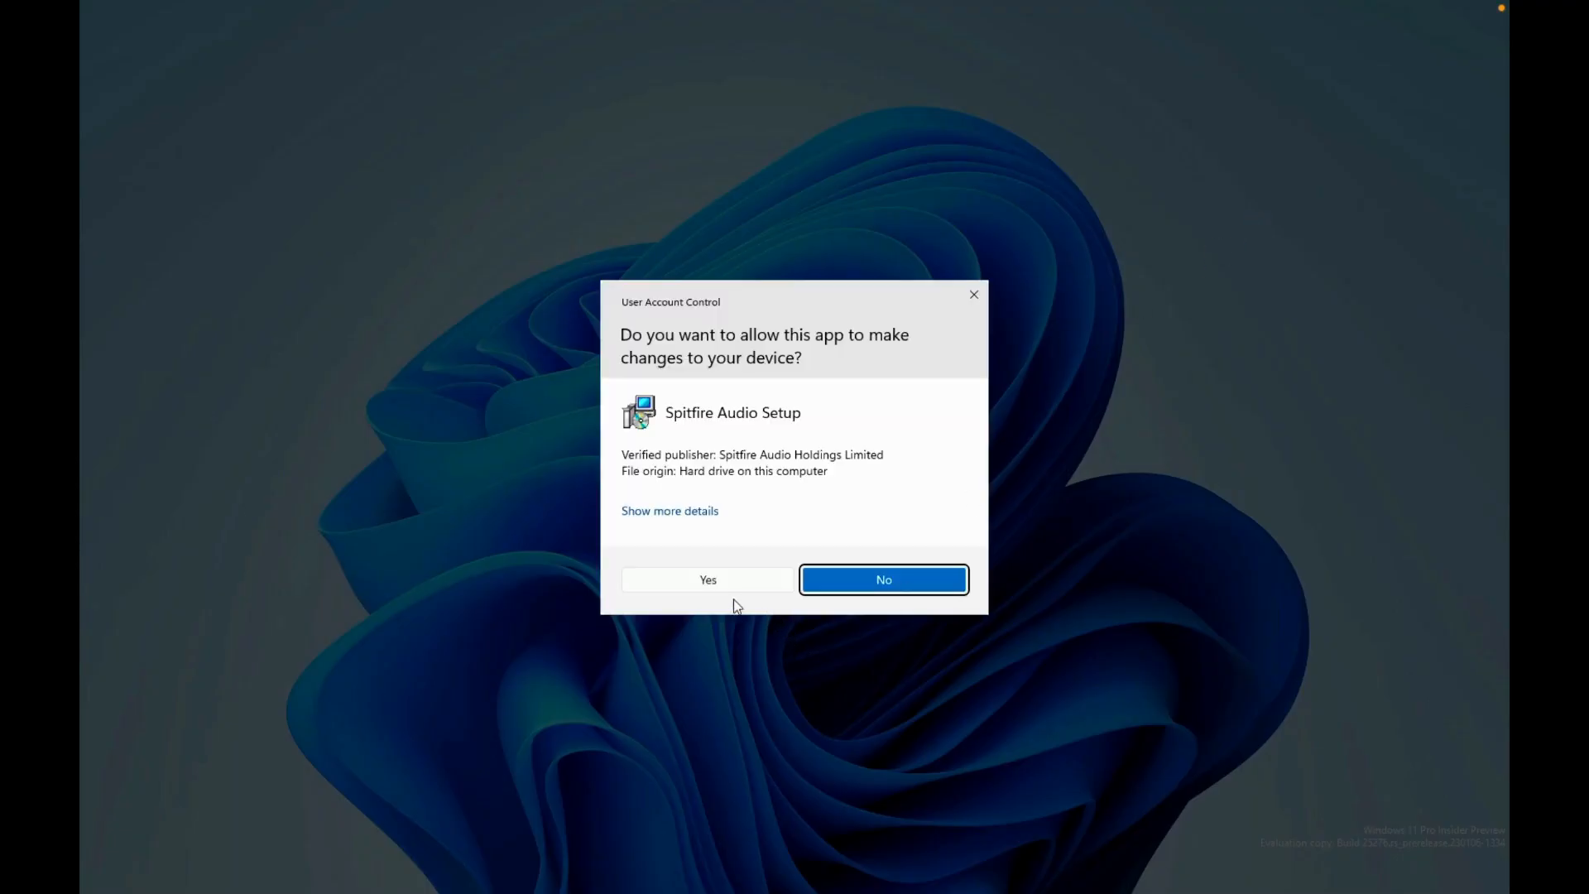
click(722, 585)
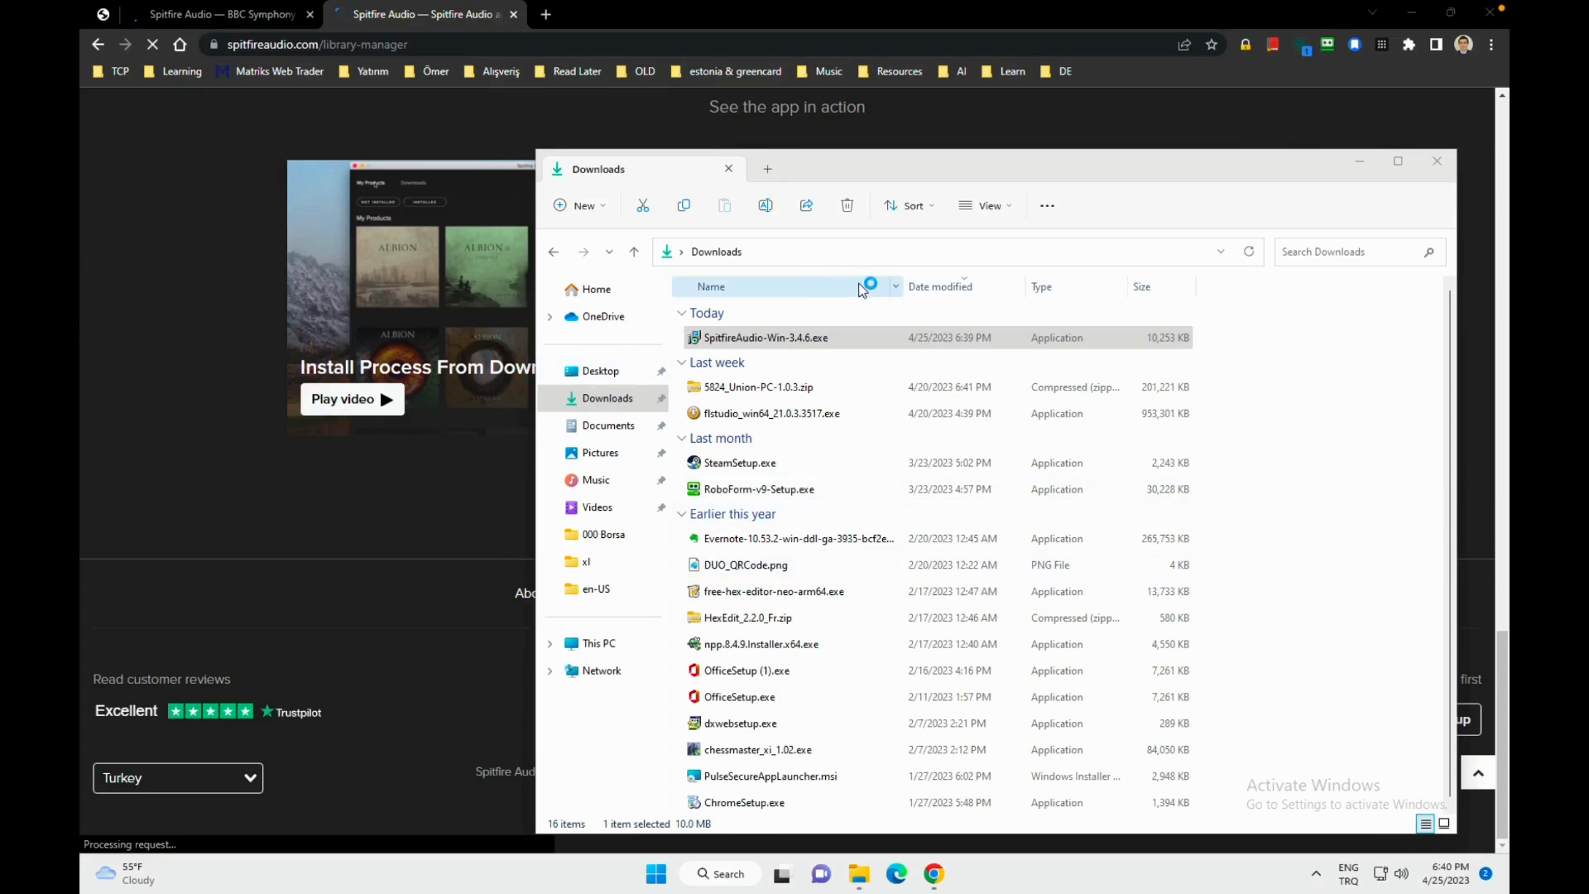
Step: Clear the open windows and install Spitfire Audio with the default destination and Start Menu folder, launching it on completion
click(1437, 163)
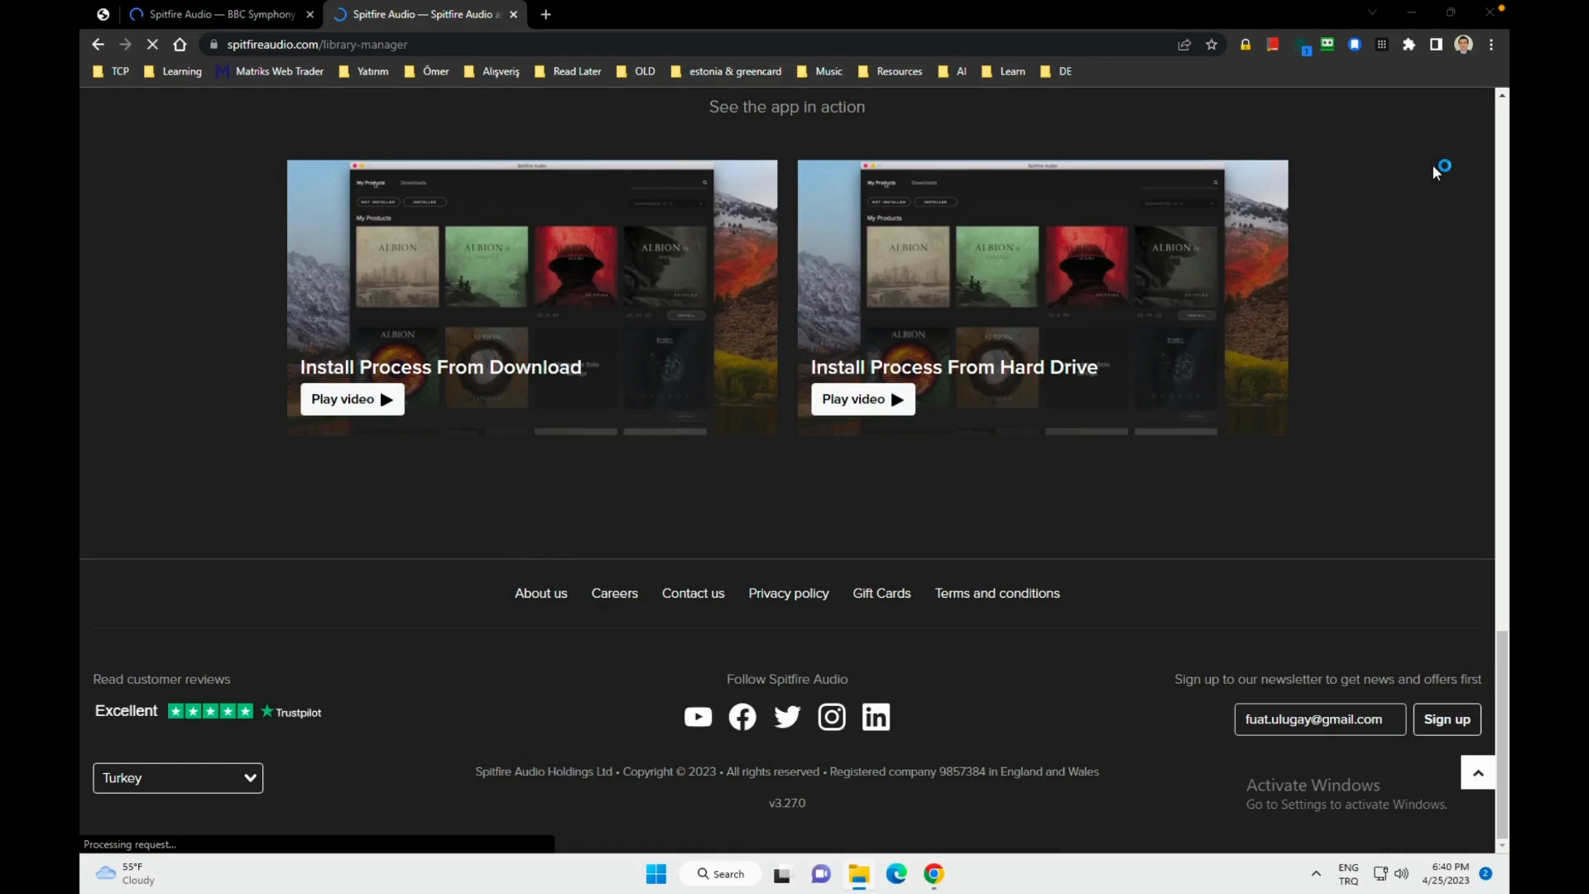
click(1413, 14)
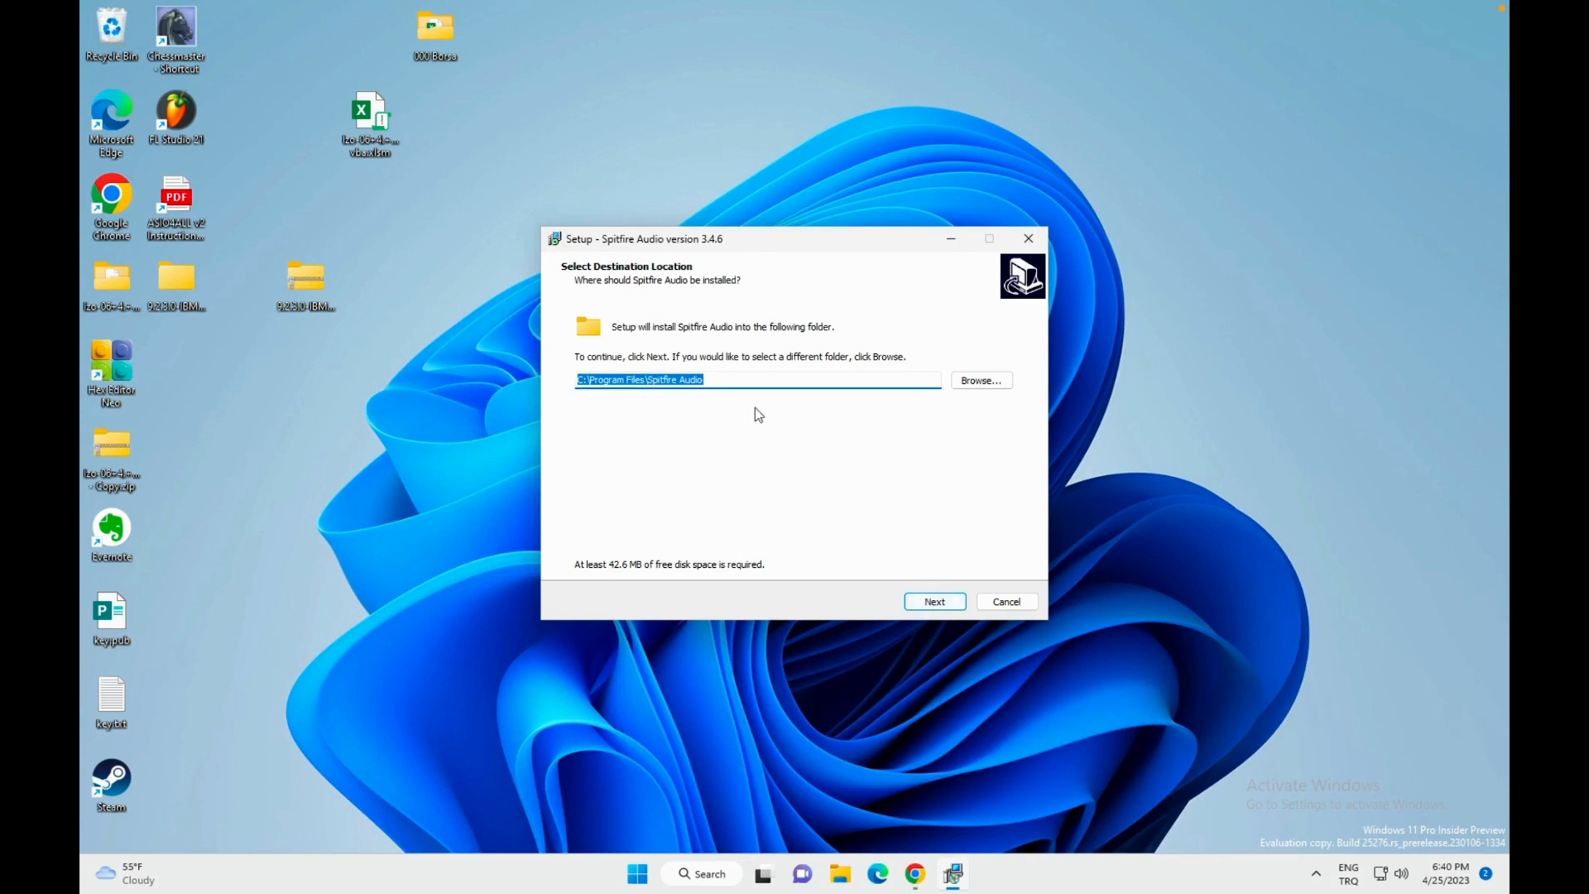
click(935, 603)
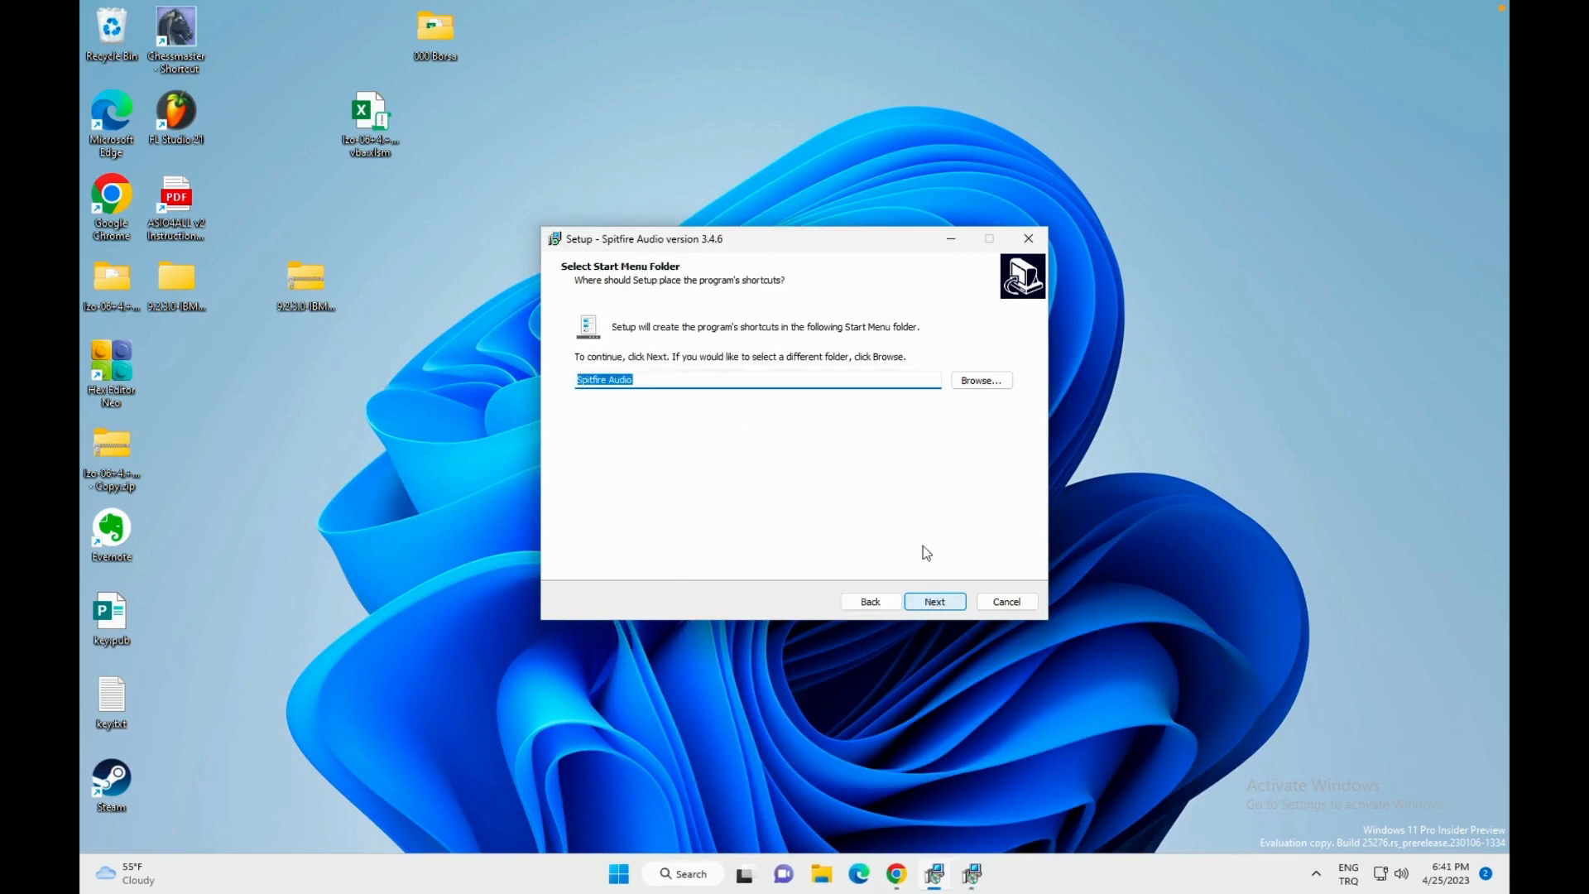
click(956, 572)
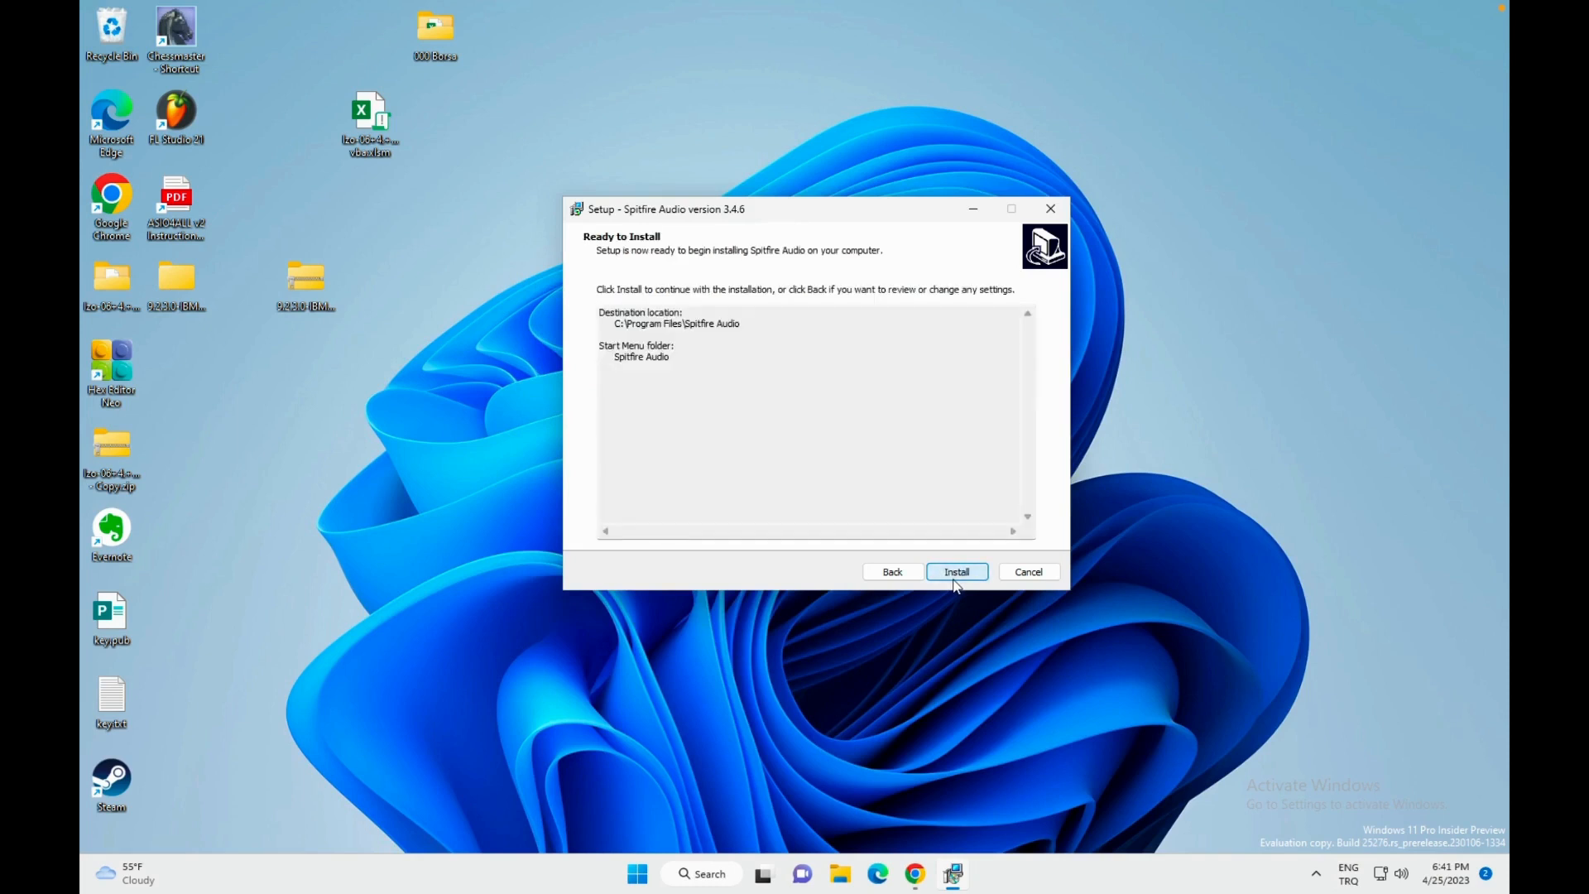
click(956, 579)
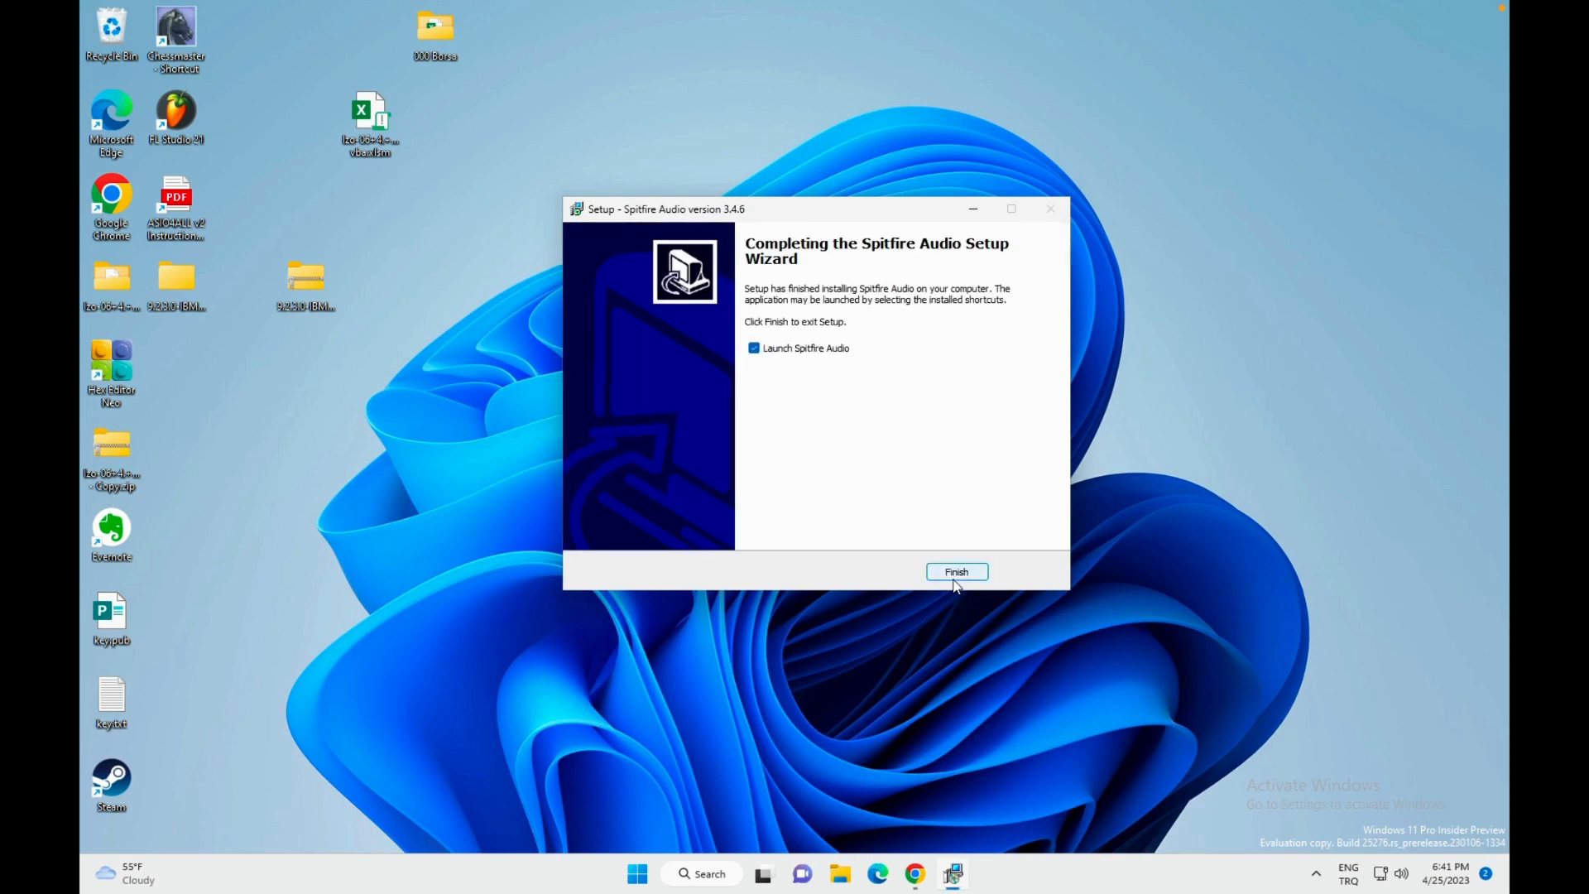
click(962, 573)
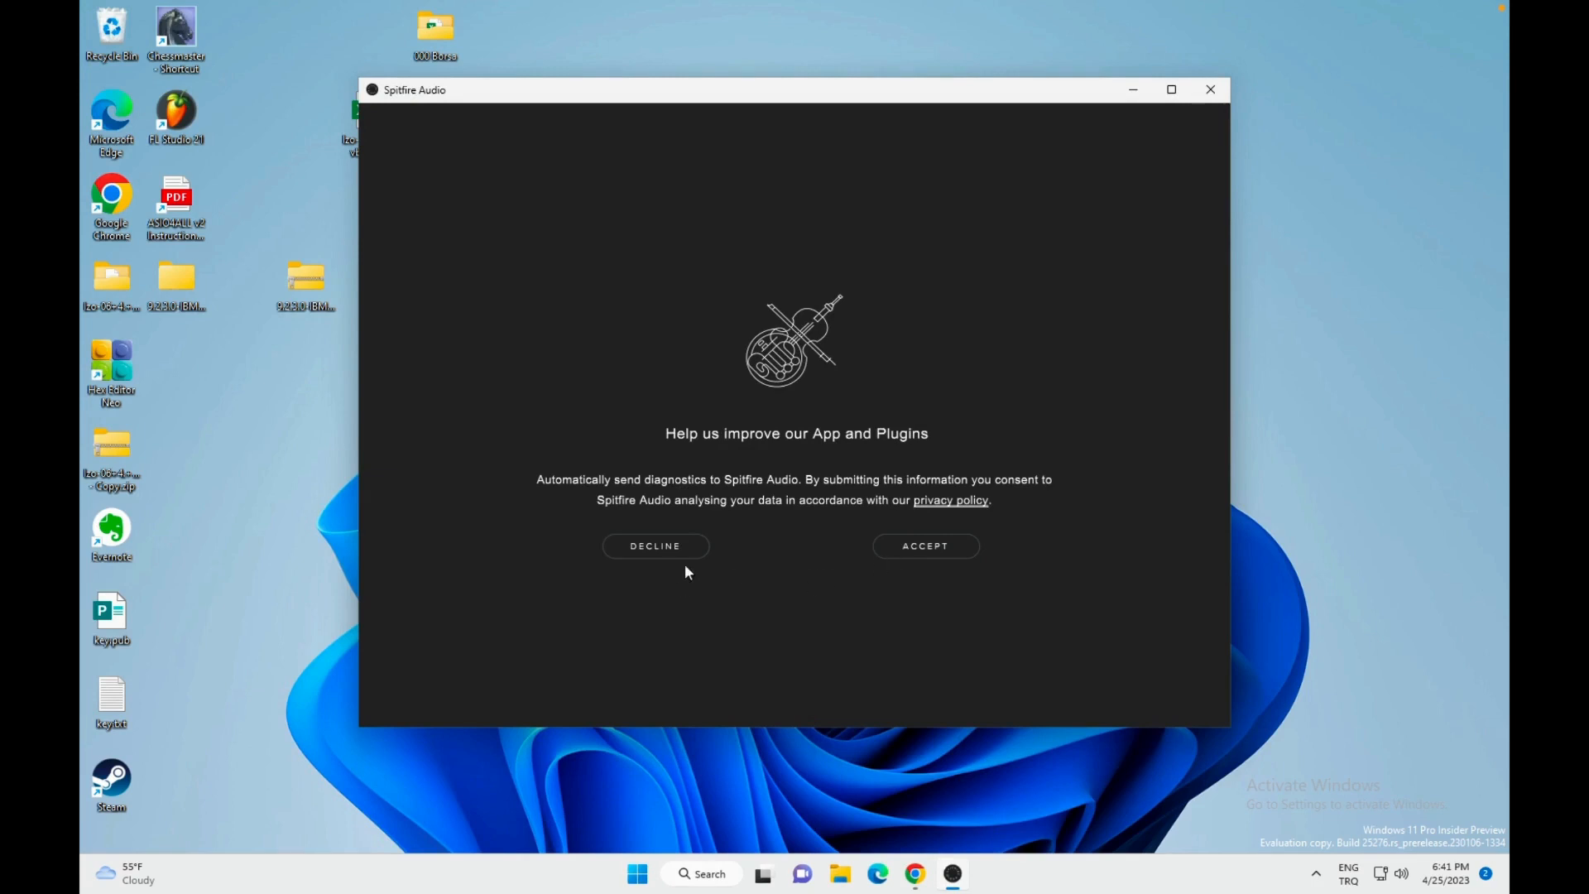
Step: Accept sending diagnostics and log in to the Spitfire Audio app with the account e-mail and password, with Remember Me enabled
click(921, 548)
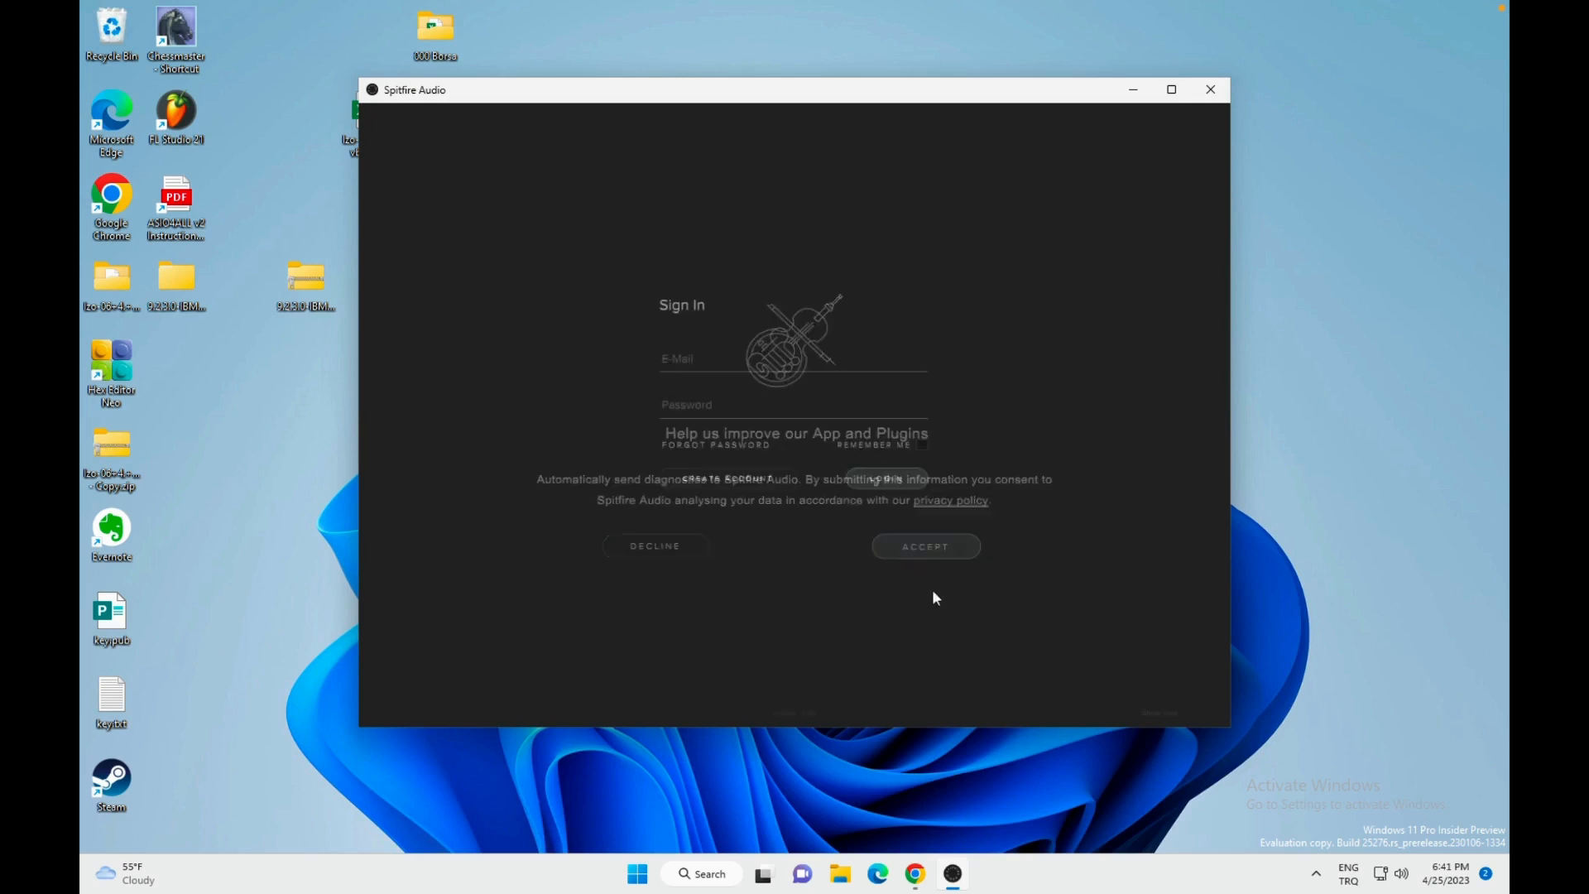
click(720, 364)
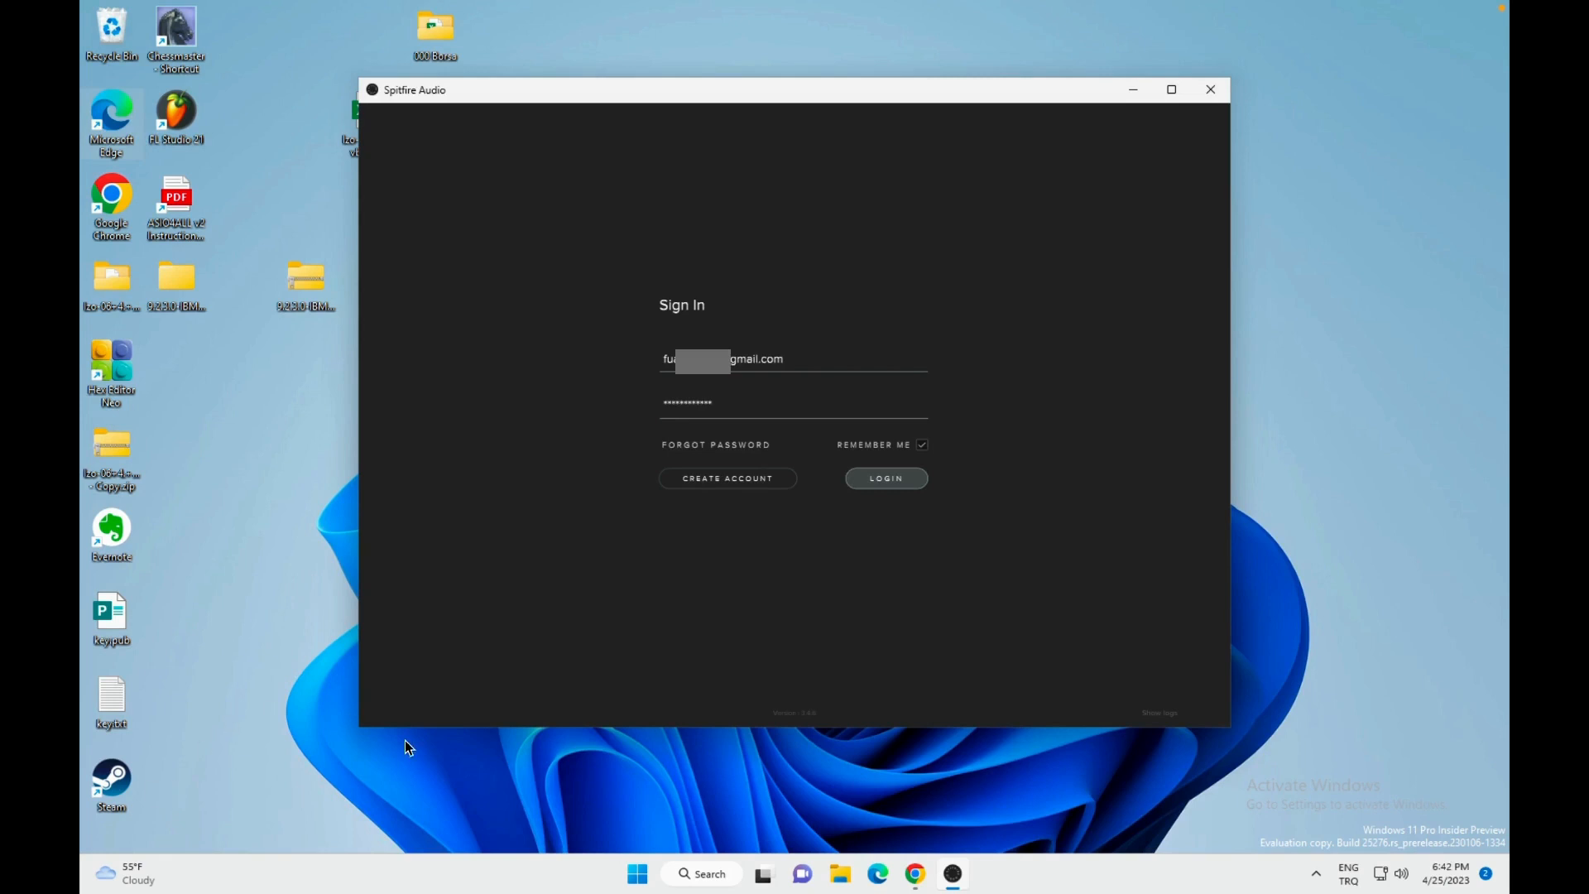
click(896, 489)
click(879, 476)
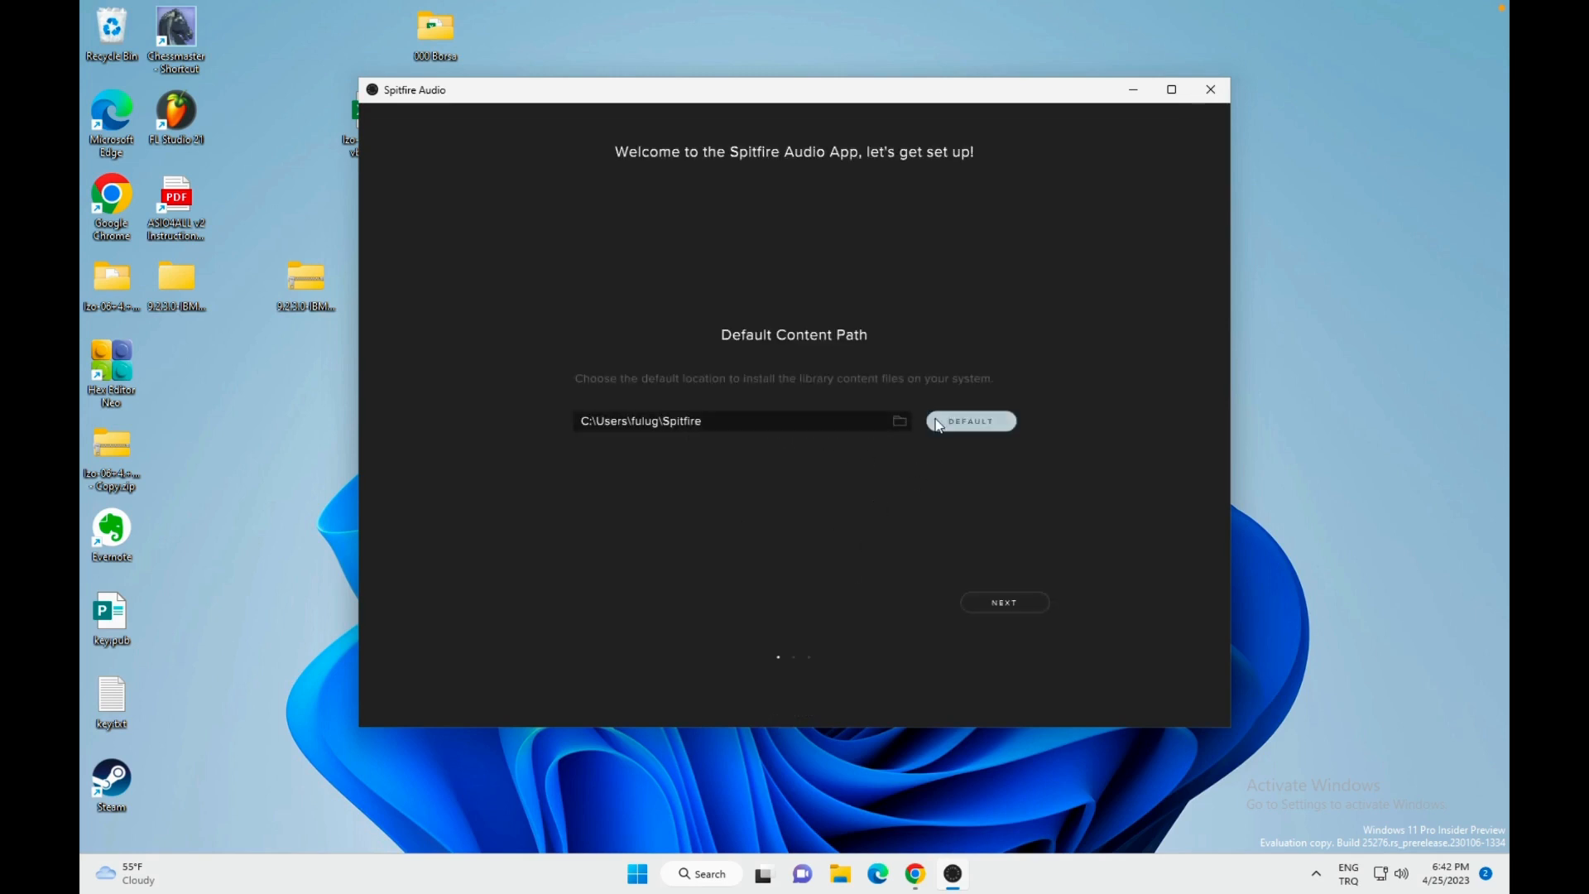
Step: Finish the app setup with the default content path and the default 32-bit and 64-bit VST2 install paths
click(1013, 605)
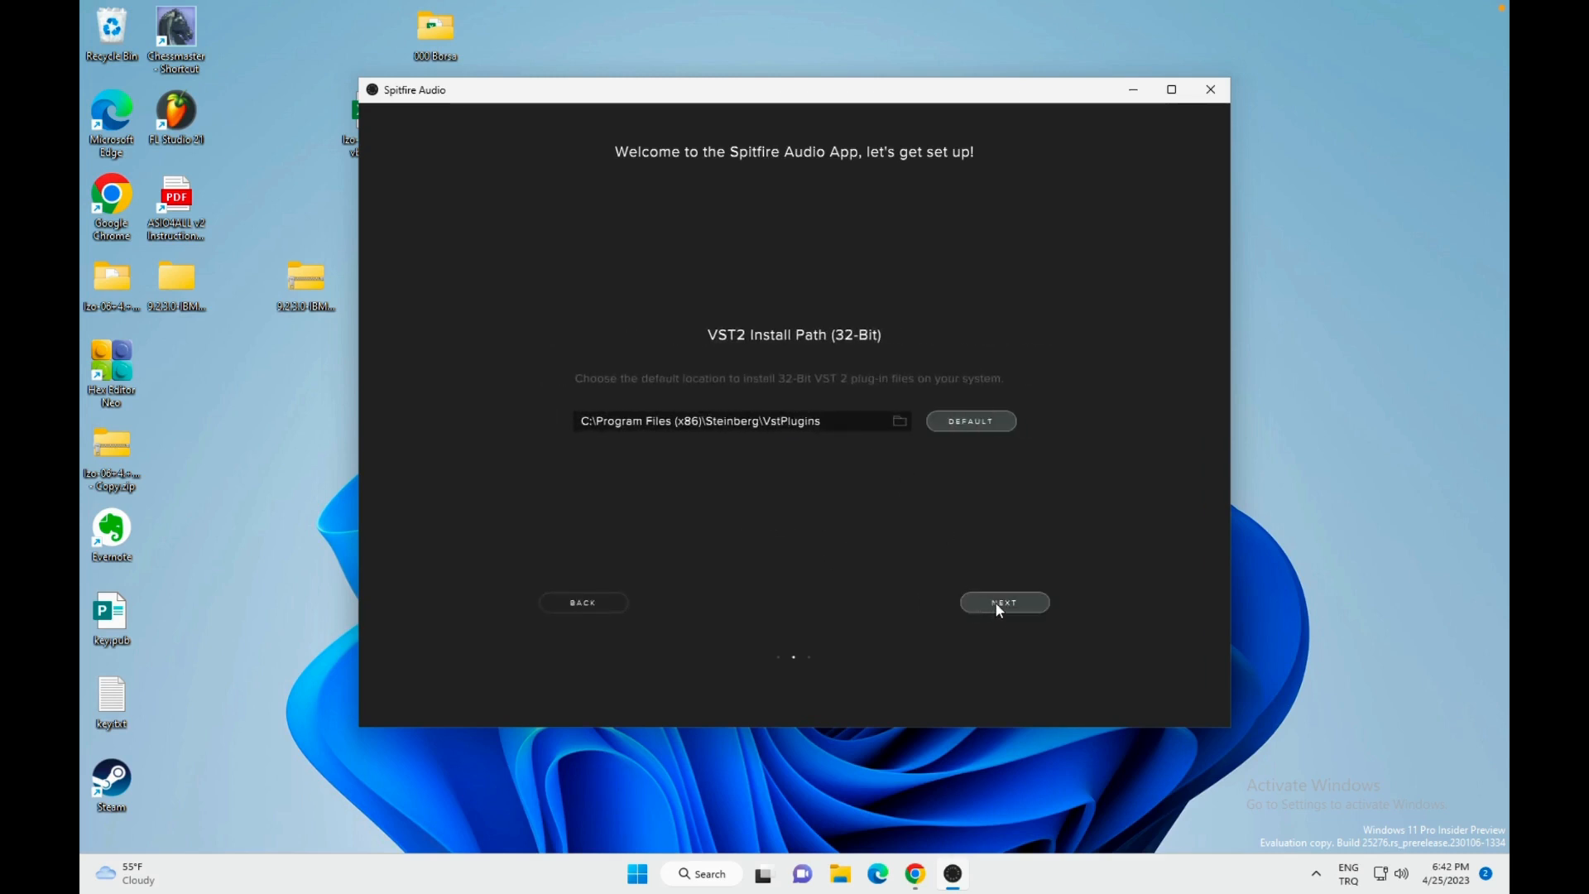
click(1000, 605)
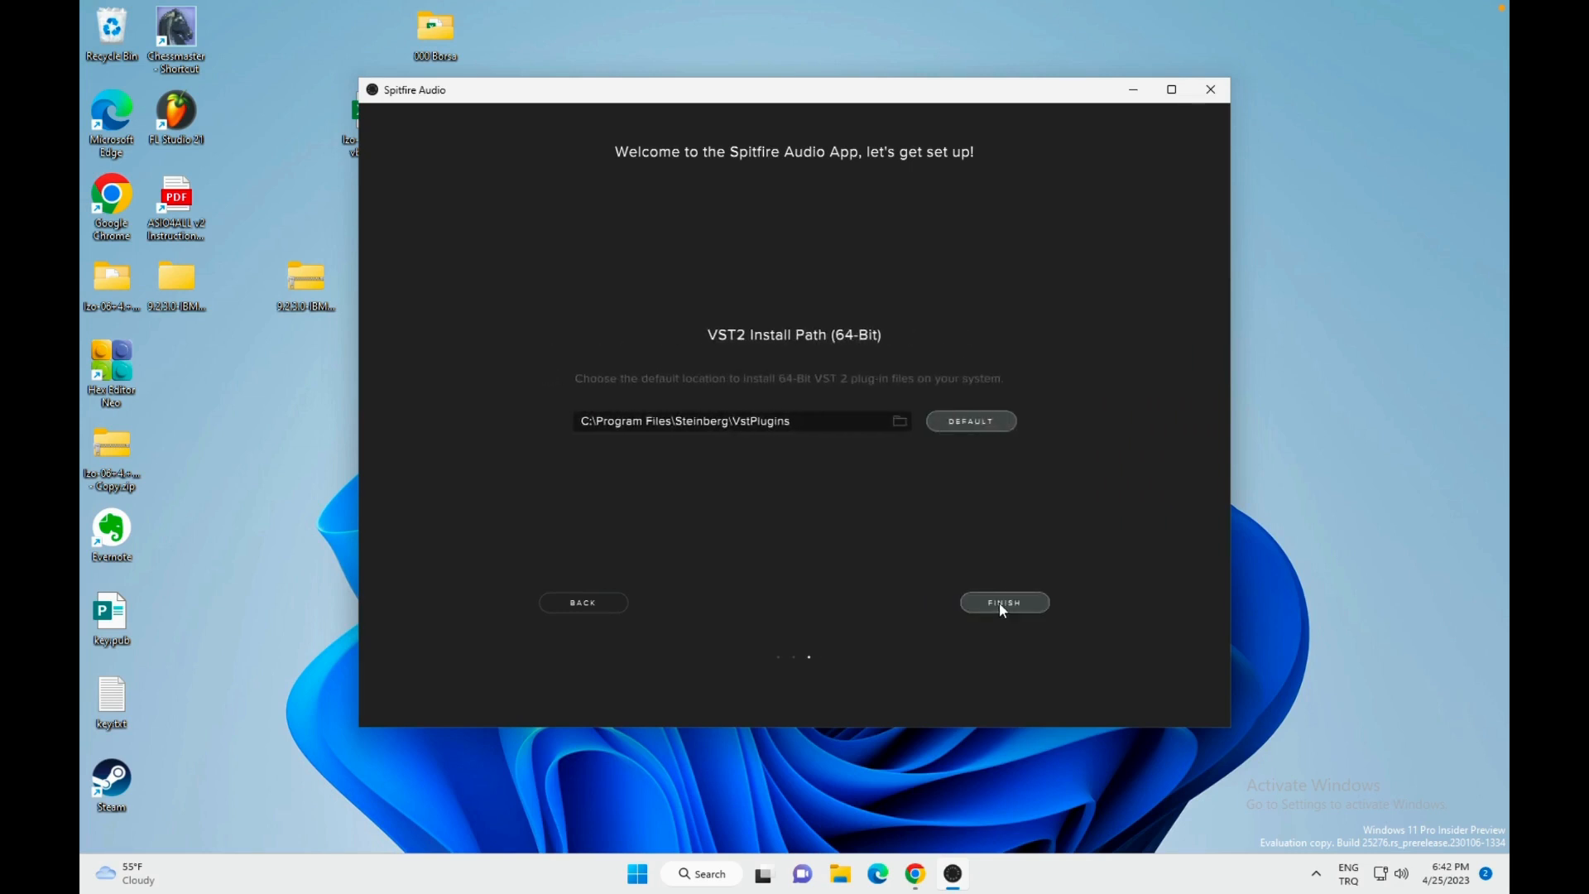
click(1002, 605)
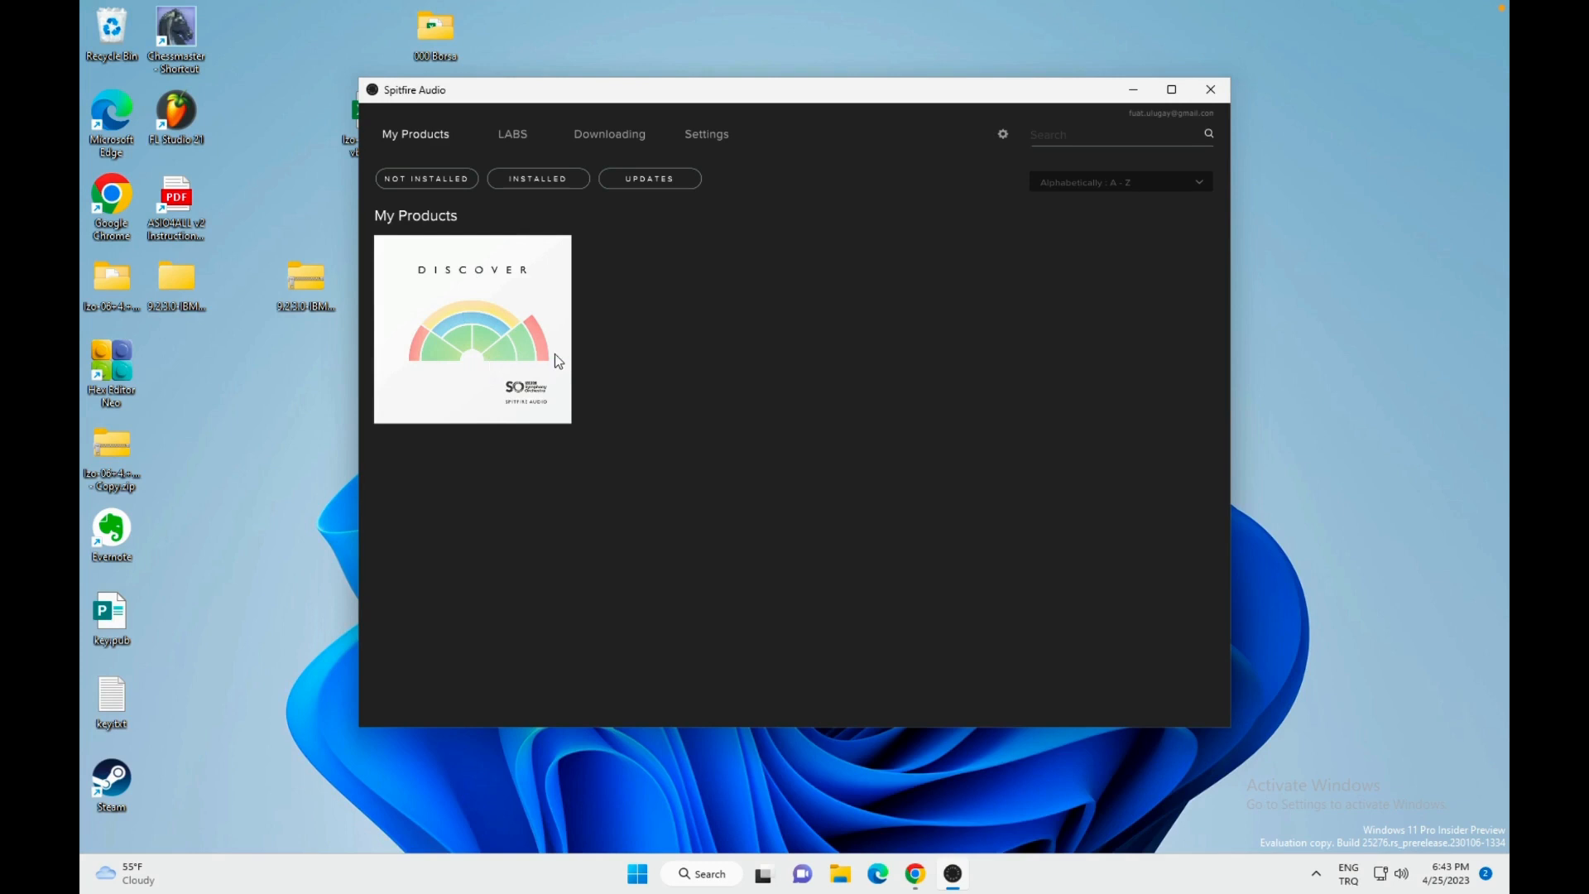
Step: Open the BBC Symphony Orchestra Discover product and reset the entire BBCSO Discover library and the BBCSO Plugin
click(473, 307)
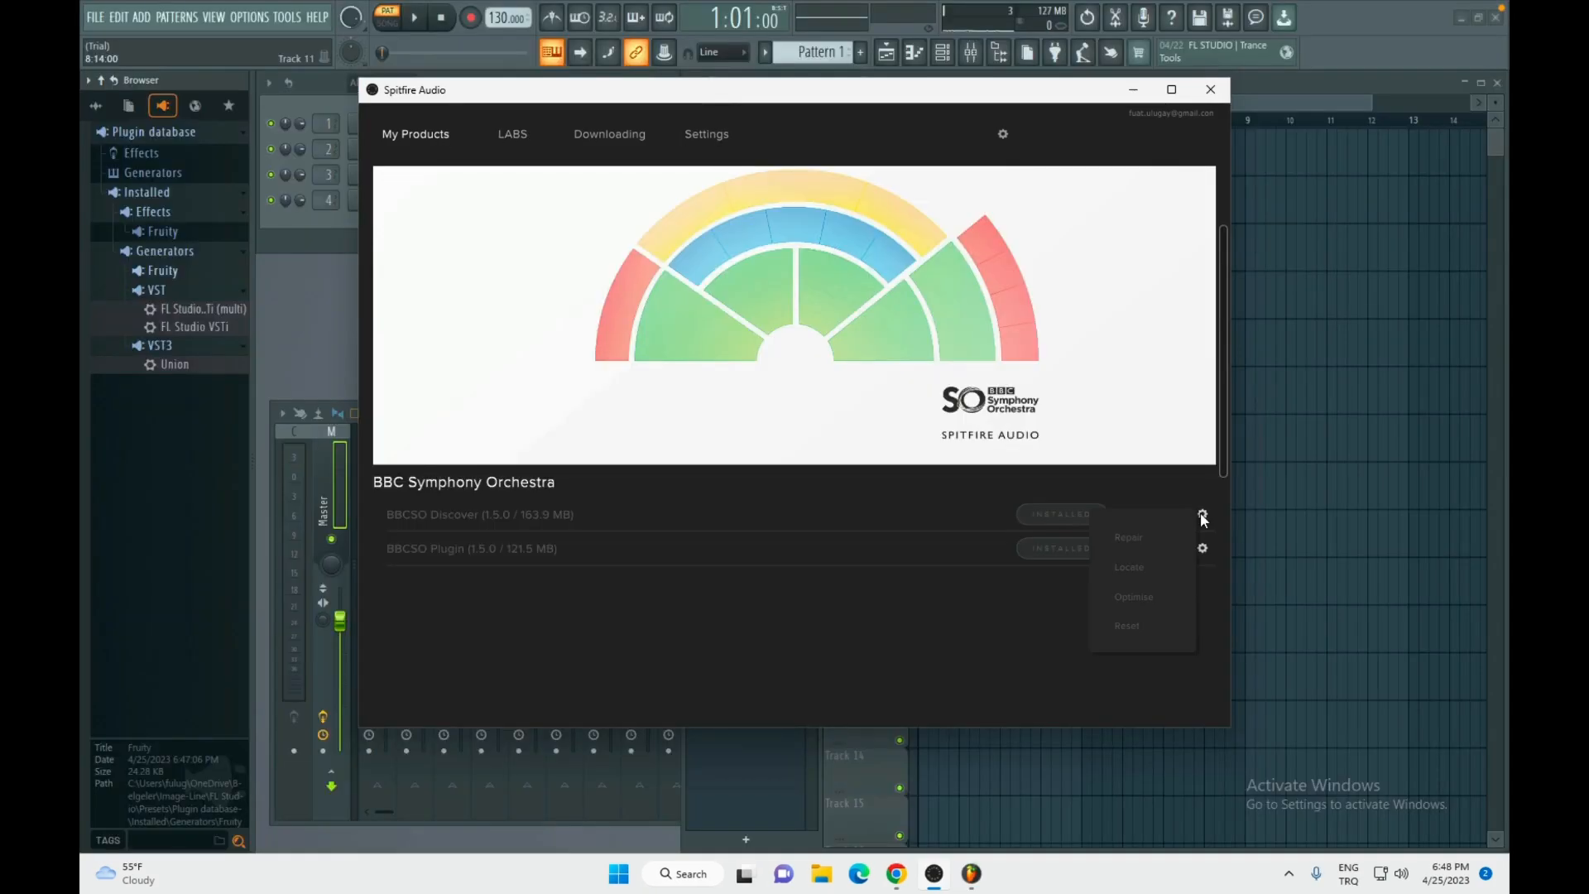
click(1145, 625)
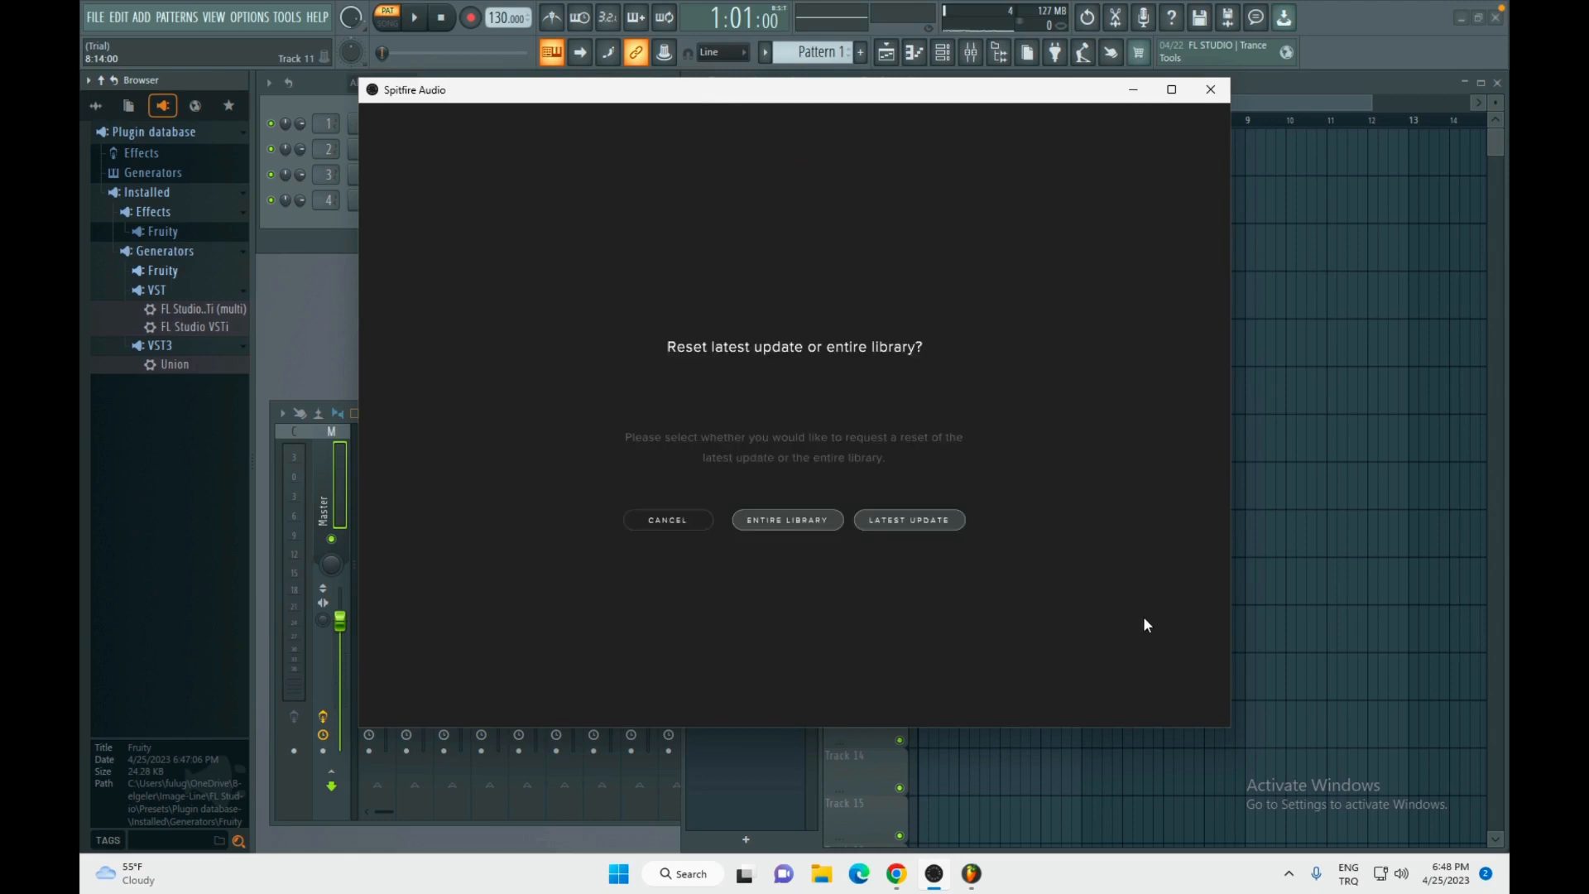
click(812, 527)
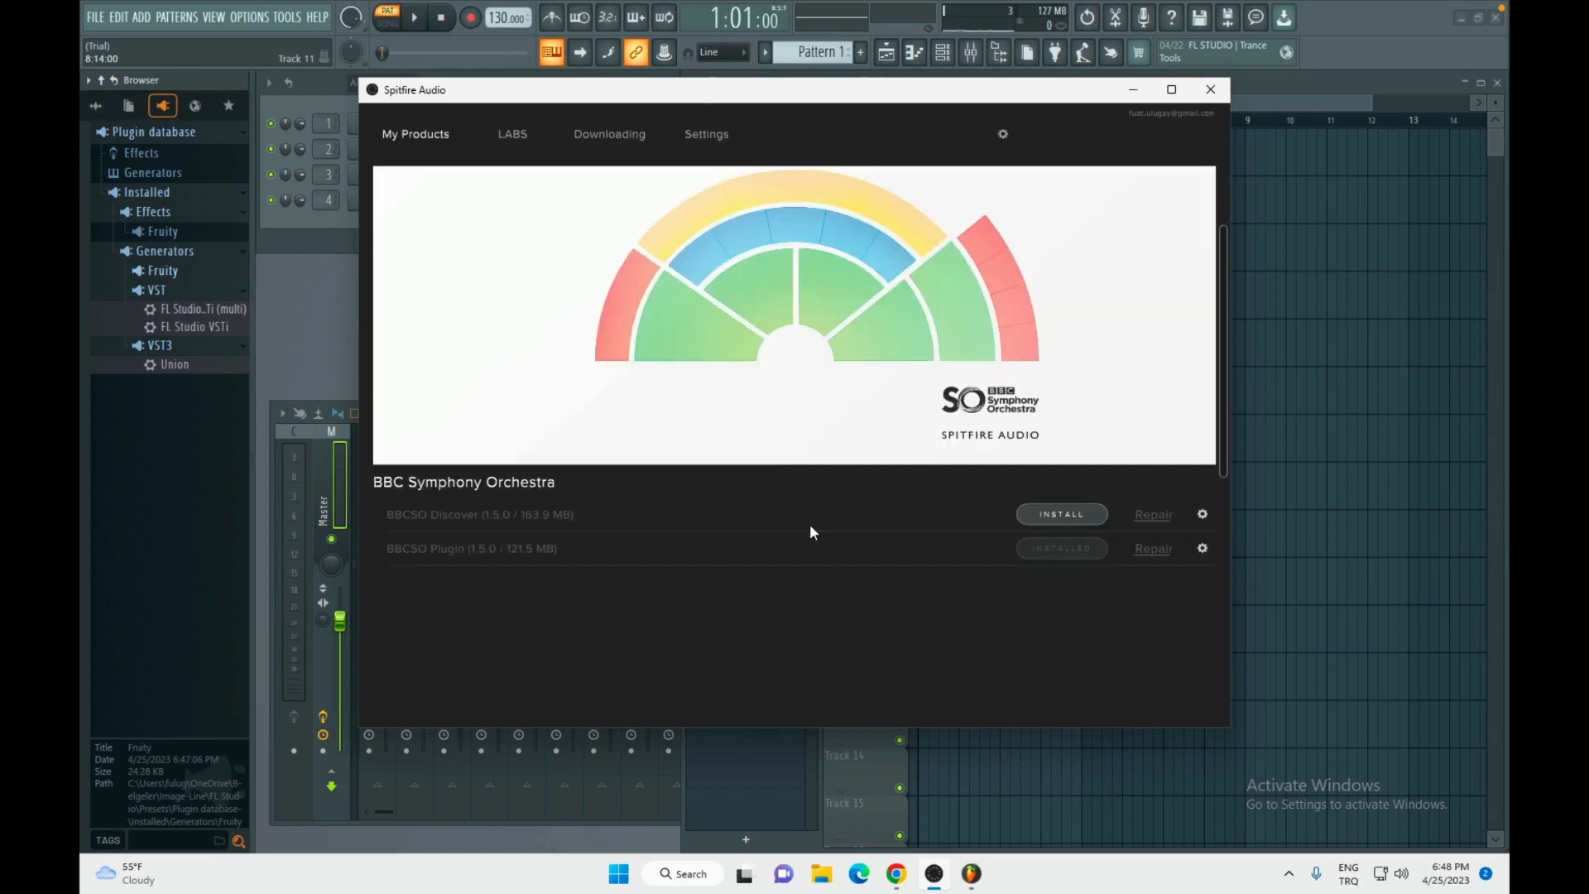
click(1203, 548)
click(1130, 660)
Step: Install BBCSO Discover and the BBCSO Plugin by download, keeping the Spitfire folder as the location for both
click(1065, 516)
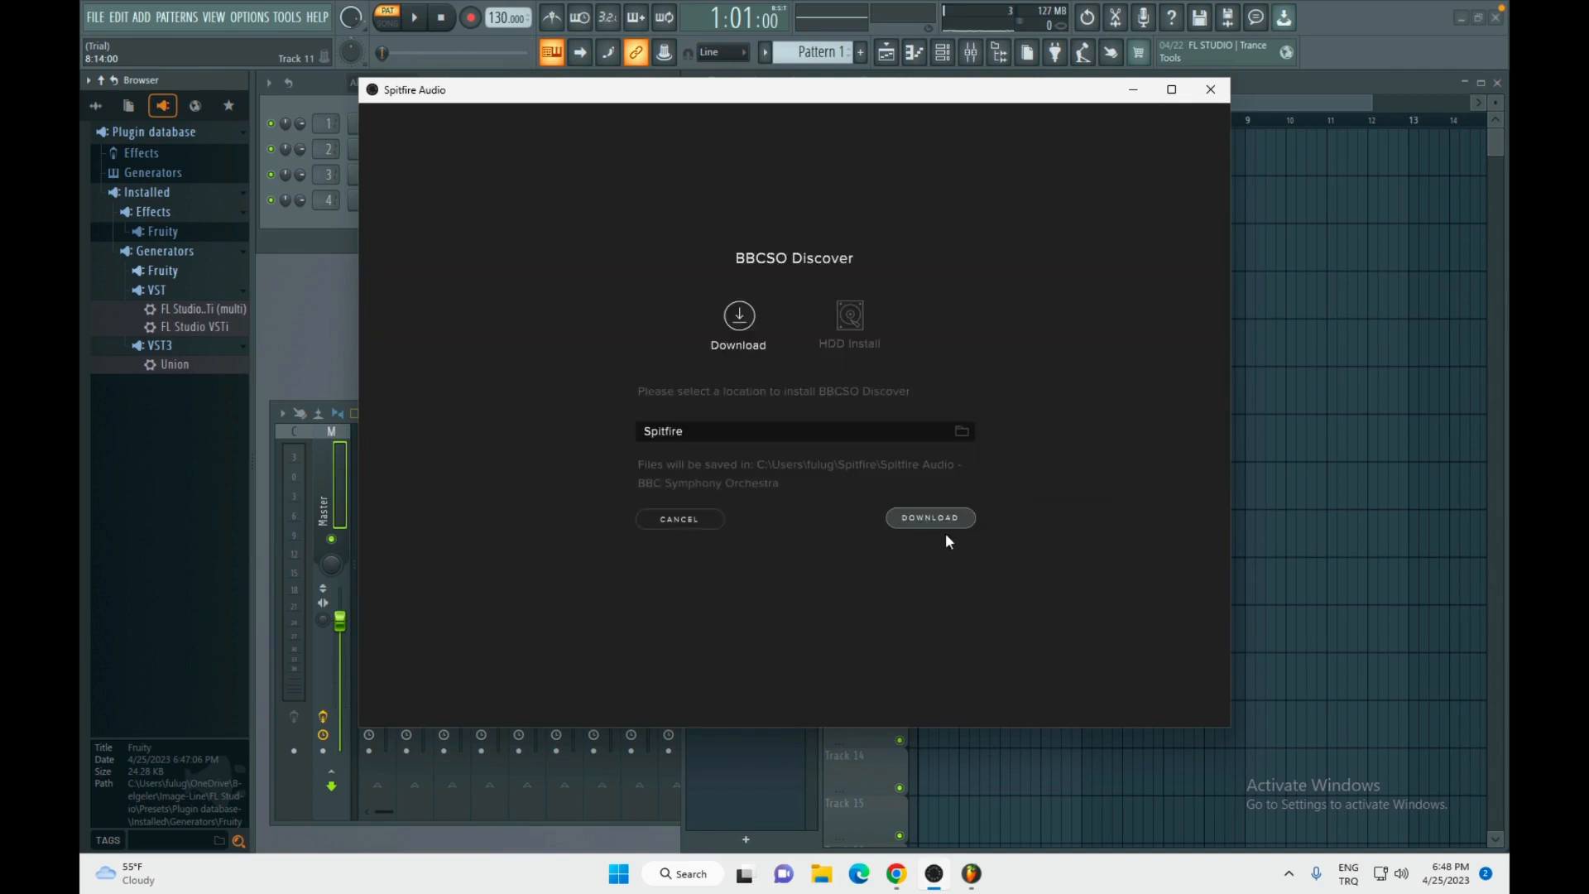
click(906, 519)
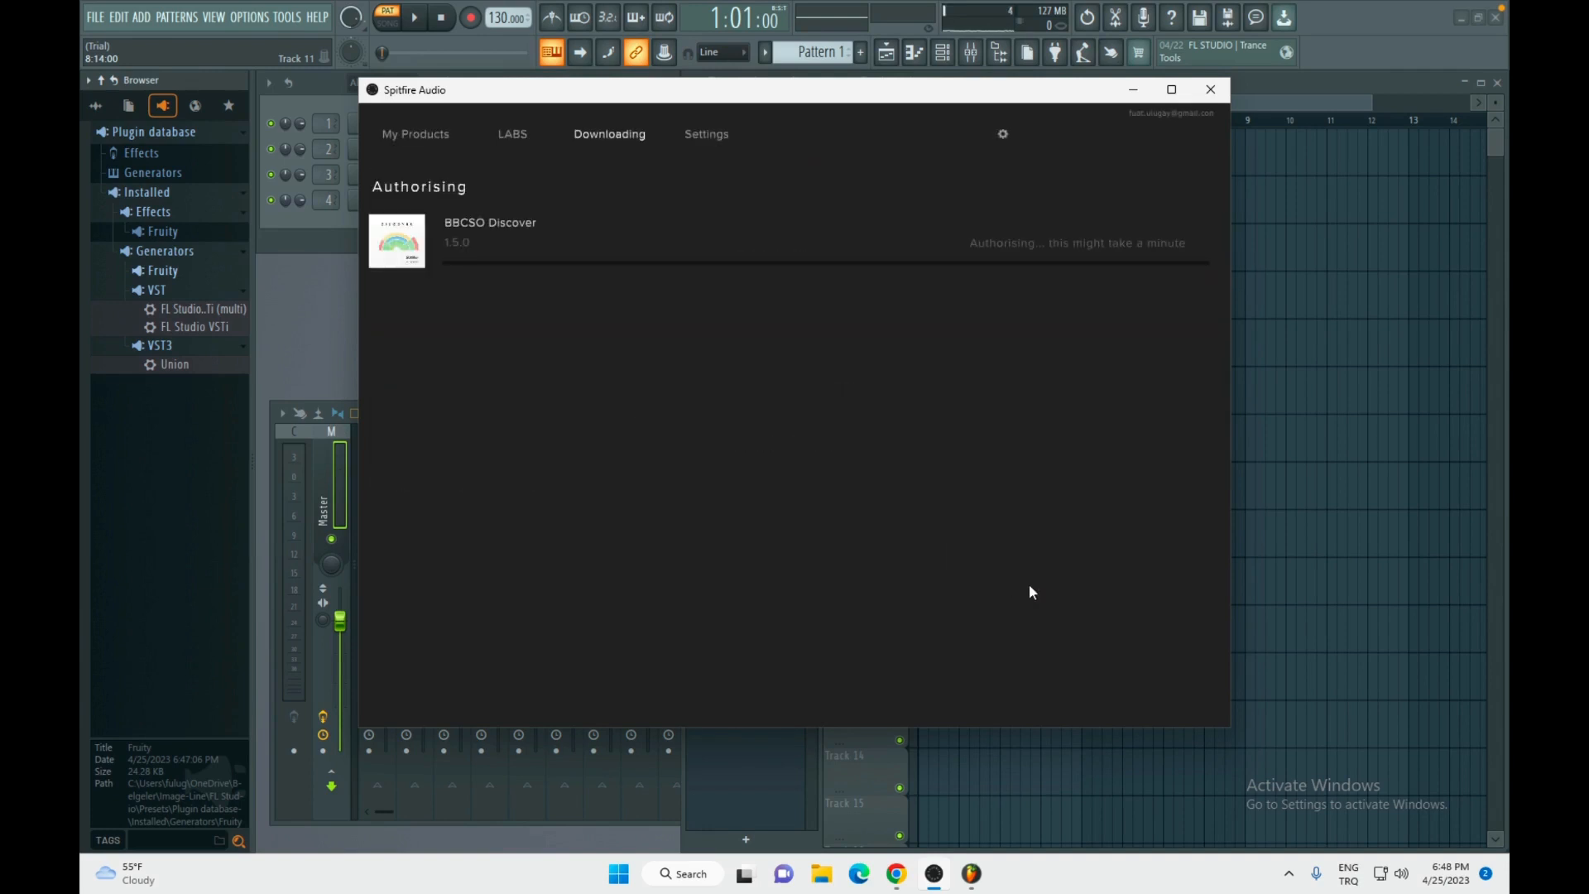
click(431, 135)
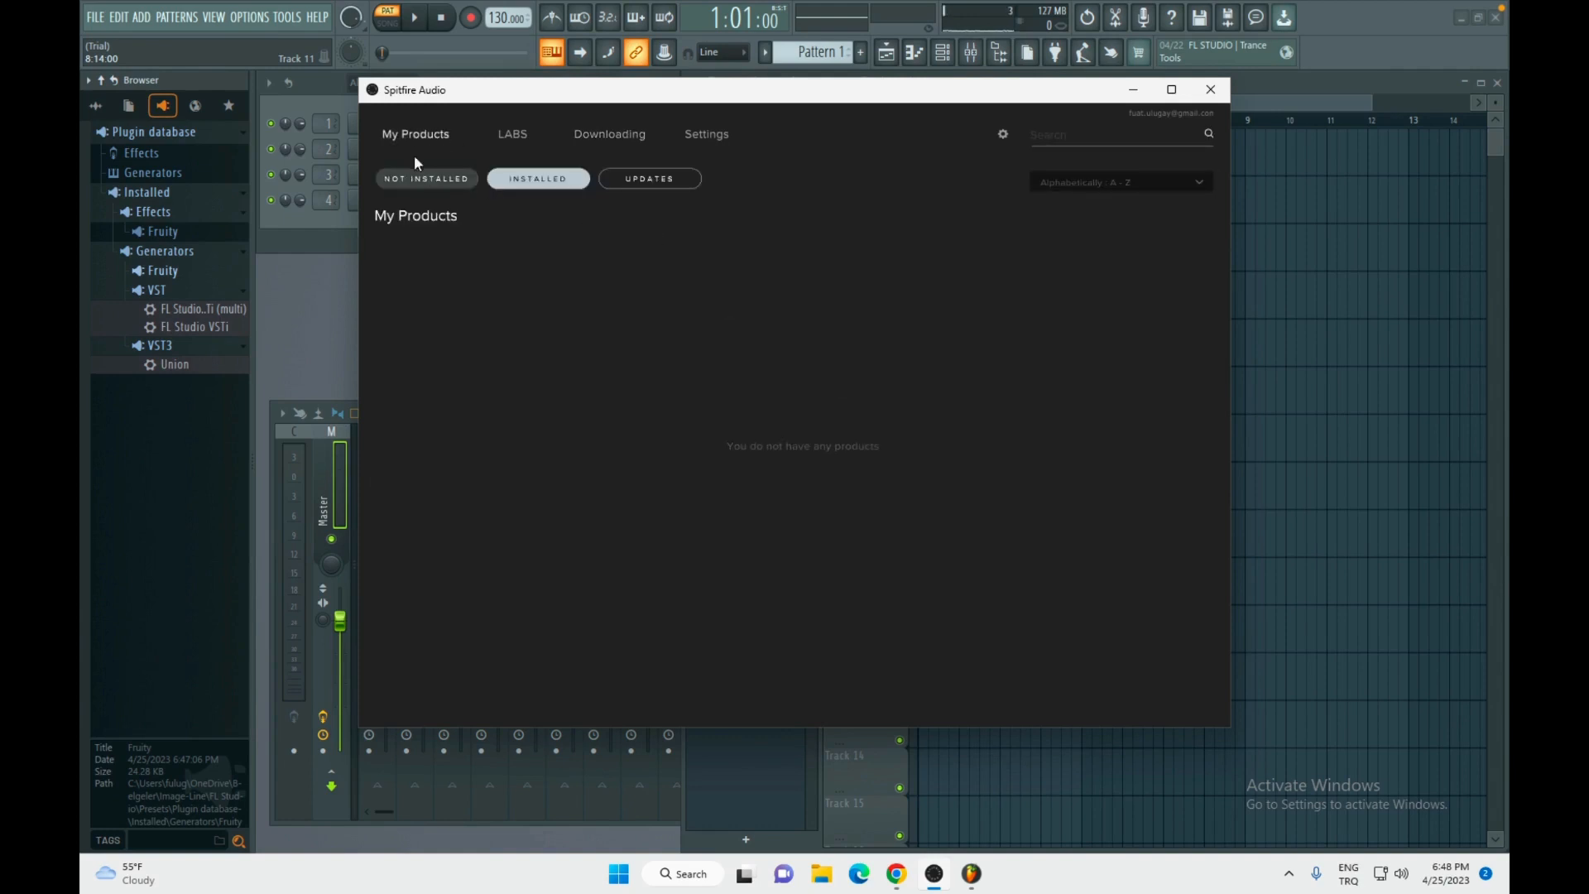
click(451, 178)
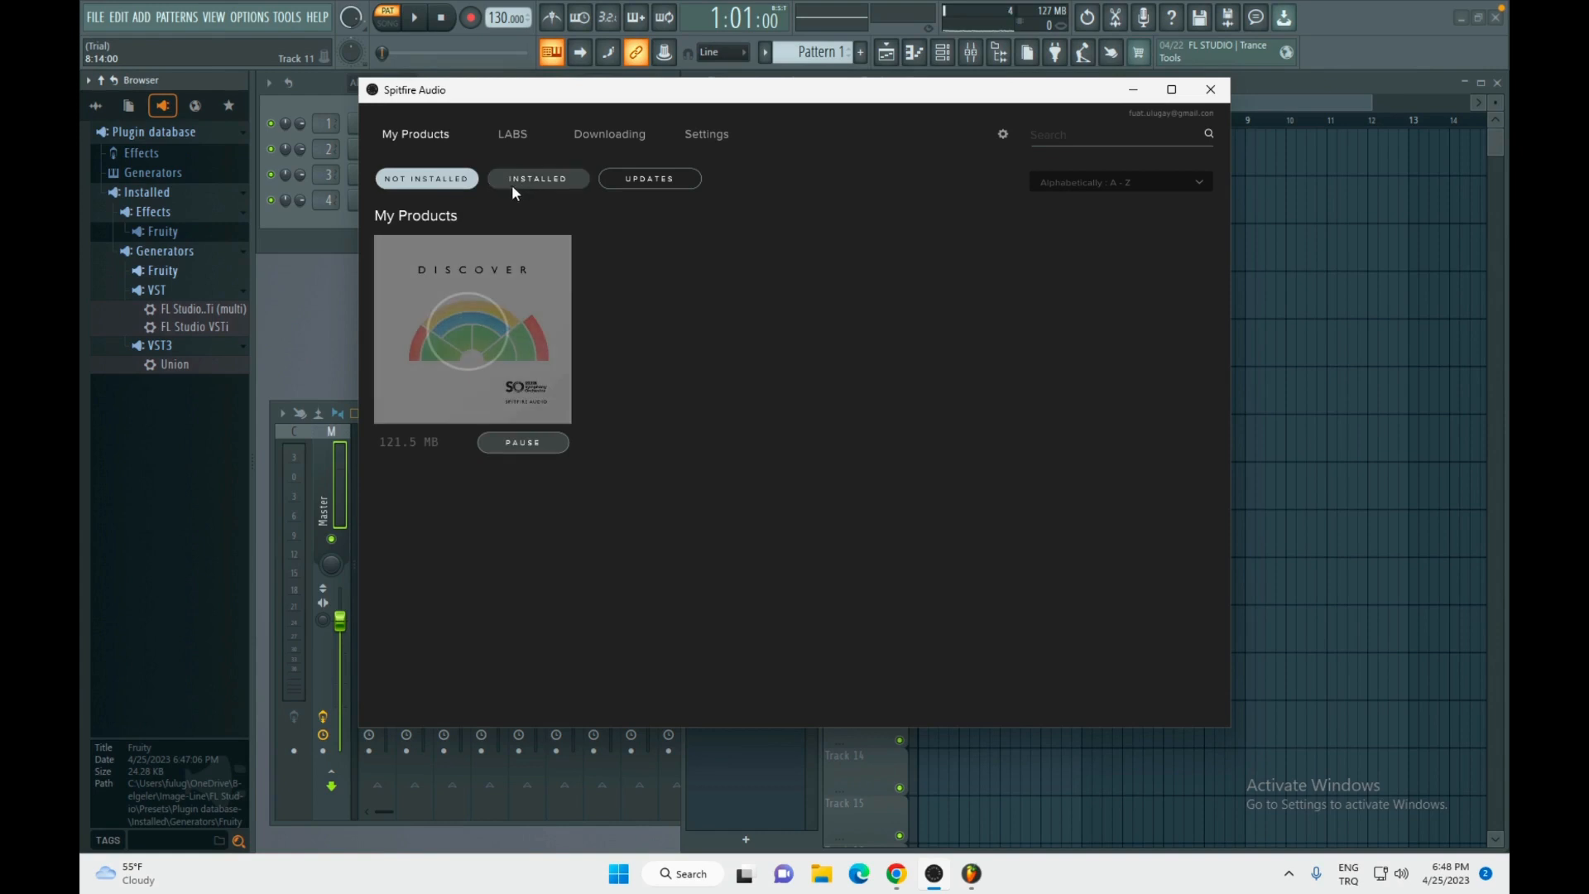
click(459, 295)
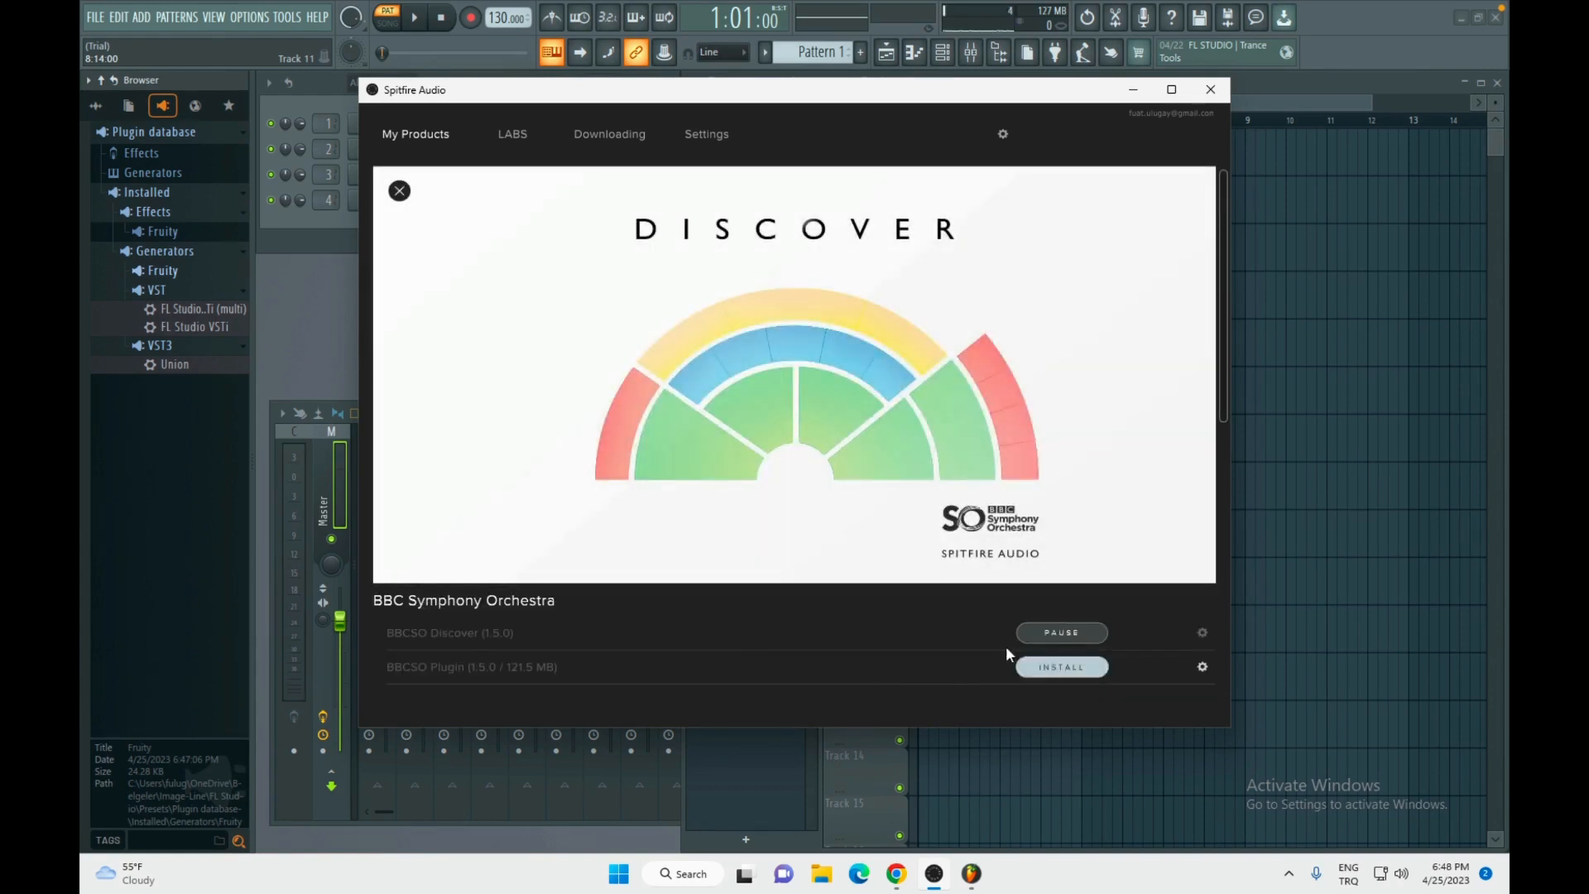
click(1067, 667)
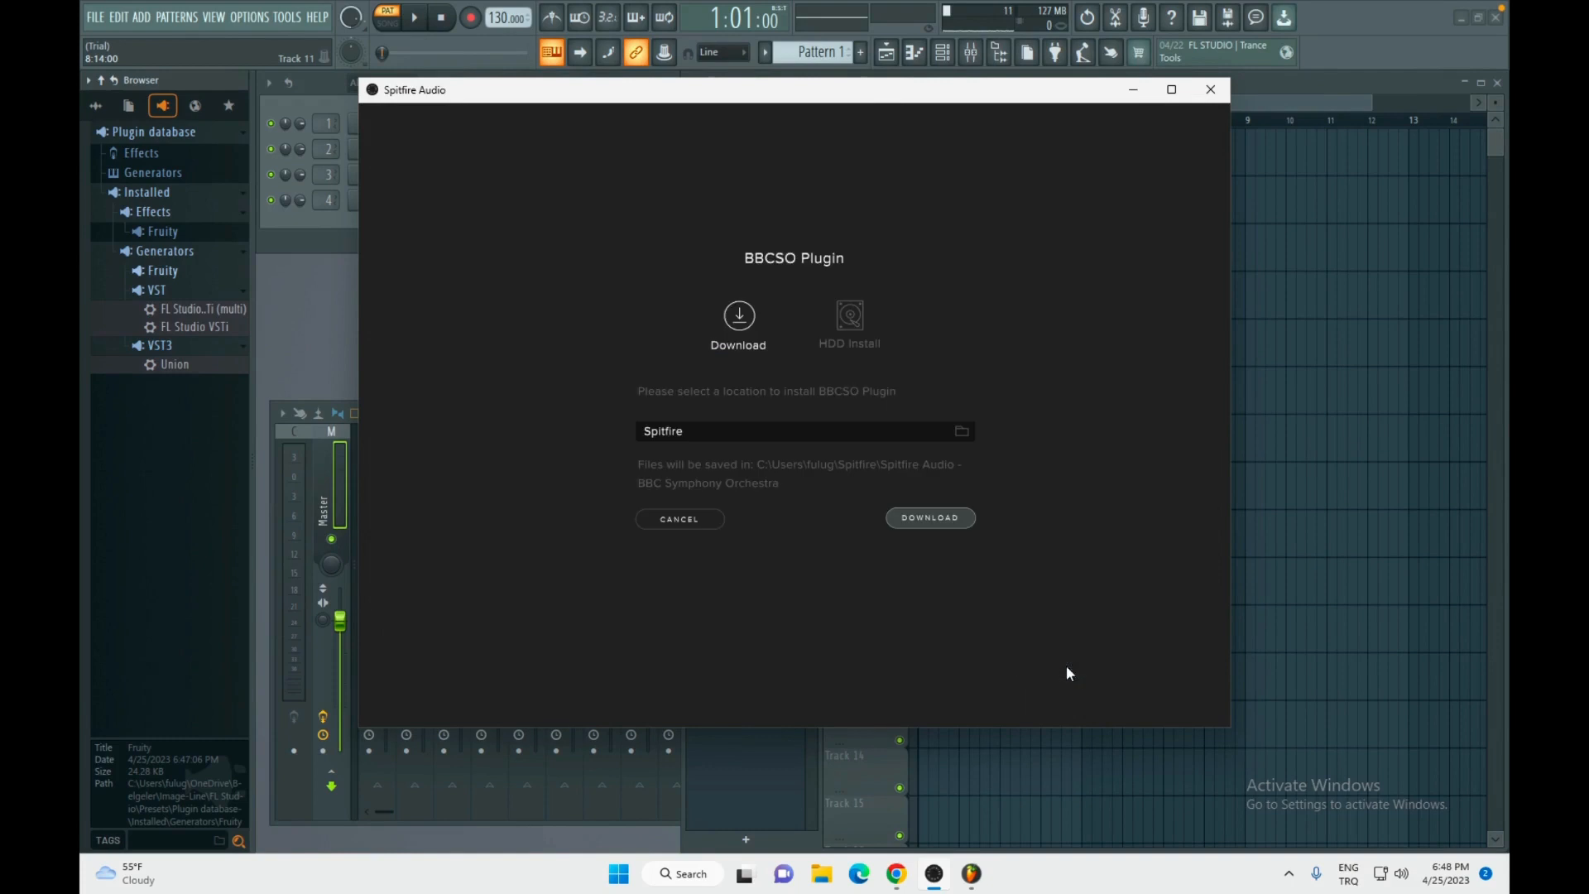
click(930, 517)
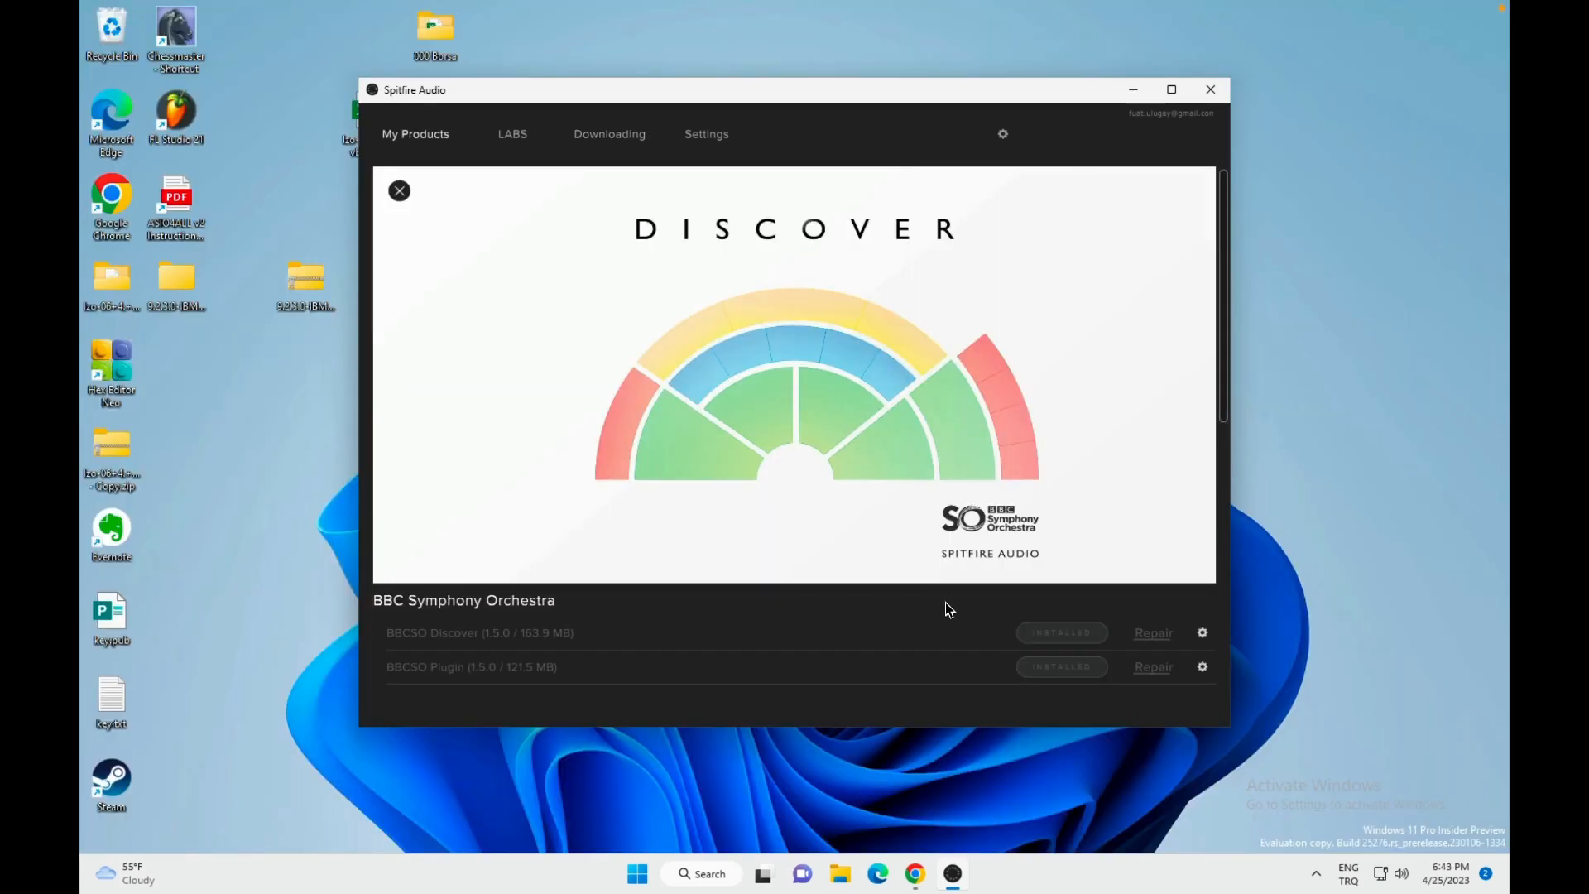
Step: Launch FL Studio 21 and show the plugin database in its browser
click(629, 876)
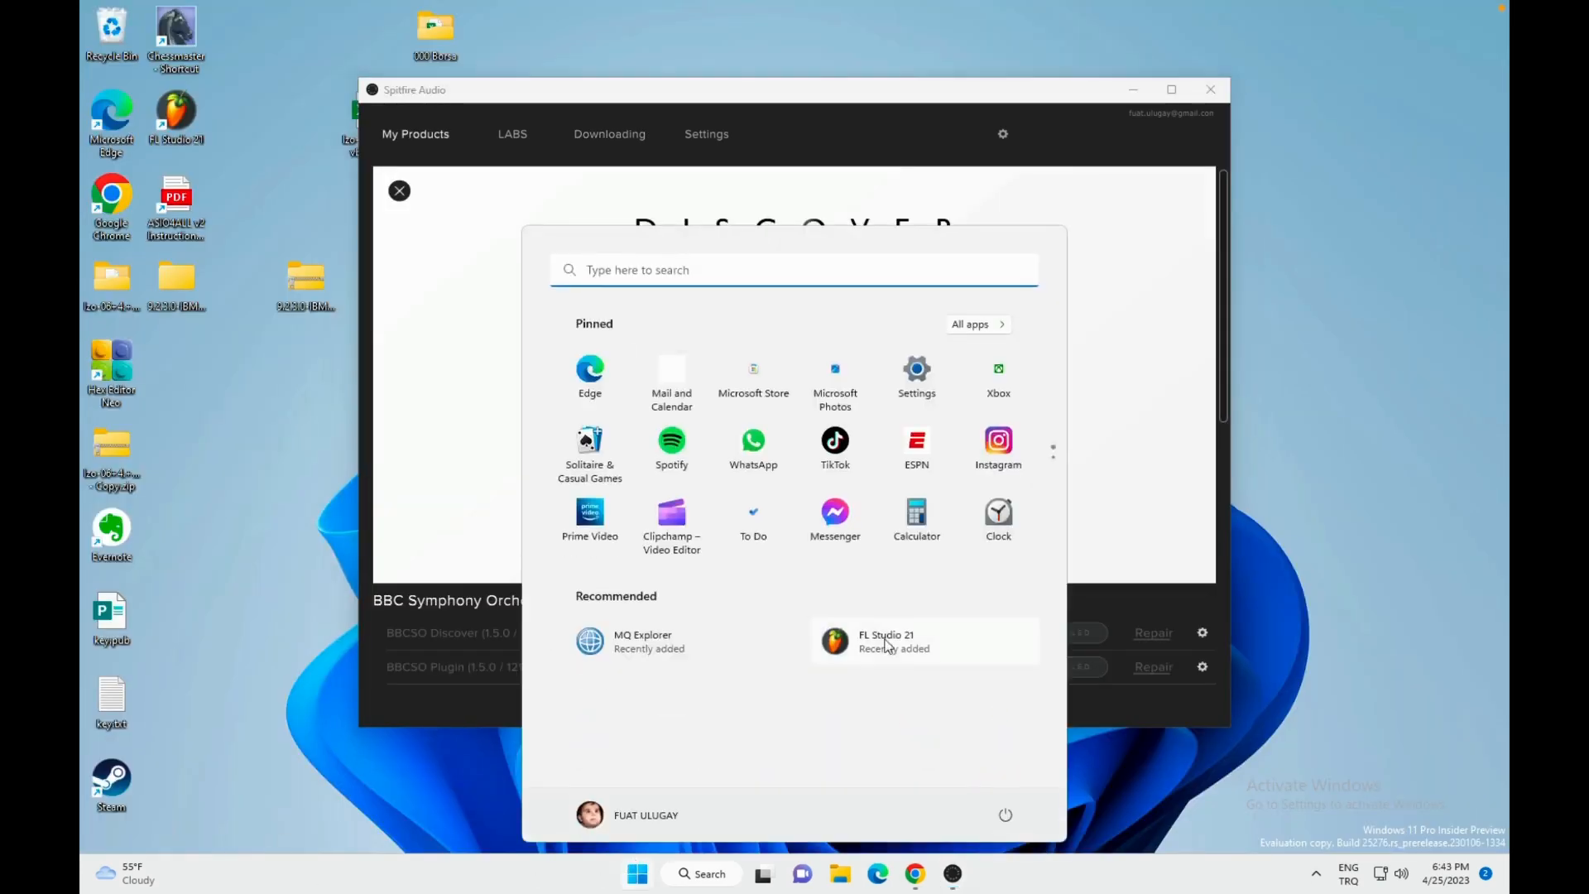
click(886, 644)
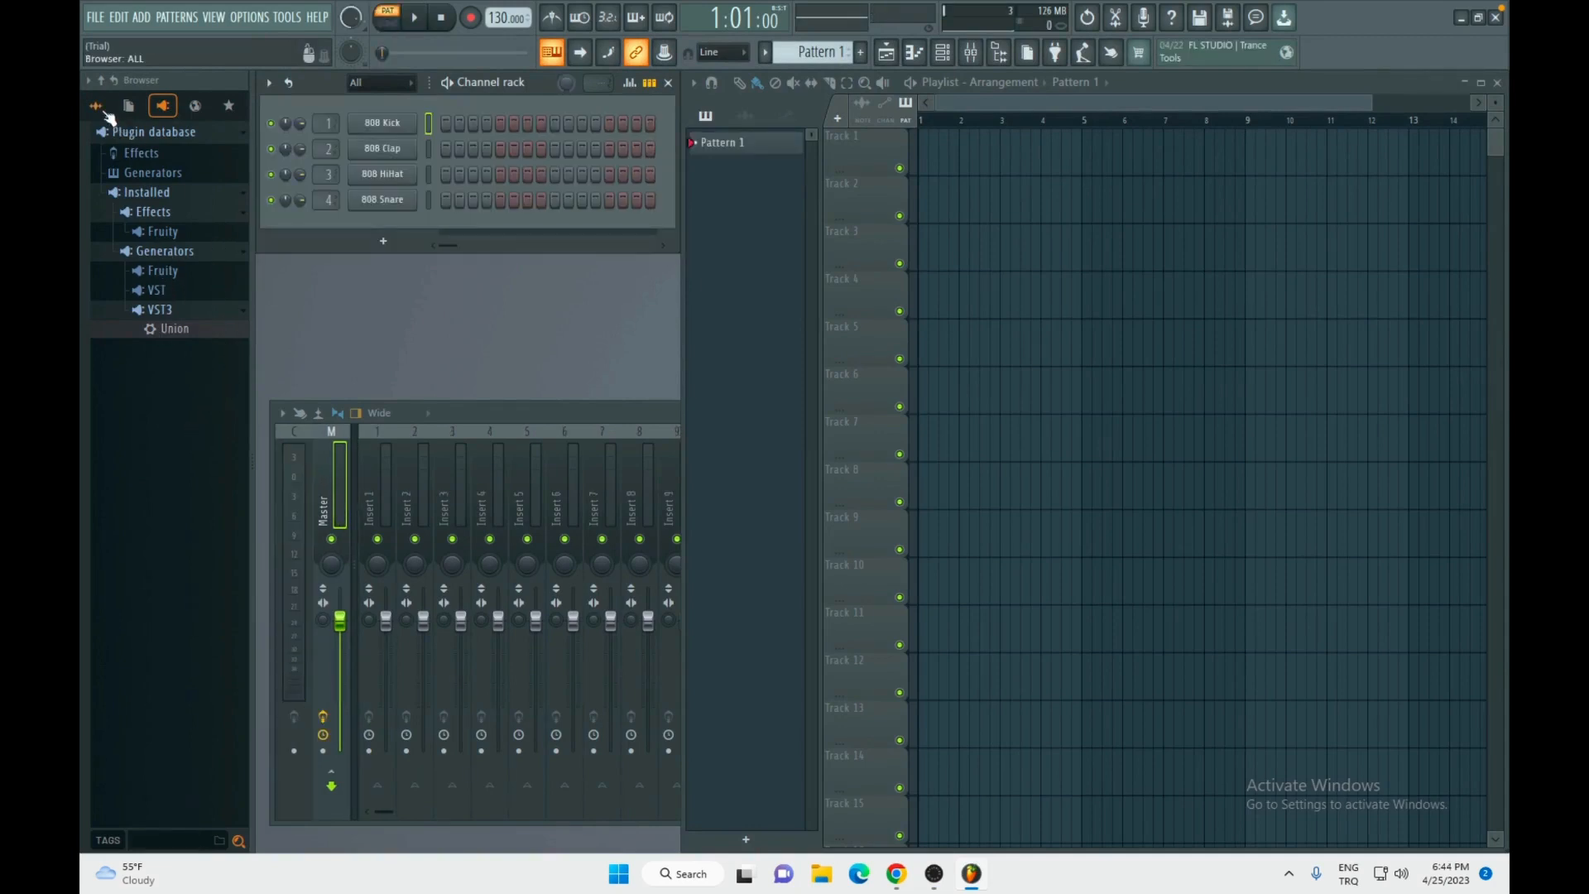
click(98, 108)
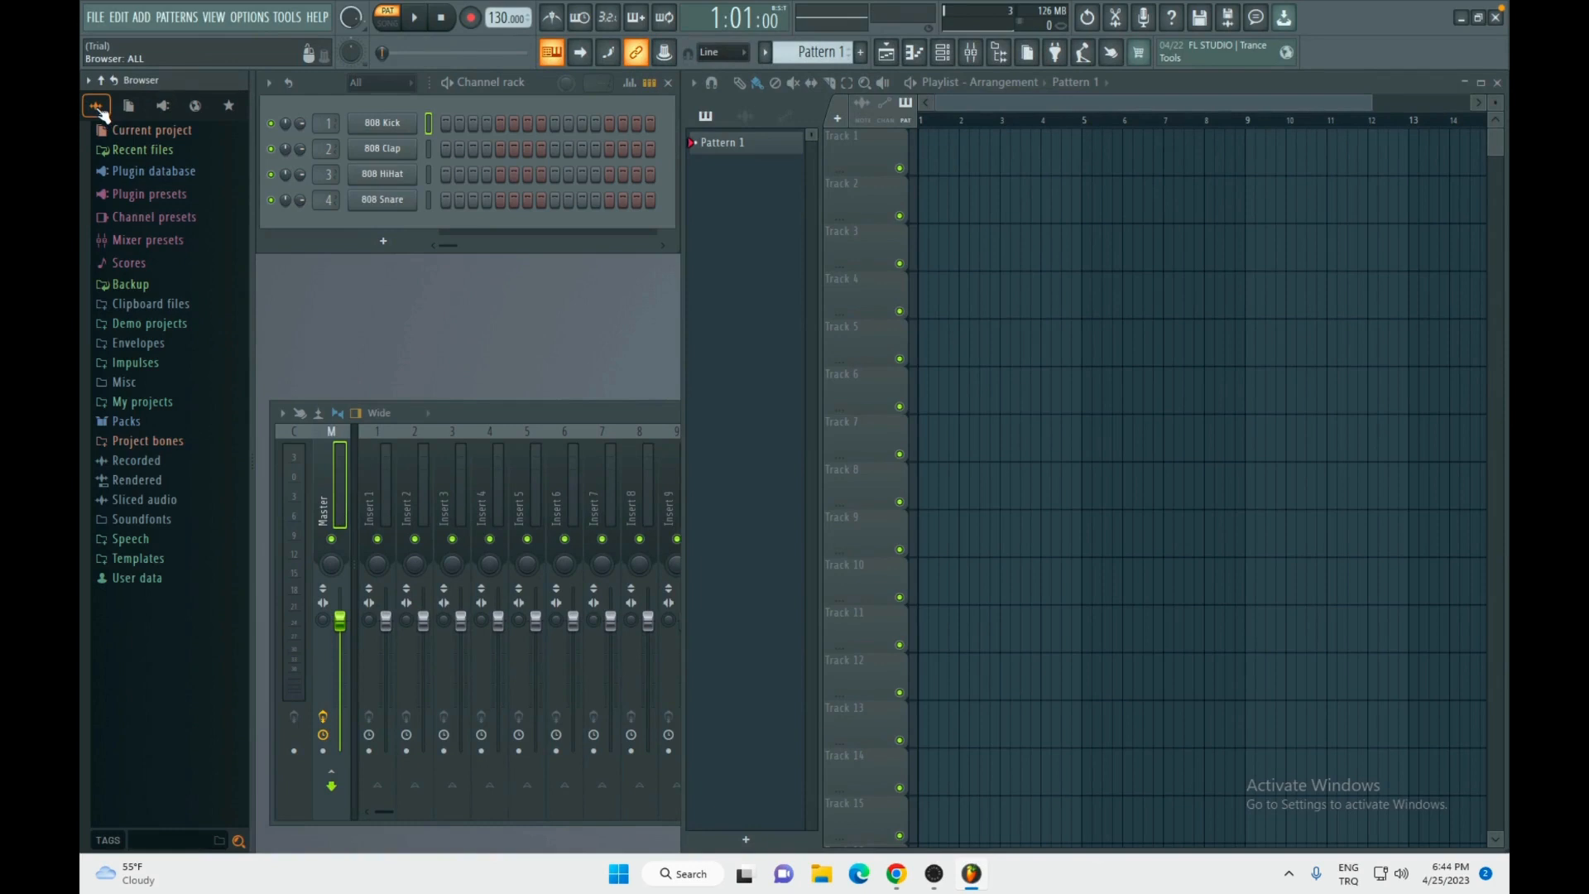
click(170, 108)
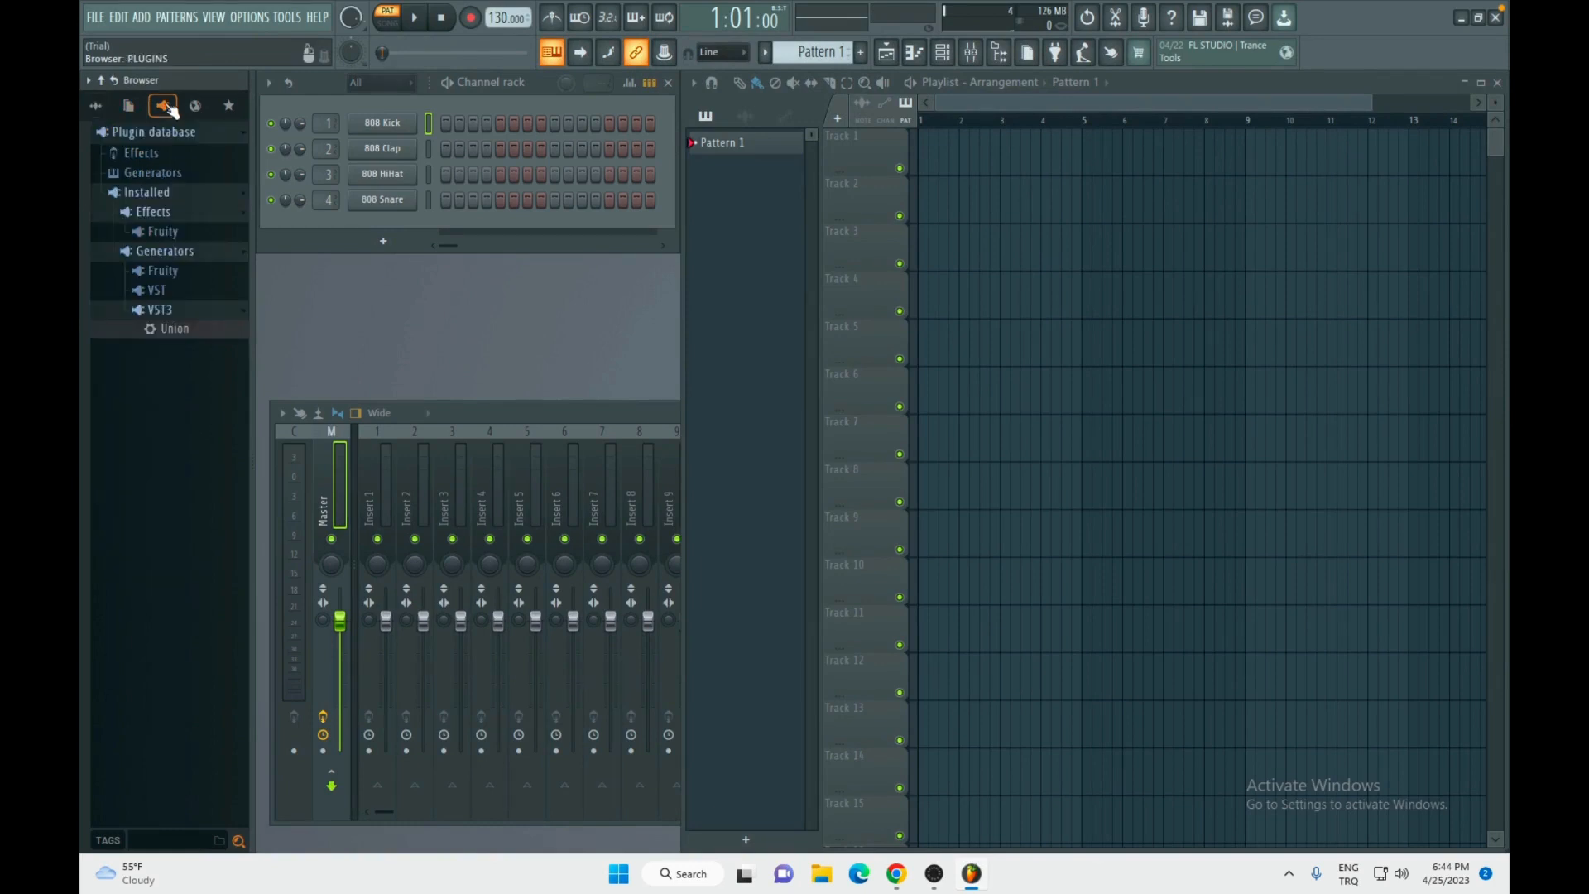
click(1002, 52)
click(1001, 52)
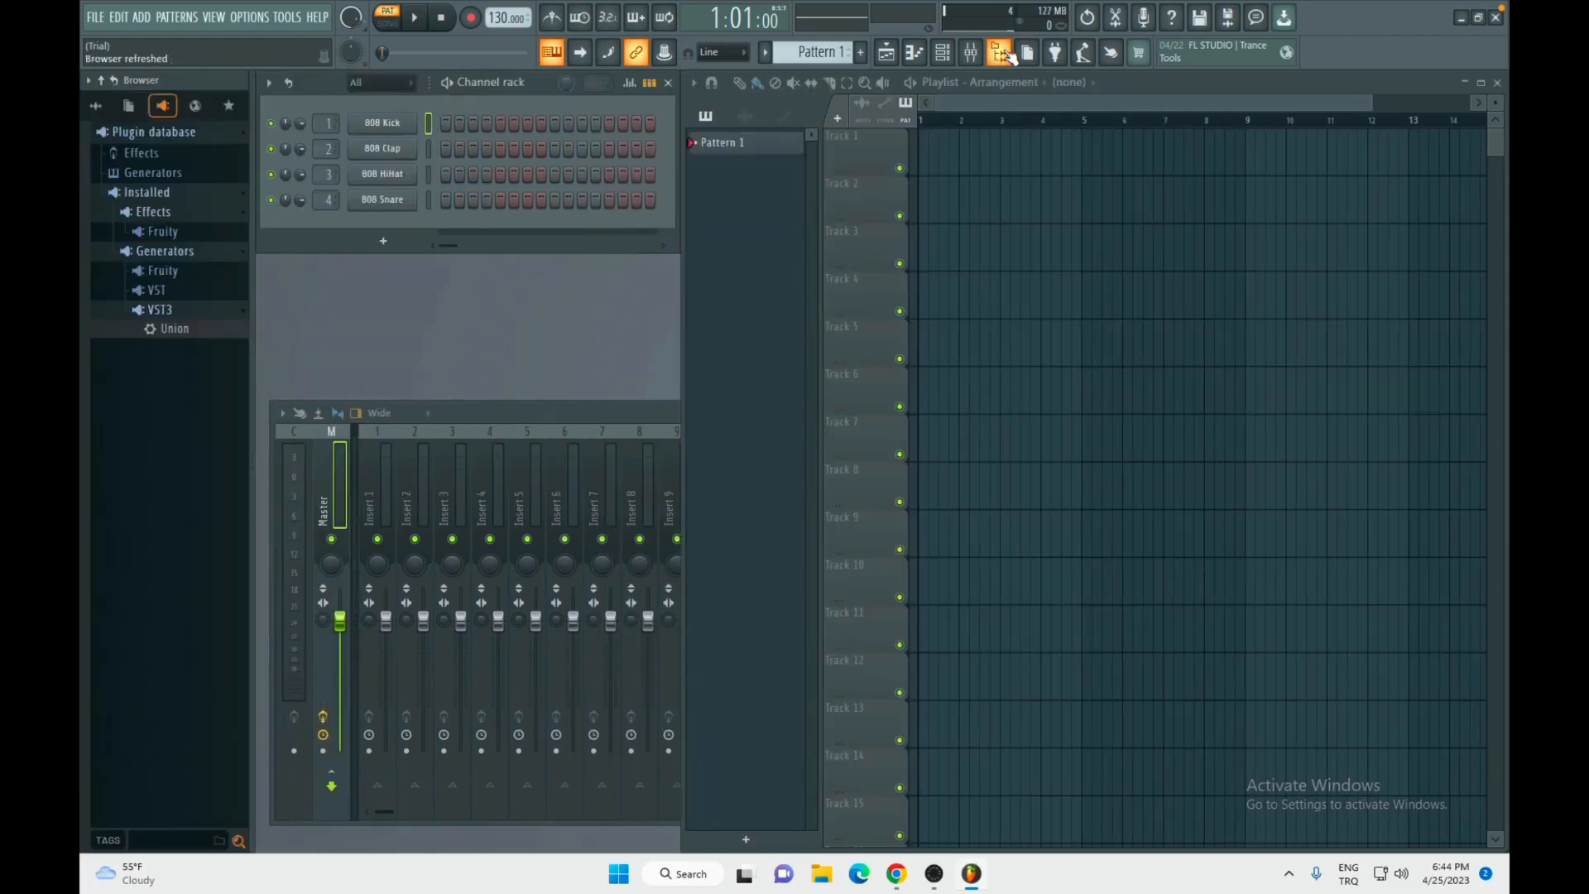
click(165, 110)
click(168, 110)
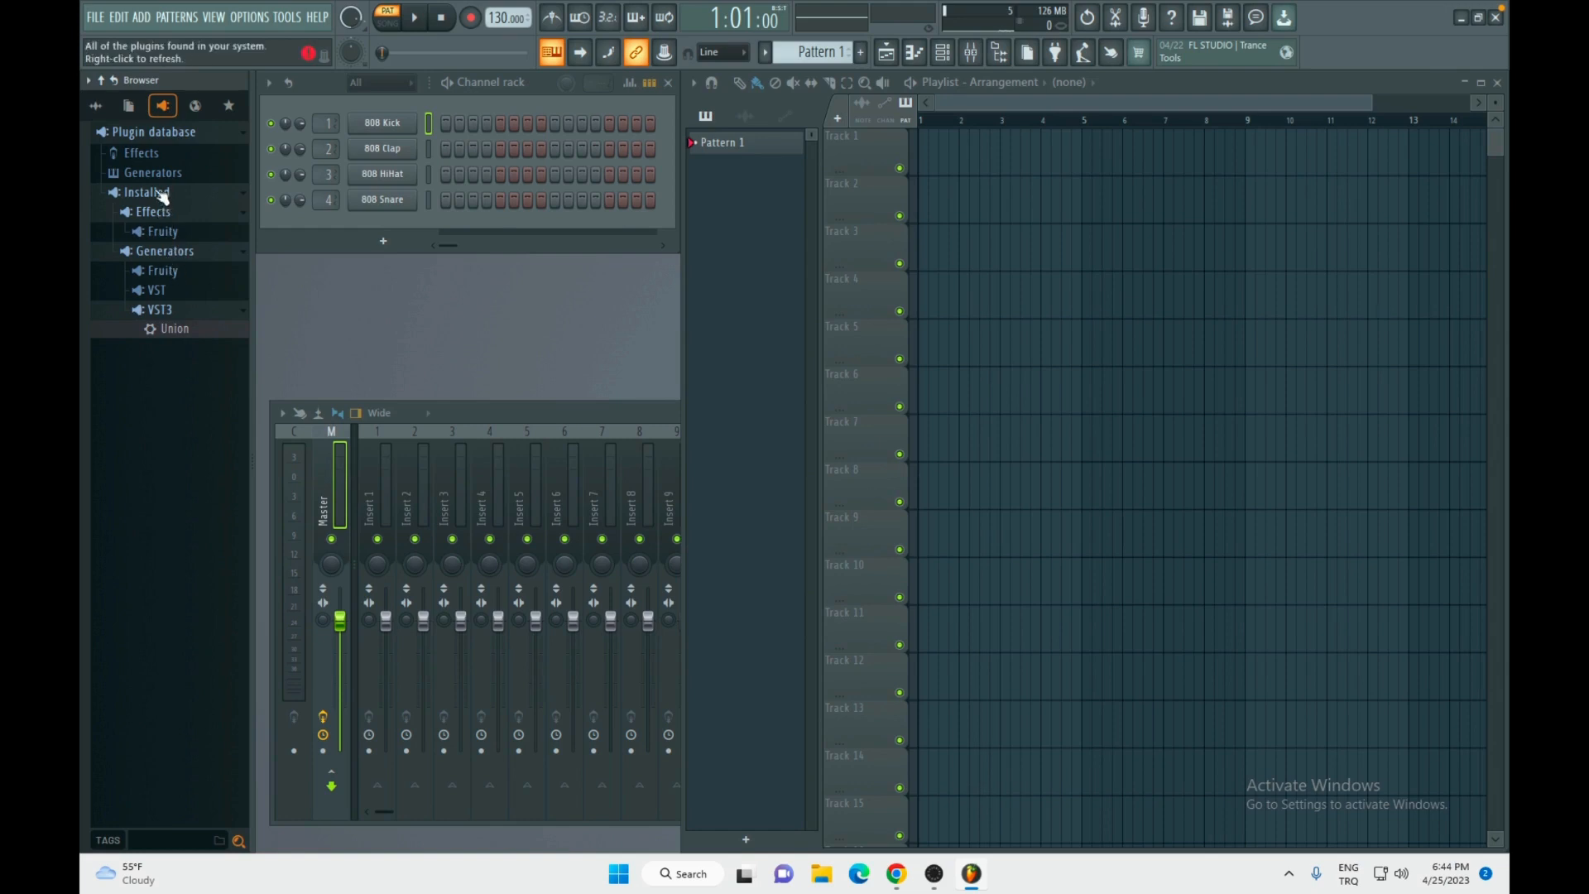
Step: Refresh the plugin list with a fast scan from the installed Generators folder and dismiss the completion notice
right_click(163, 257)
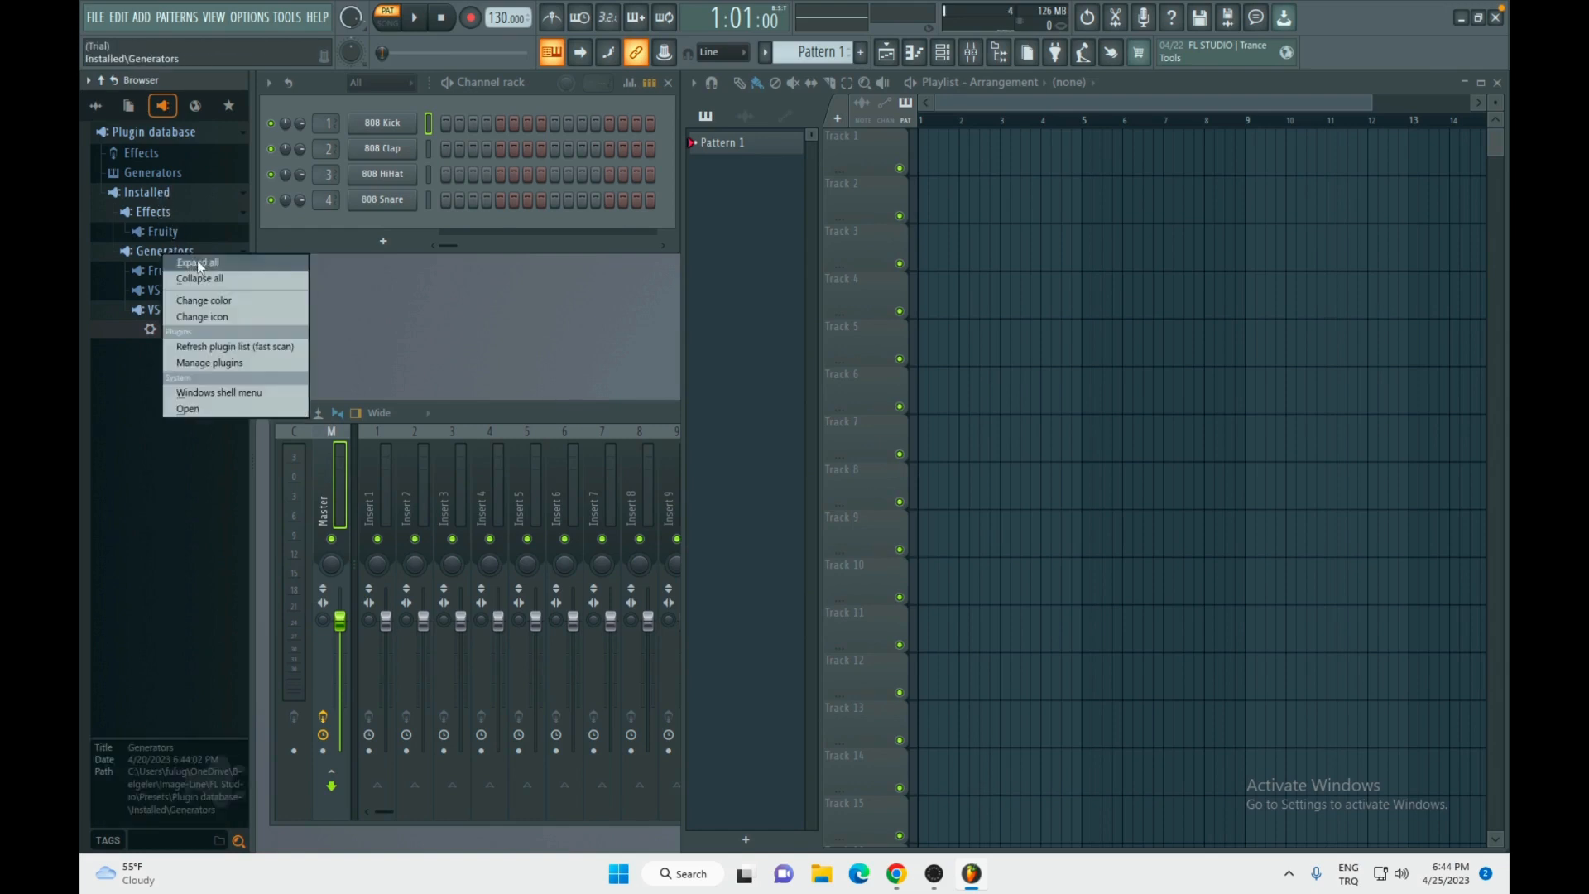
click(249, 348)
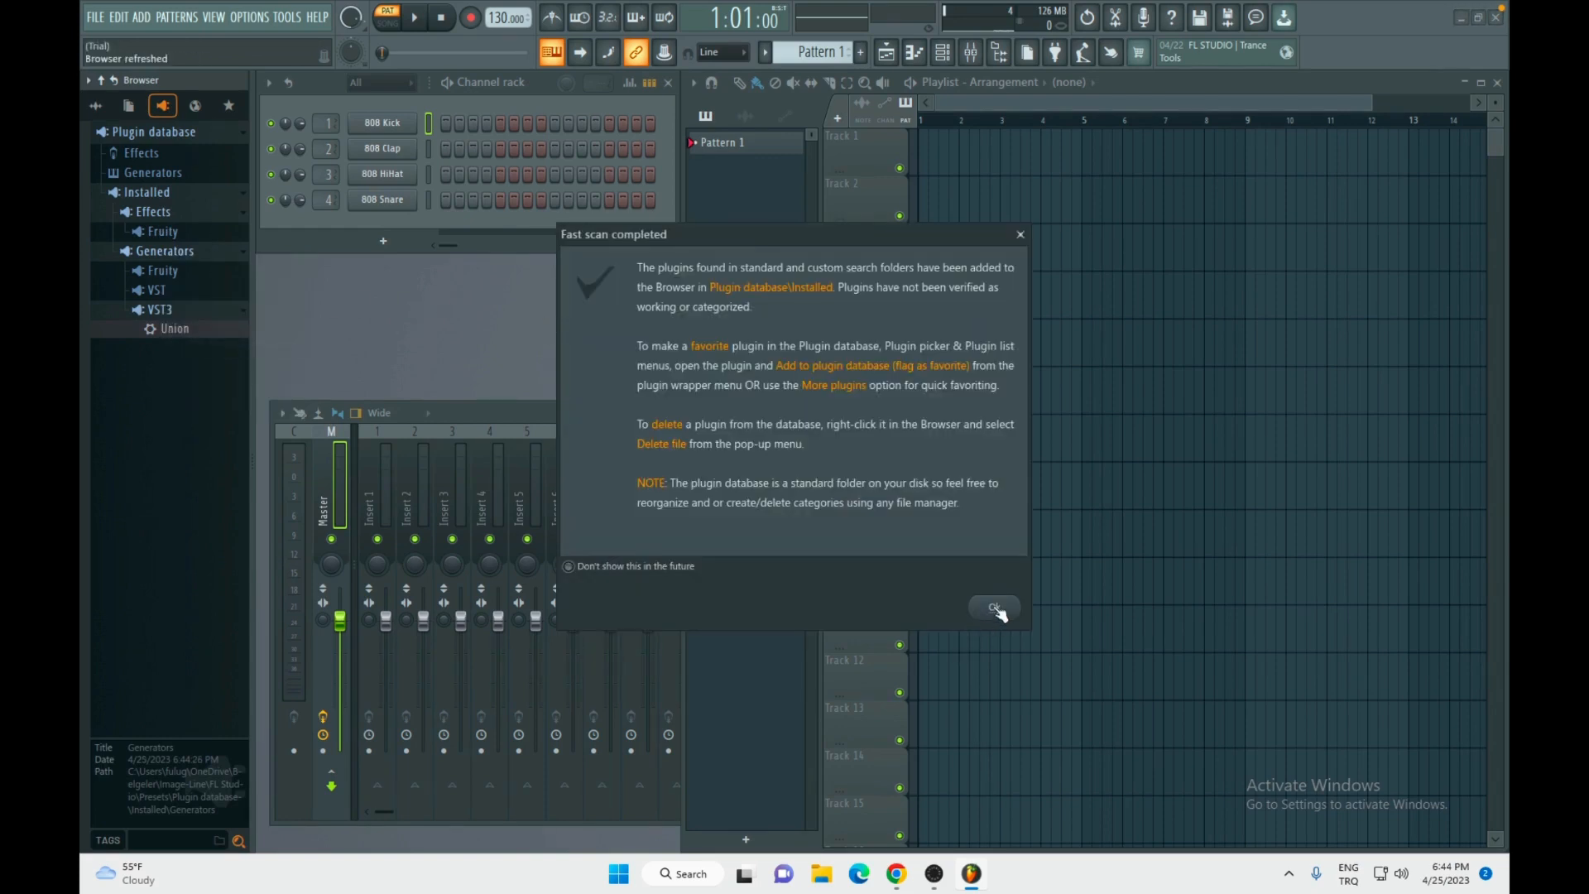
click(994, 607)
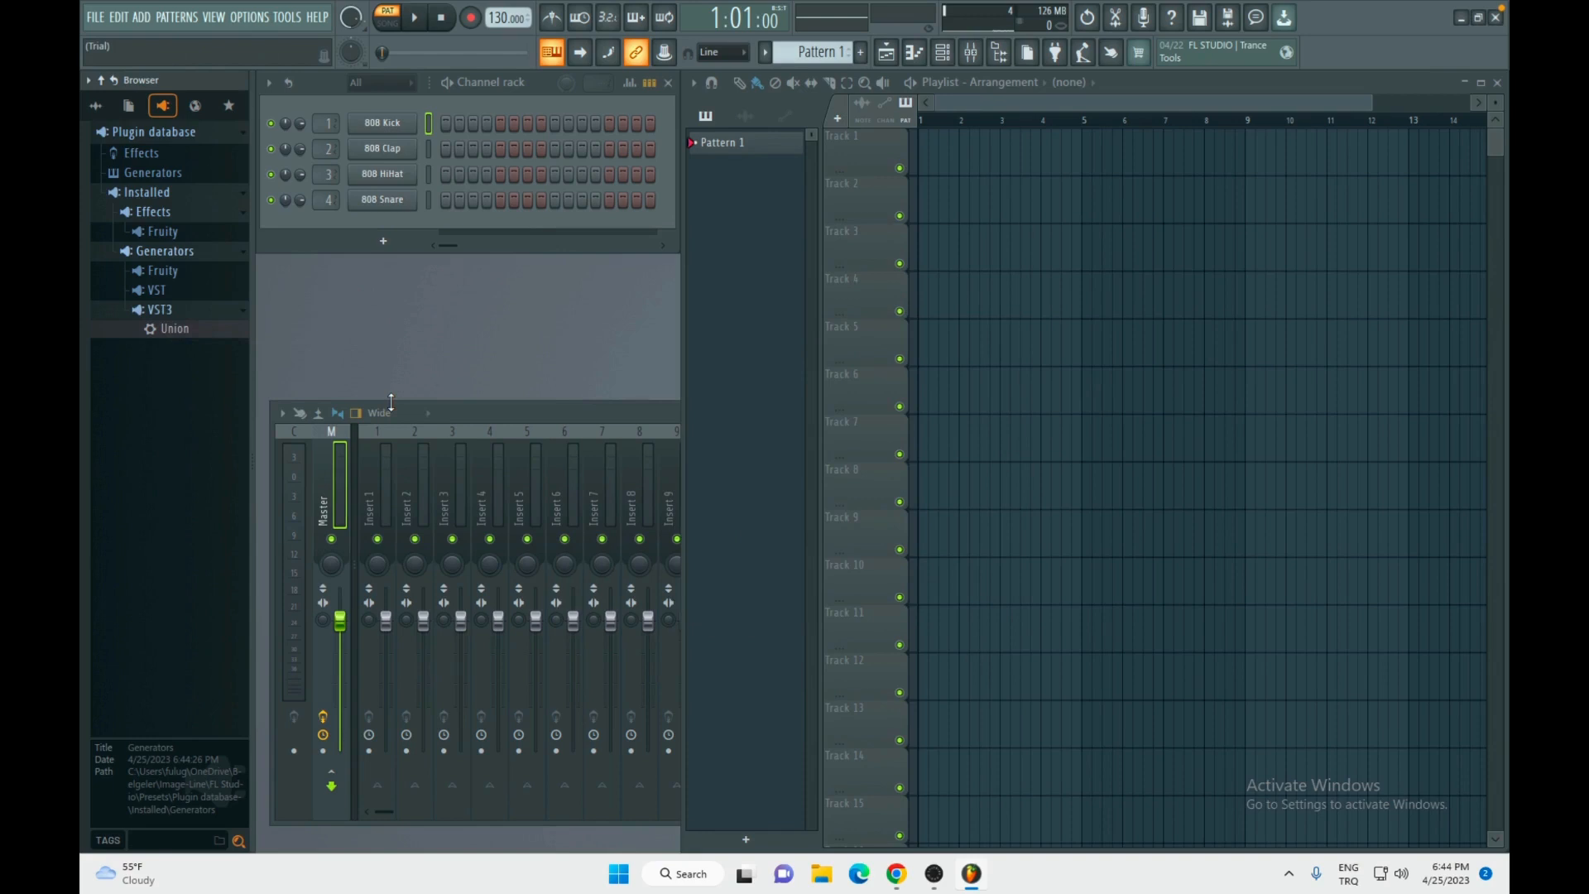
Step: Look through the Fruity, VST and VST3 folders under the installed generators for the BBC Symphony Orchestra plugin
click(162, 291)
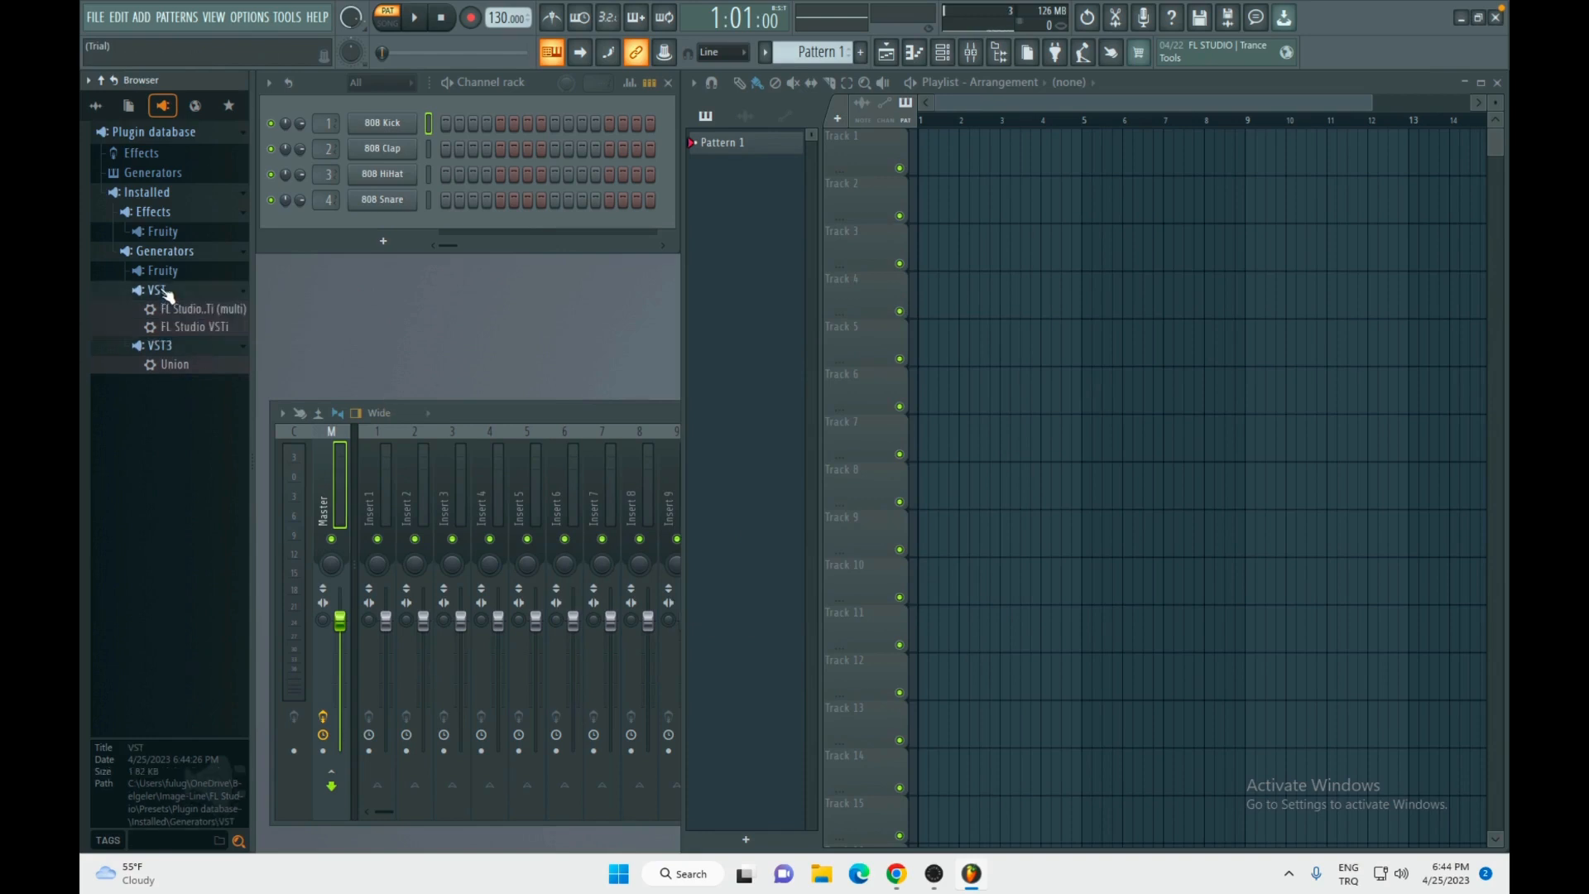
click(171, 273)
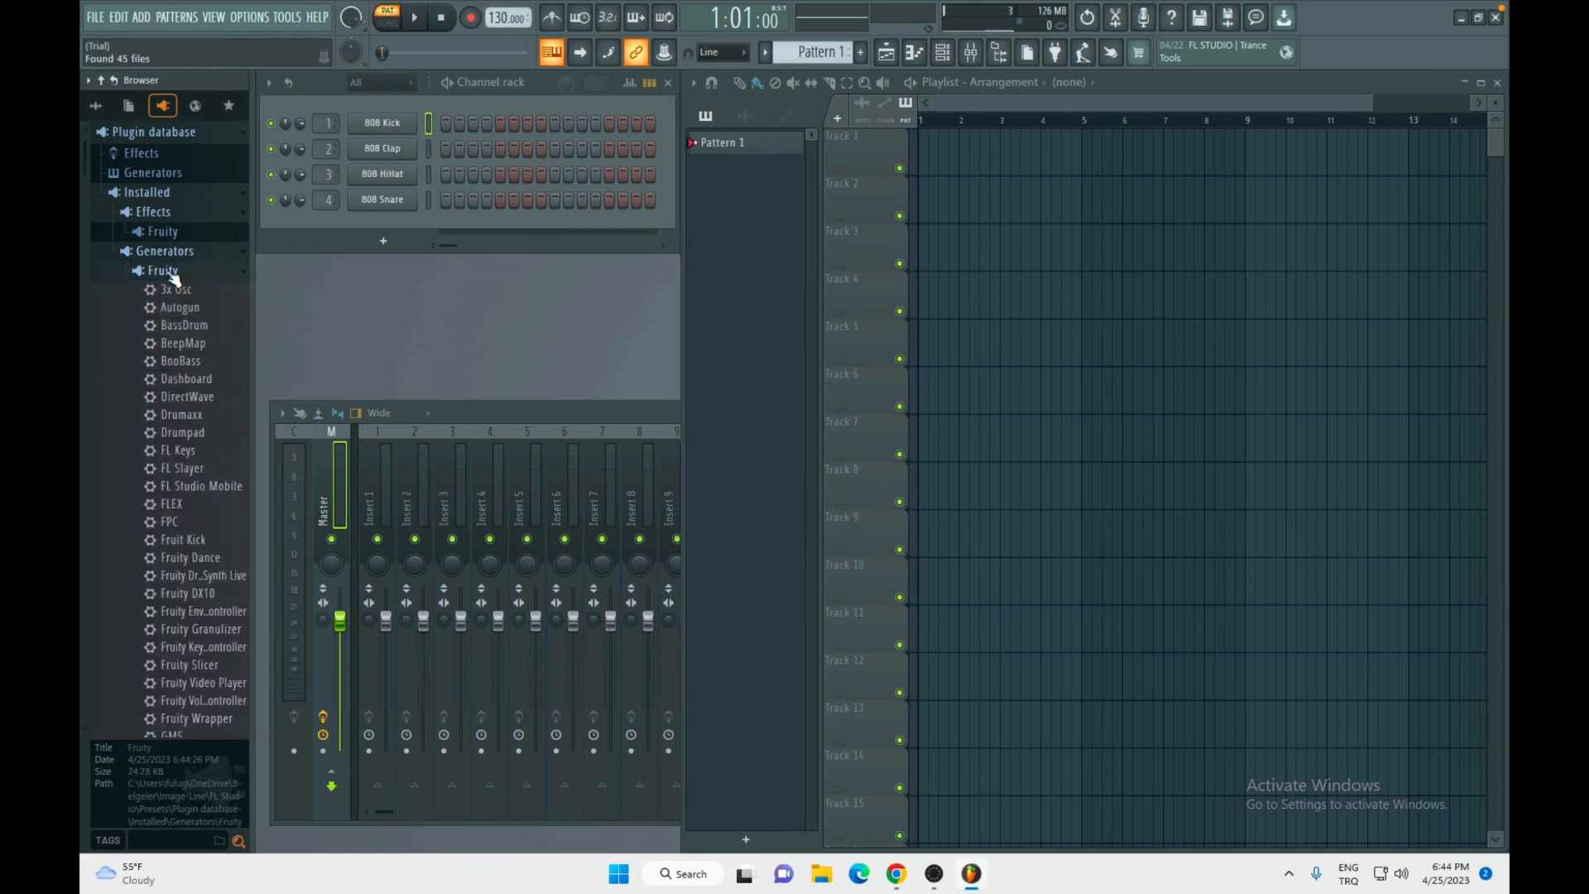
click(172, 274)
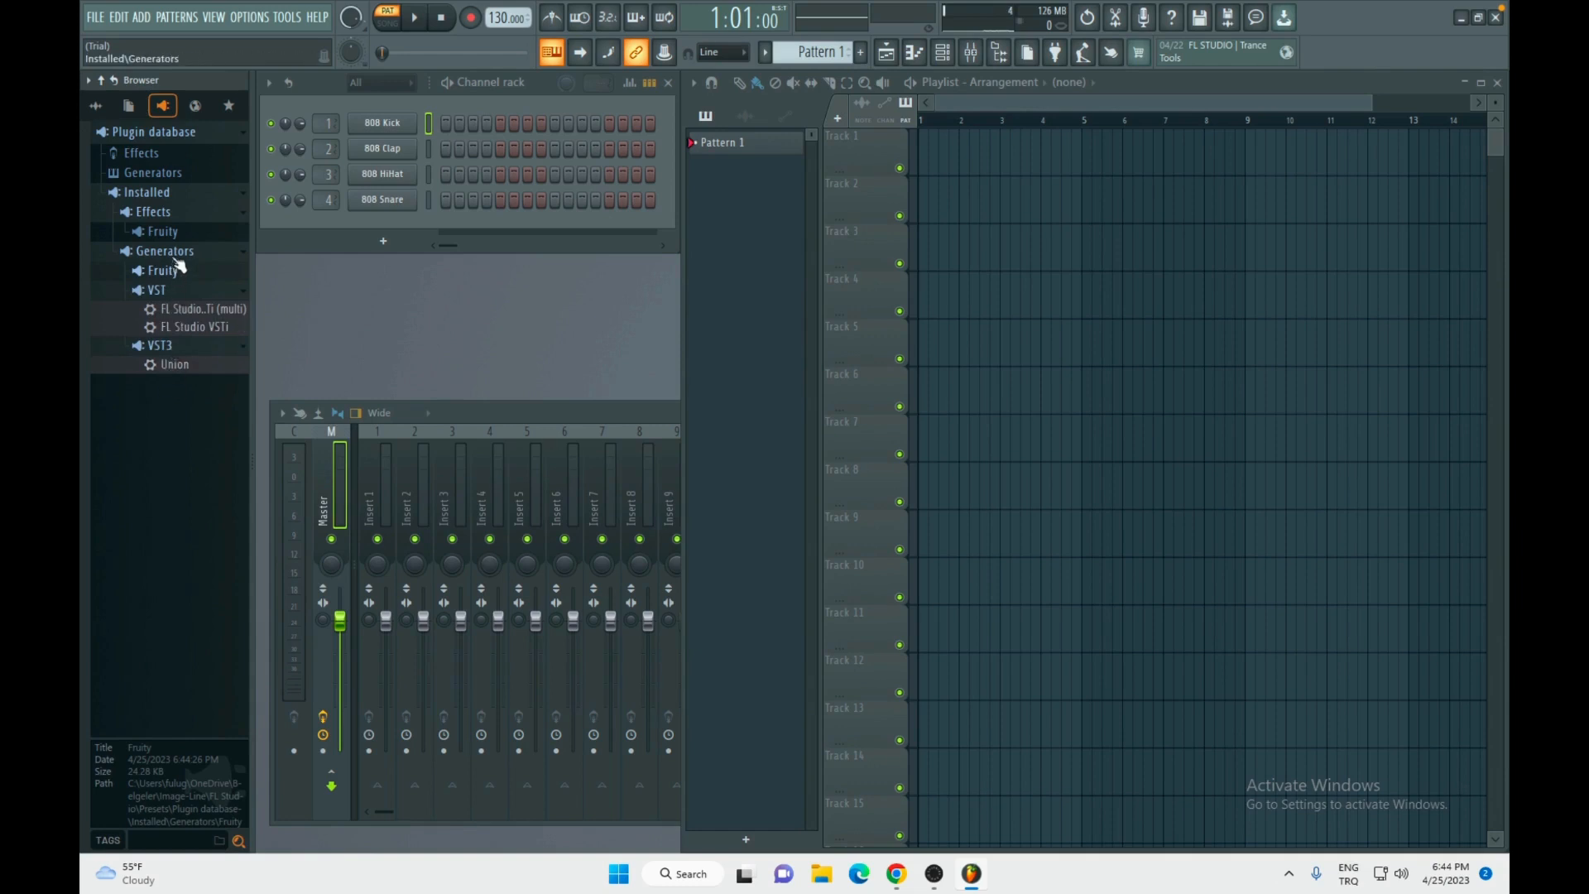
click(180, 349)
click(180, 349)
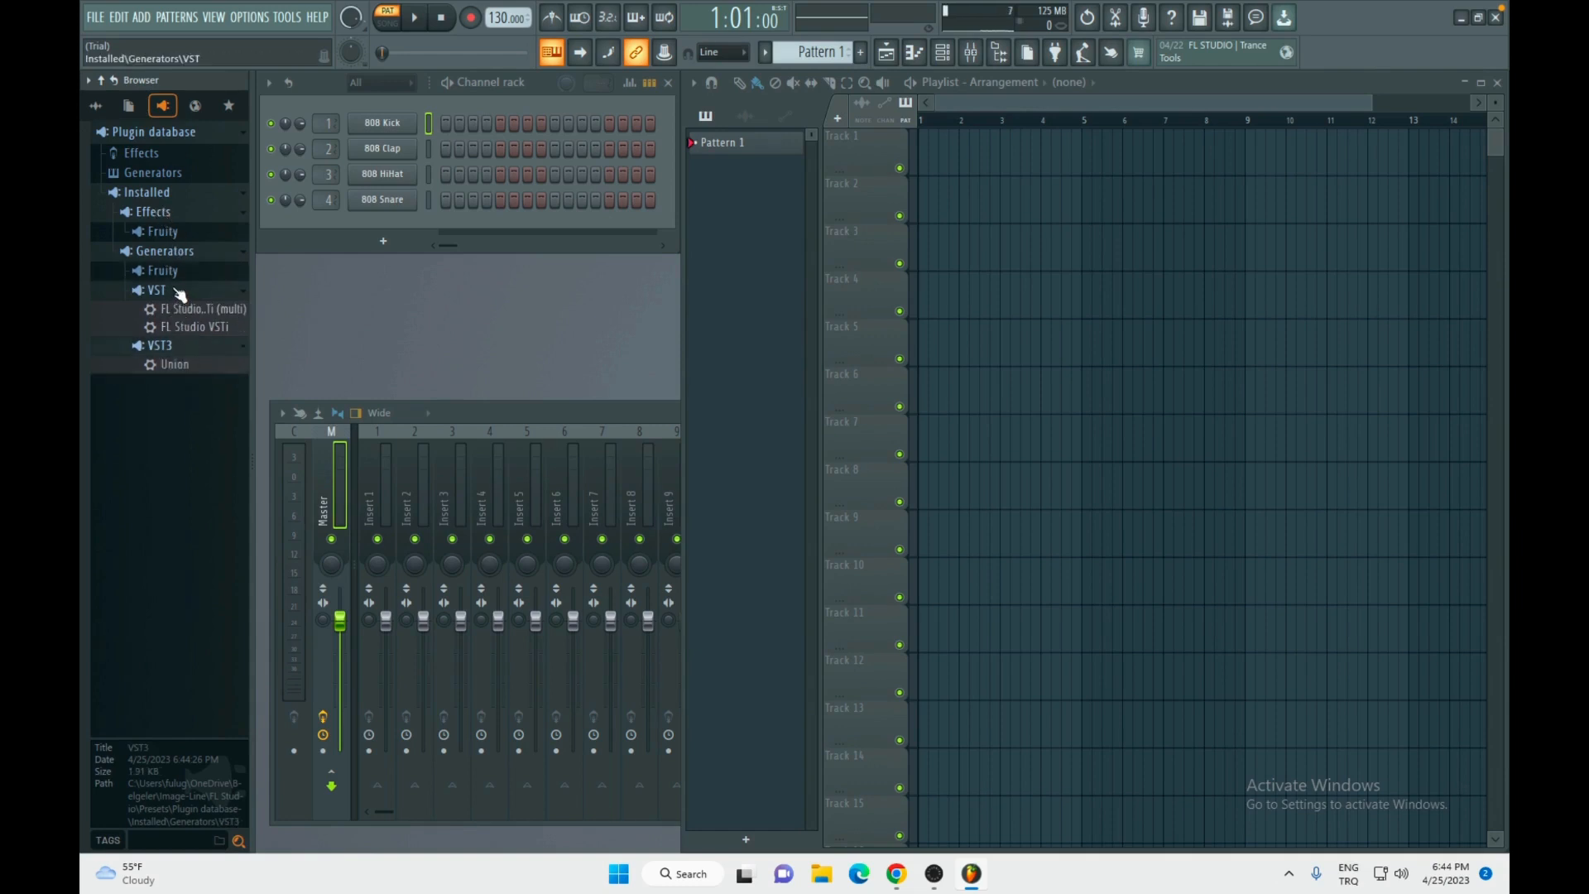
click(180, 291)
click(176, 252)
click(177, 255)
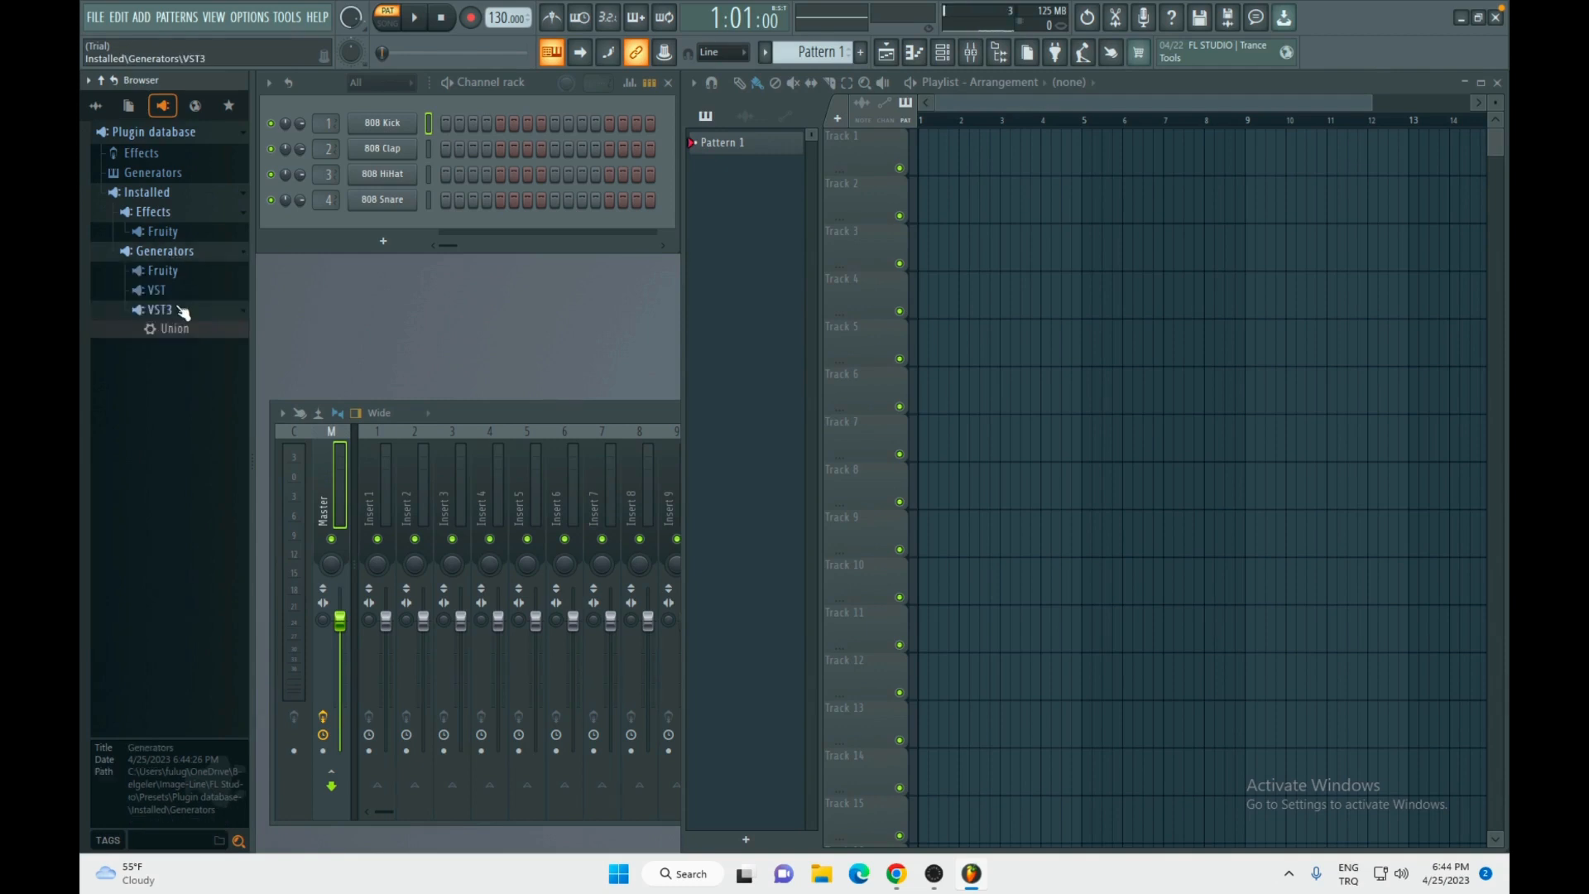
click(180, 308)
click(181, 308)
click(178, 293)
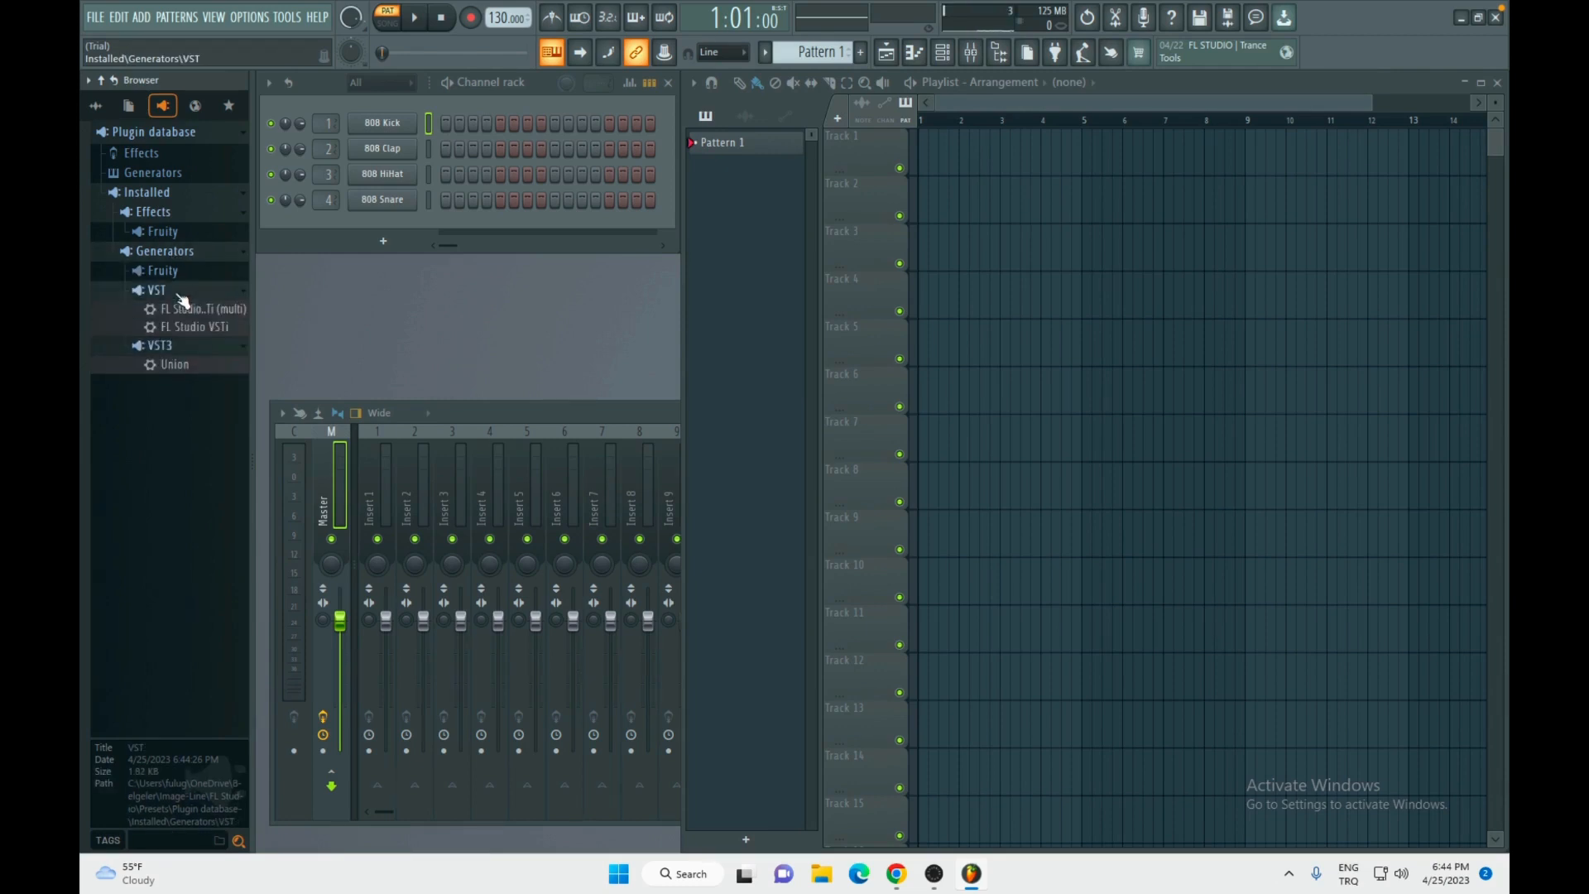
click(179, 273)
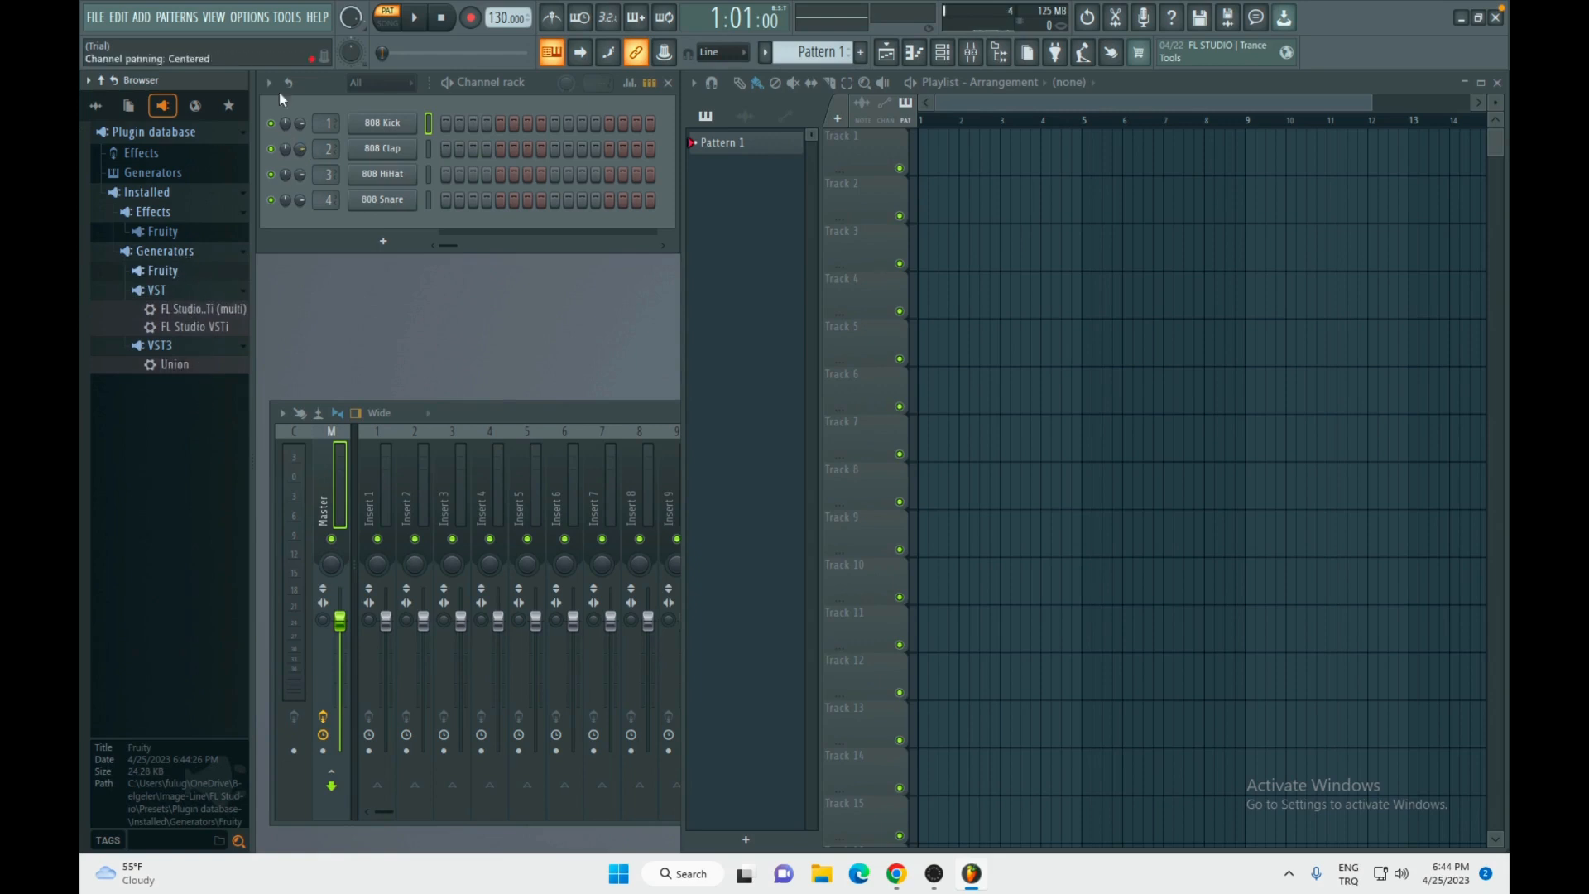
Step: Scan for installed plugins in the plugin manager and check the whole list for BBC Symphony Orchestra
click(255, 20)
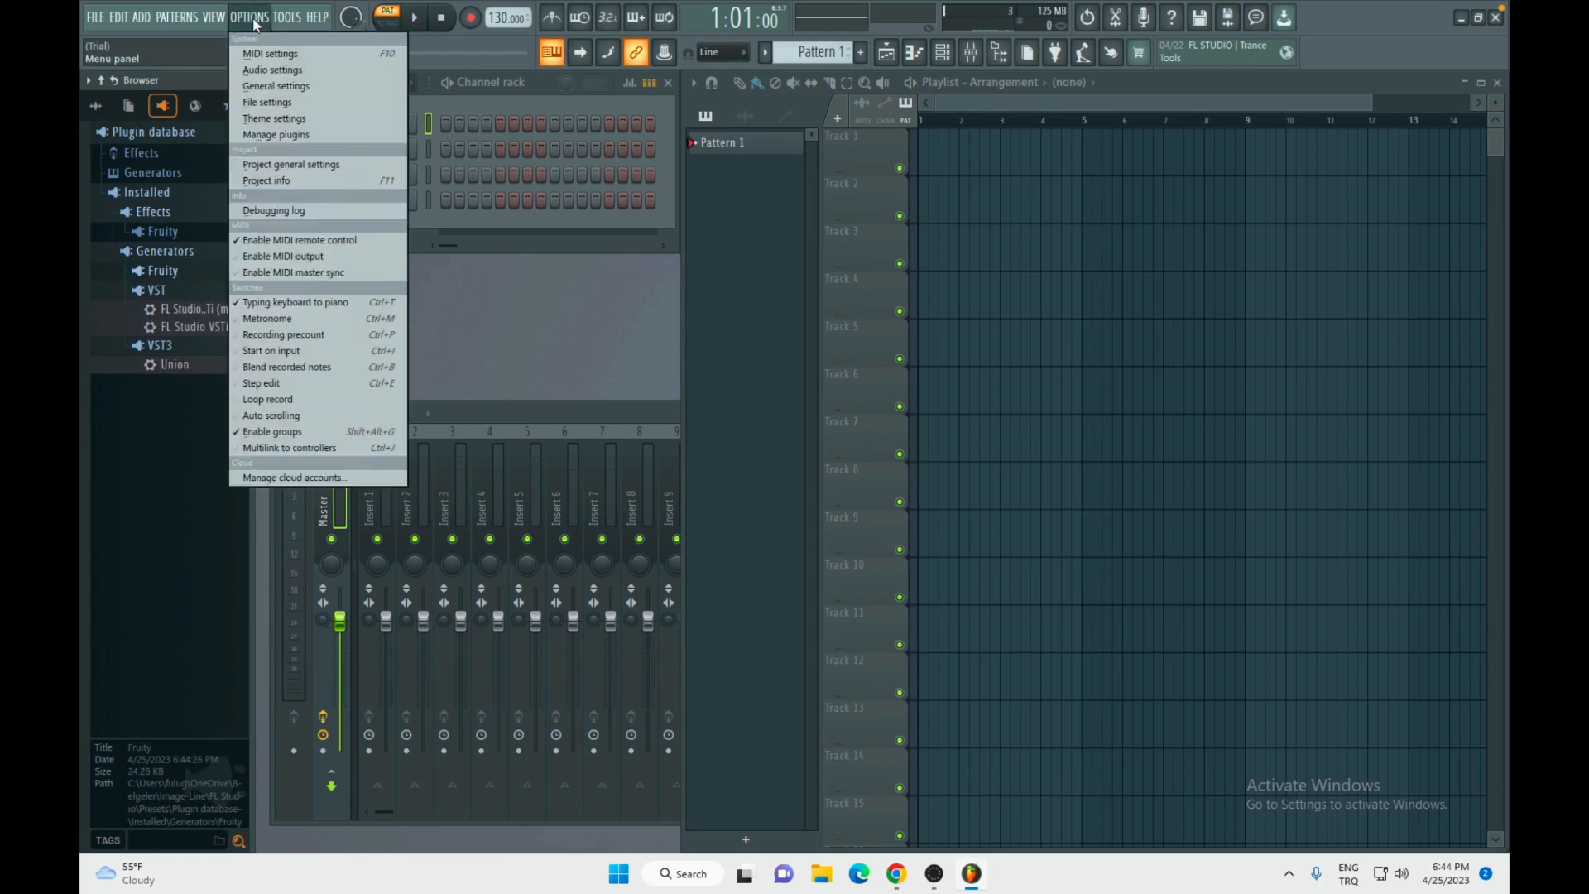
click(301, 135)
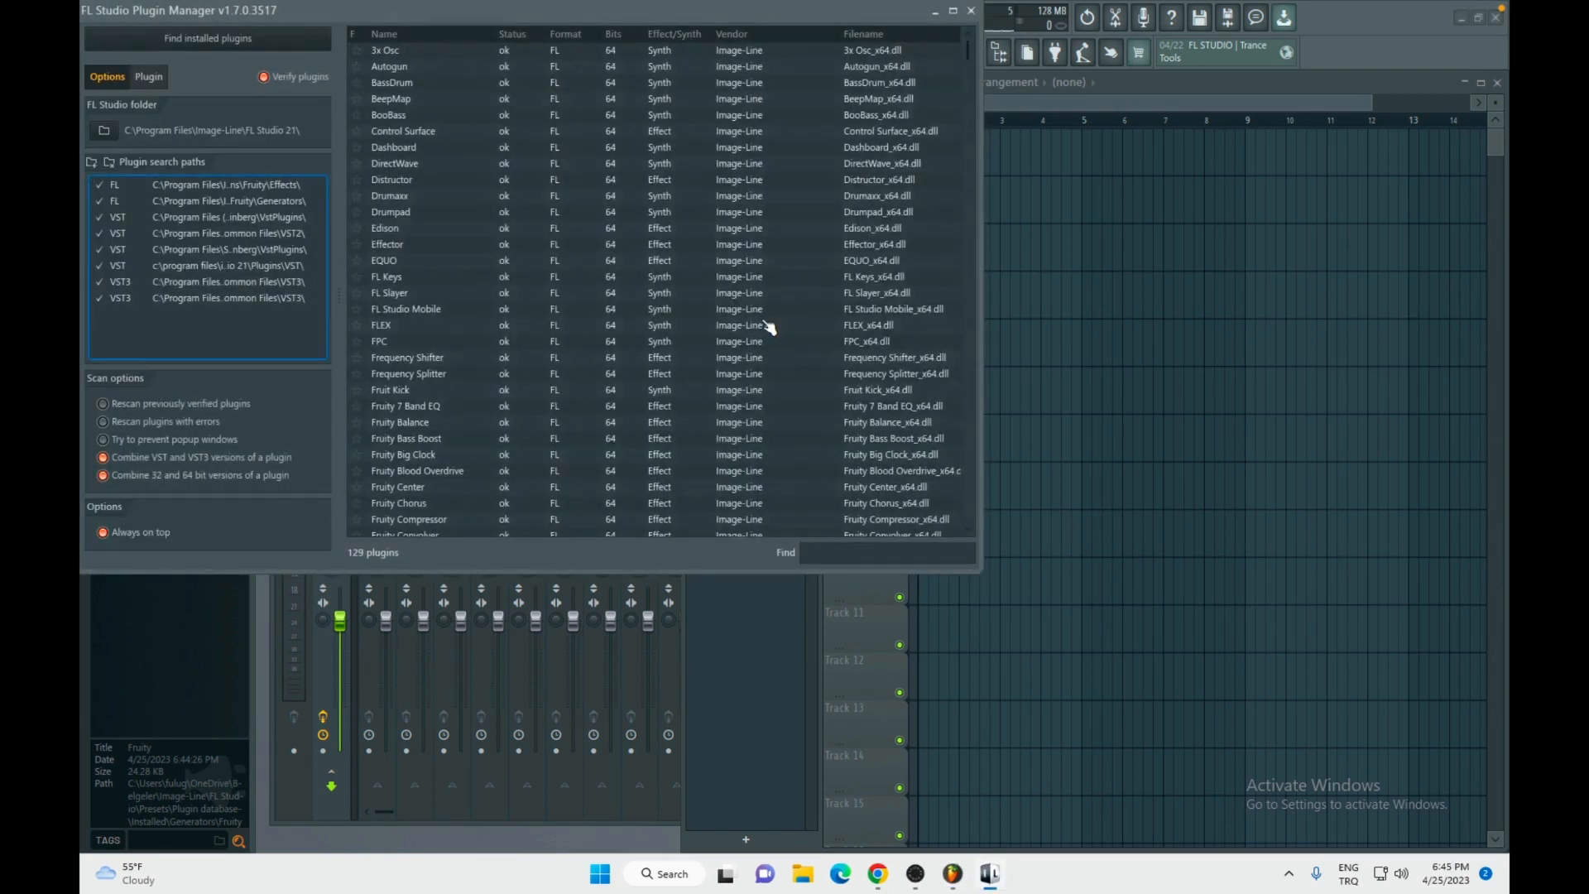
click(205, 41)
scroll(754, 386, down, 15)
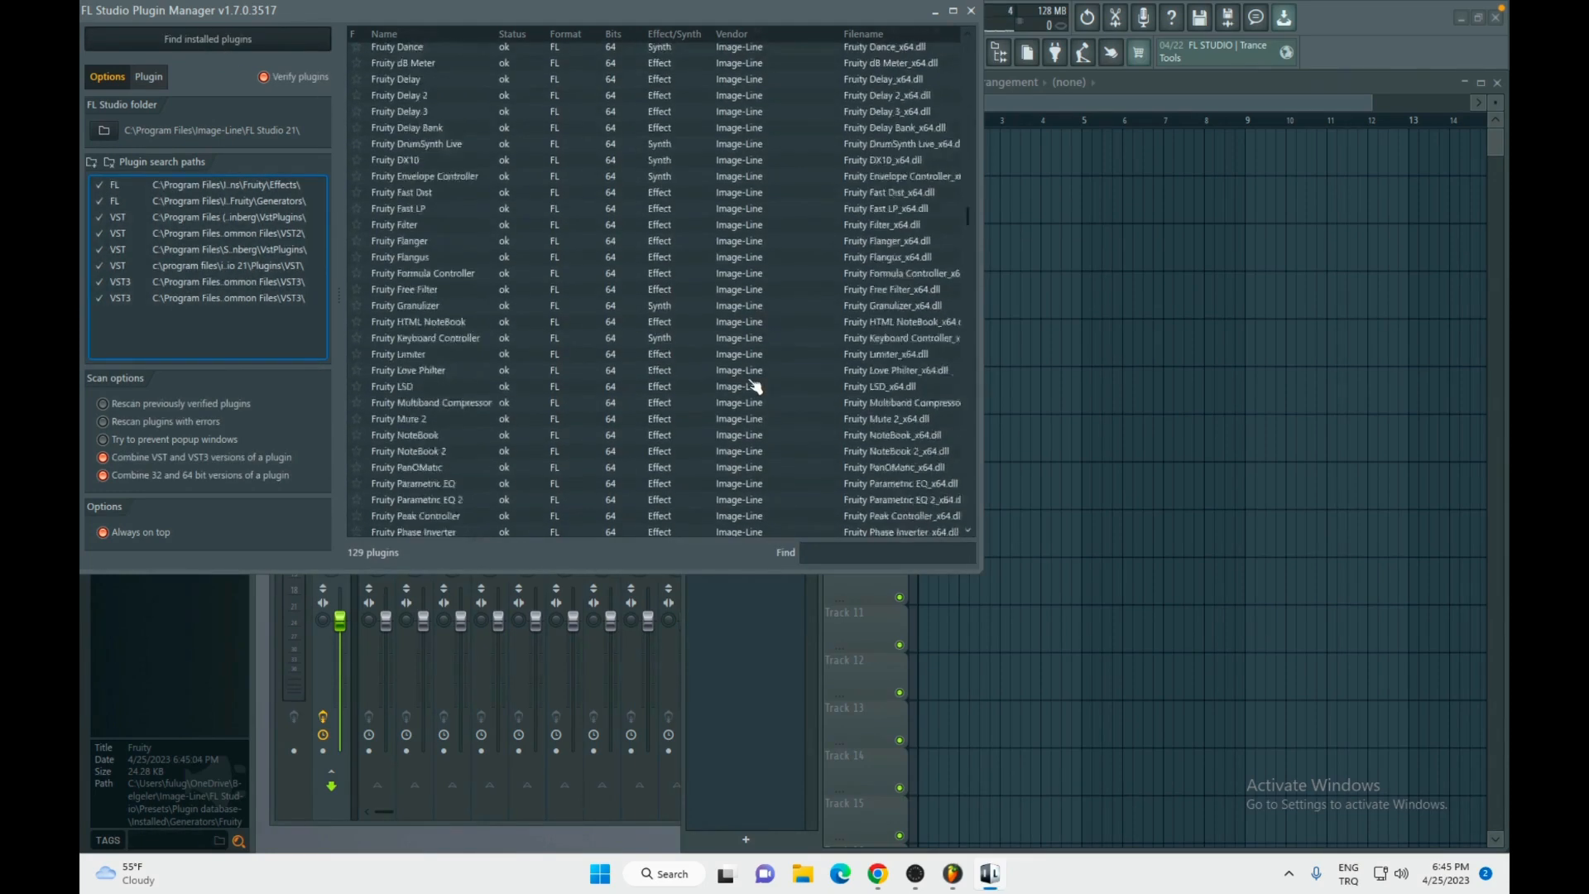
scroll(755, 386, down, 15)
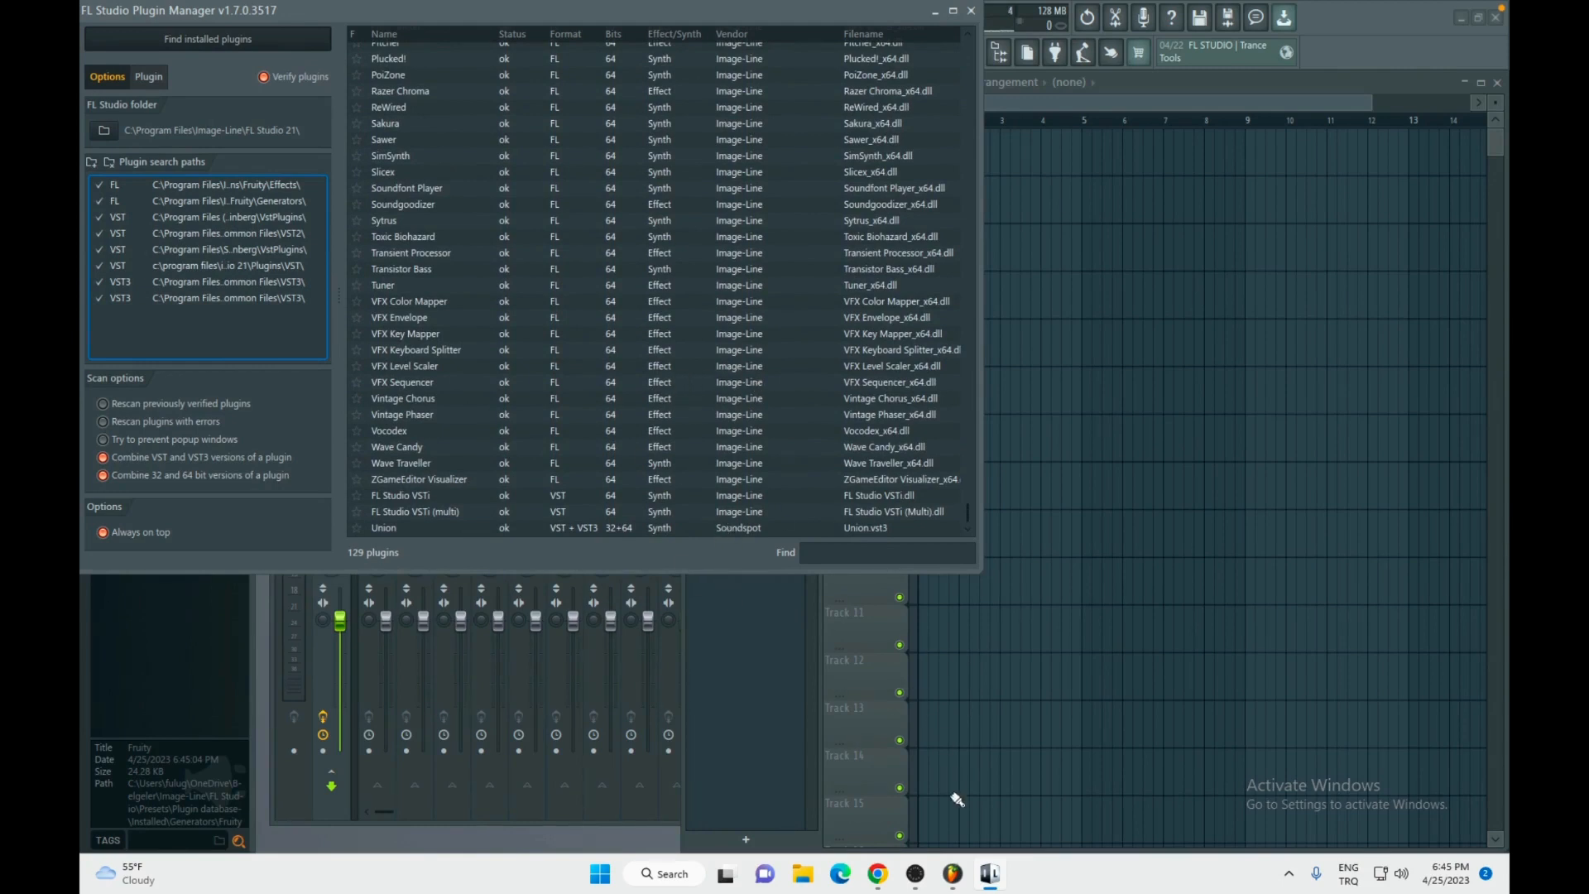
Step: Switch to the Spitfire Audio app, close the plugin manager, and check the VST2 and VST3 install locations in the settings
click(916, 874)
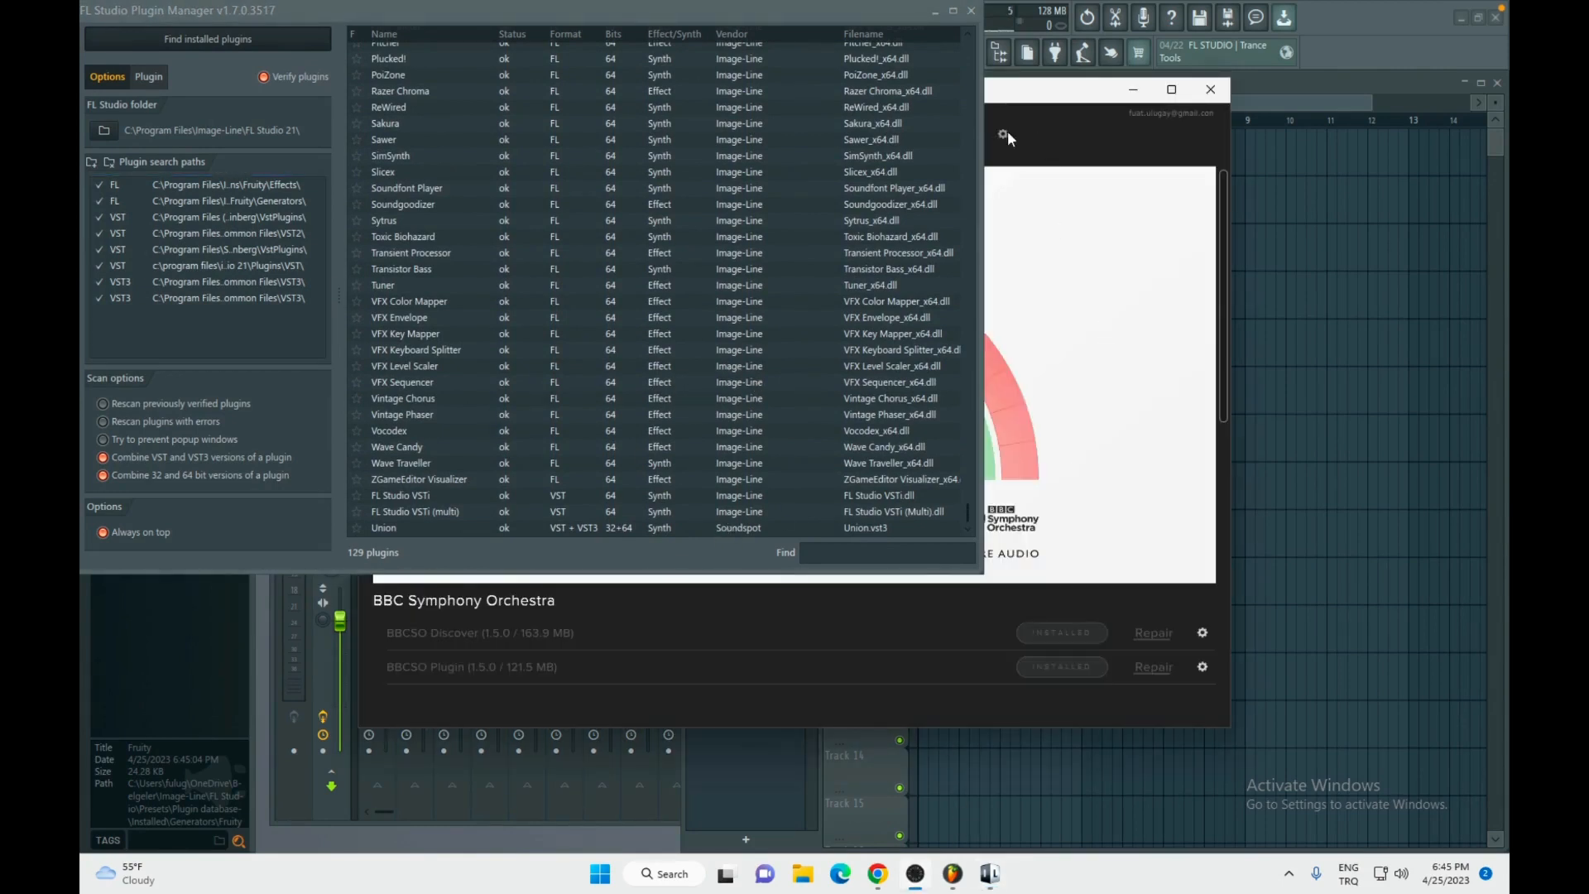
click(973, 12)
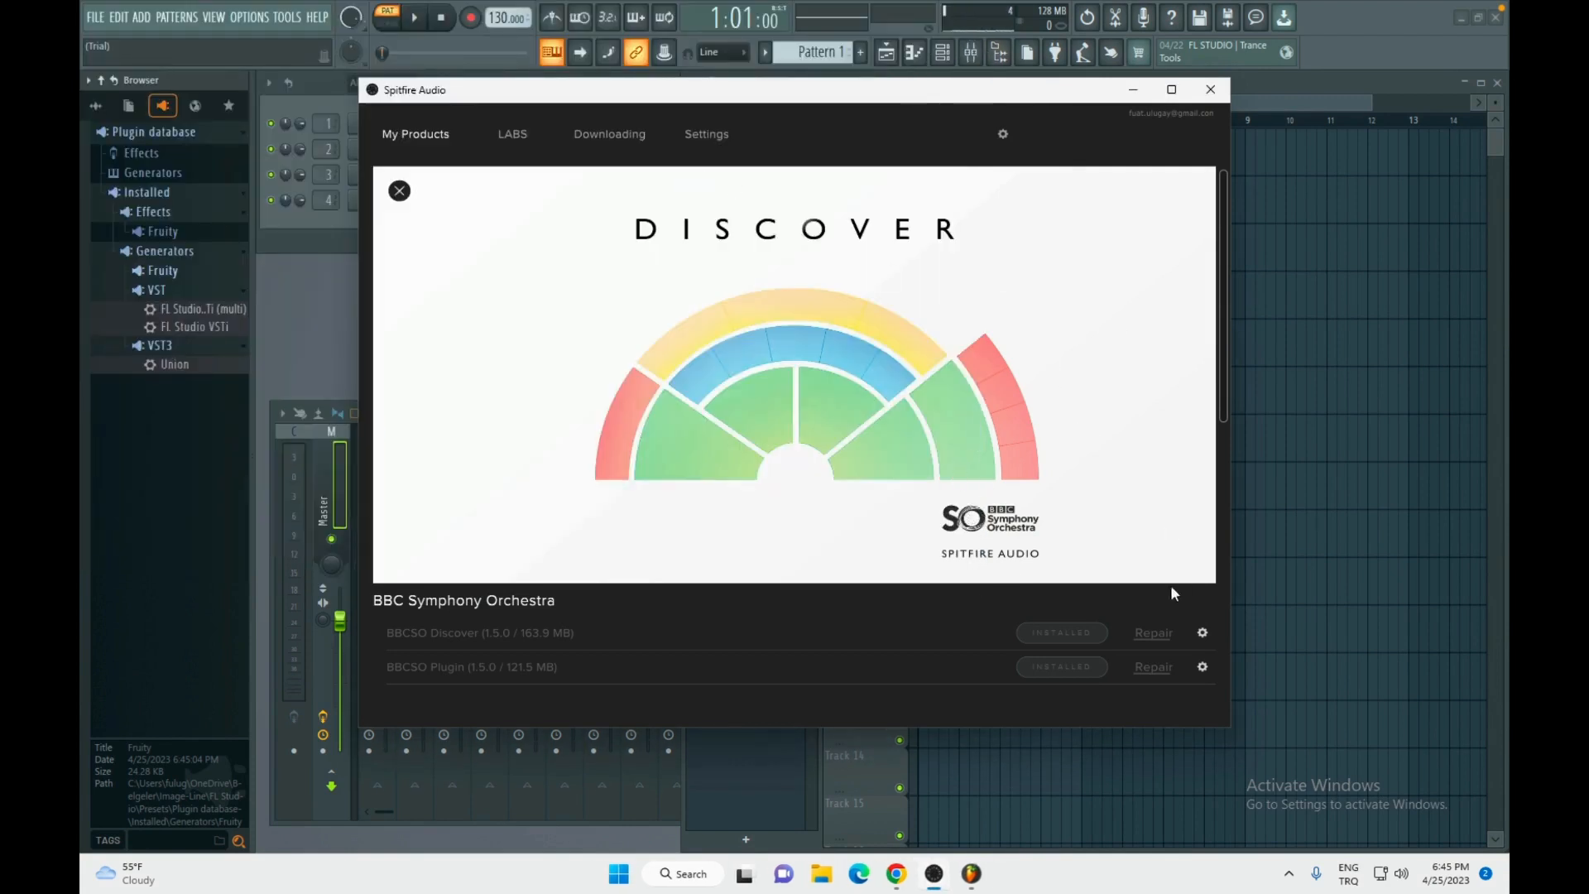
click(695, 137)
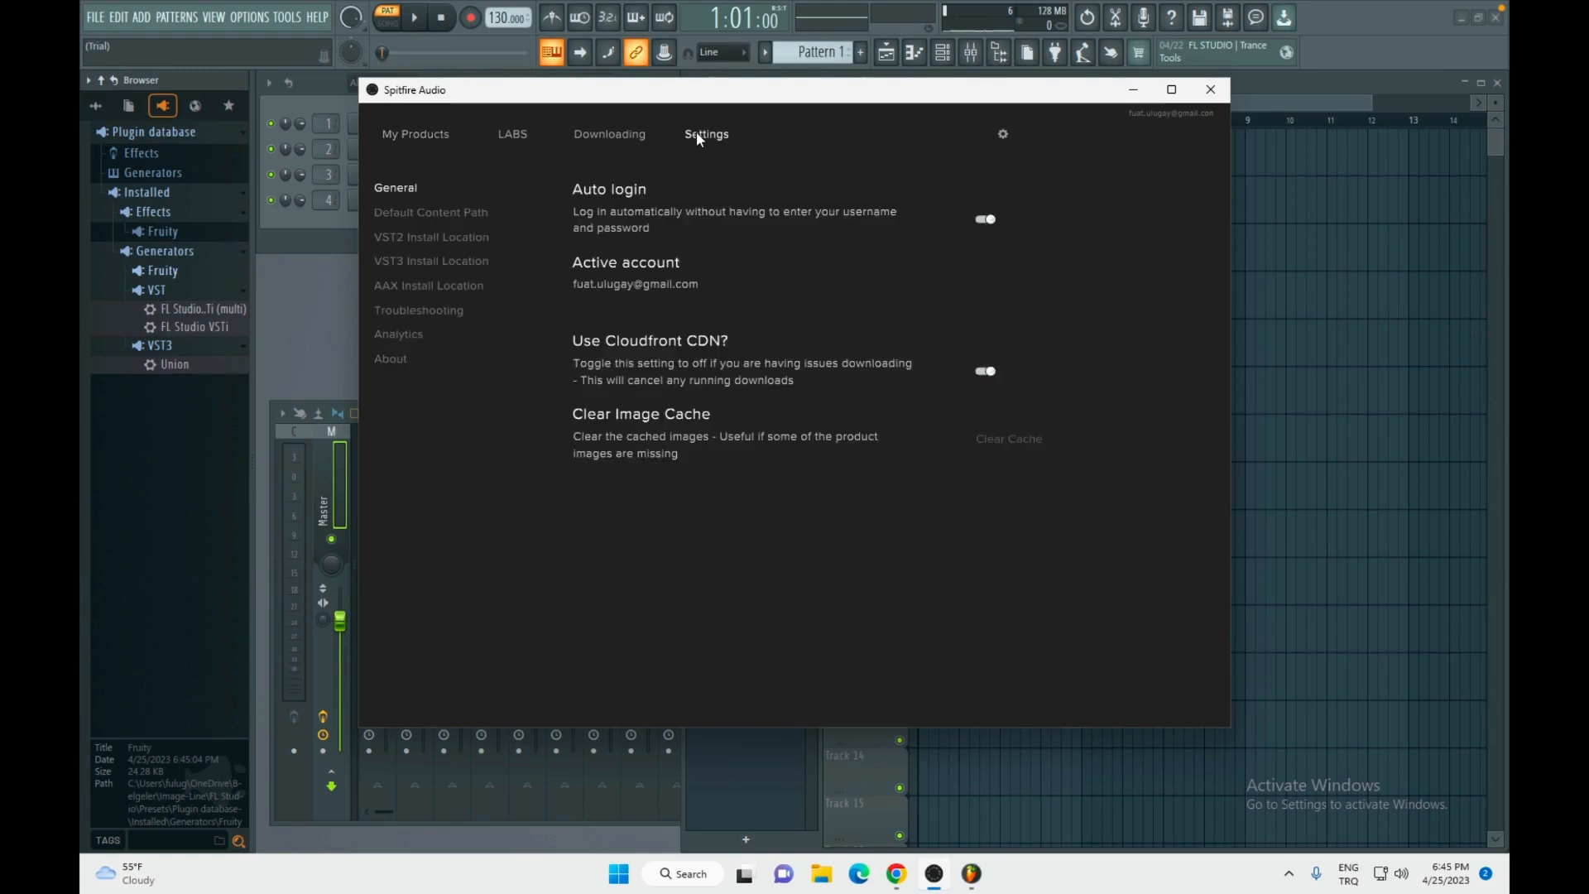
click(430, 237)
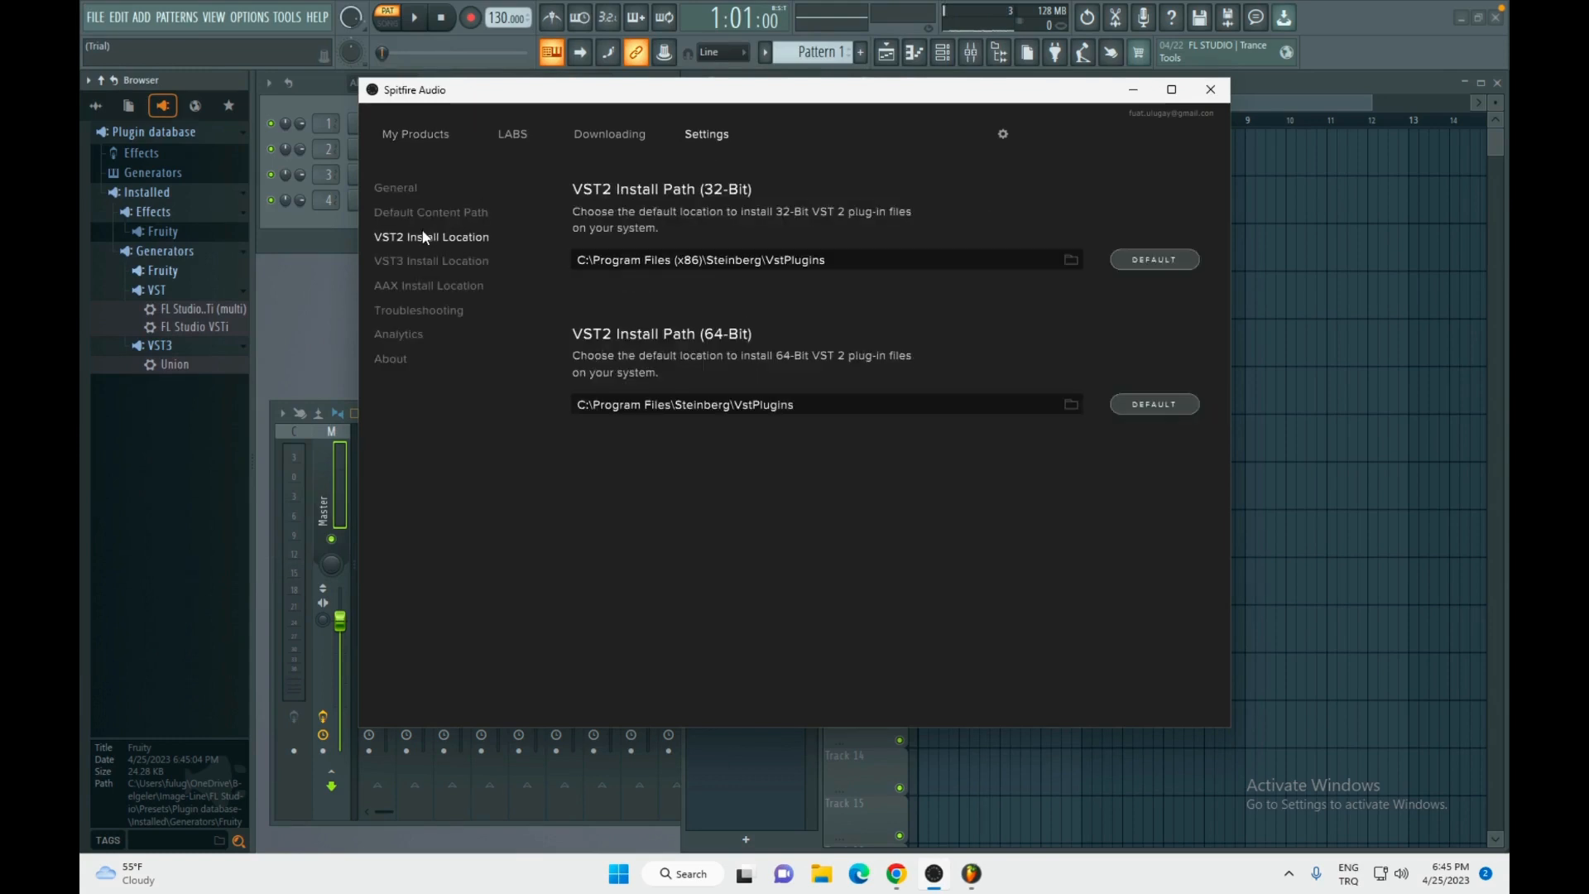
click(430, 259)
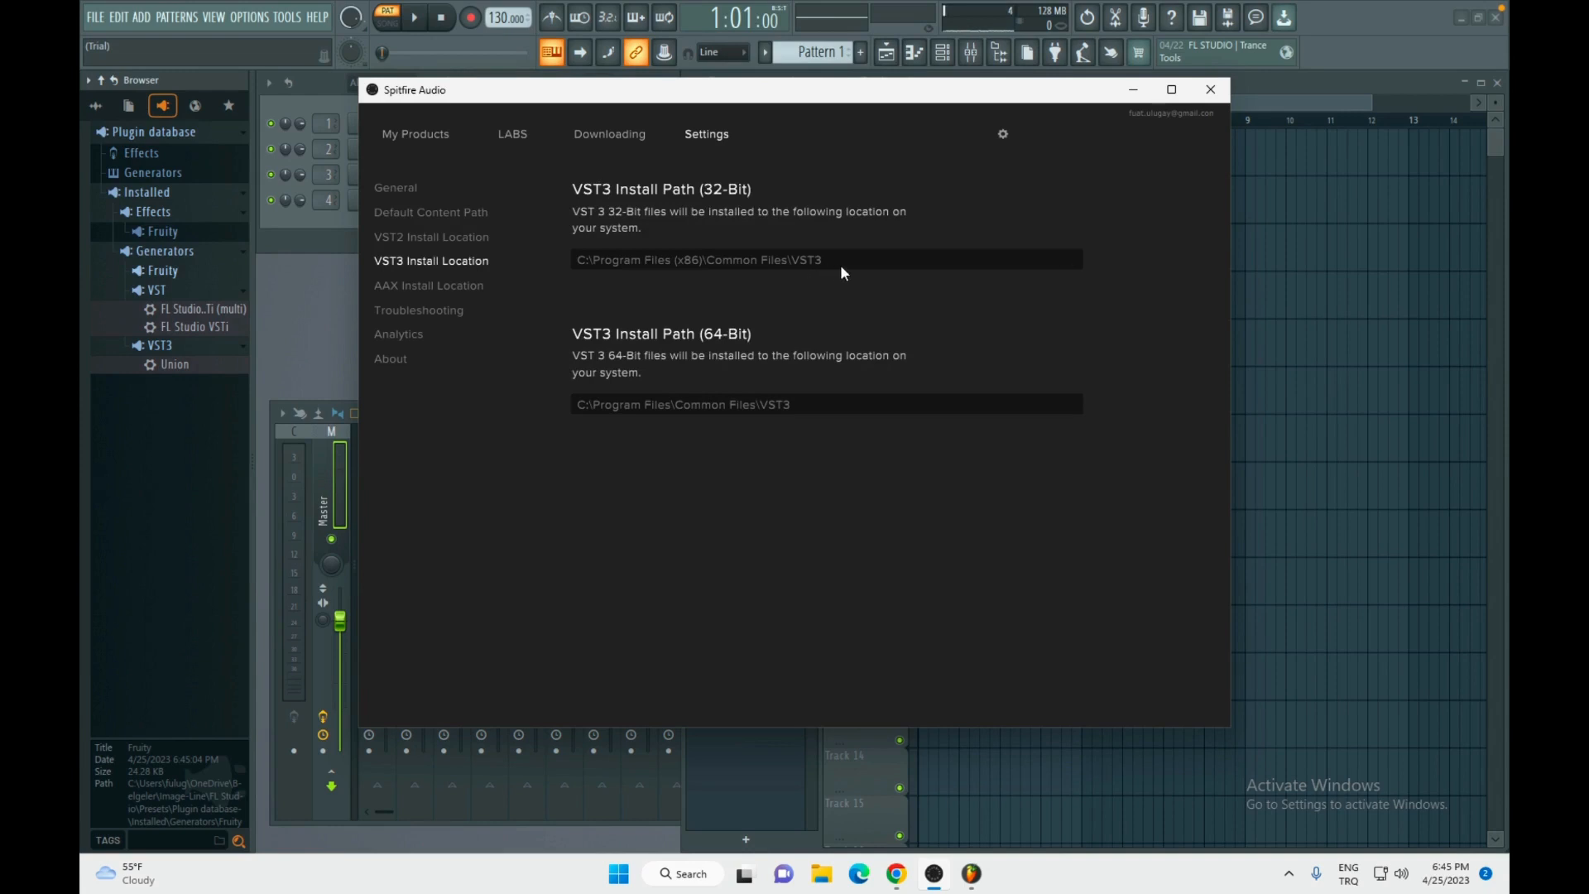
Step: Recheck the VST2 and VST3 install locations, and open the plugin manager in FL Studio with its last VST3 search path selected
click(412, 236)
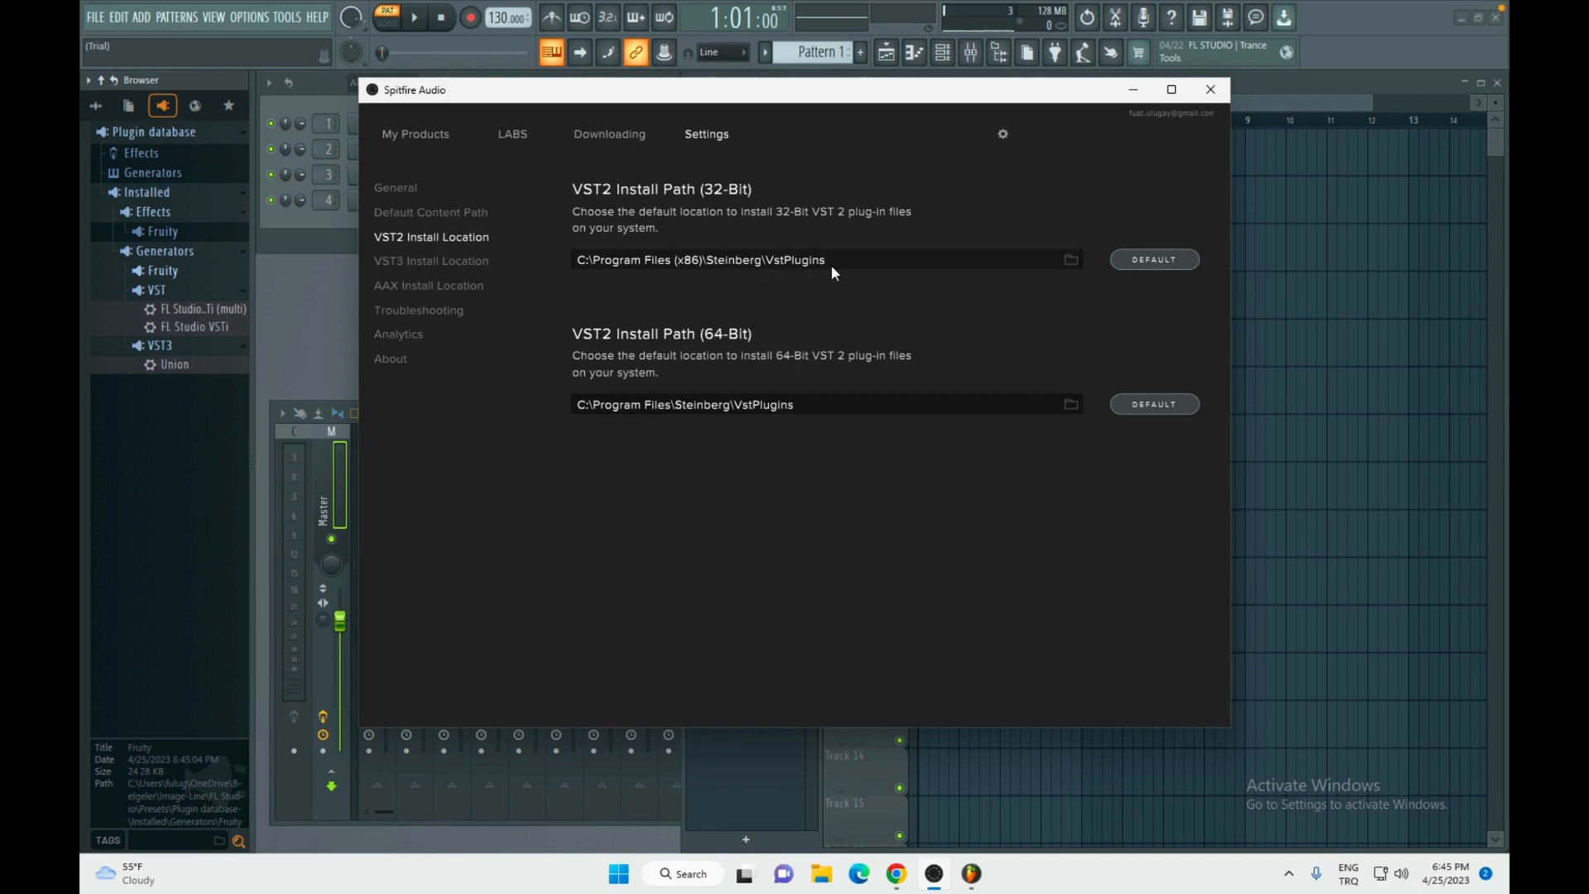
click(442, 265)
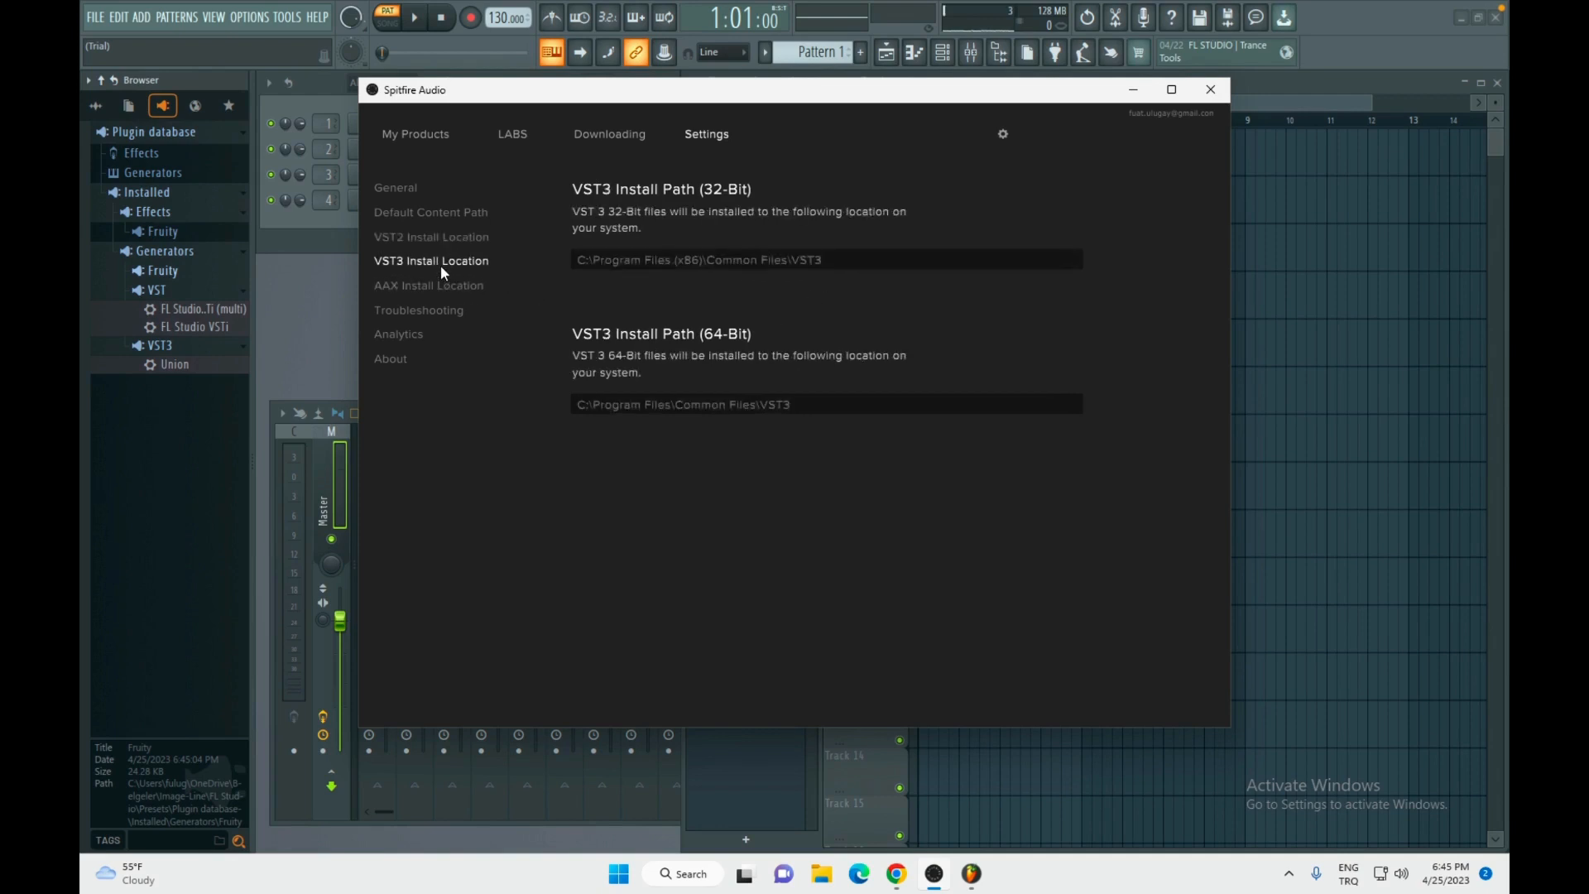
click(970, 876)
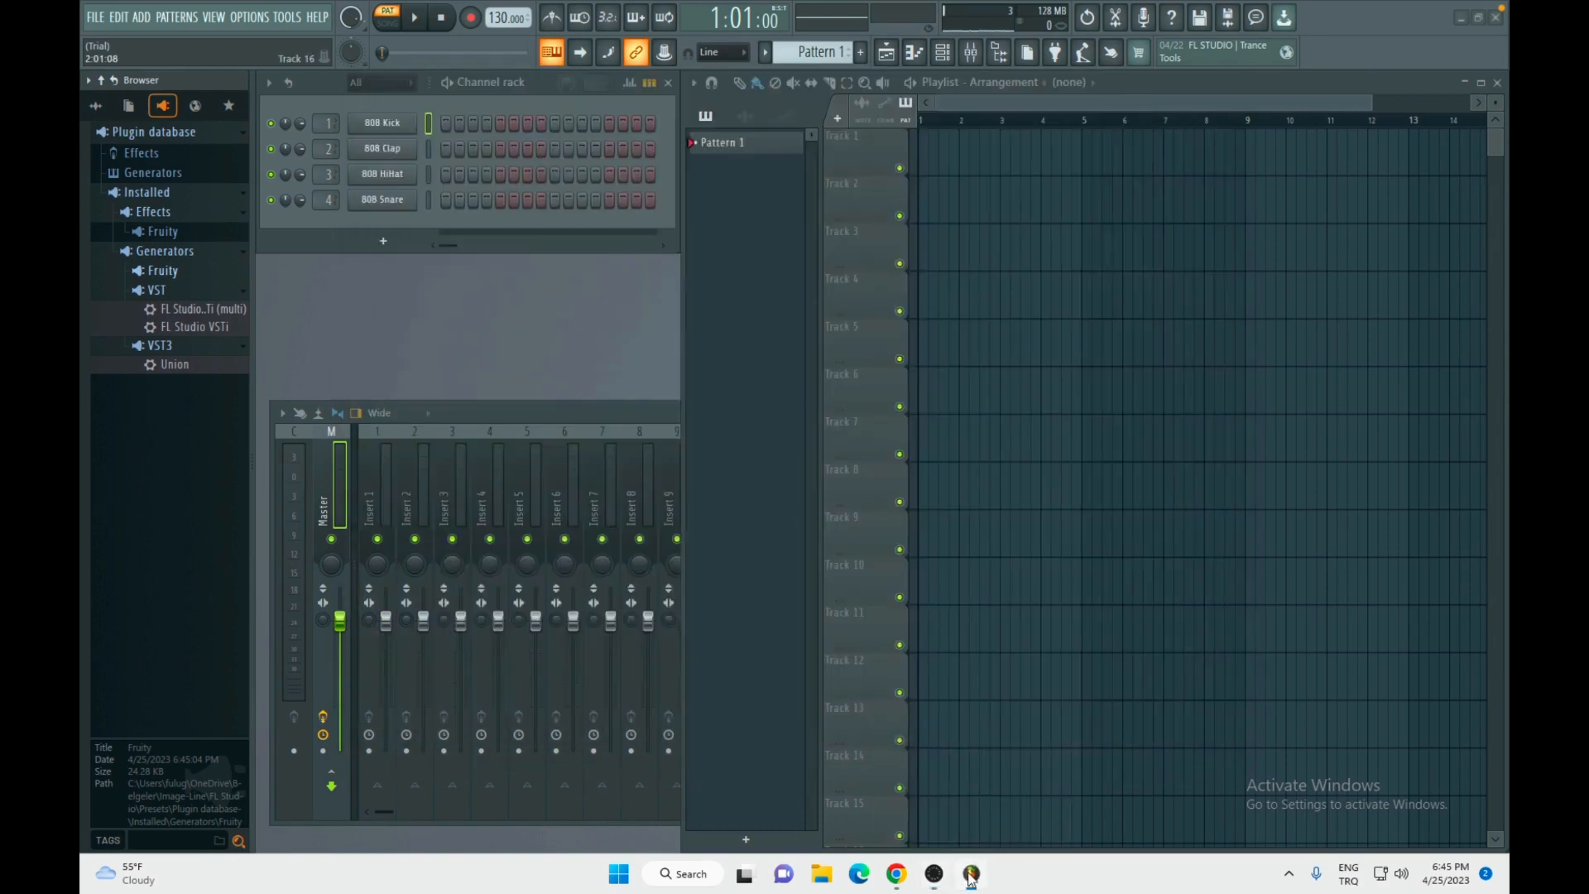
click(251, 18)
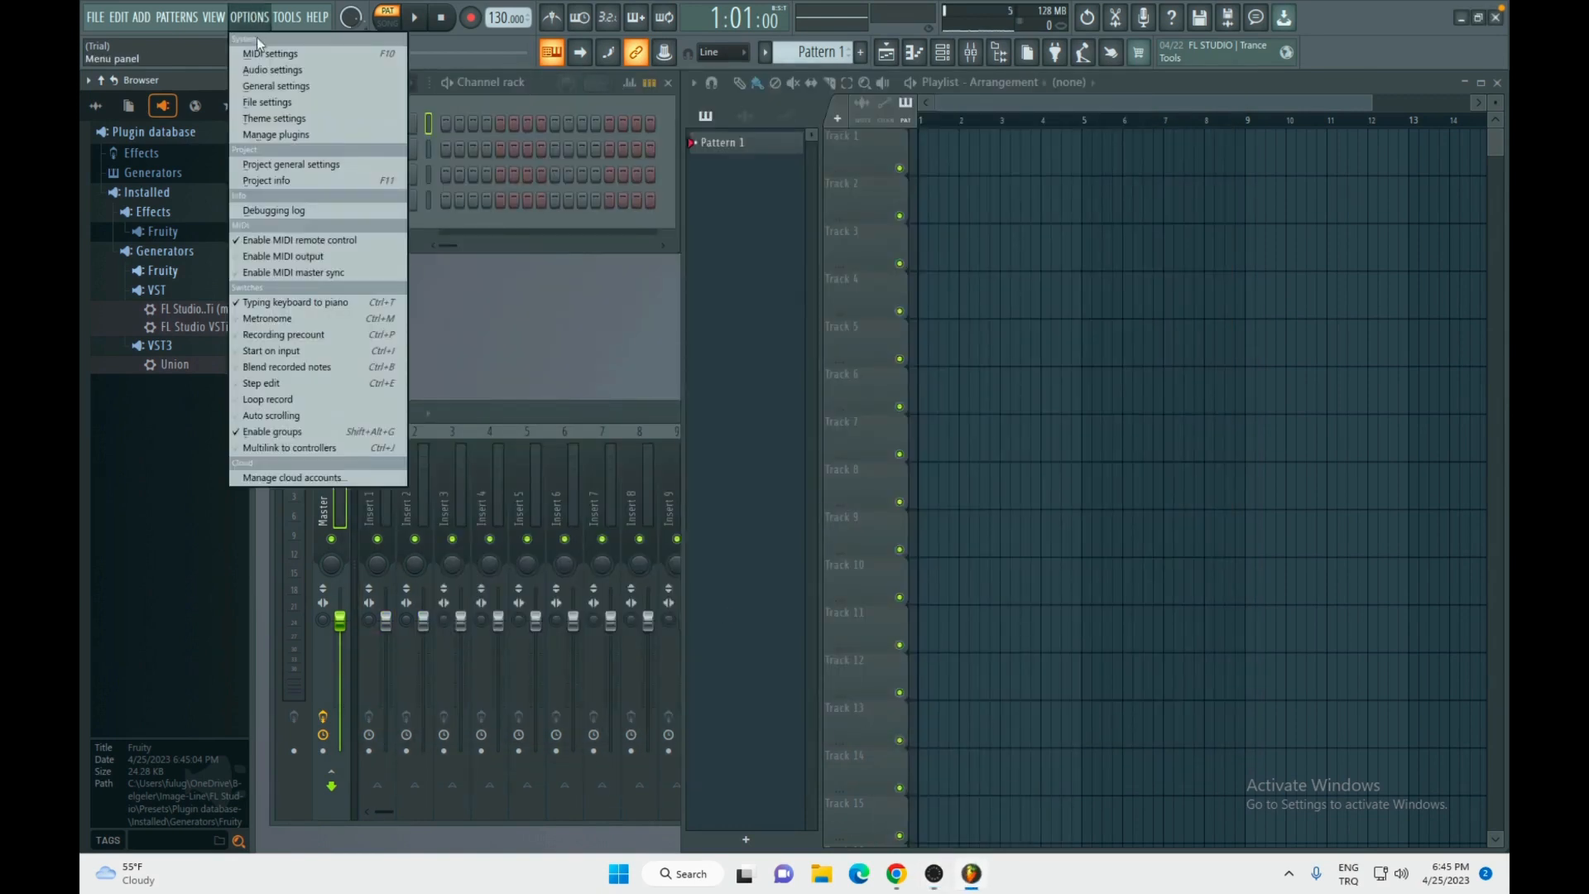
click(267, 134)
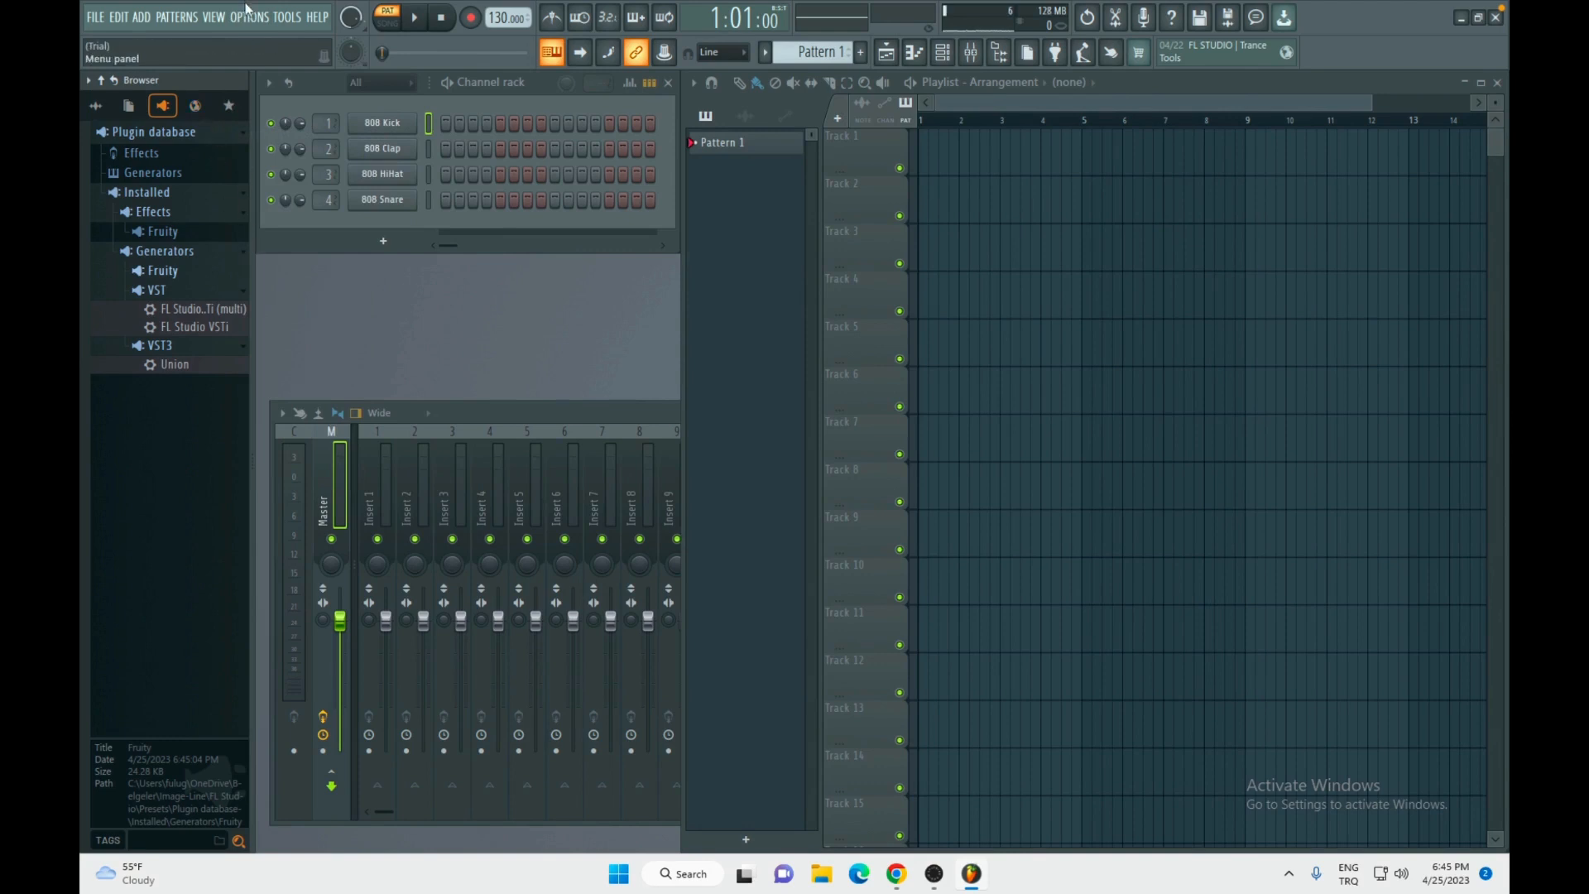
click(221, 302)
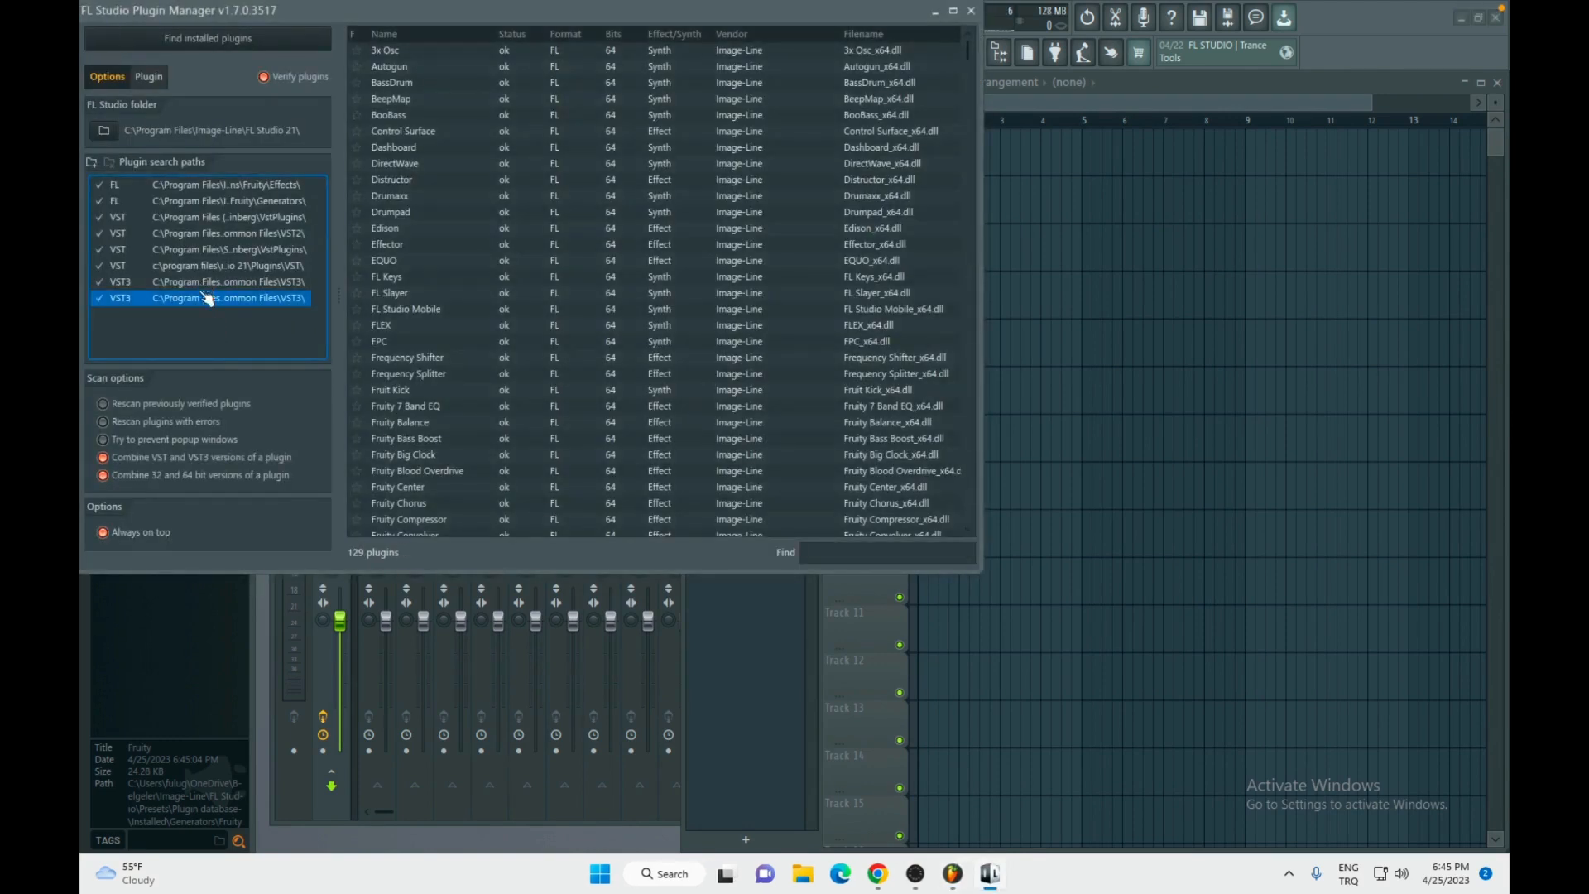
Step: Open the folder browser for a new plugin search path and check the VST3 install path in the Spitfire Audio app
click(93, 163)
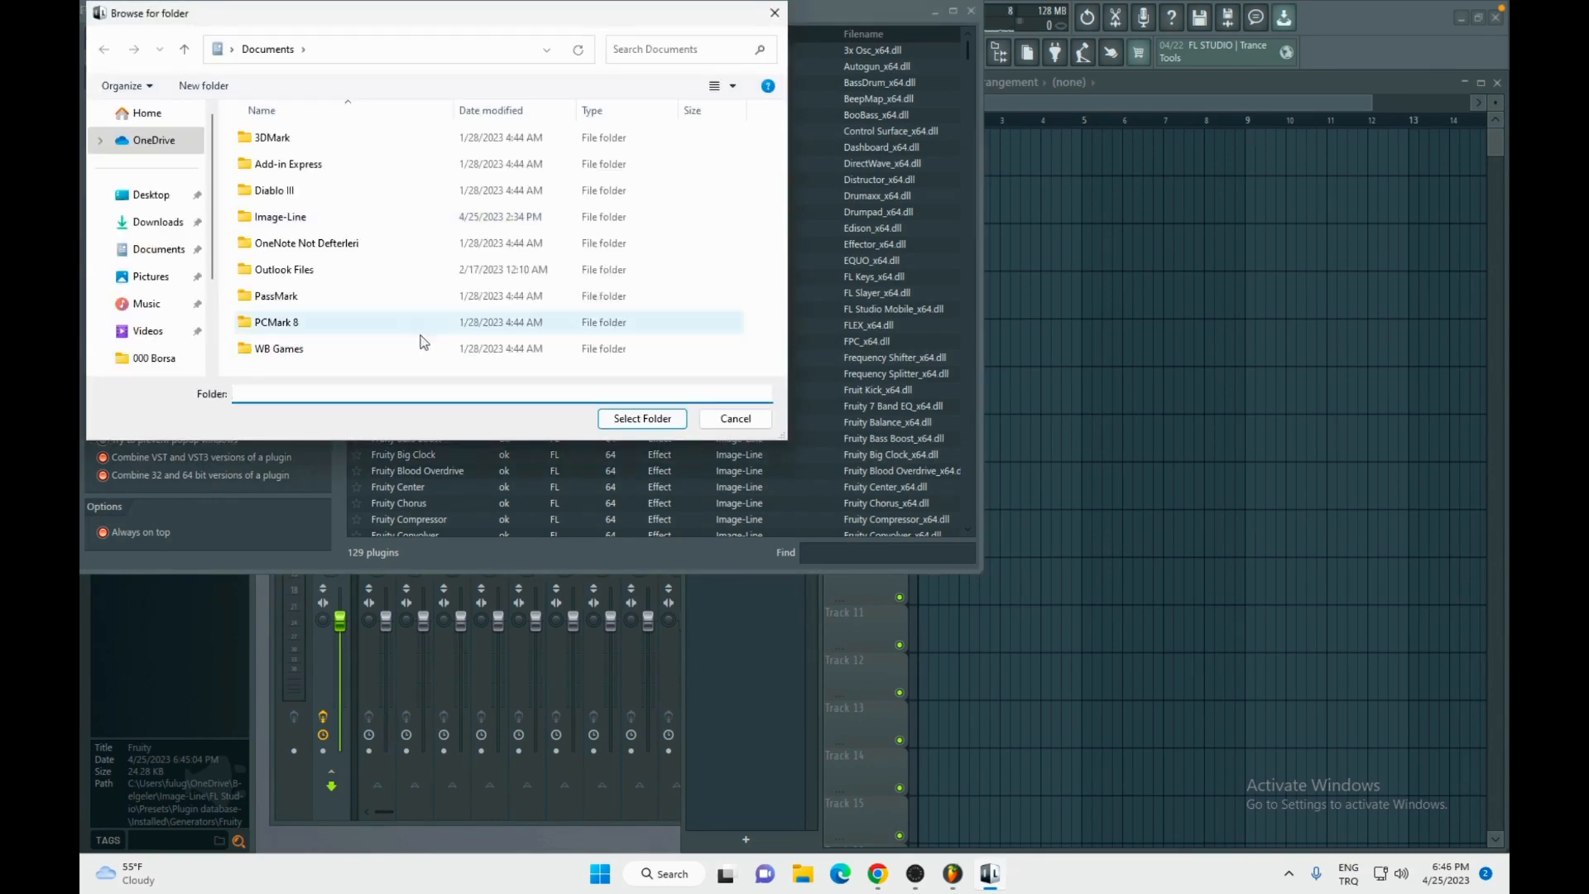
mouse_move(968, 877)
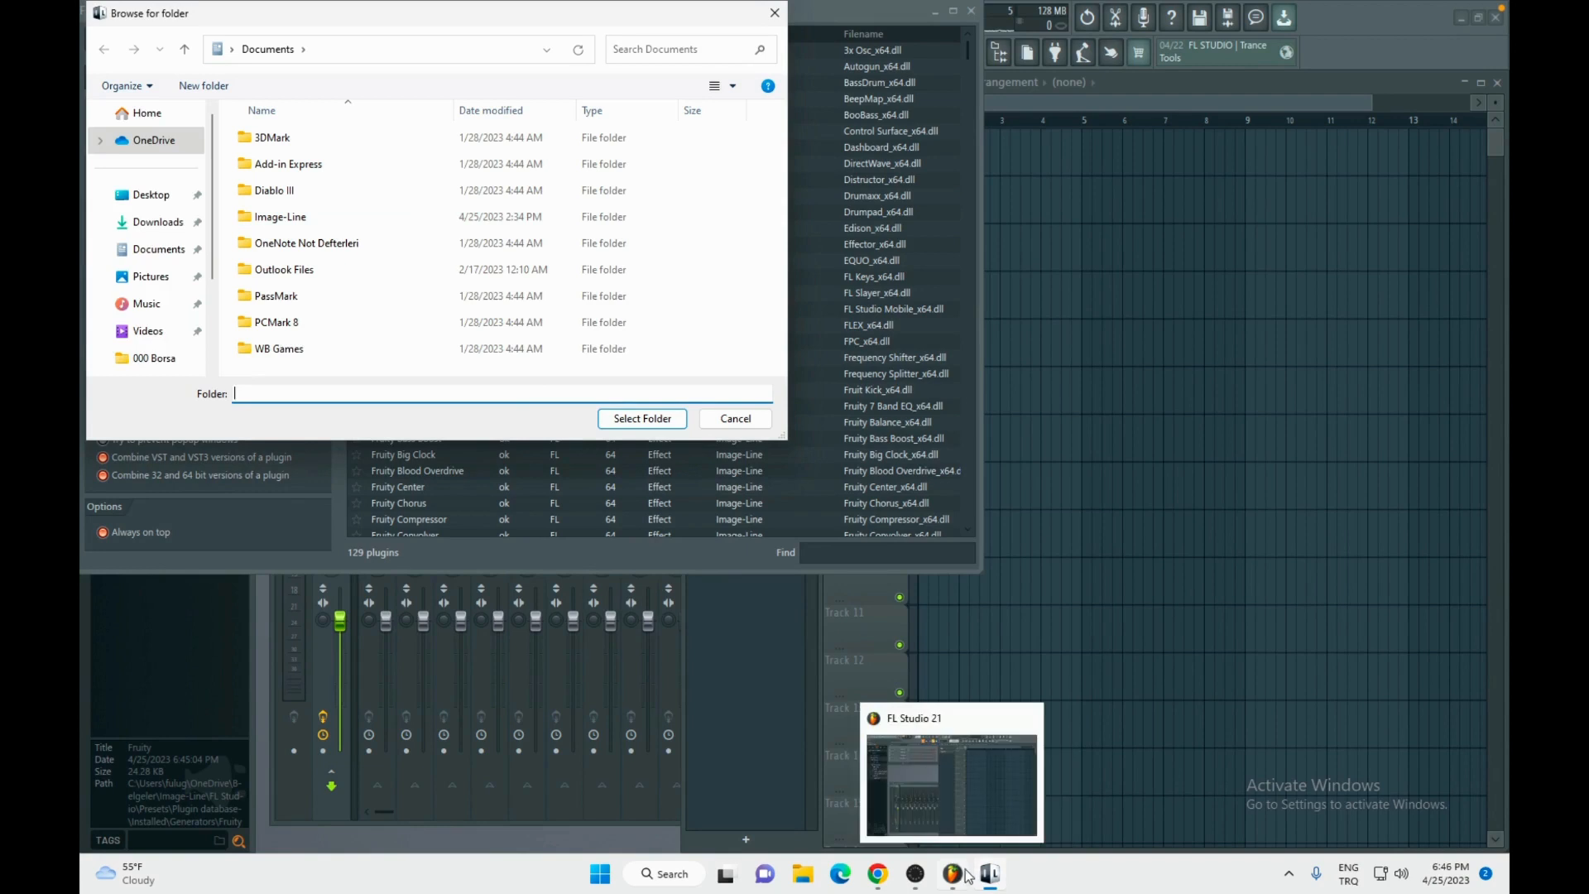
click(916, 874)
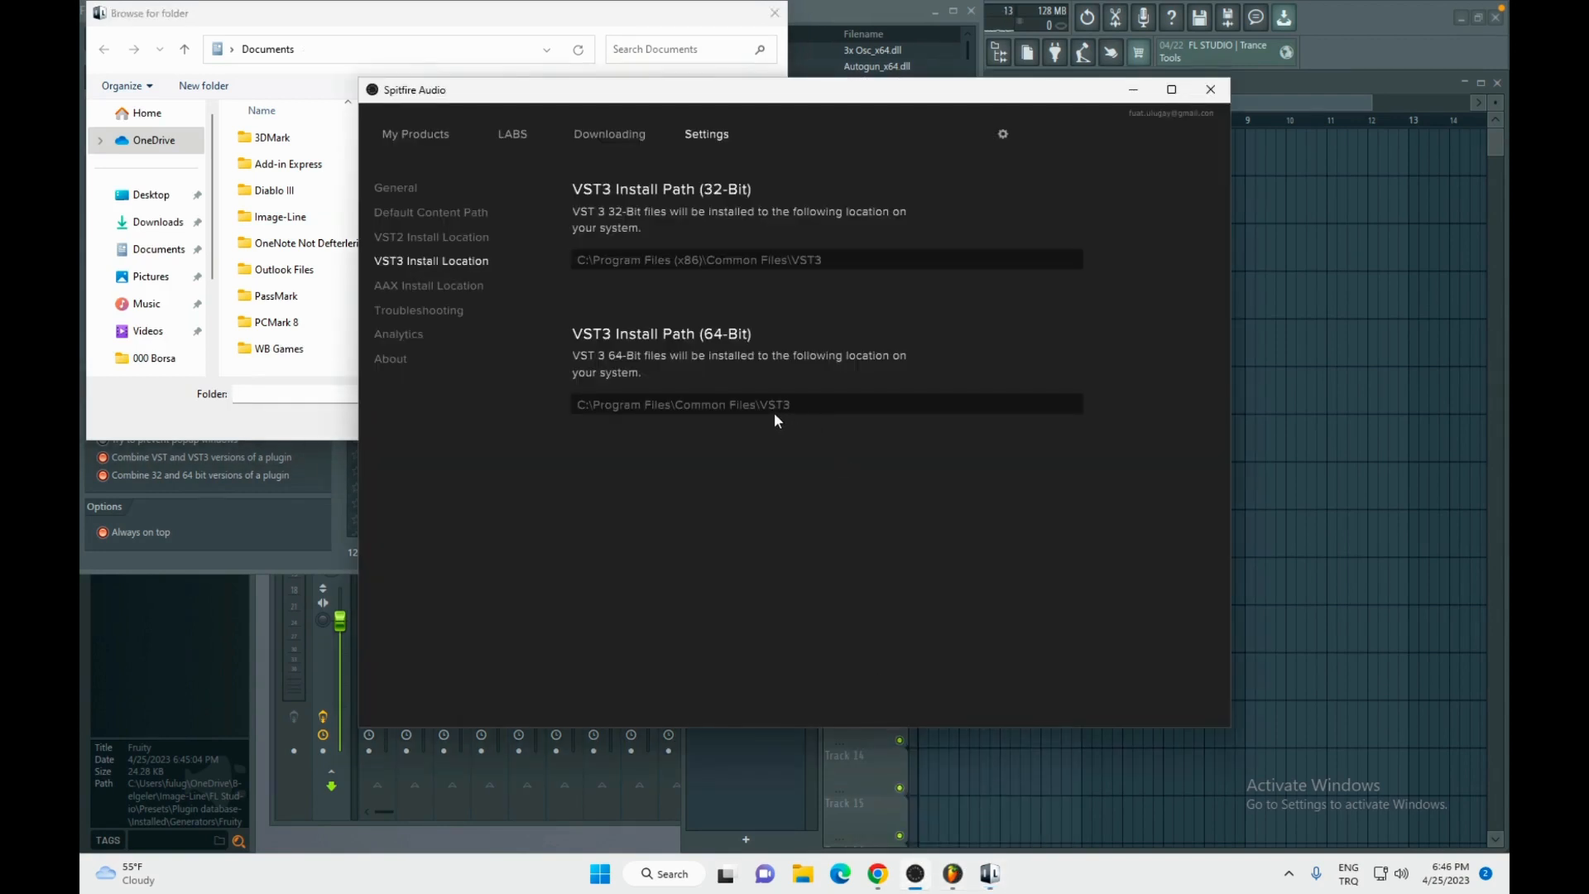
Step: Add C:\Program Files\Common Files\VST3 to the plugin manager's search paths
click(435, 37)
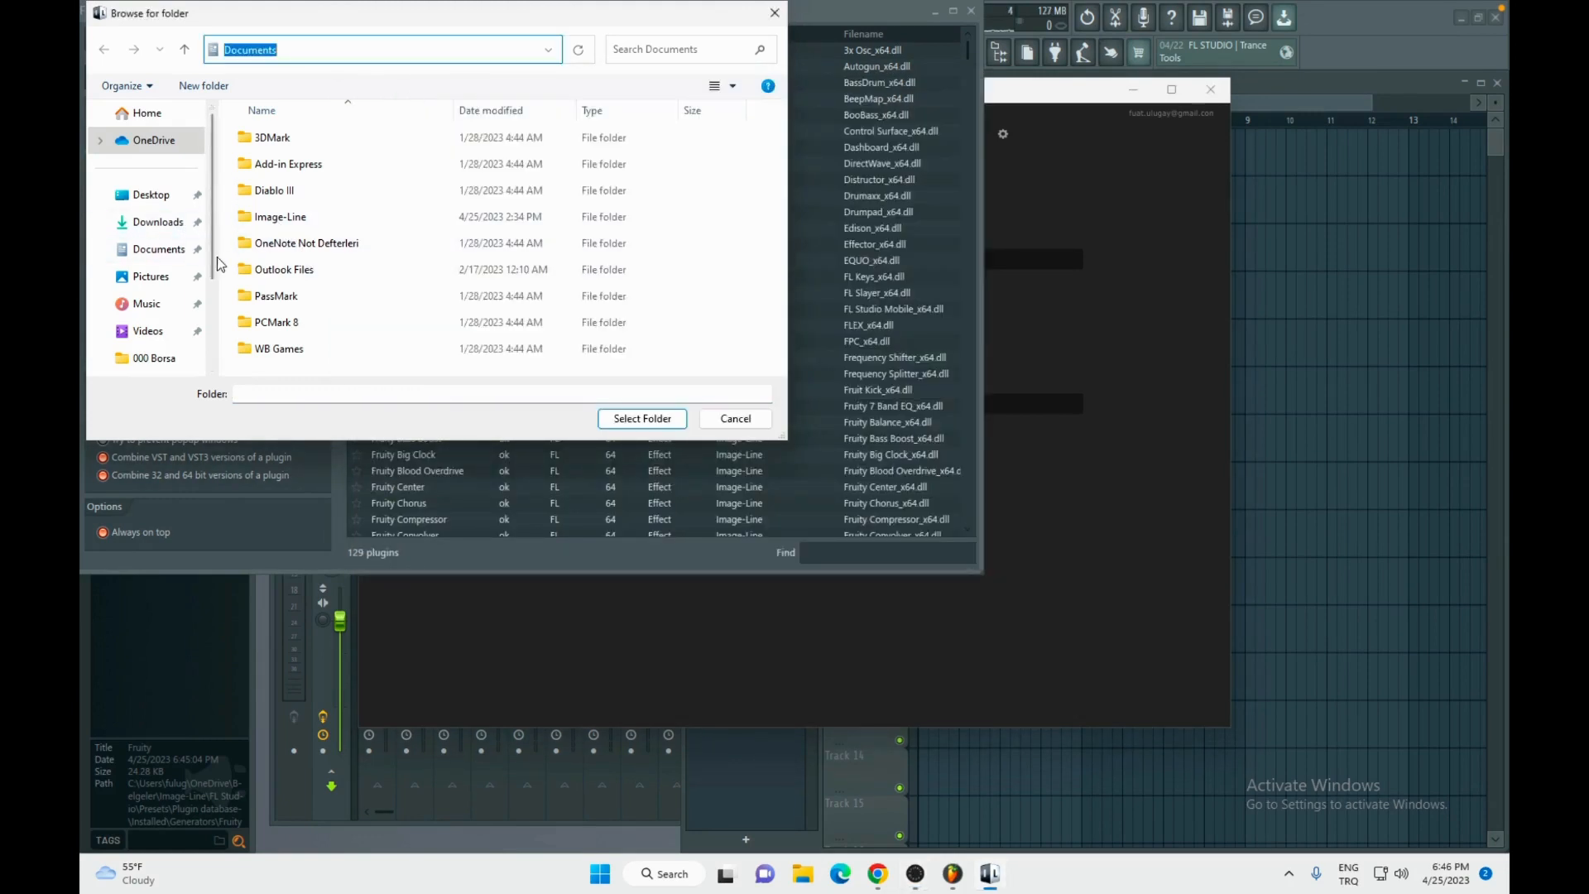
scroll(166, 336, down, 2)
scroll(165, 327, up, 1)
scroll(166, 331, down, 1)
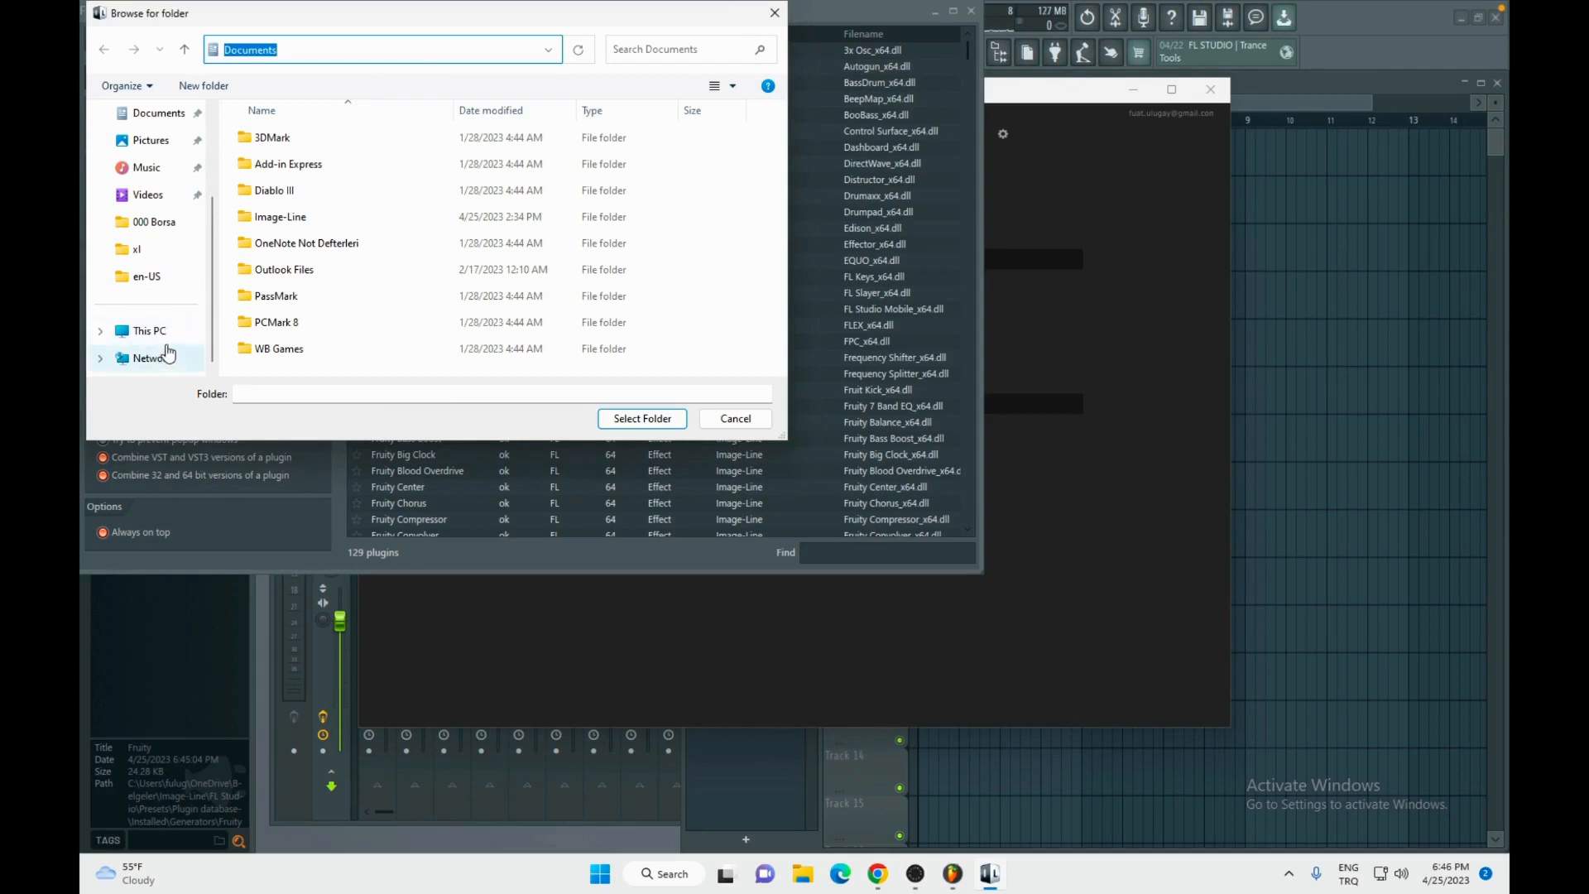
click(166, 338)
click(166, 336)
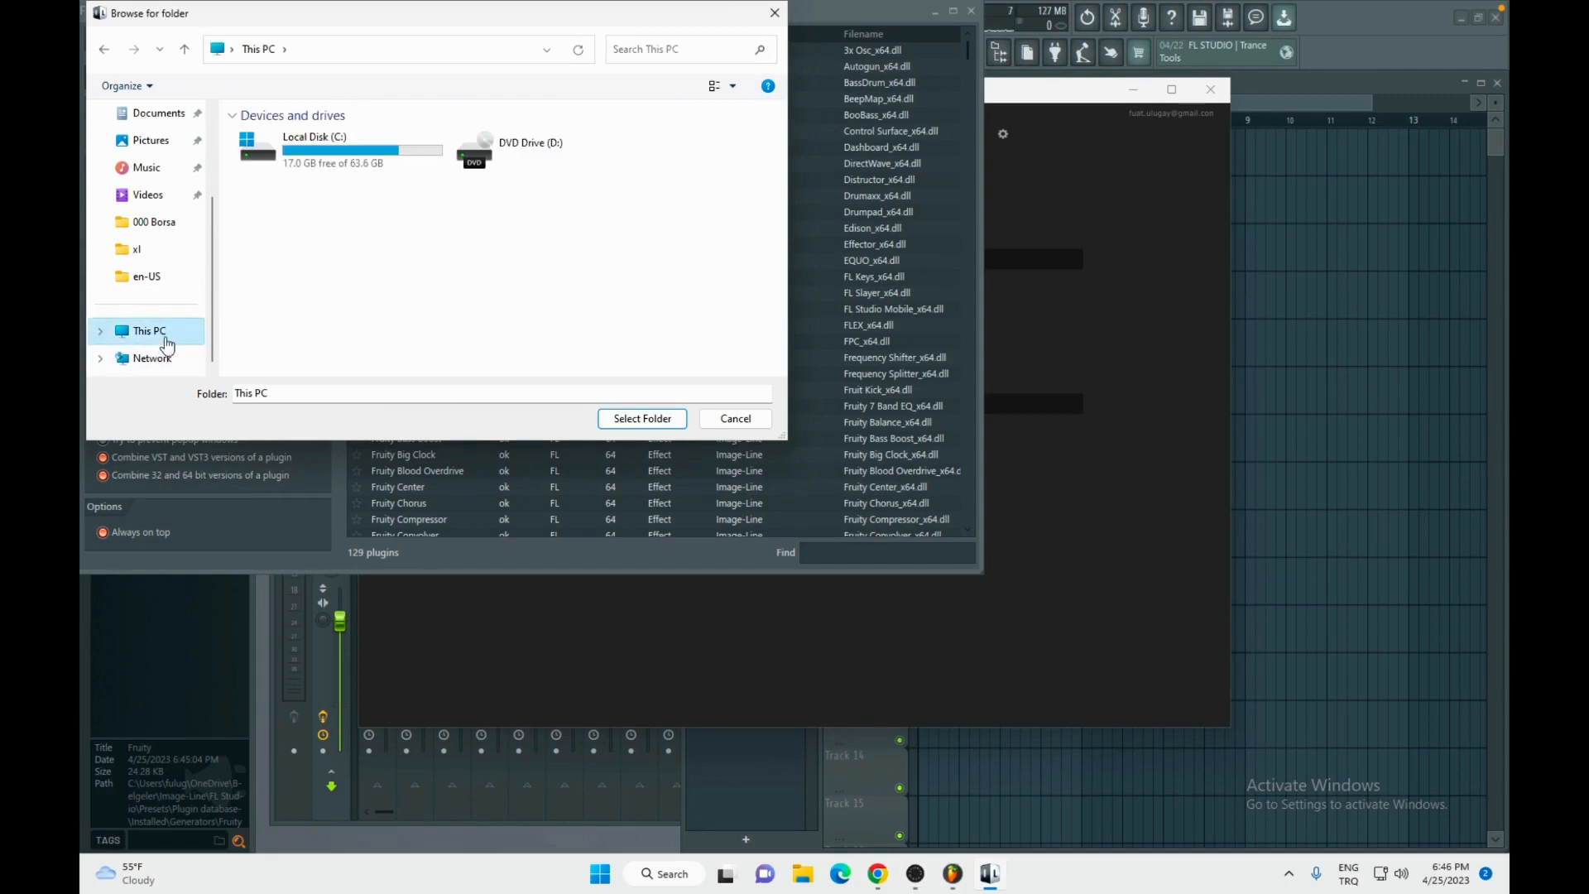
double_click(311, 174)
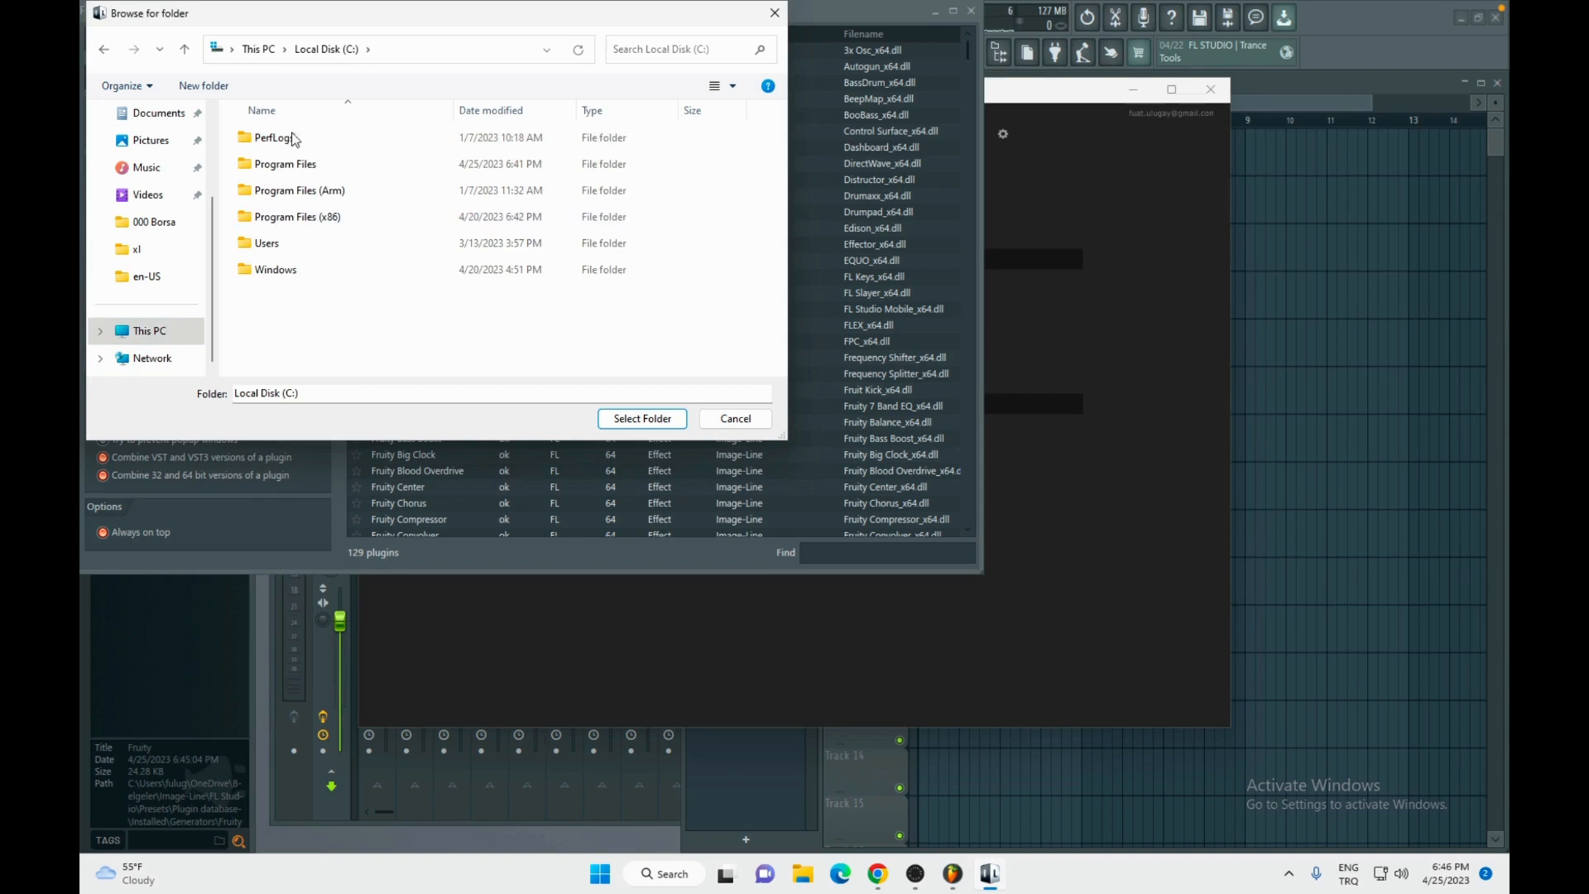
double_click(294, 163)
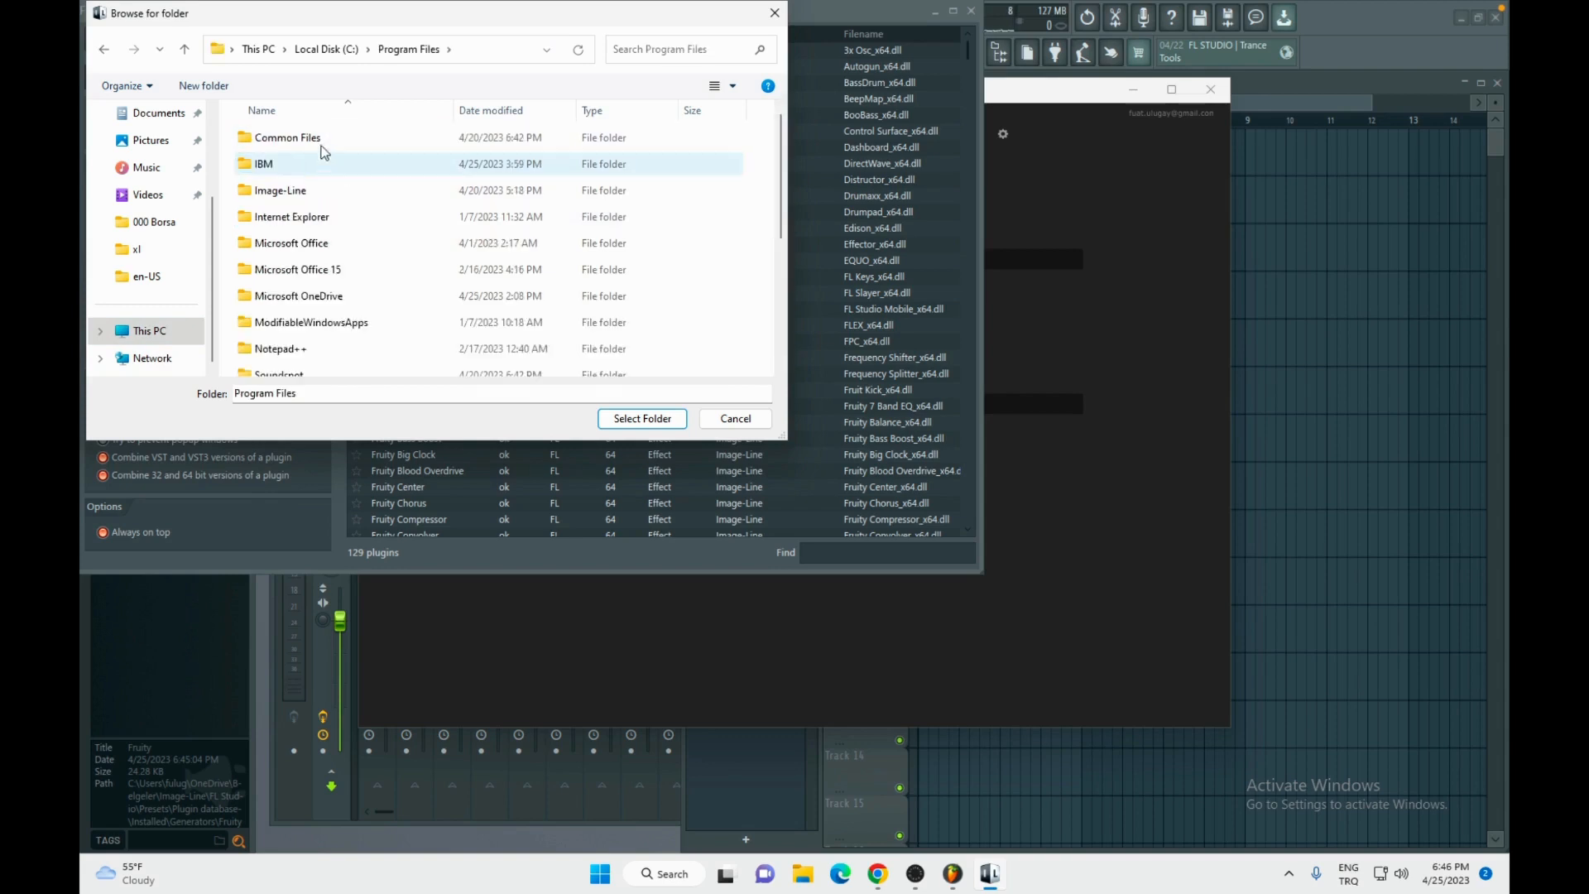
double_click(322, 151)
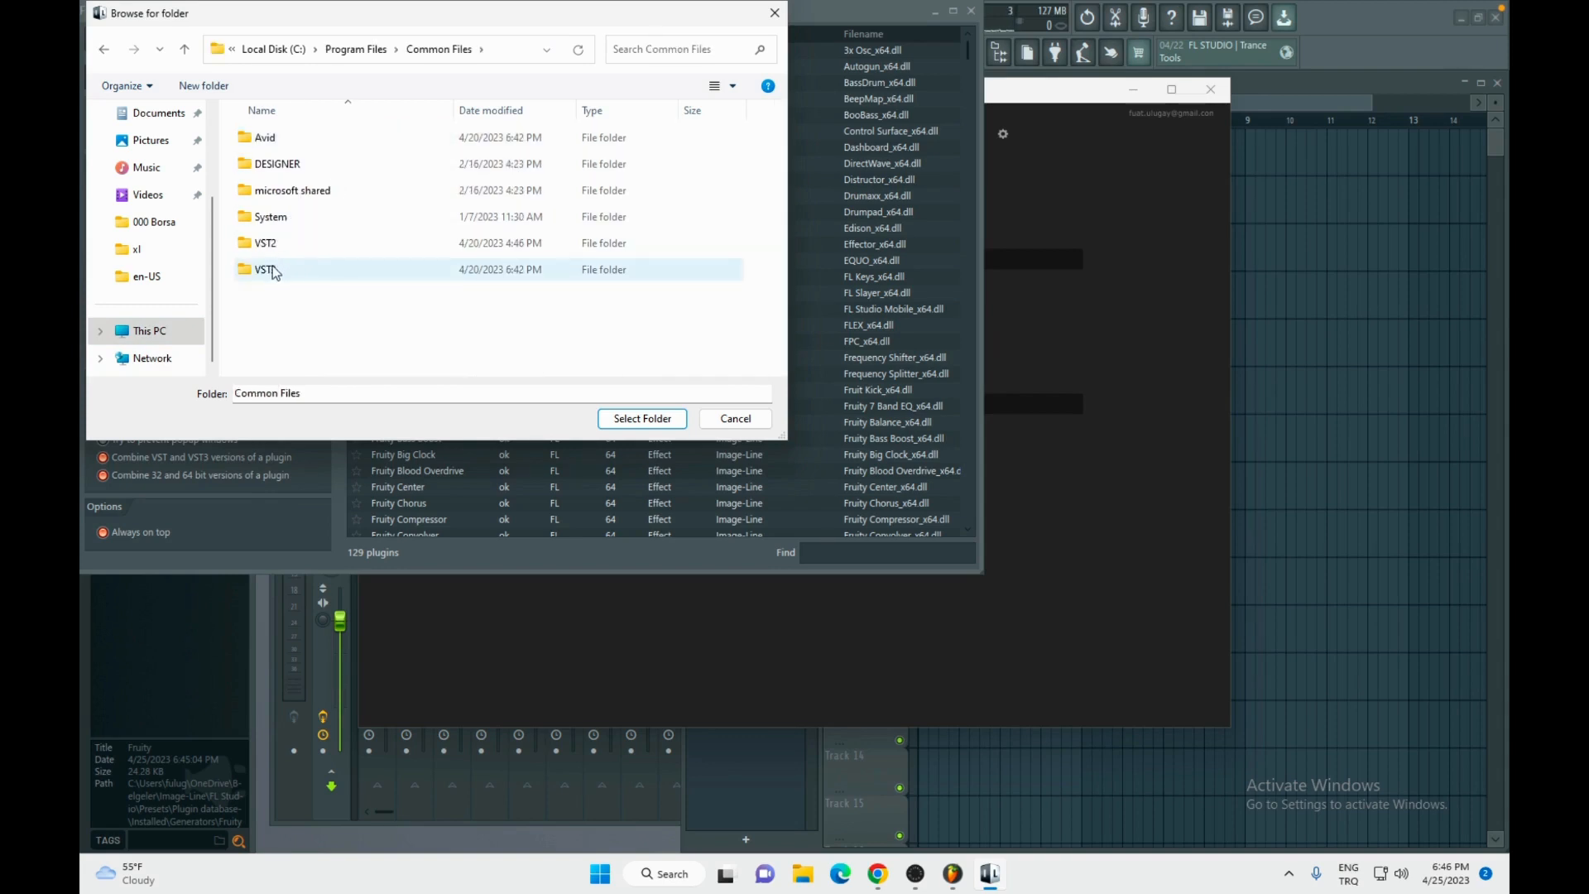
click(273, 270)
click(628, 421)
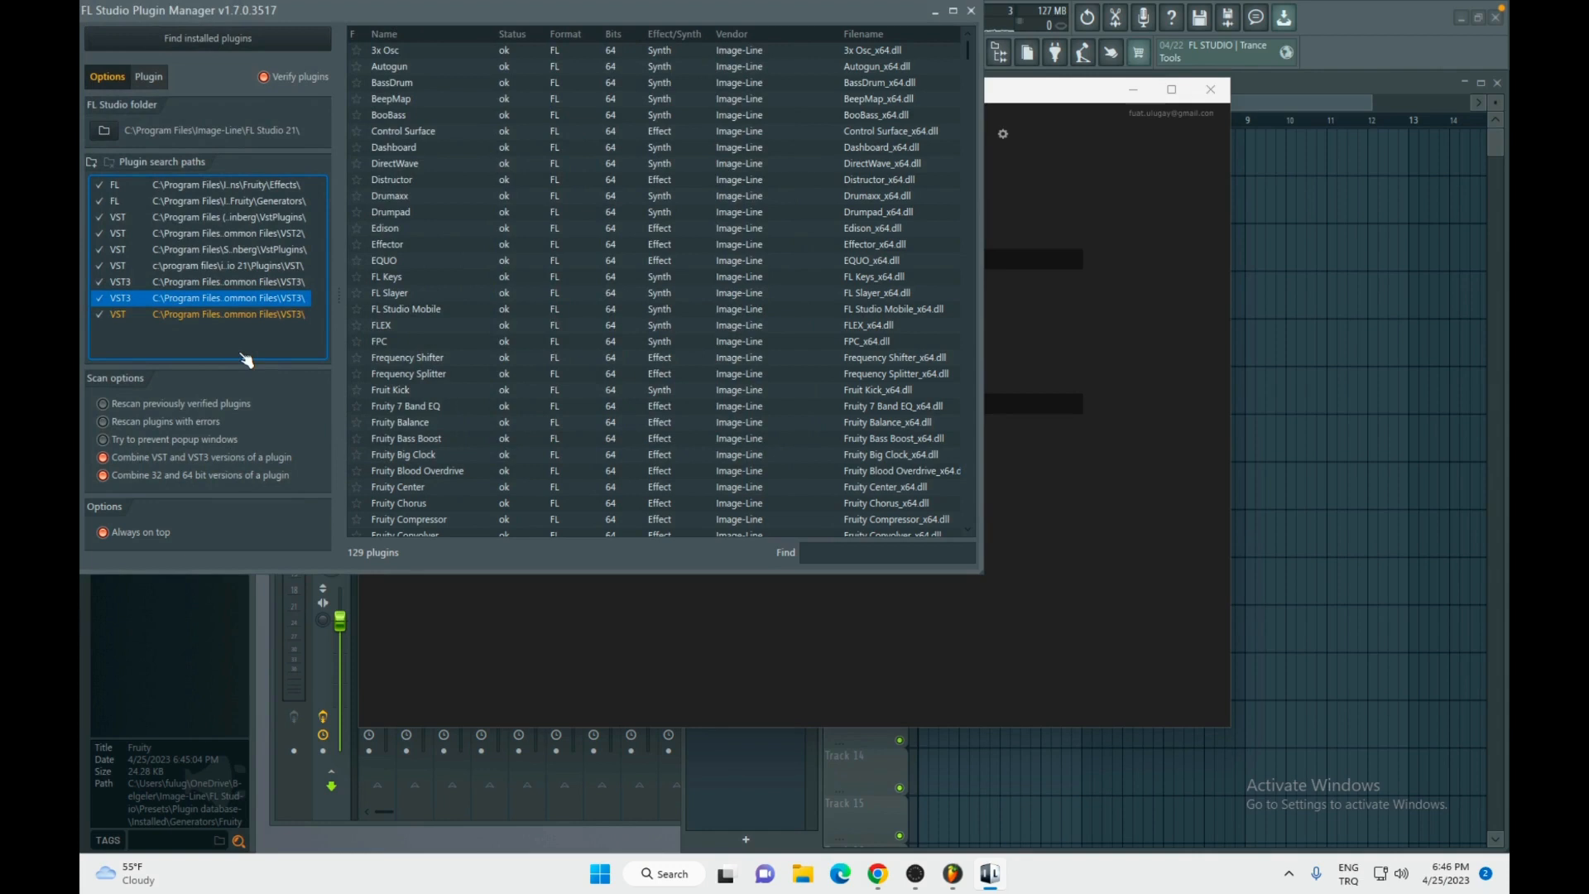
Step: Widen the plugin manager window and its search path list so the complete folder paths can be read
click(251, 287)
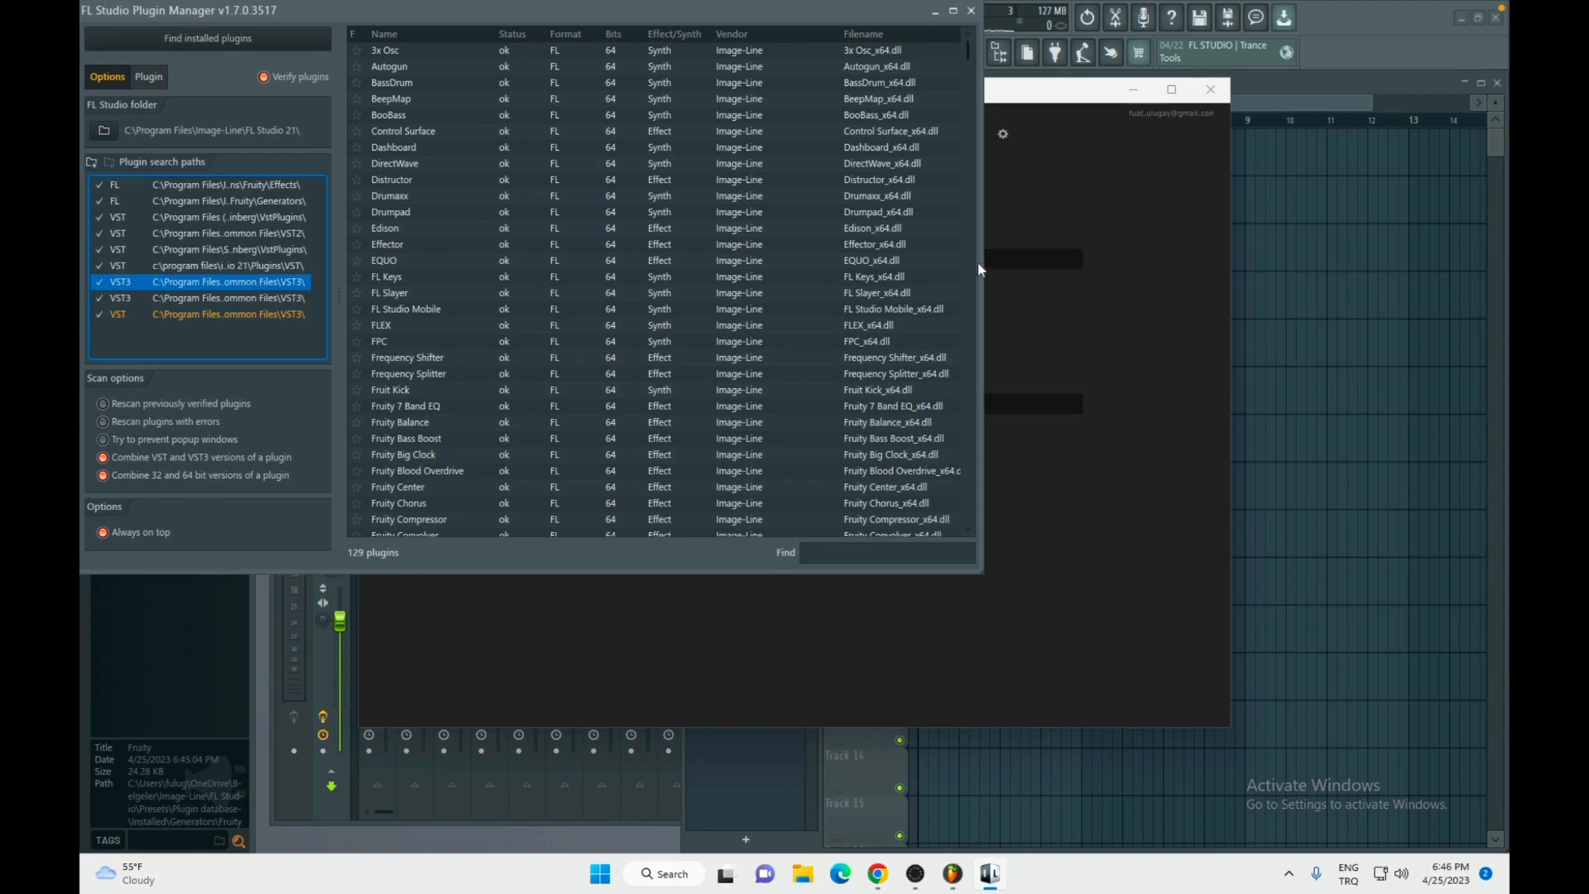
drag(978, 262, 1238, 265)
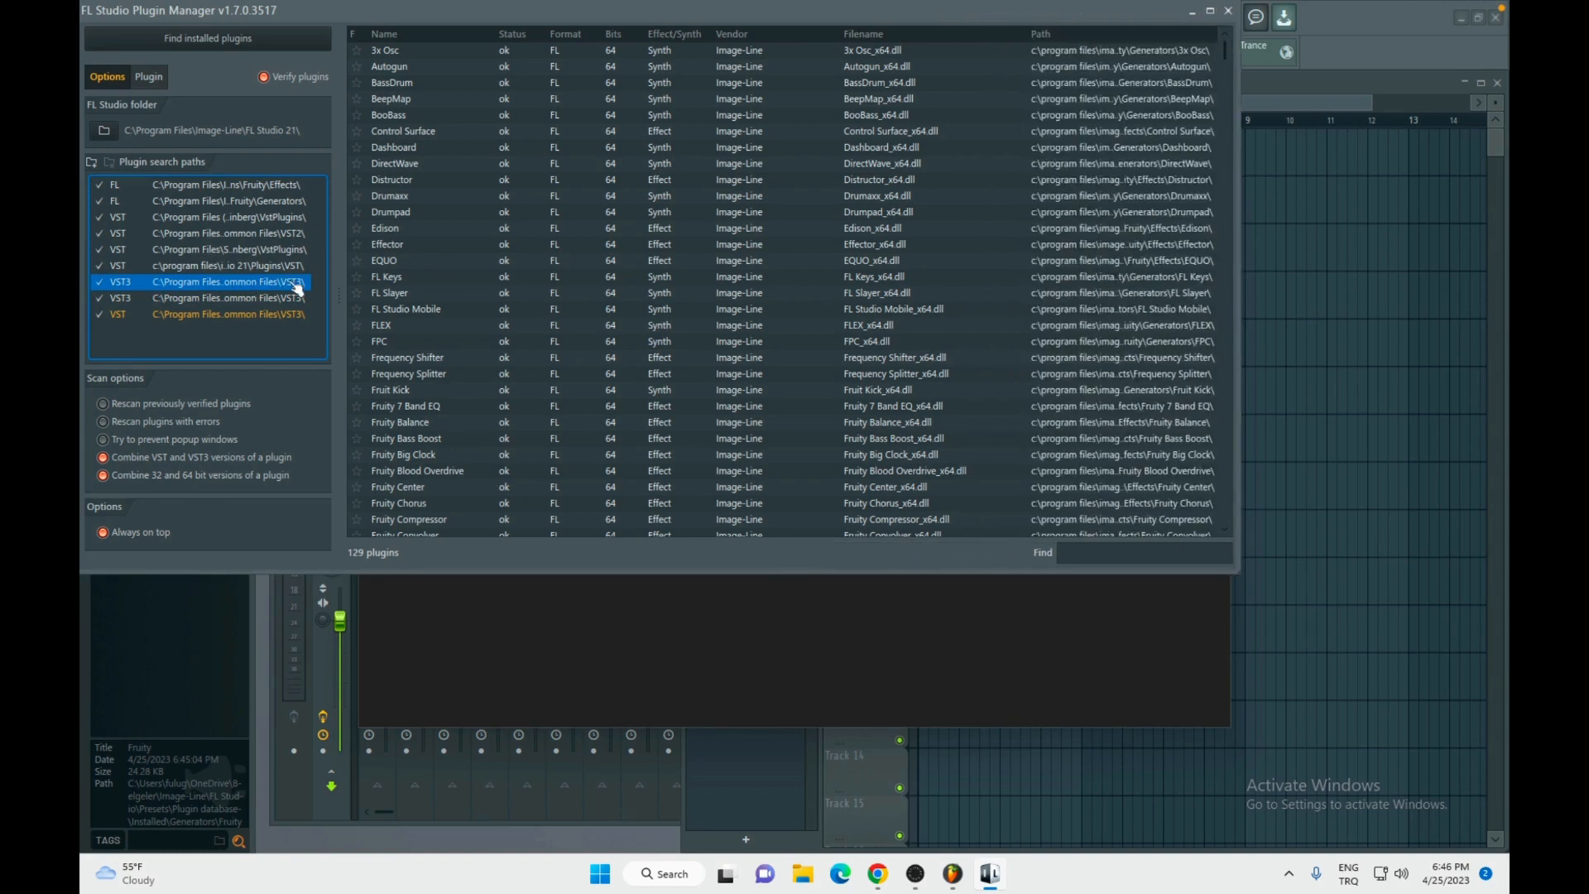
drag(337, 287, 527, 295)
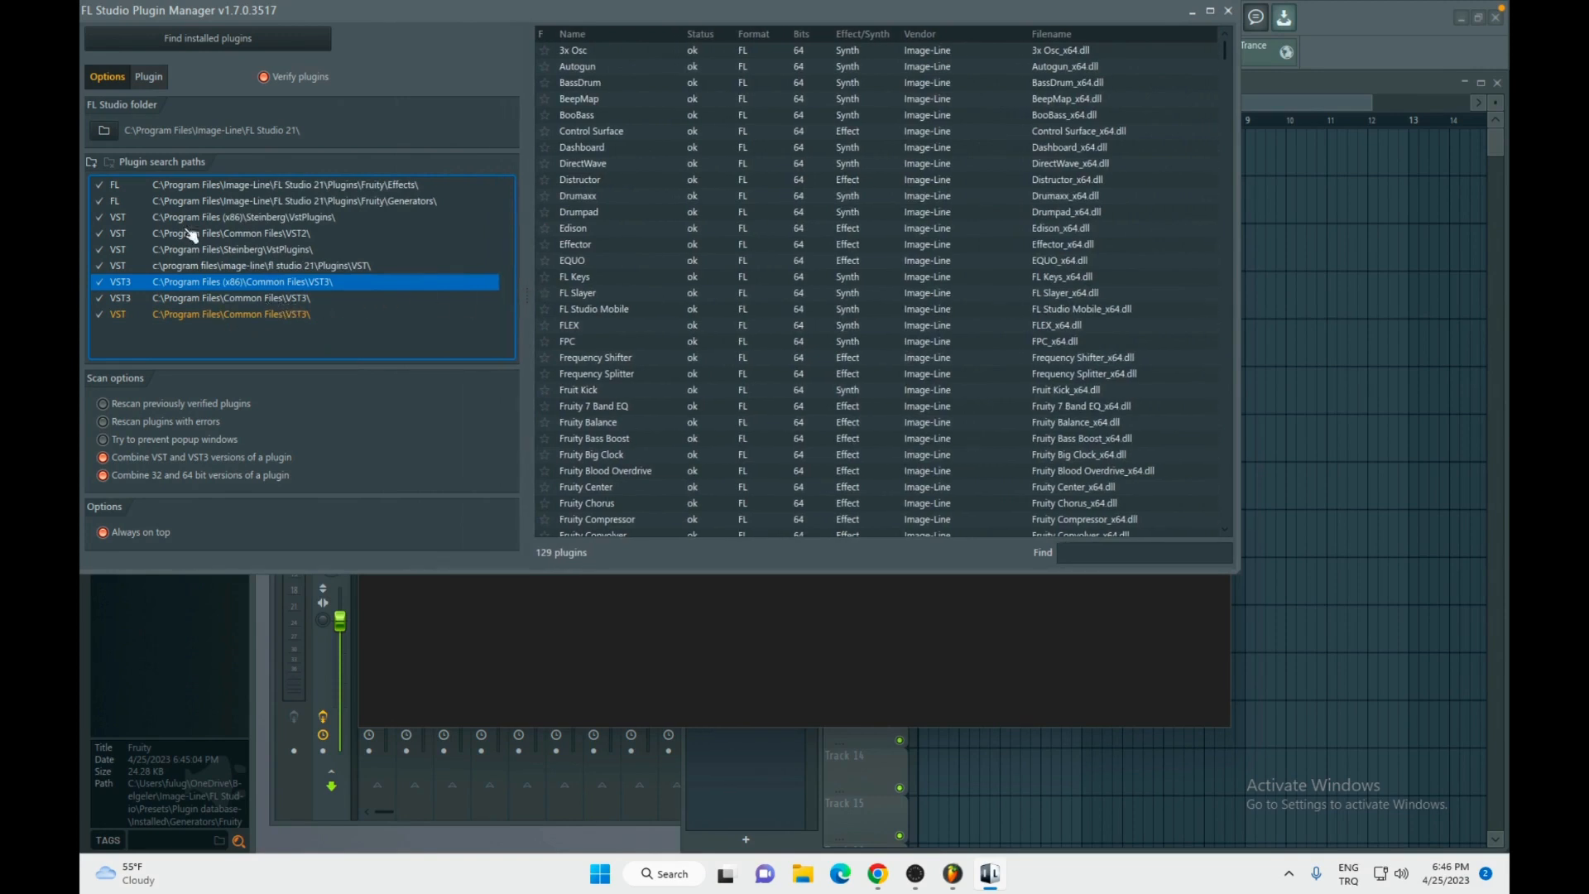
Step: Add C:\Program Files\Common Files\VST2 to the plugin manager's search paths
click(93, 163)
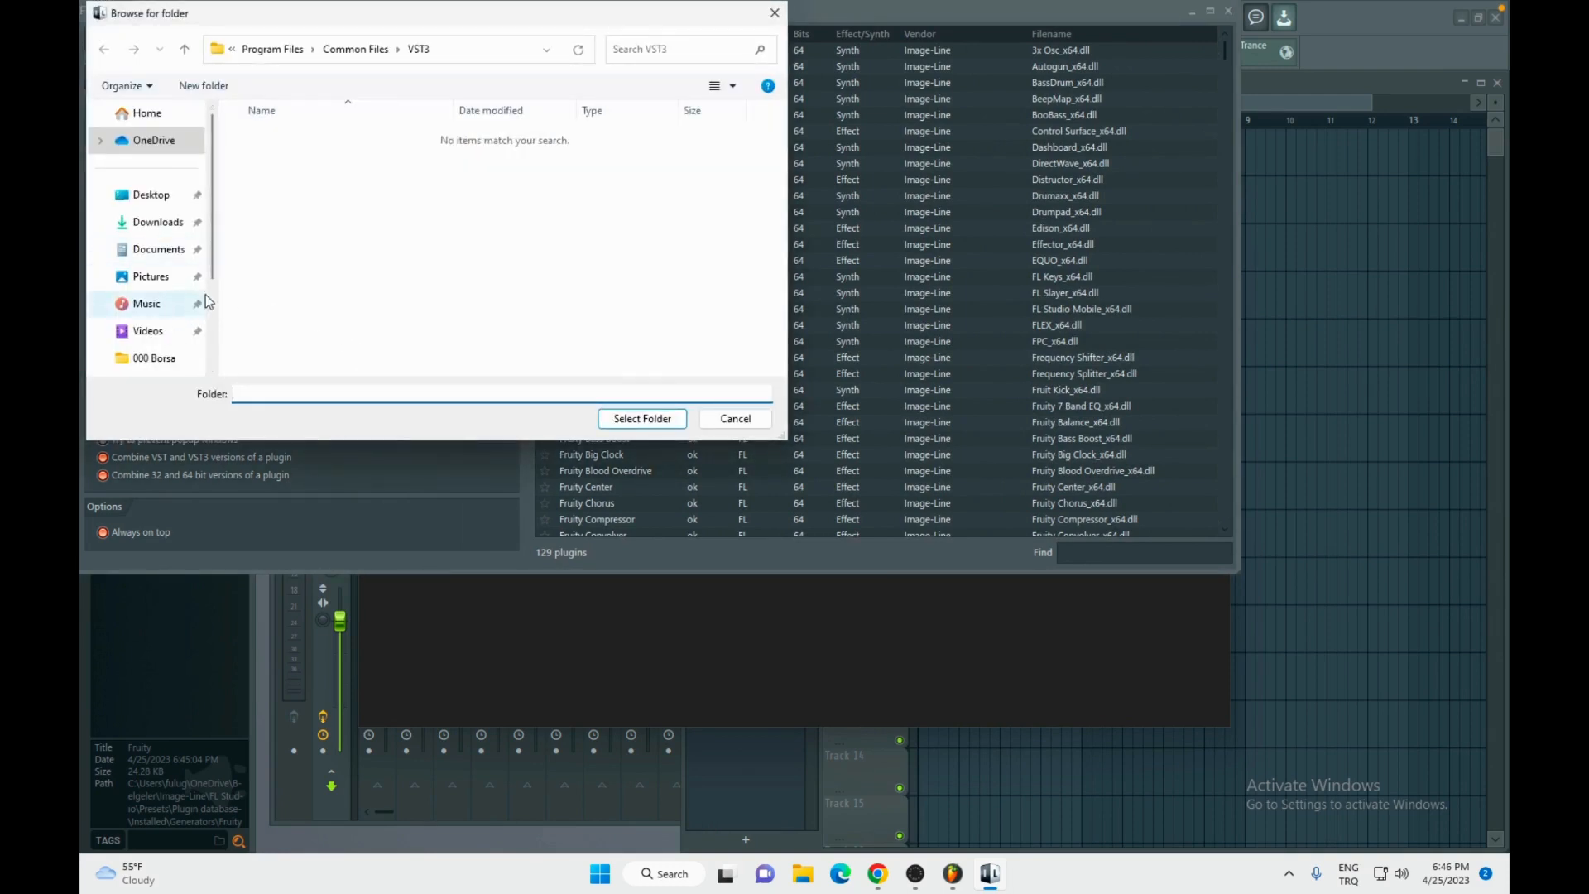
scroll(205, 331, down, 3)
click(152, 330)
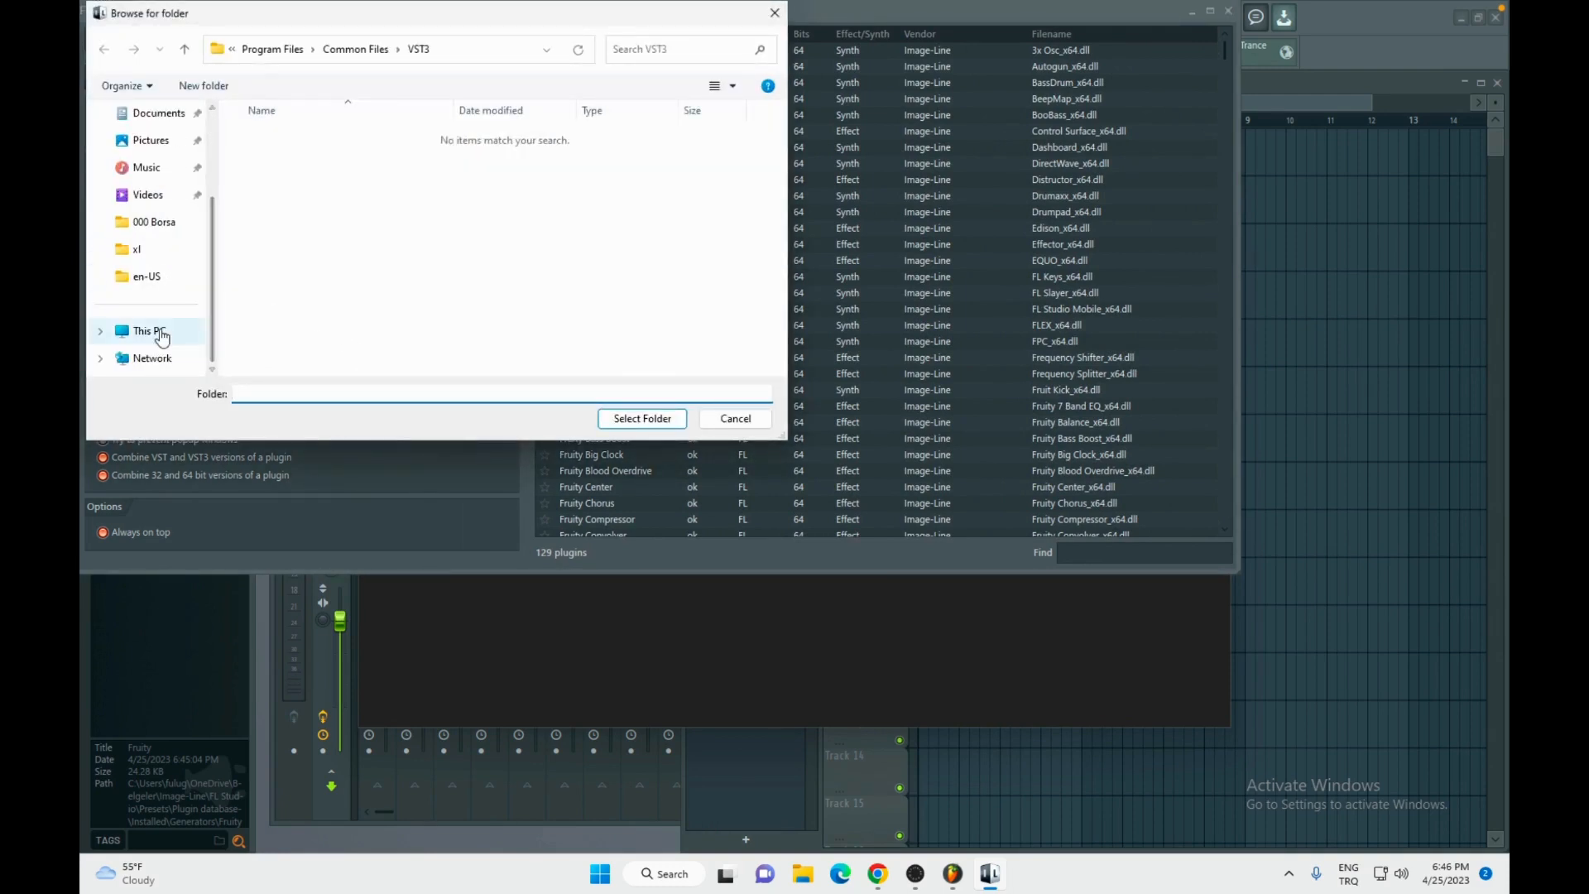
double_click(362, 154)
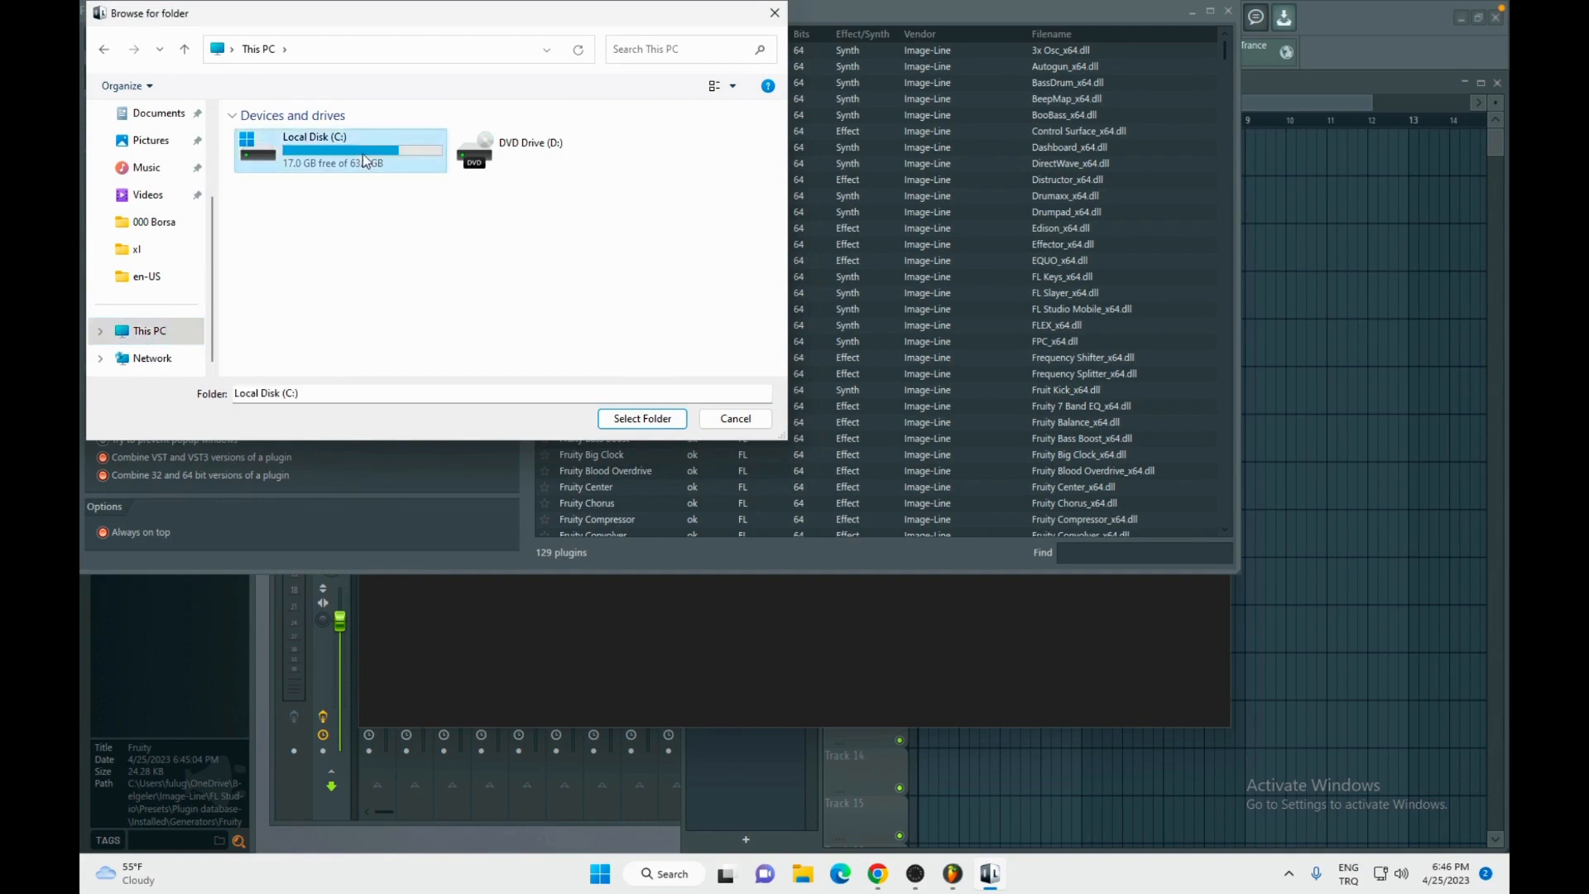
click(312, 167)
double_click(312, 168)
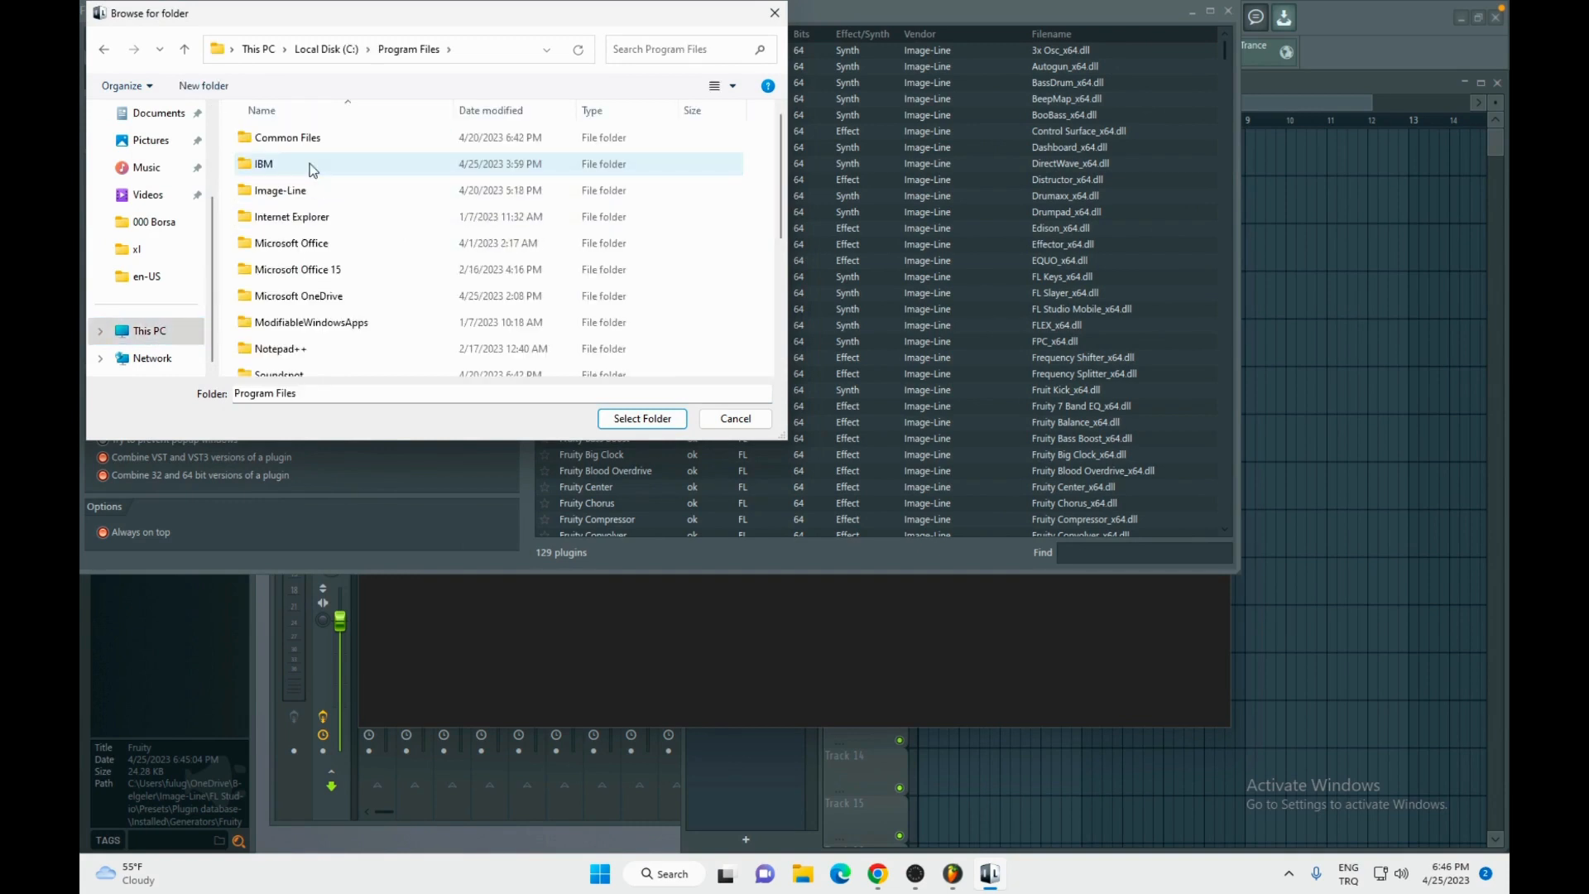
click(308, 139)
double_click(308, 139)
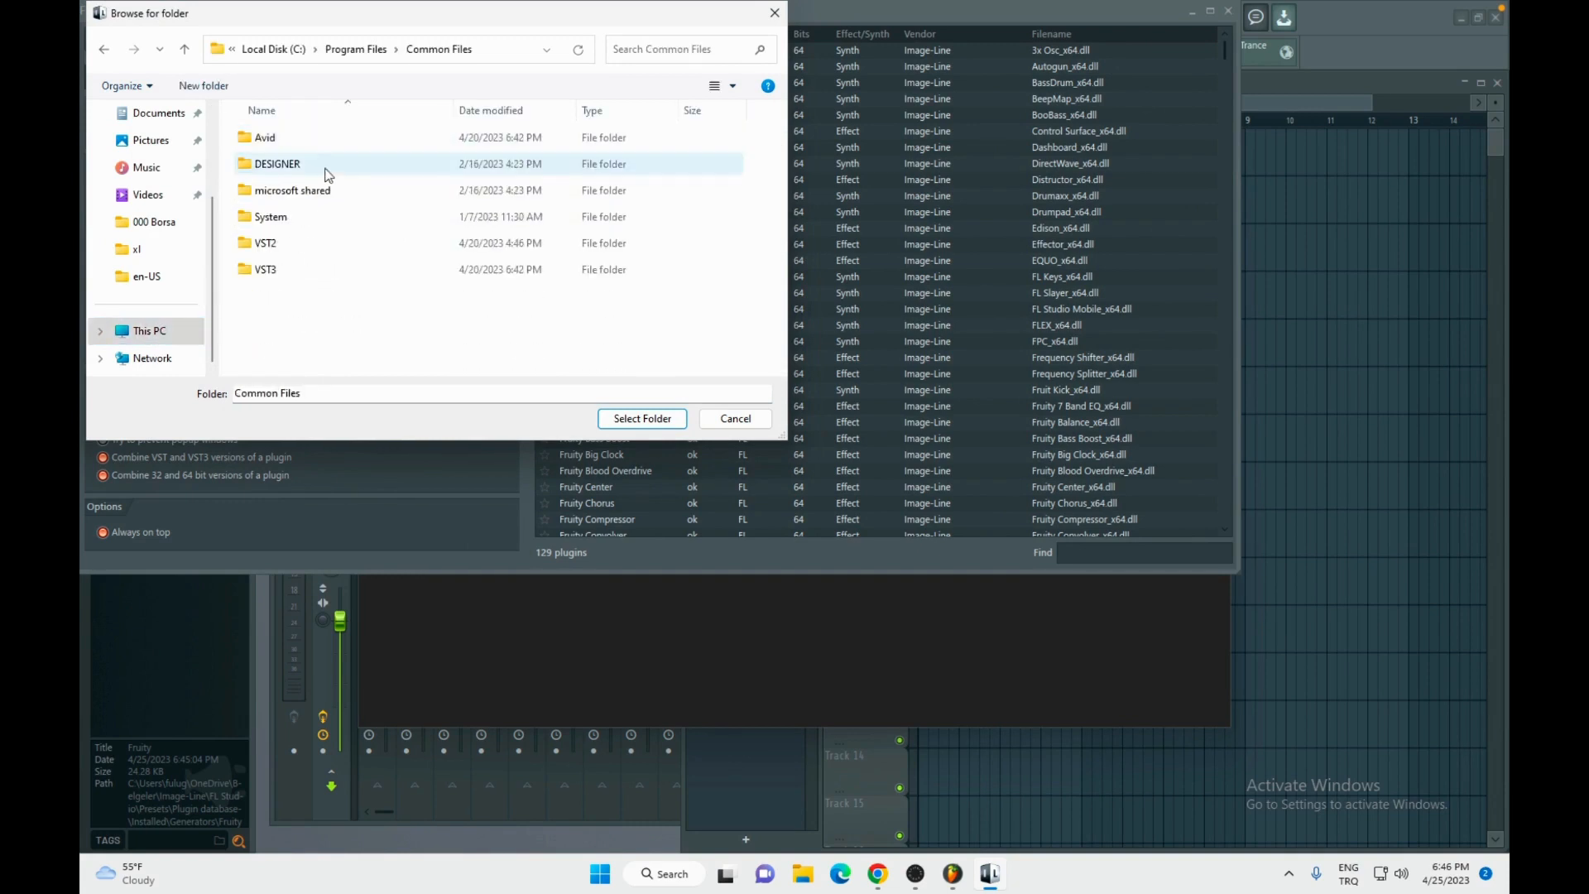
click(298, 245)
click(642, 418)
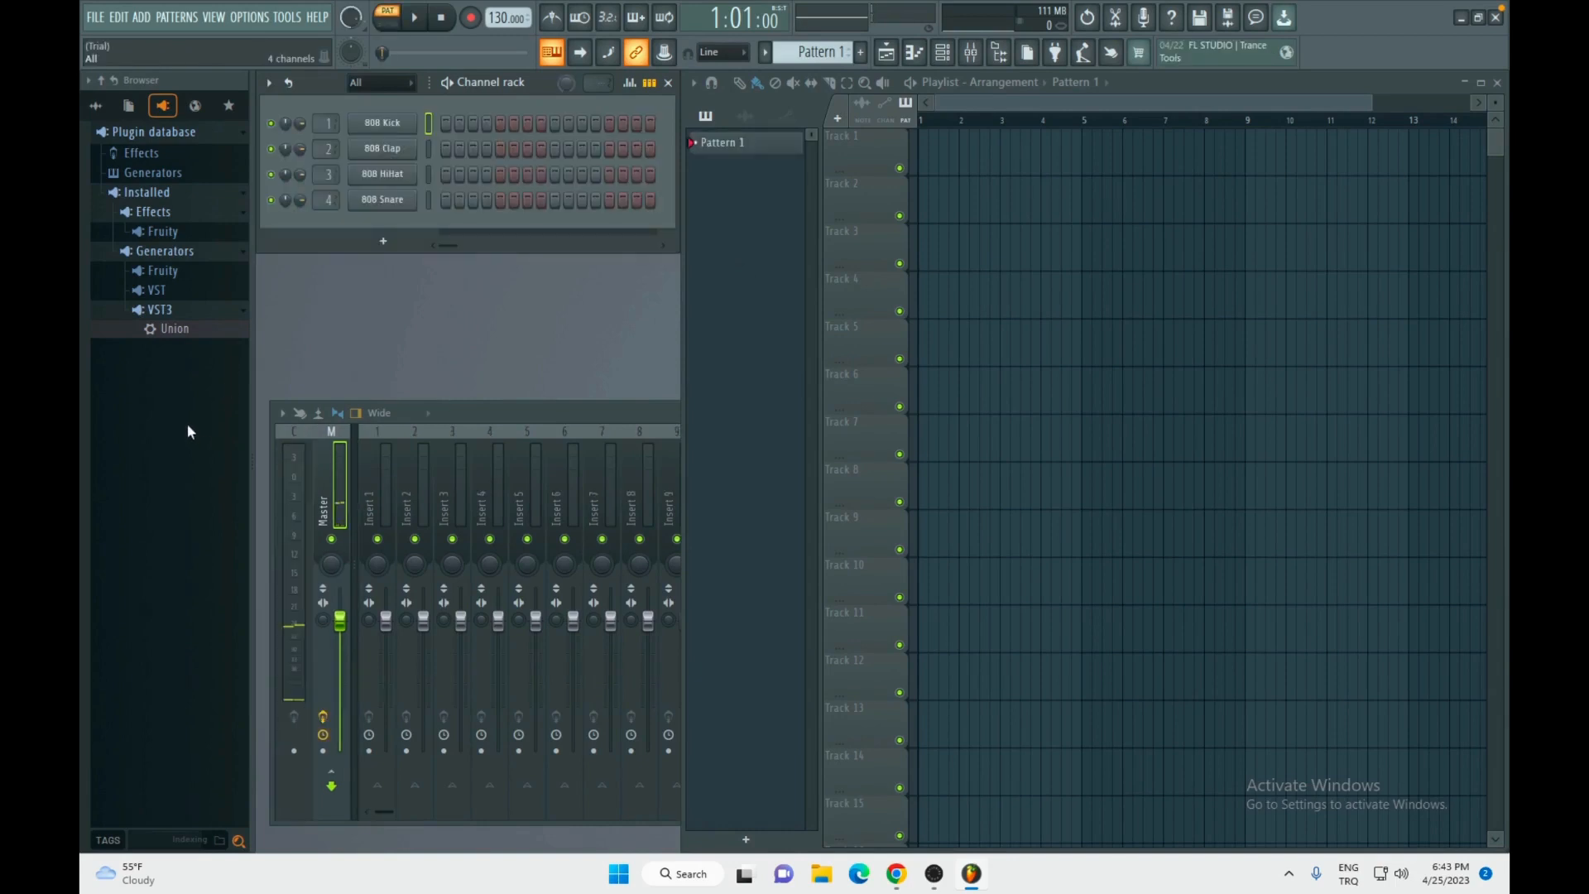
Step: Refresh the plugin list with a fast scan from the Installed folder in the browser and dismiss the completion notice
click(163, 270)
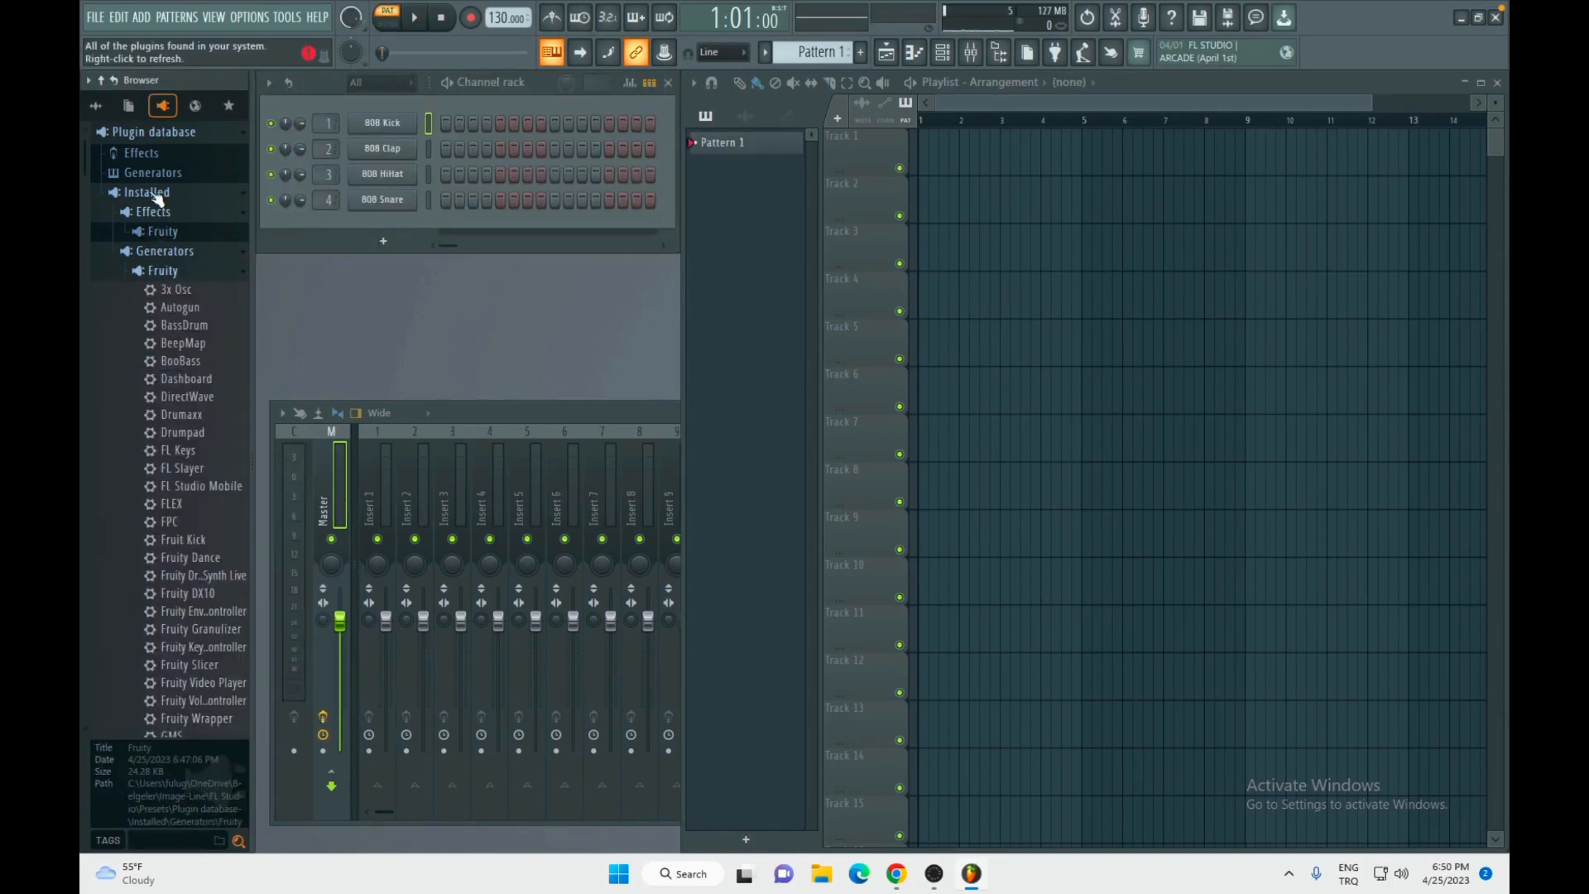
click(147, 193)
click(155, 197)
right_click(152, 193)
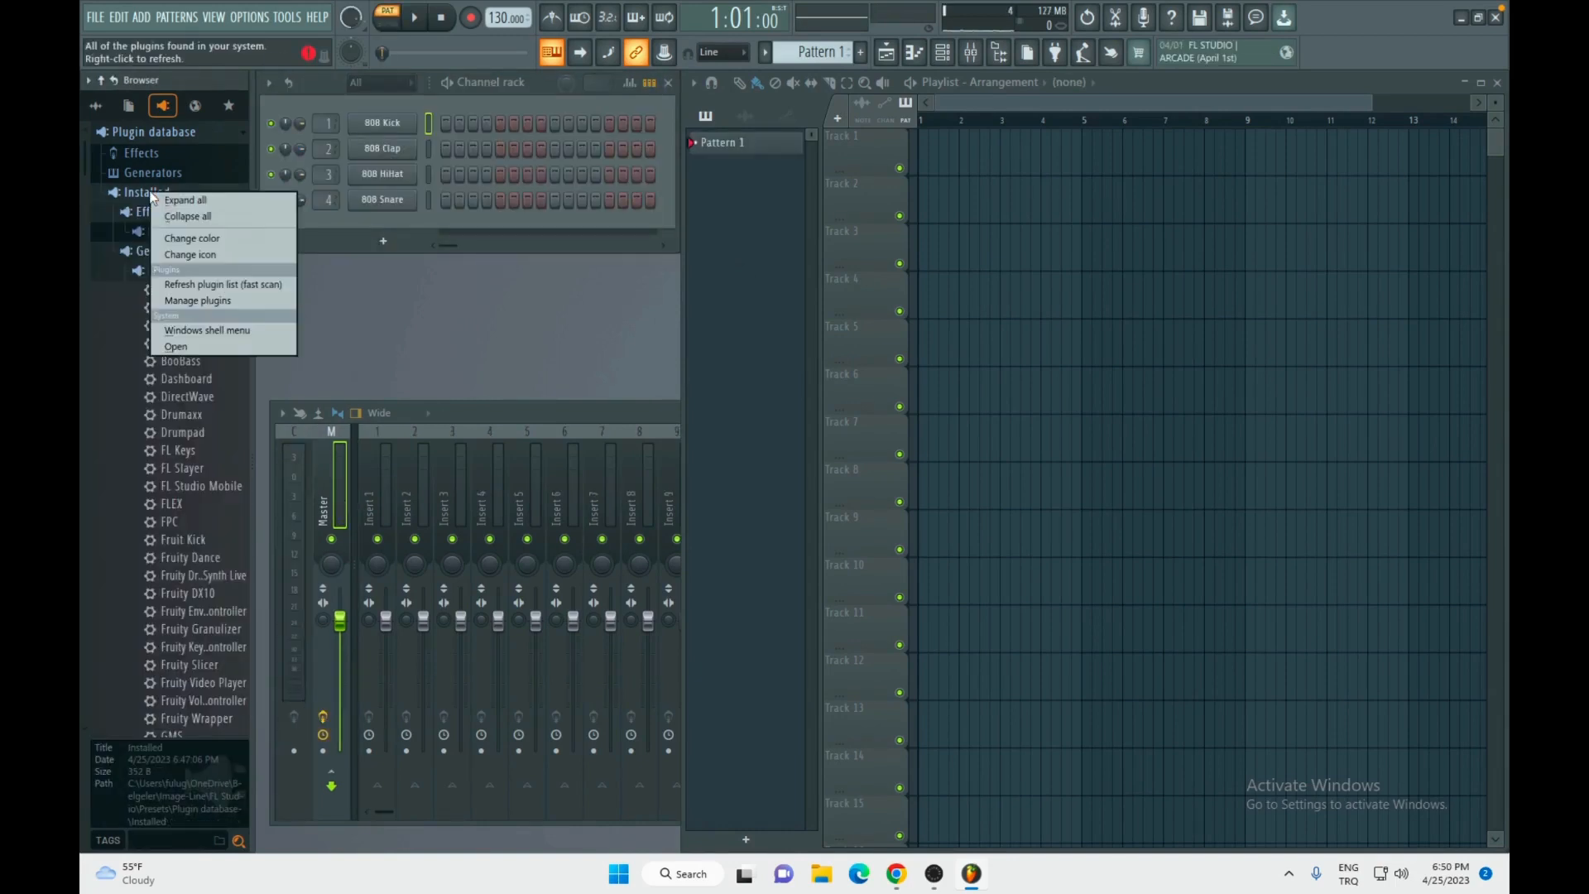
click(235, 287)
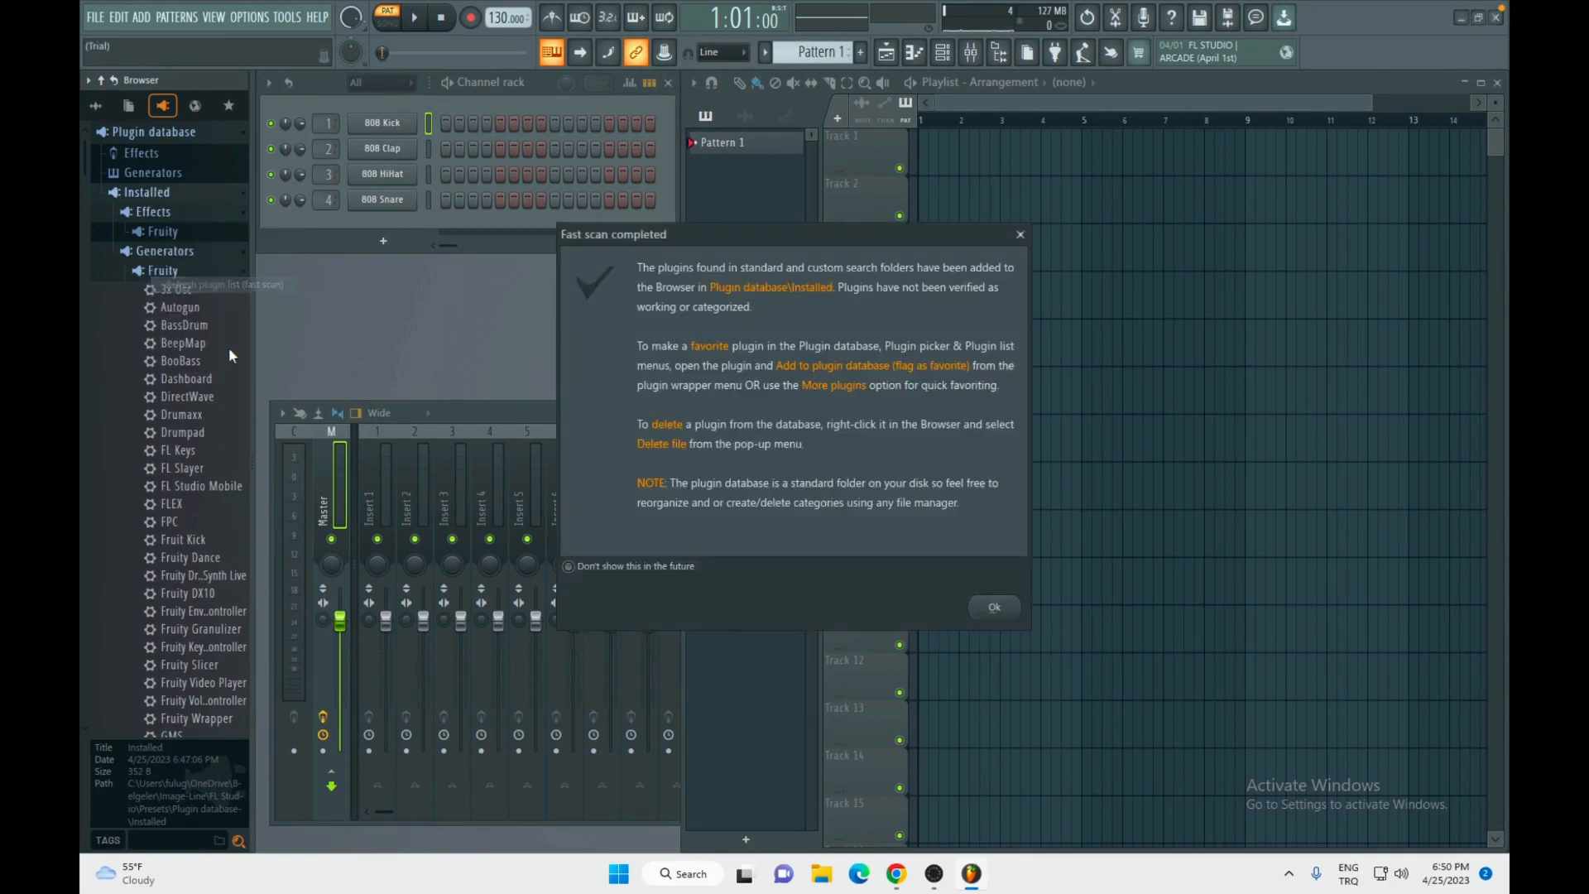
click(997, 608)
Step: Add the VST3 version of BBC Symphony Orchestra (64 Bit) to the channel rack and move its plugin window fully into view
scroll(219, 448, down, 5)
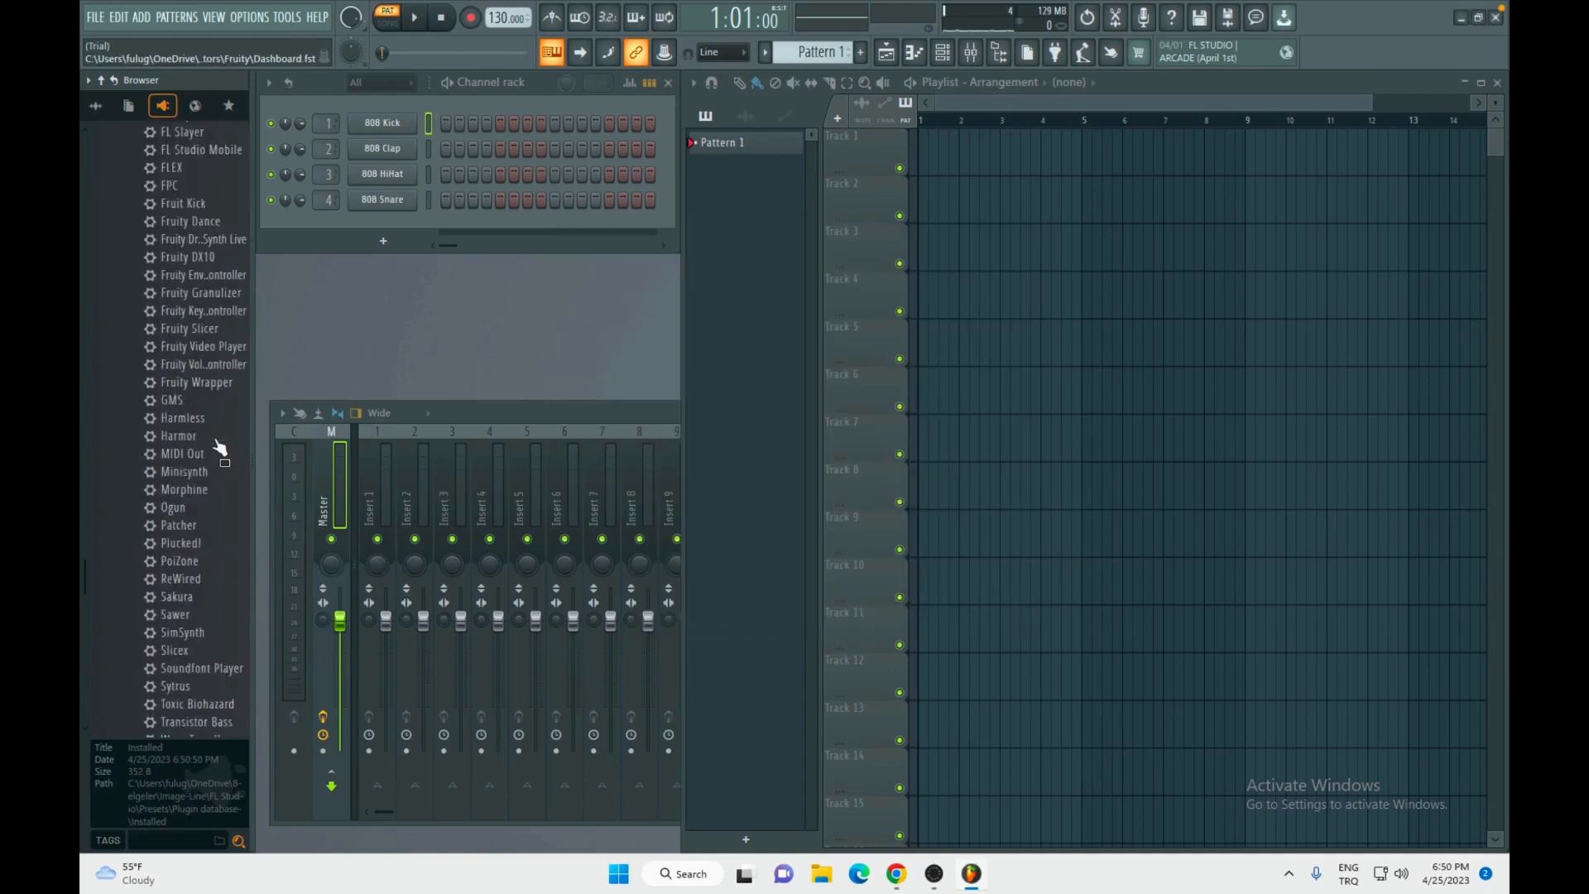
scroll(219, 447, down, 7)
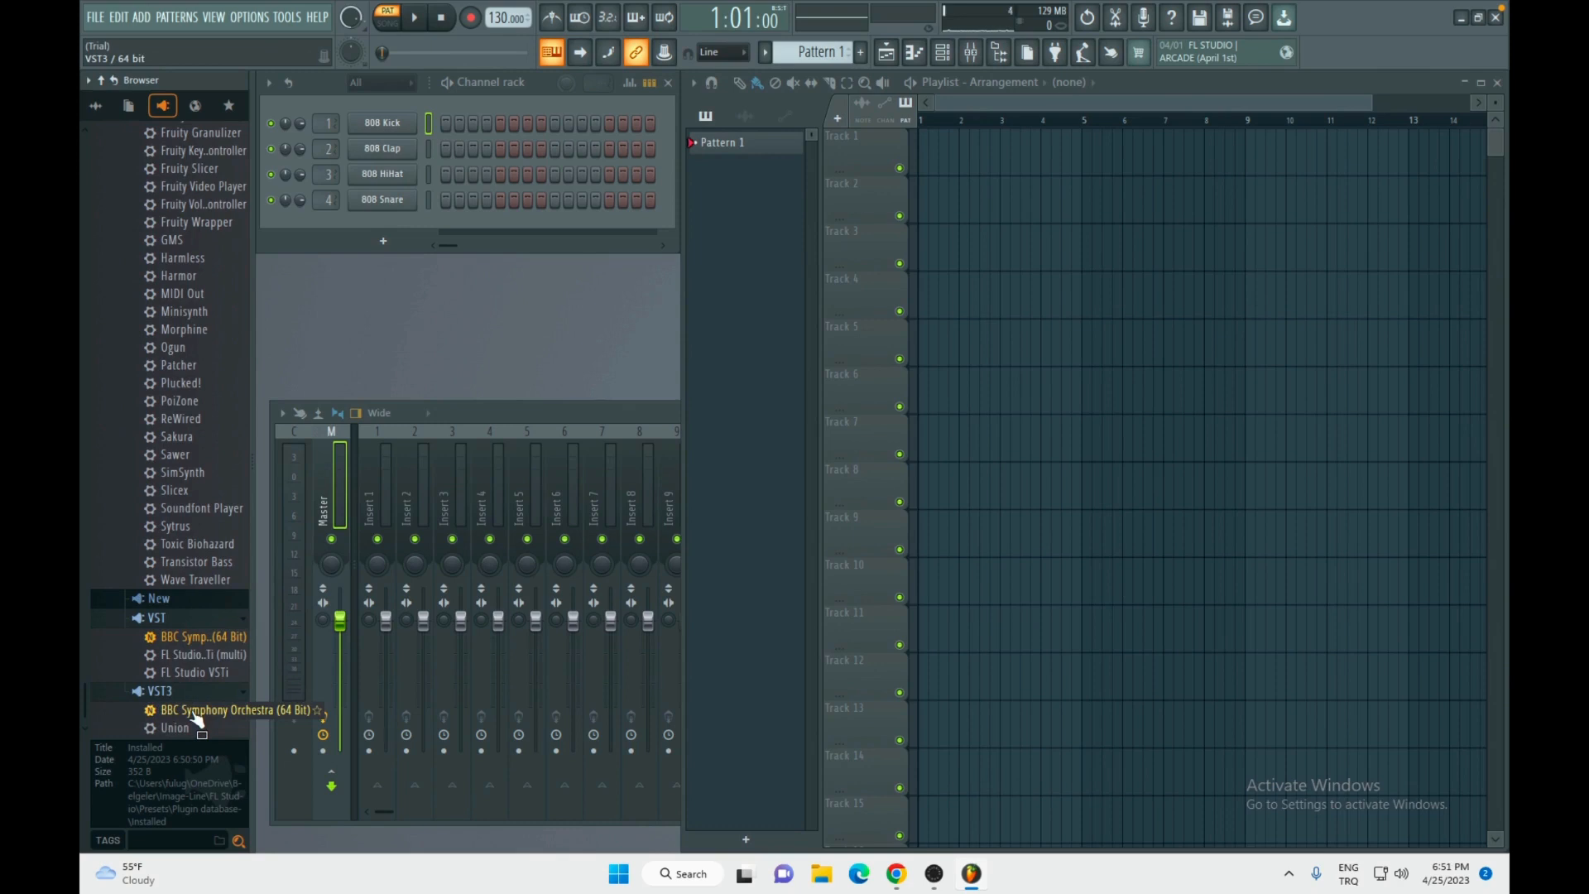
drag(197, 720, 387, 226)
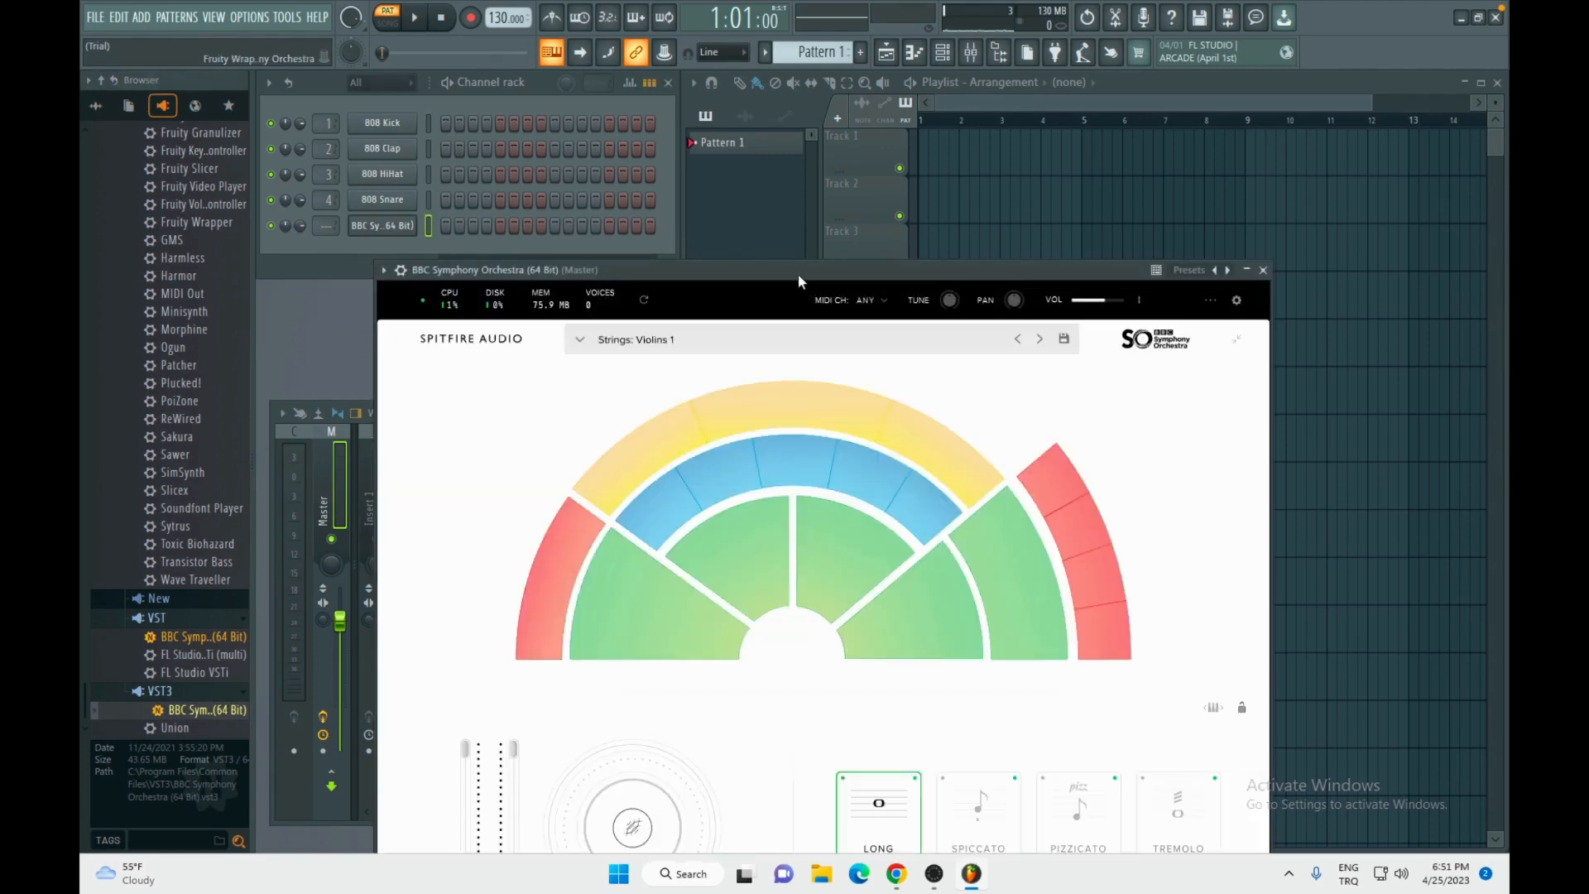
drag(798, 273, 744, 58)
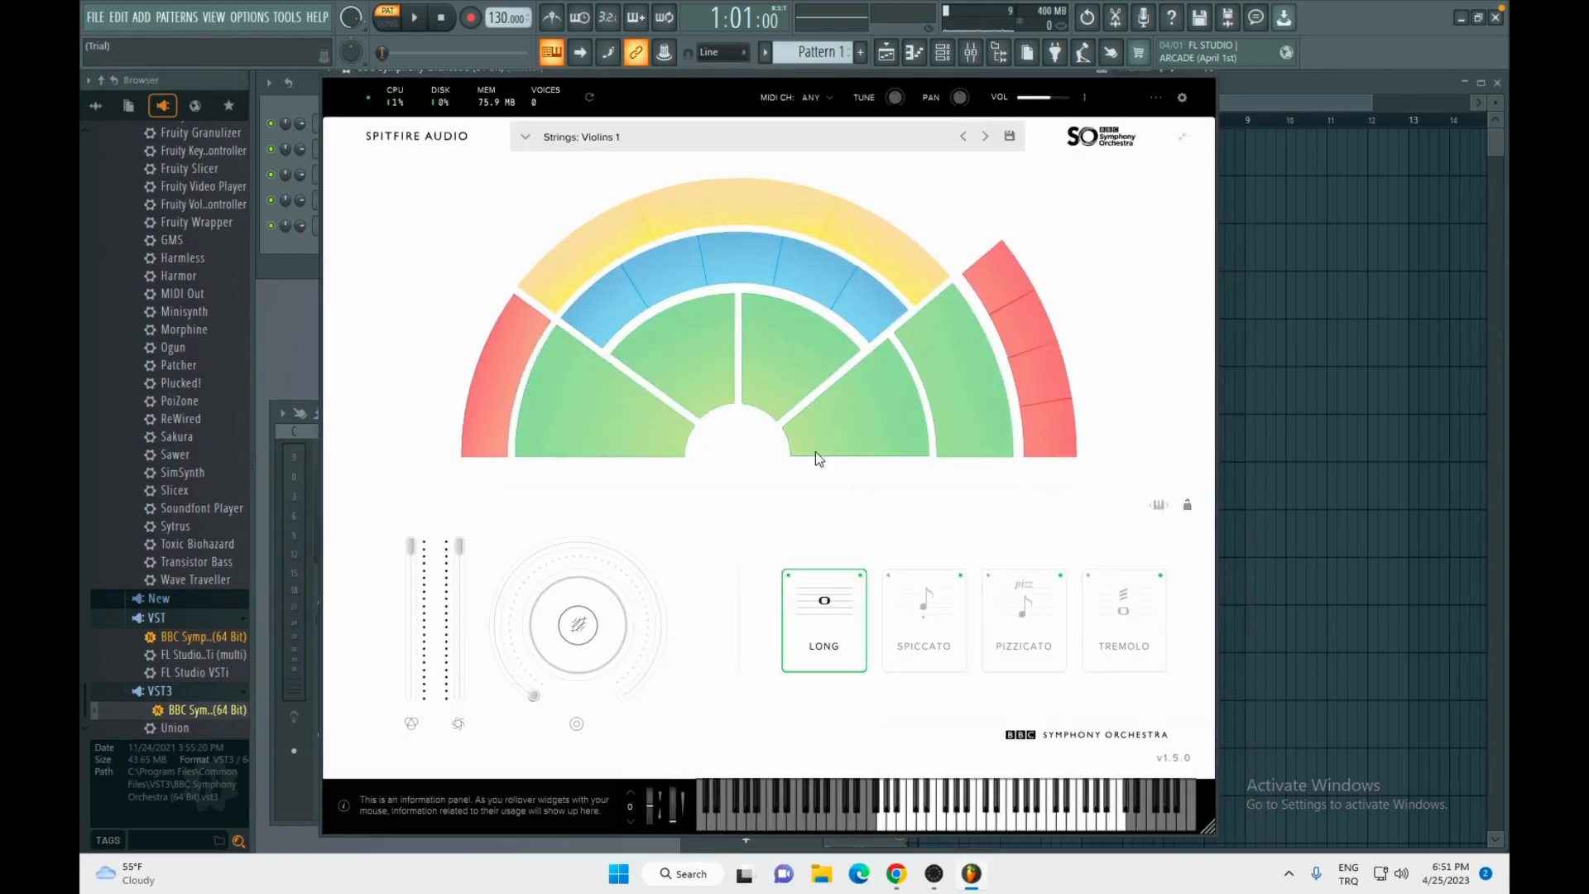
Step: Look through the plugin's preset list of orchestral instruments, from Strings down to Percussion
mouse_move(596, 246)
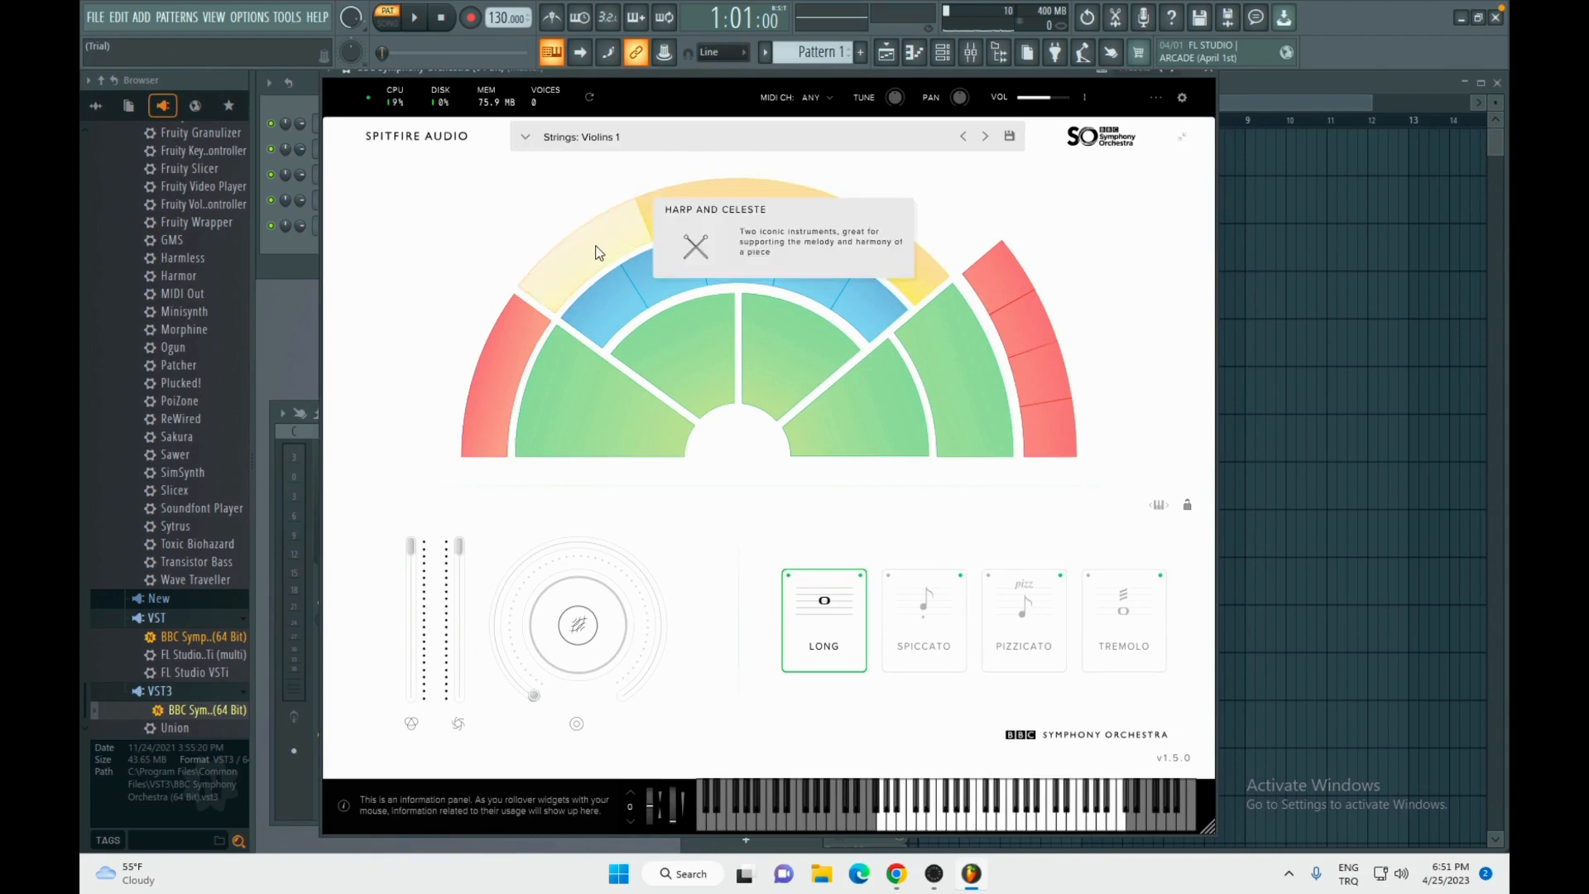
click(647, 141)
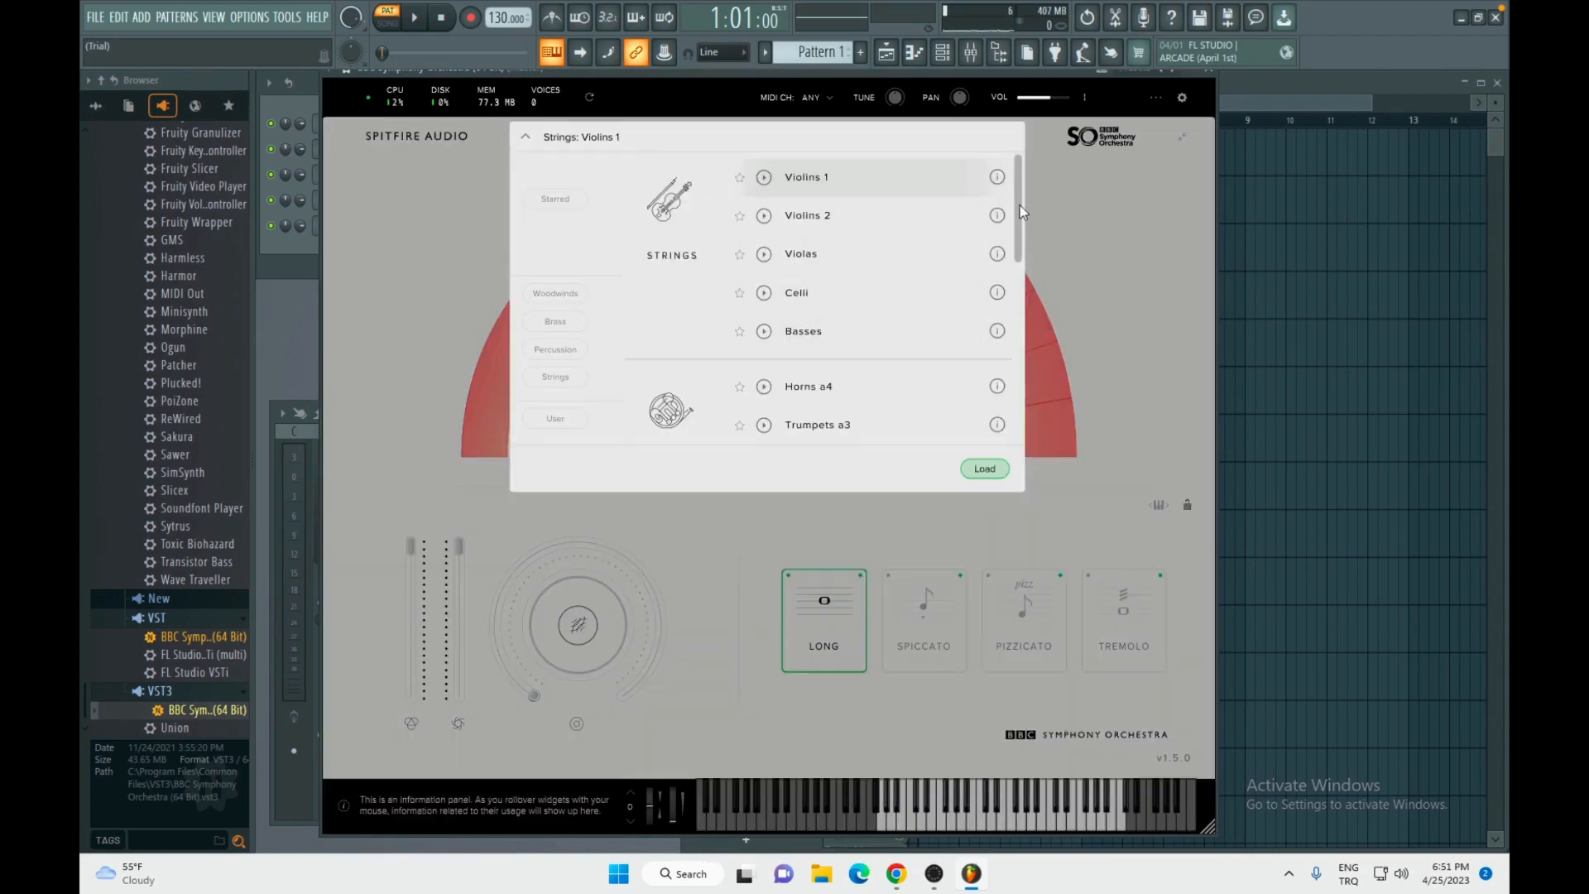
scroll(1020, 205, down, 2)
drag(1021, 217, 1041, 462)
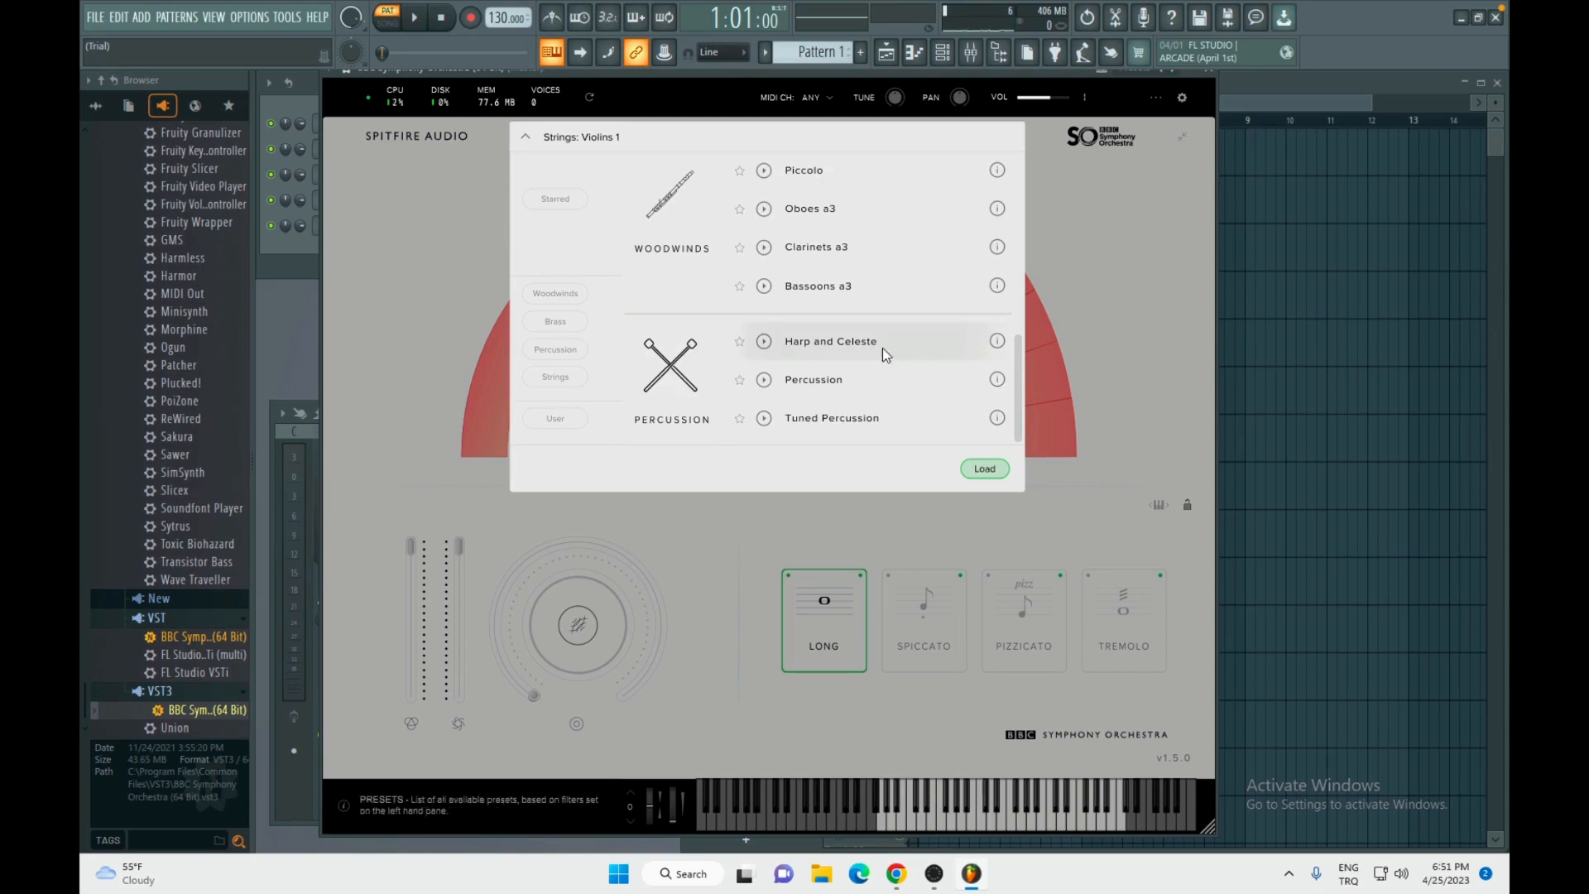
Step: Load the Violins 1 preset from the Strings section of the preset list
scroll(814, 339, up, 3)
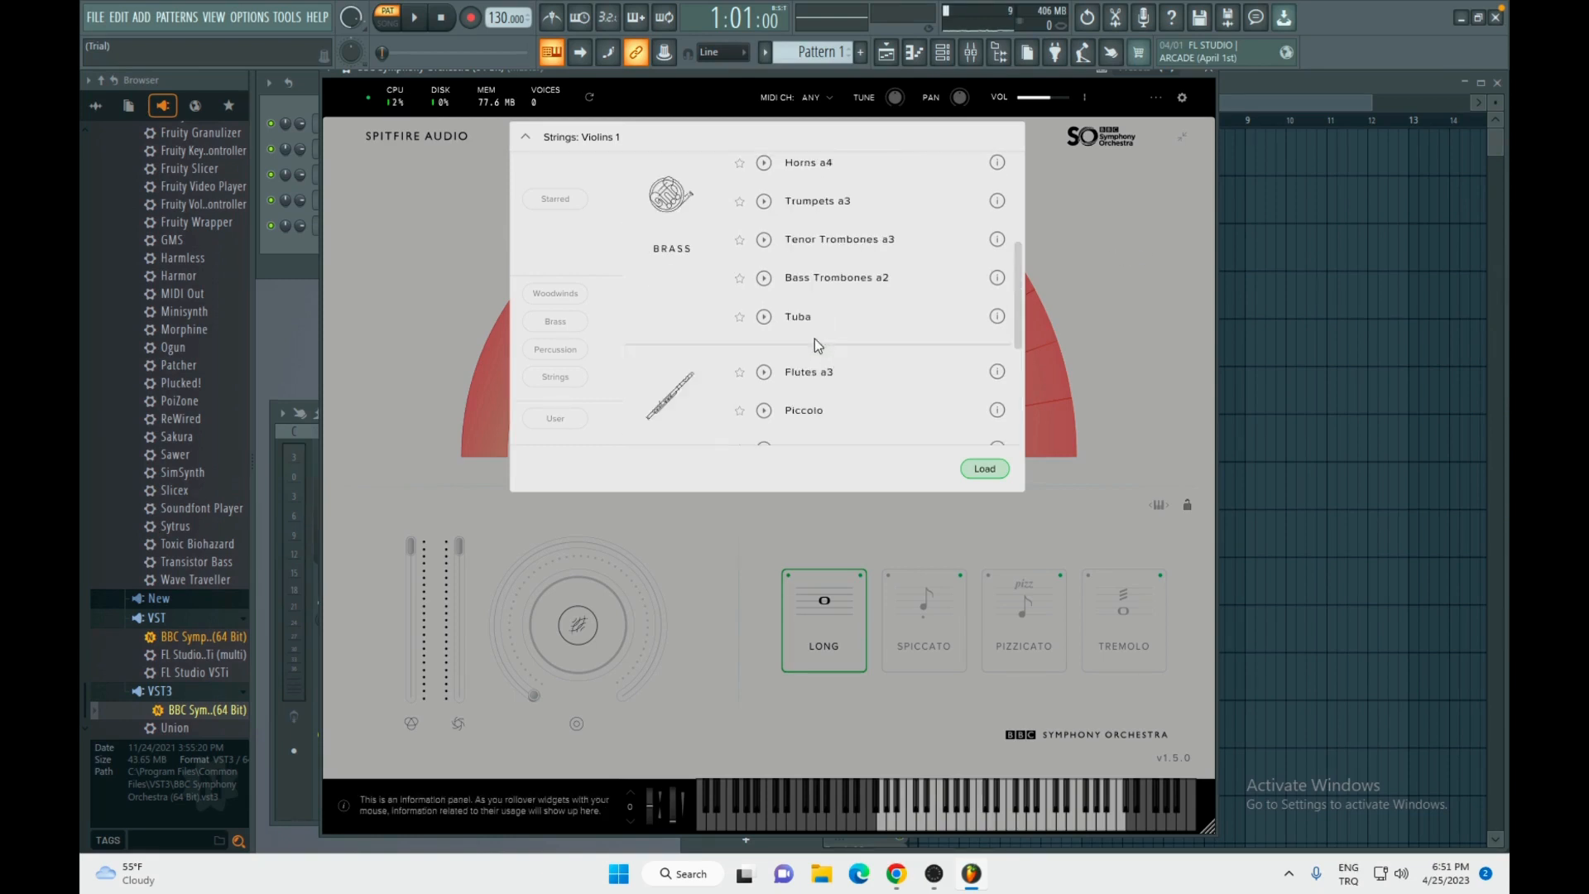
scroll(816, 334, up, 3)
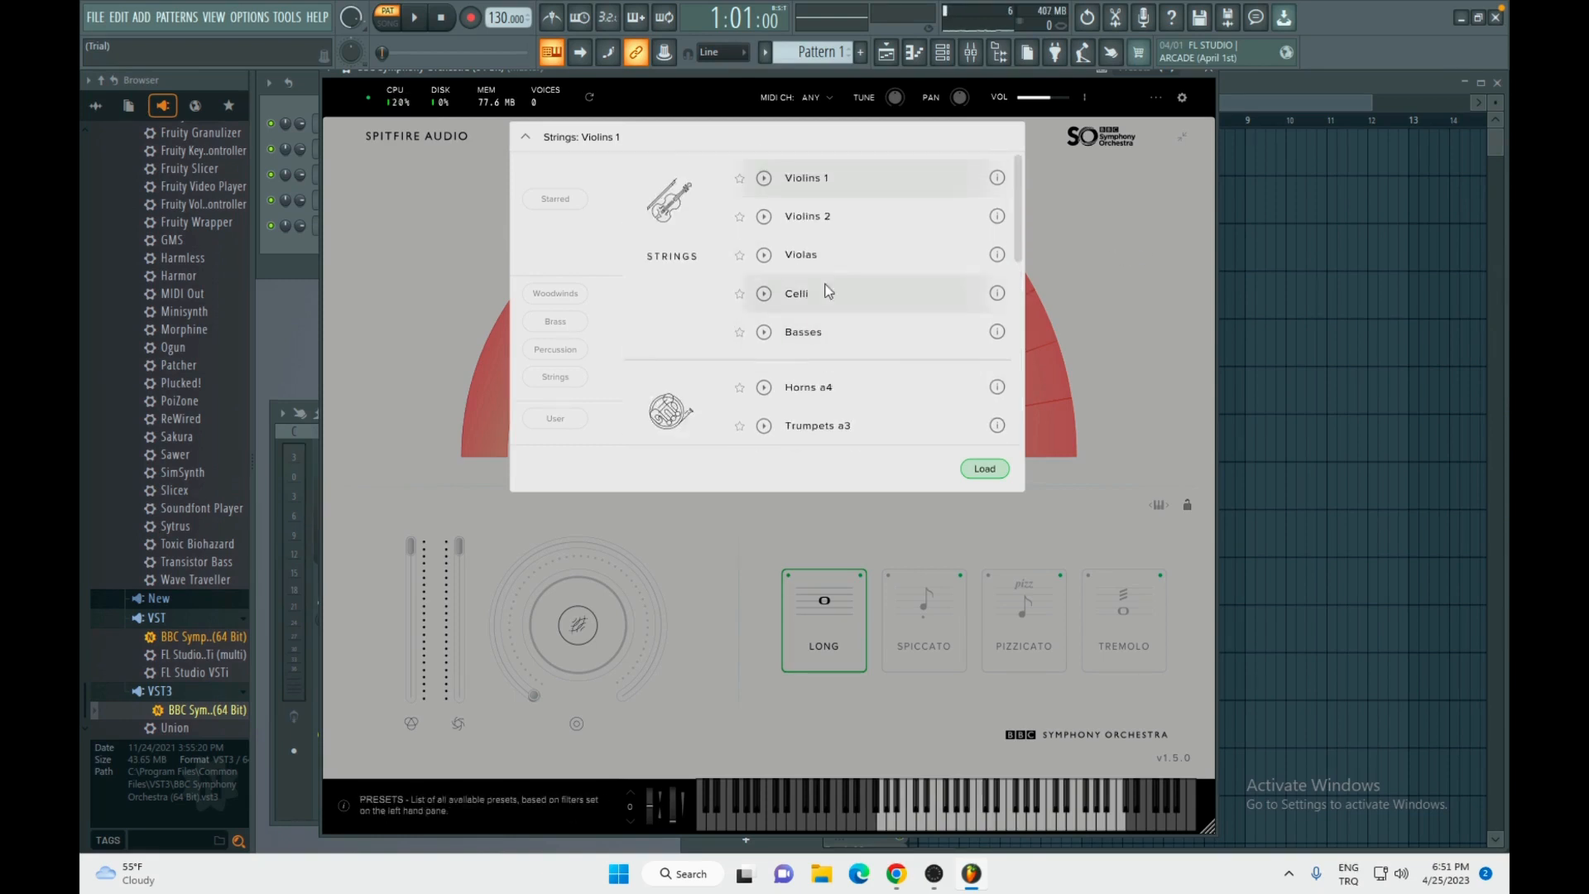
double_click(811, 182)
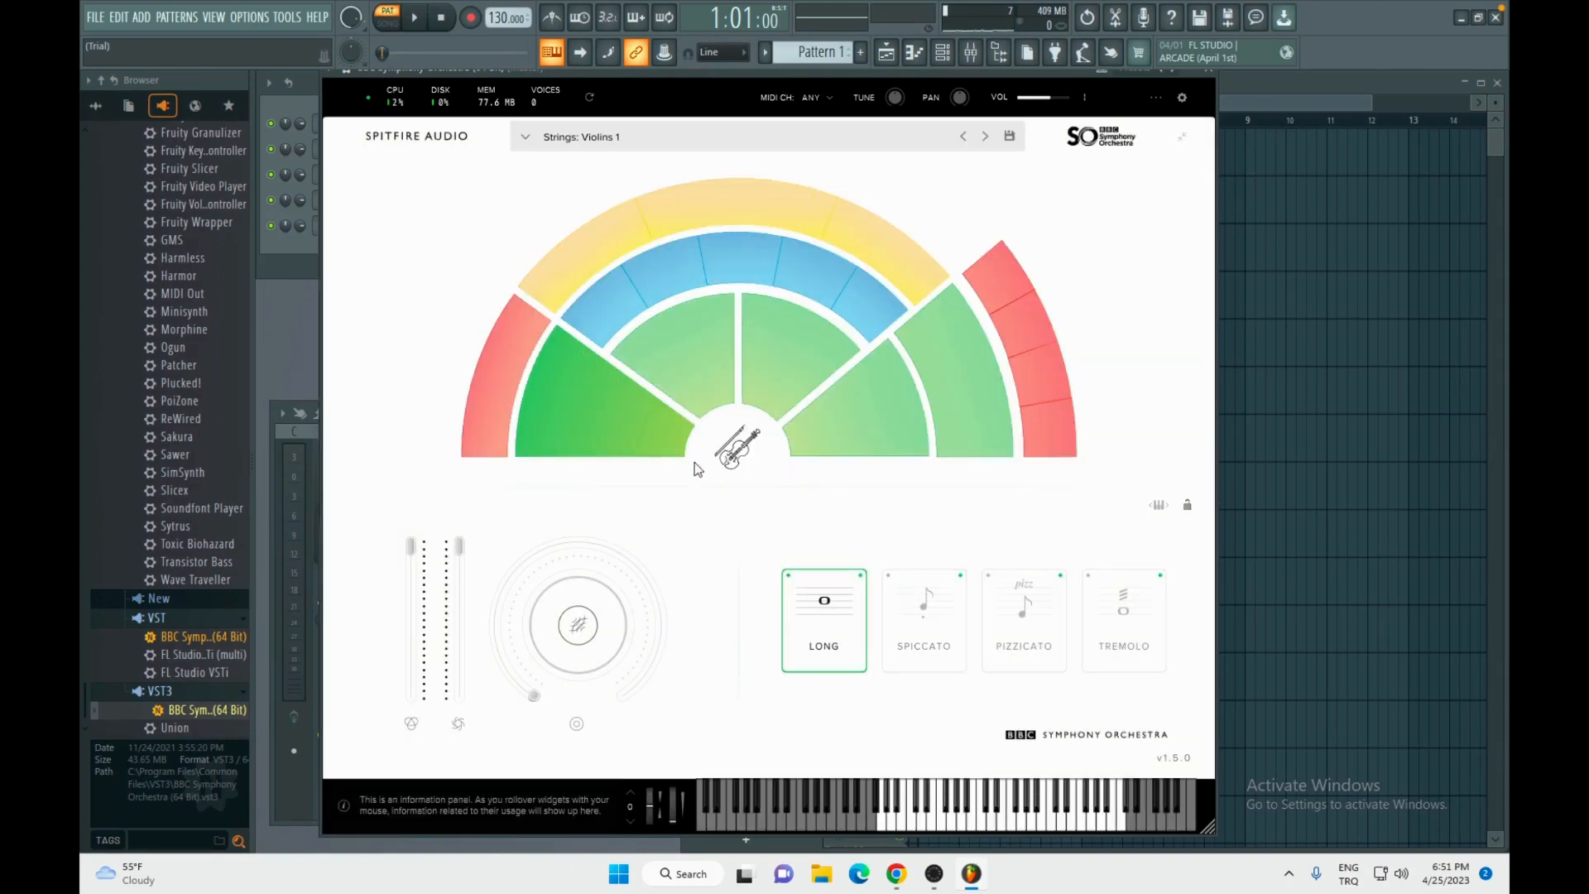
Step: Audition Violins 1 with the Long articulation by playing several notes across the plugin's on-screen keyboard
click(984, 814)
click(1002, 815)
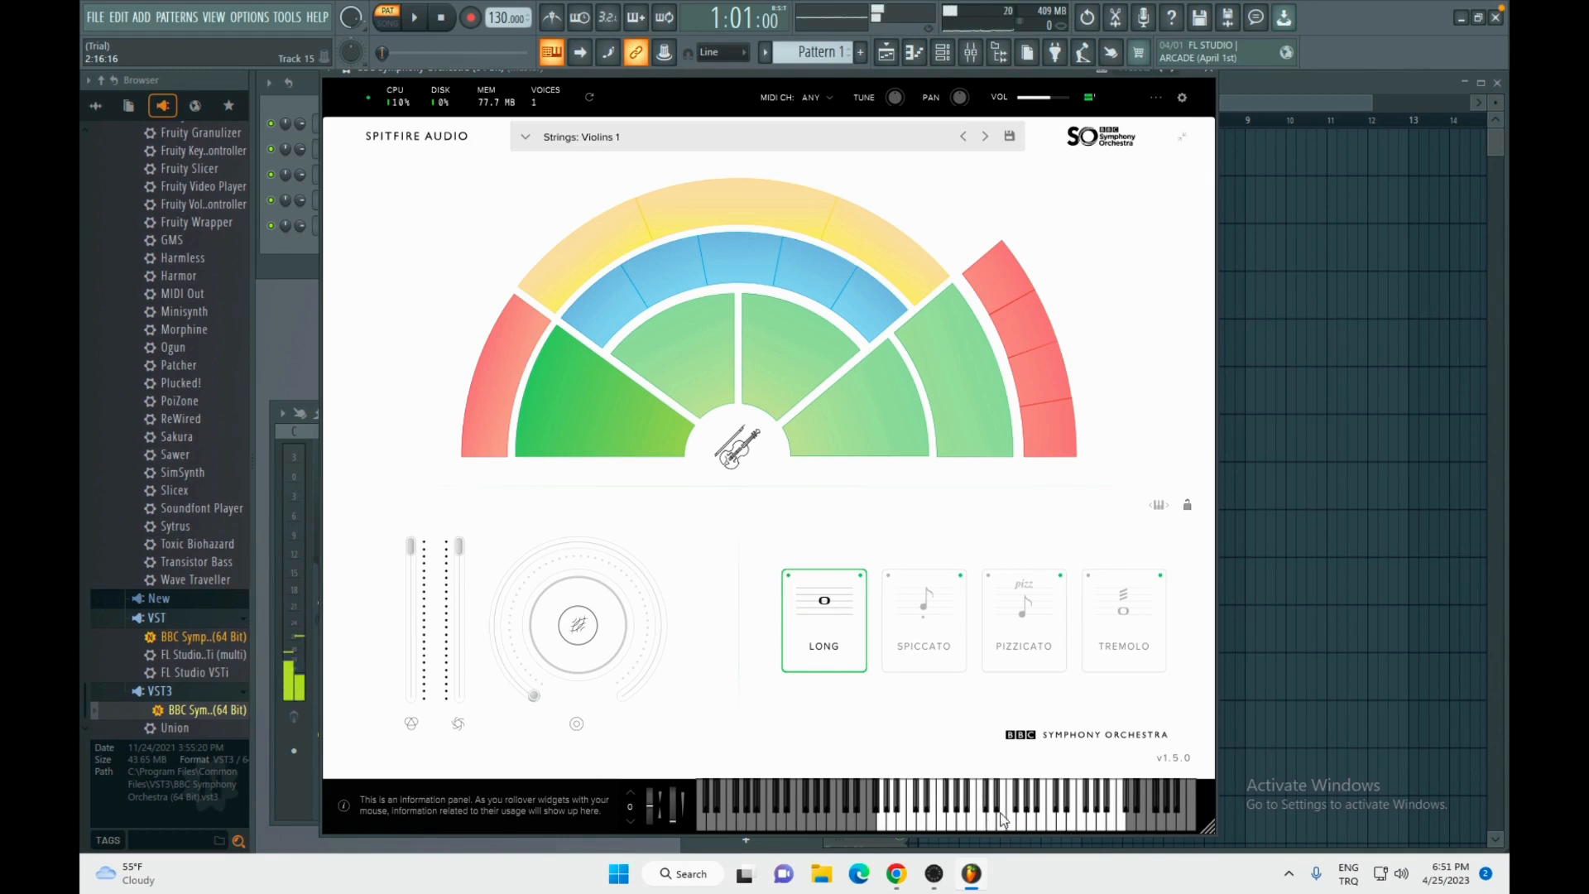
click(1021, 814)
click(1060, 819)
click(994, 824)
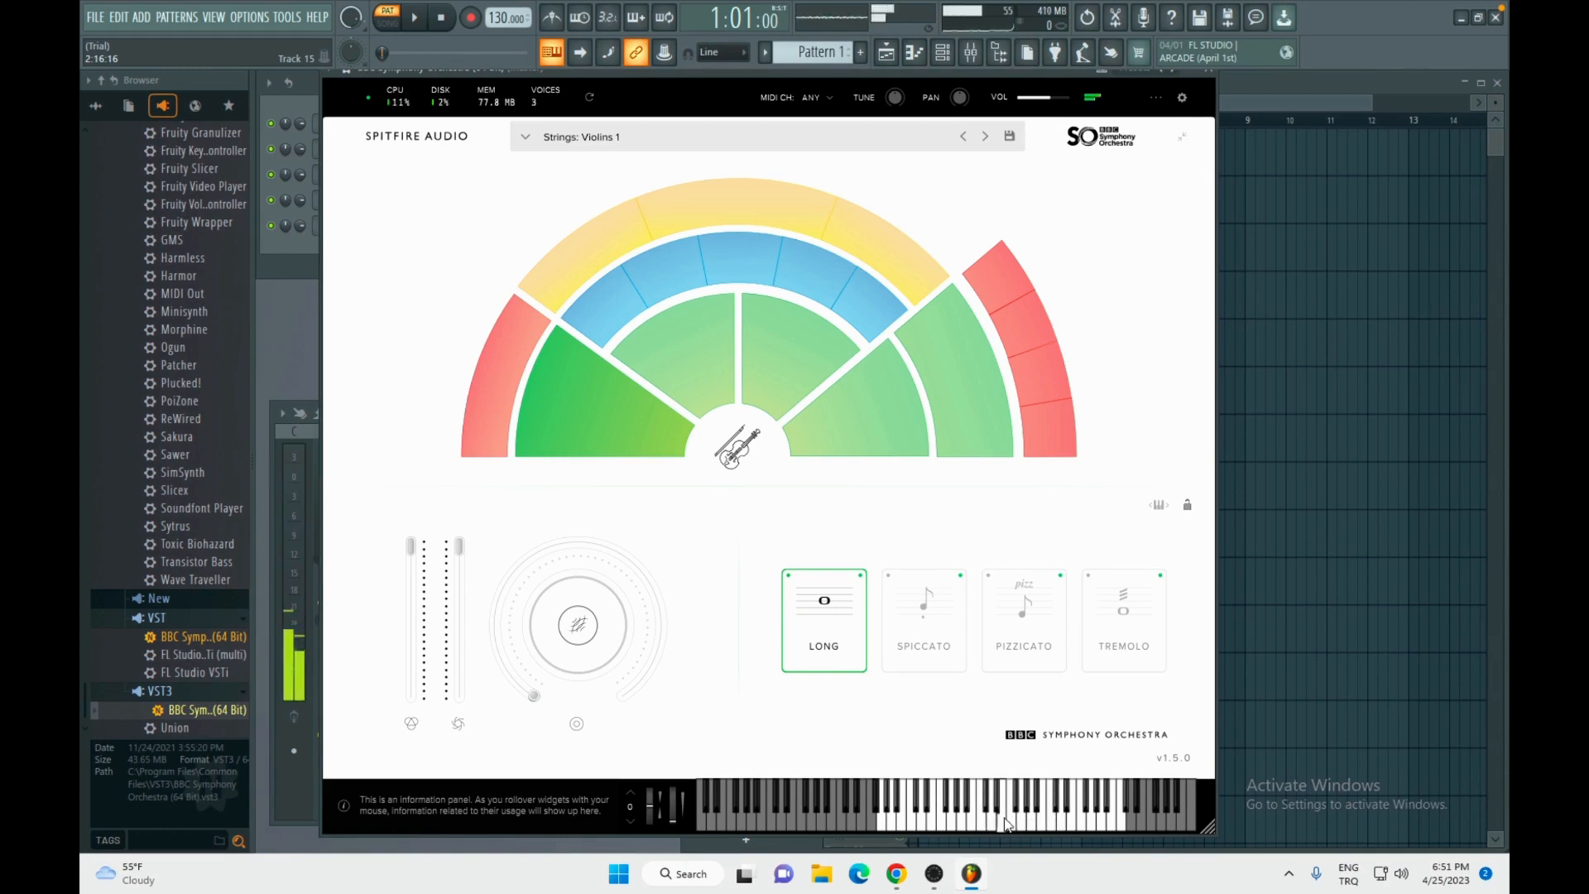
click(951, 825)
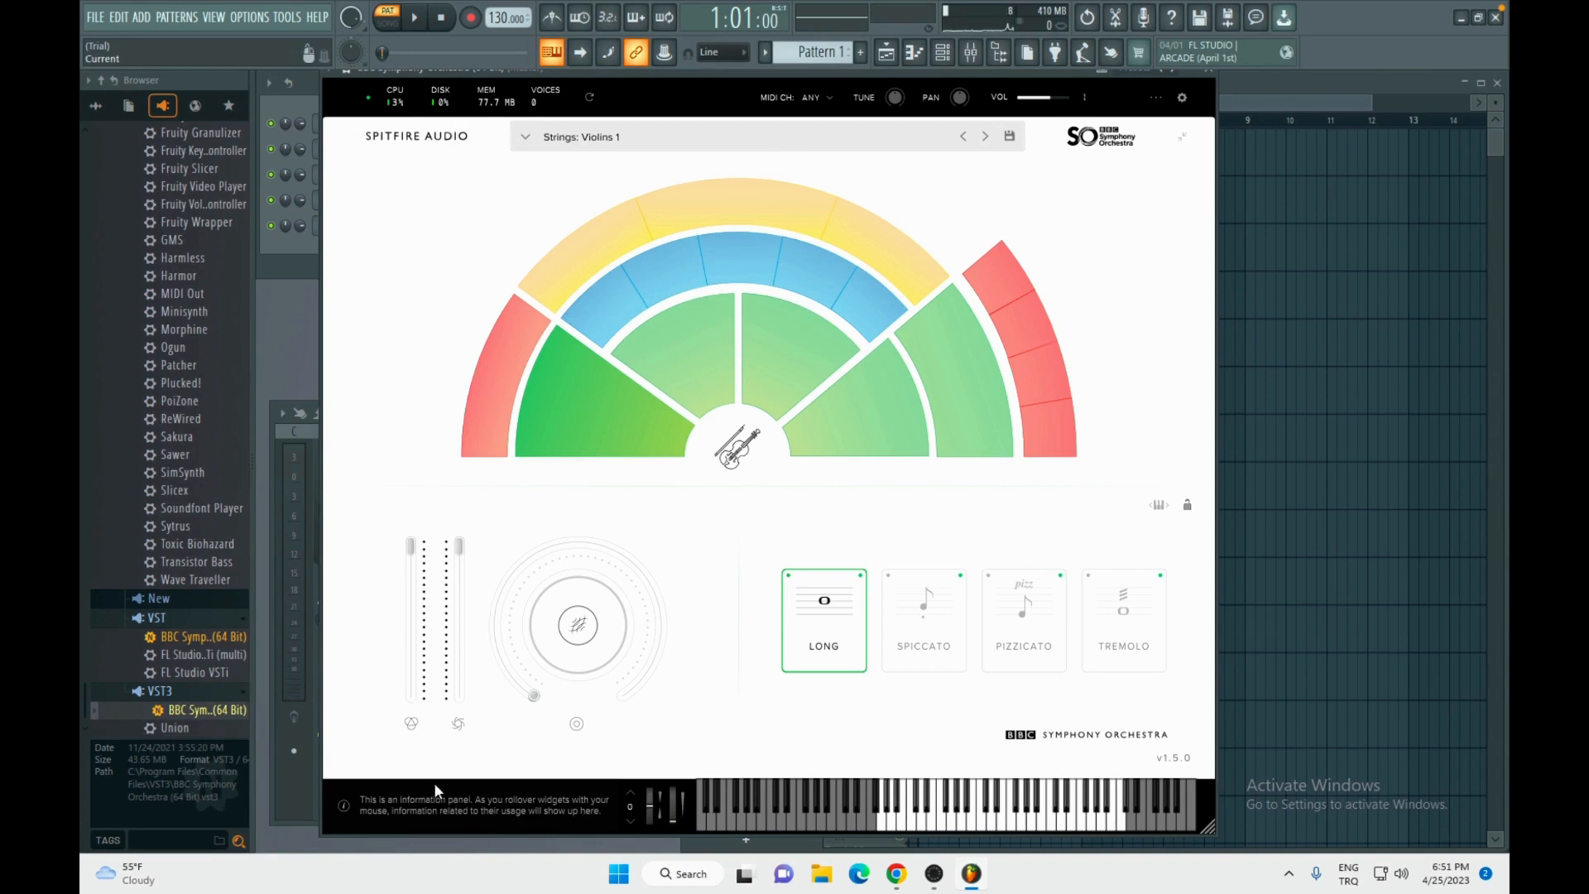
click(1210, 77)
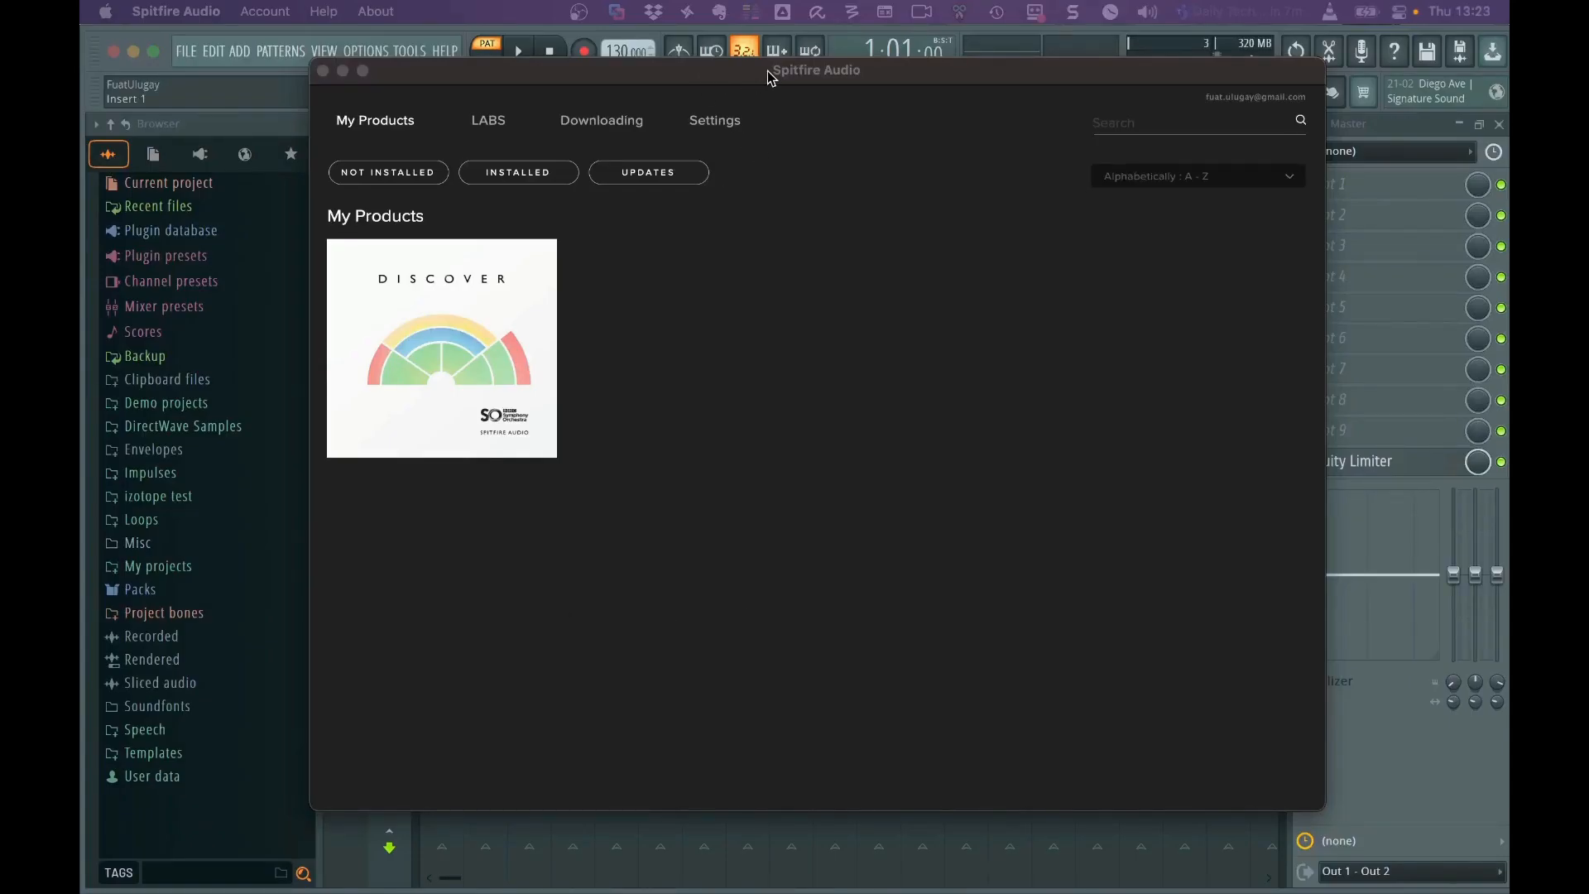
Step: Switch to the Spitfire Audio app and look through the free LABS instruments available to install
drag(767, 71, 869, 77)
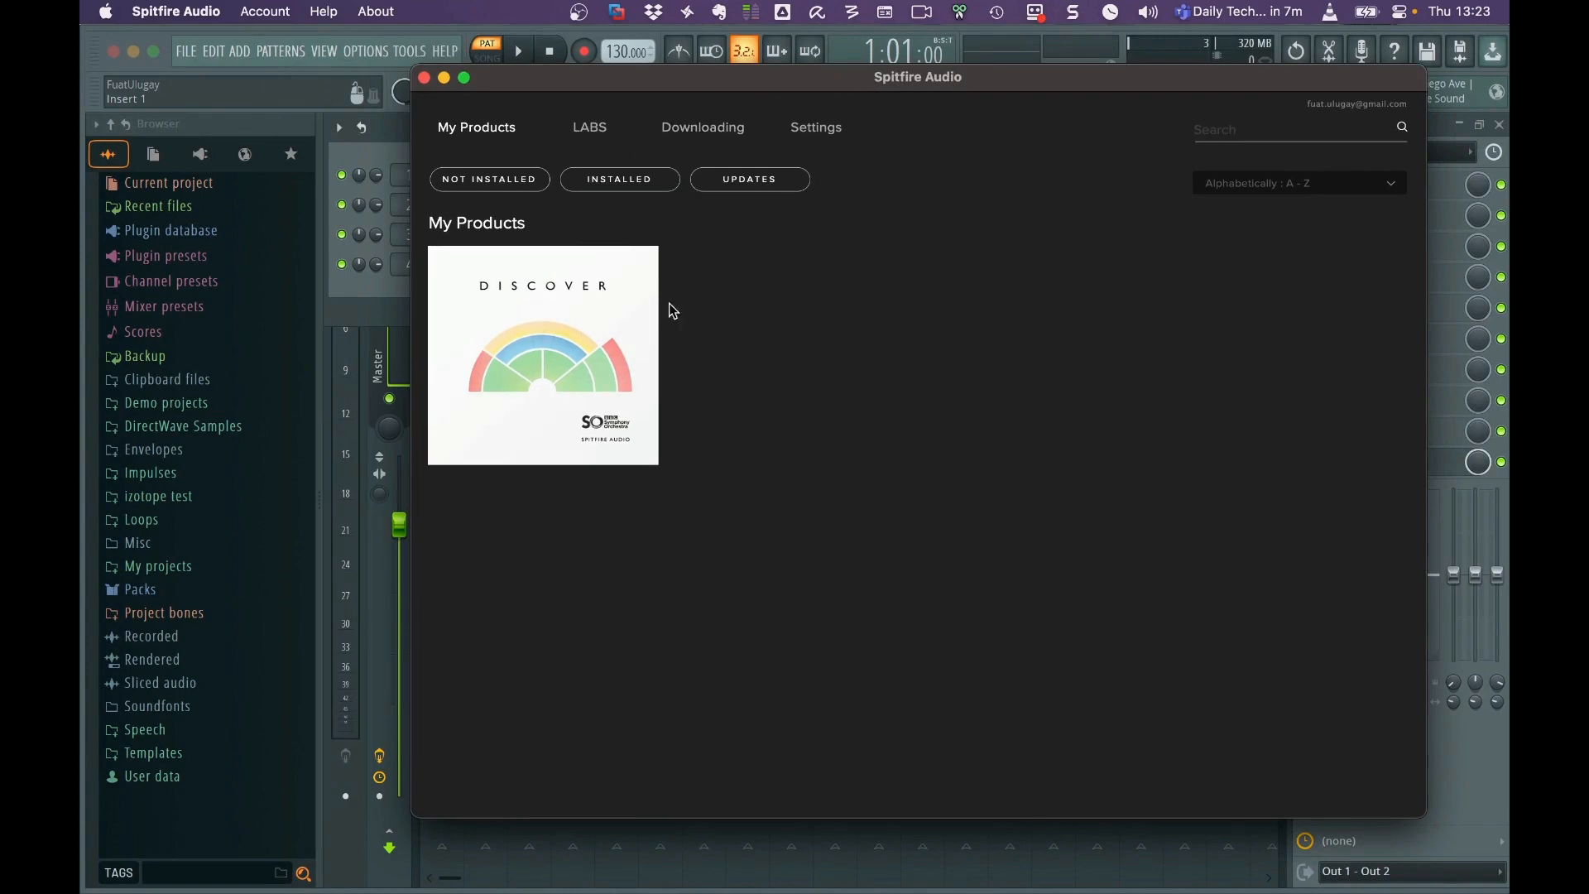
click(589, 133)
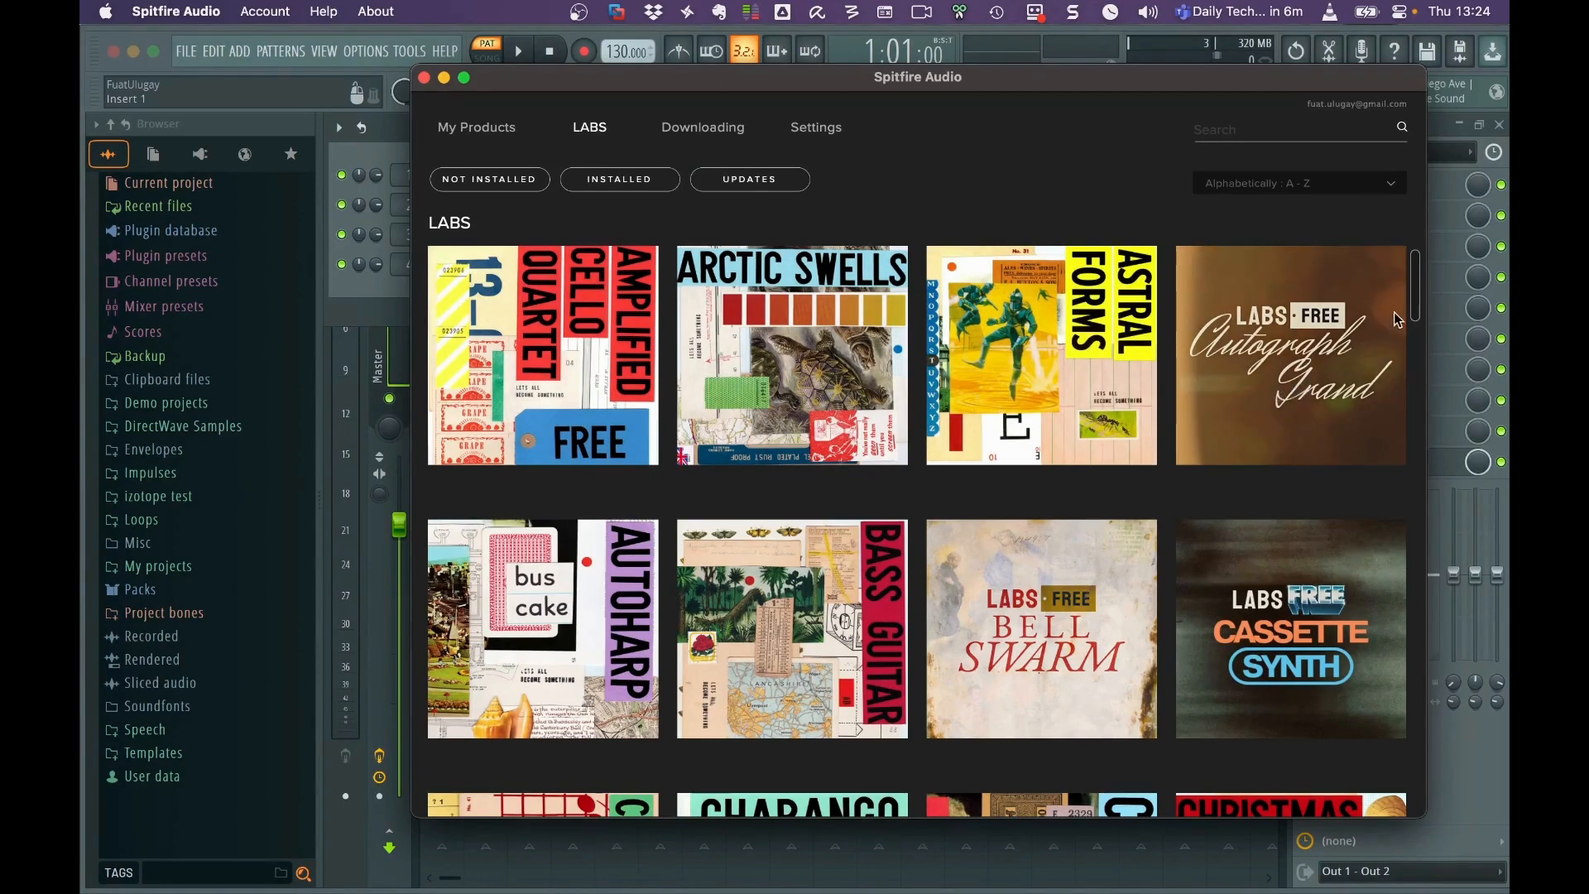
scroll(1324, 430, down, 3)
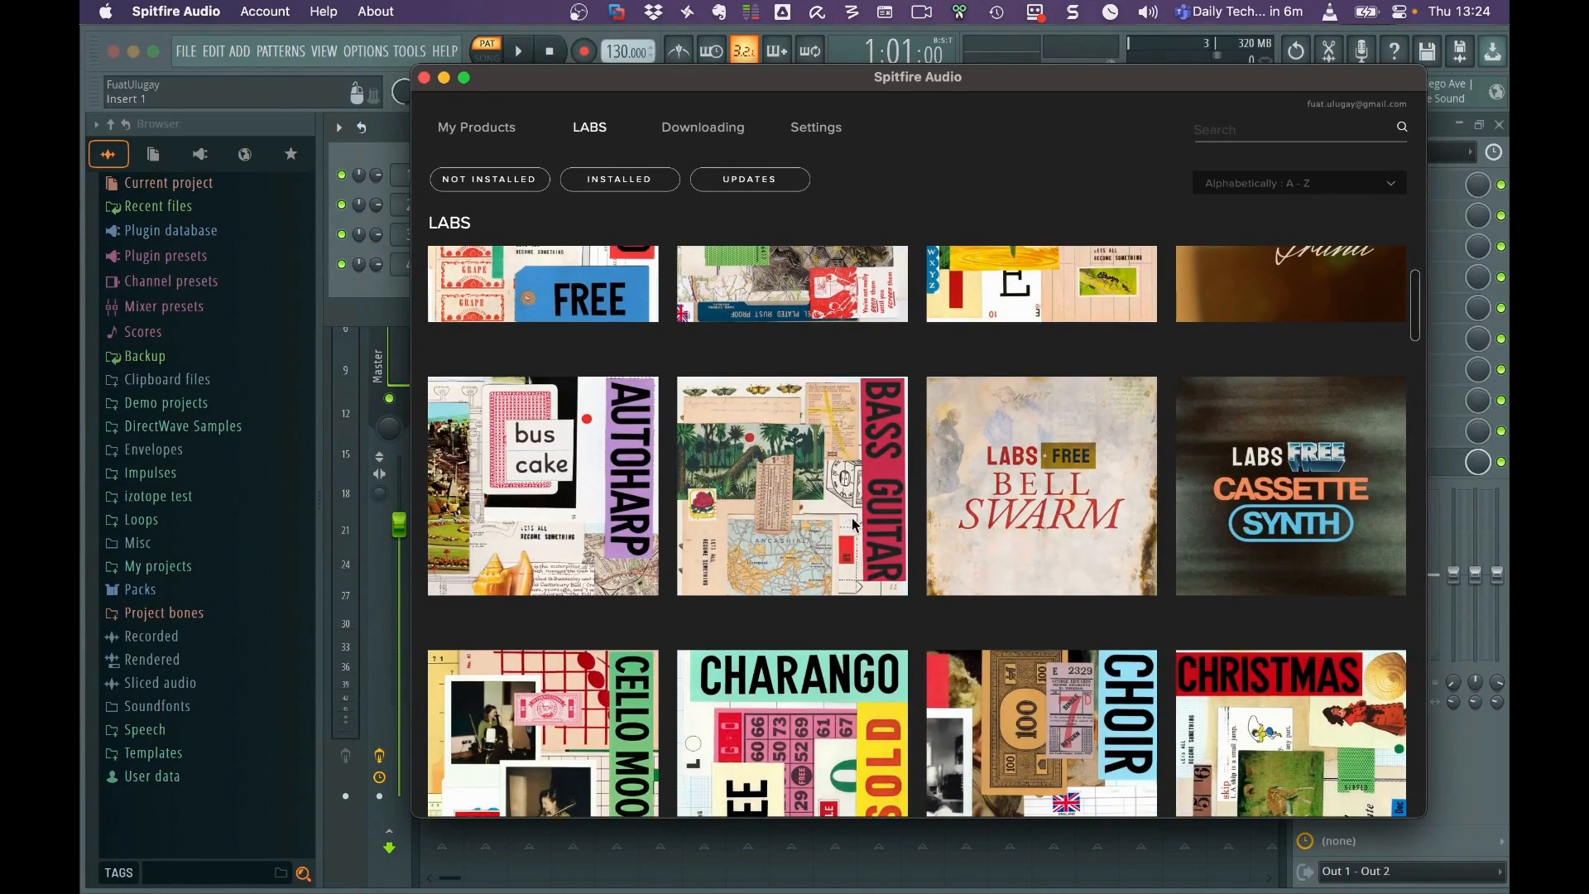
scroll(1068, 531, down, 2)
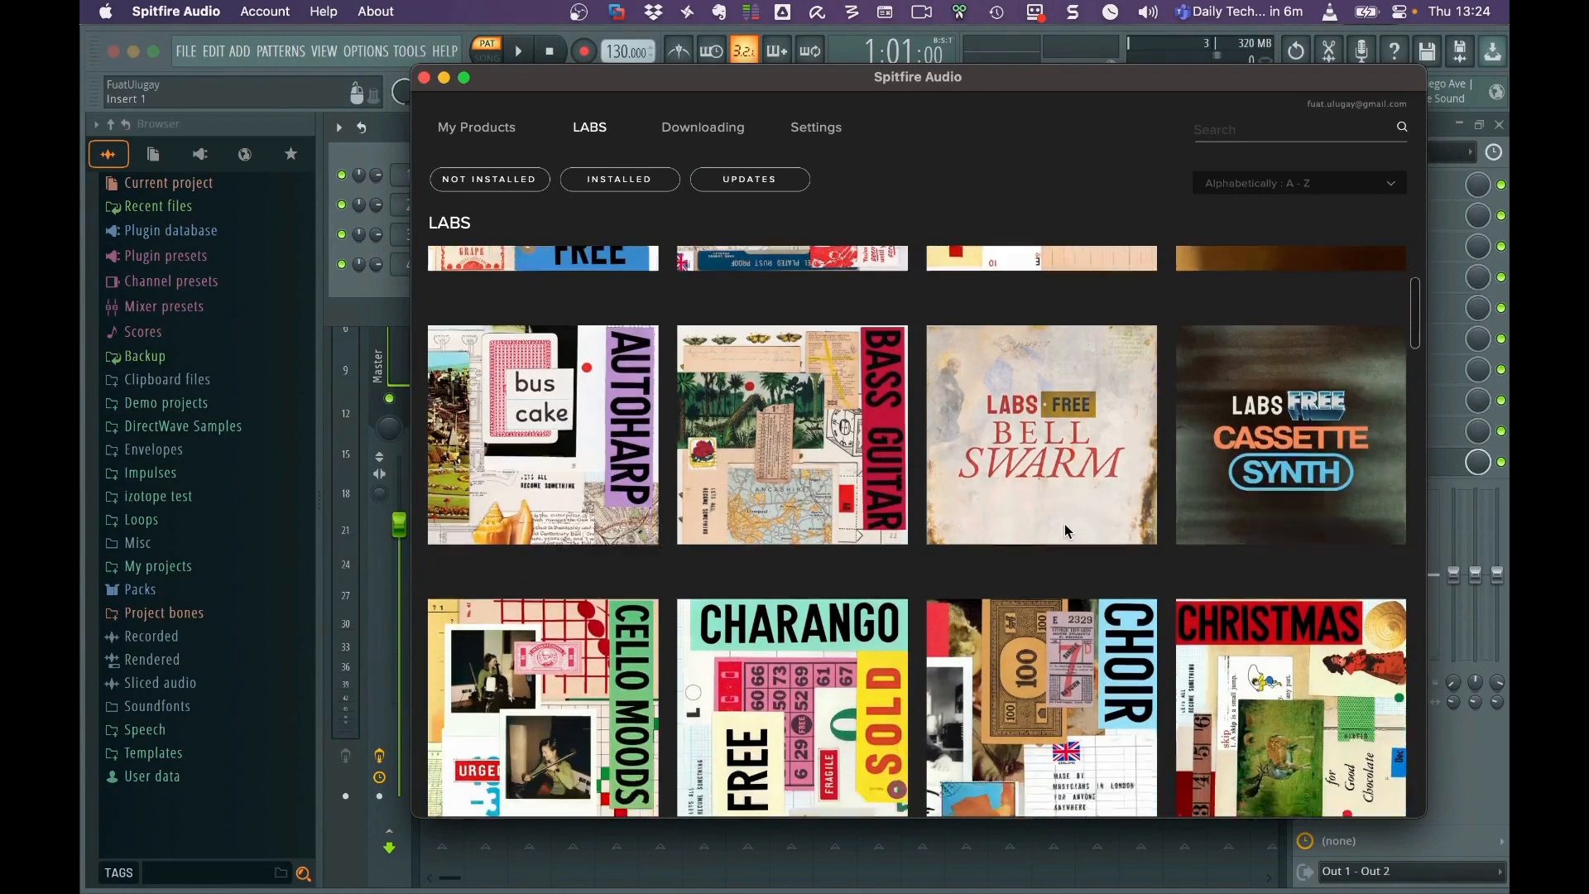
scroll(1064, 529, down, 3)
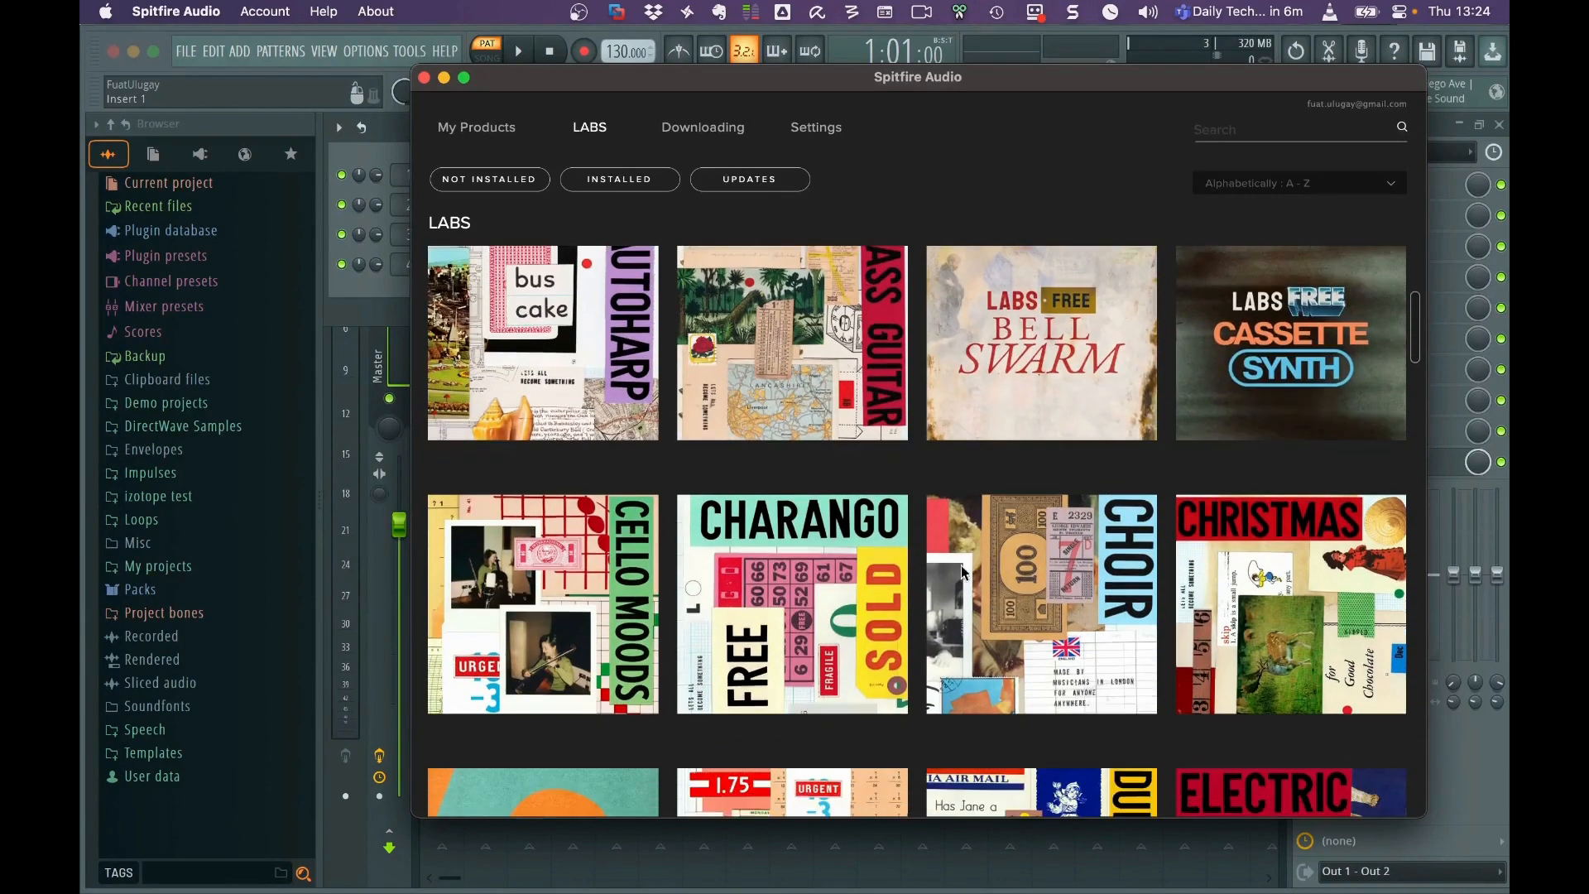
scroll(950, 566, down, 6)
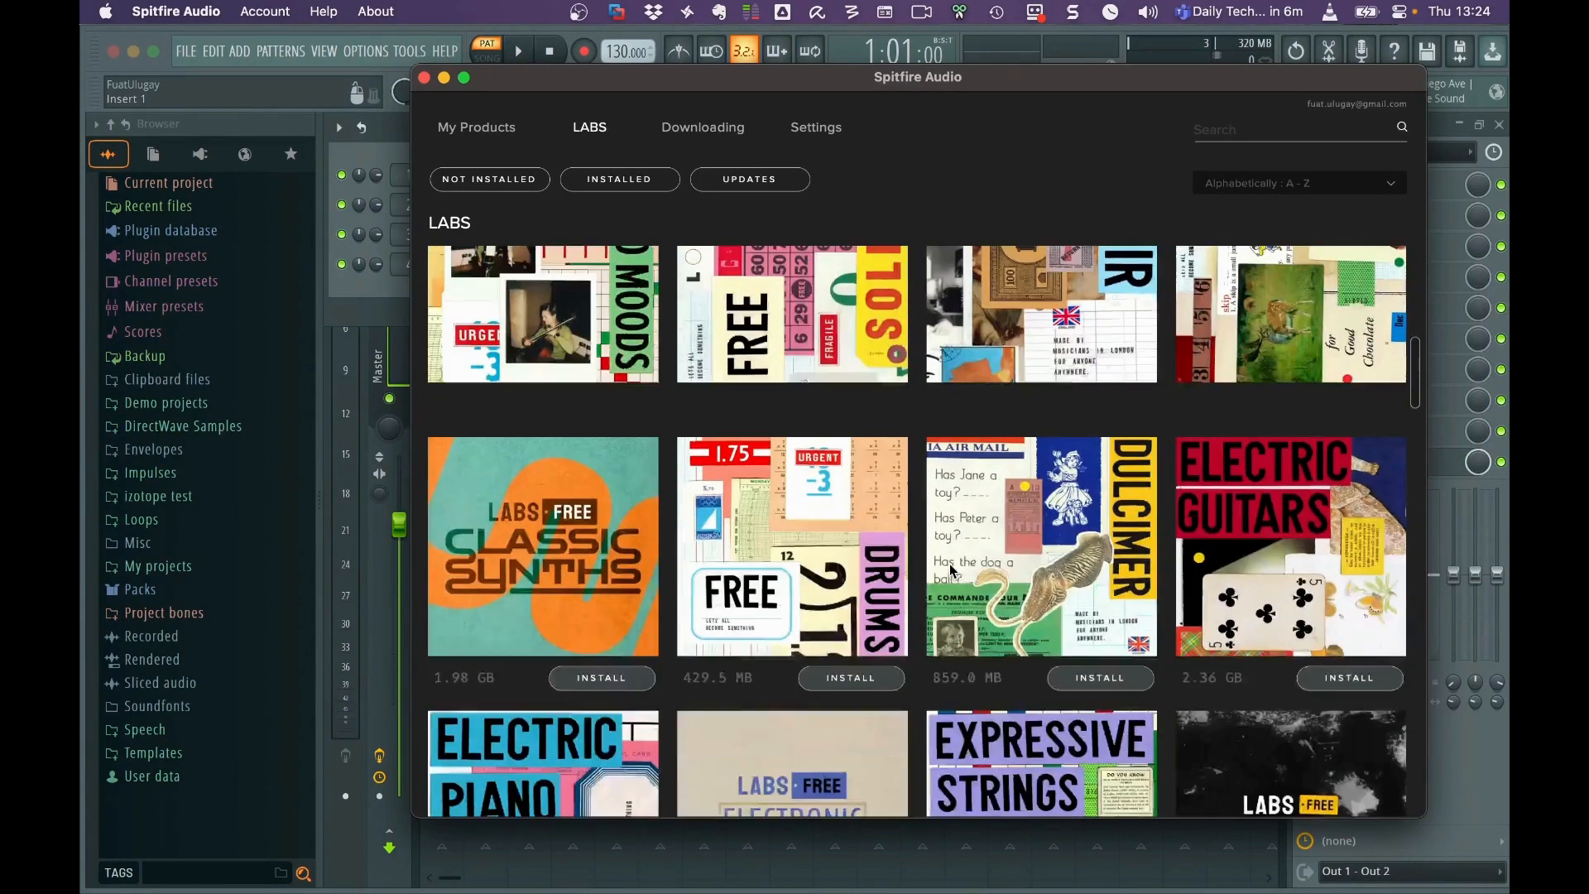
scroll(956, 596, down, 3)
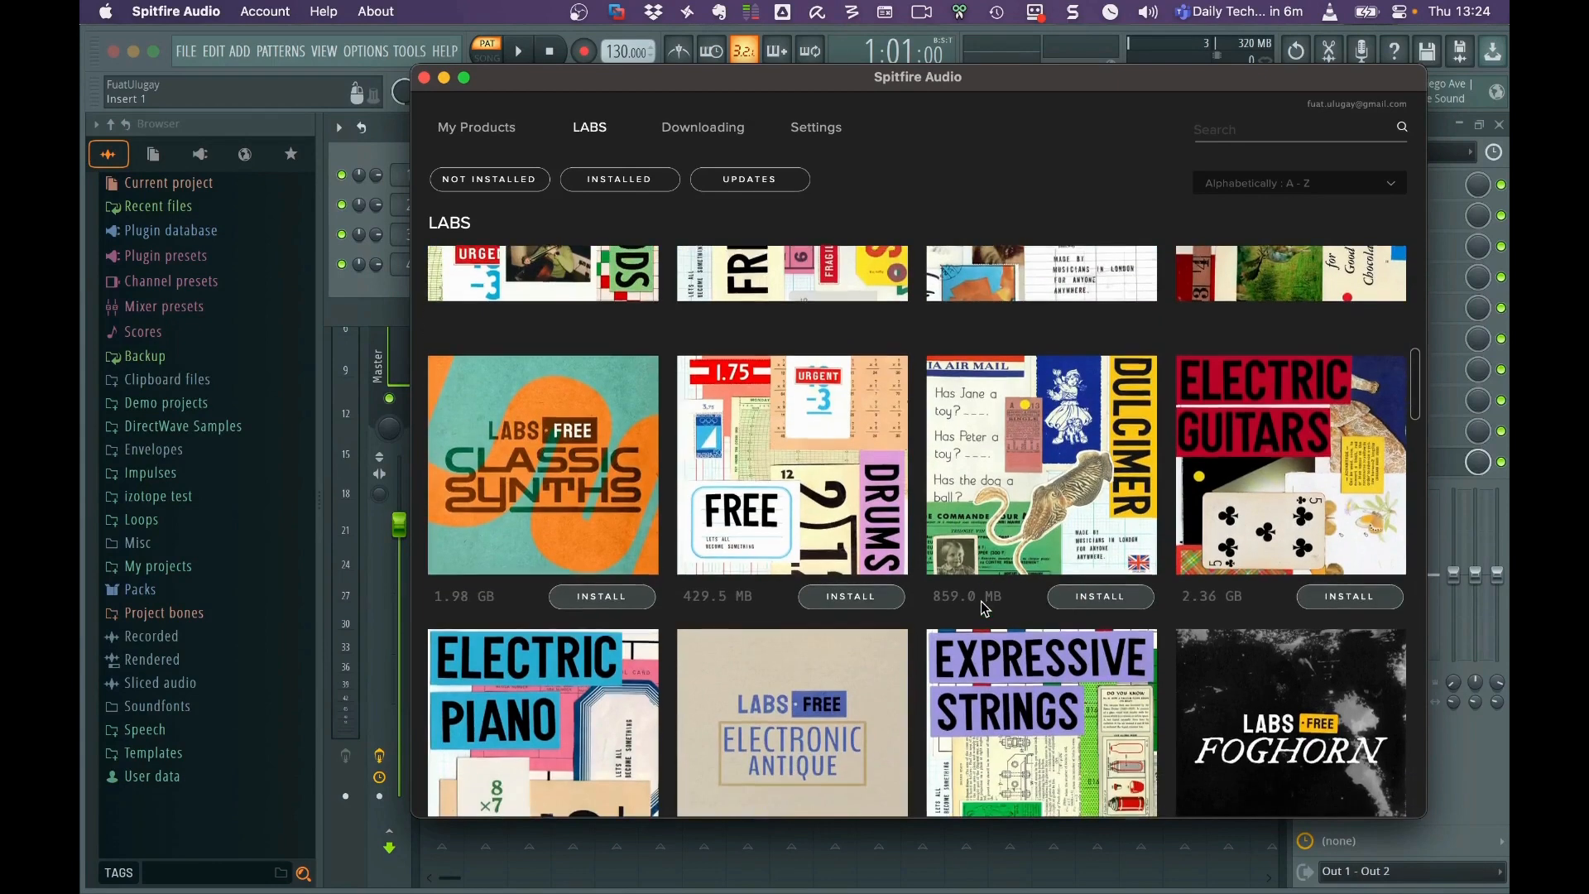
scroll(1019, 631, down, 1)
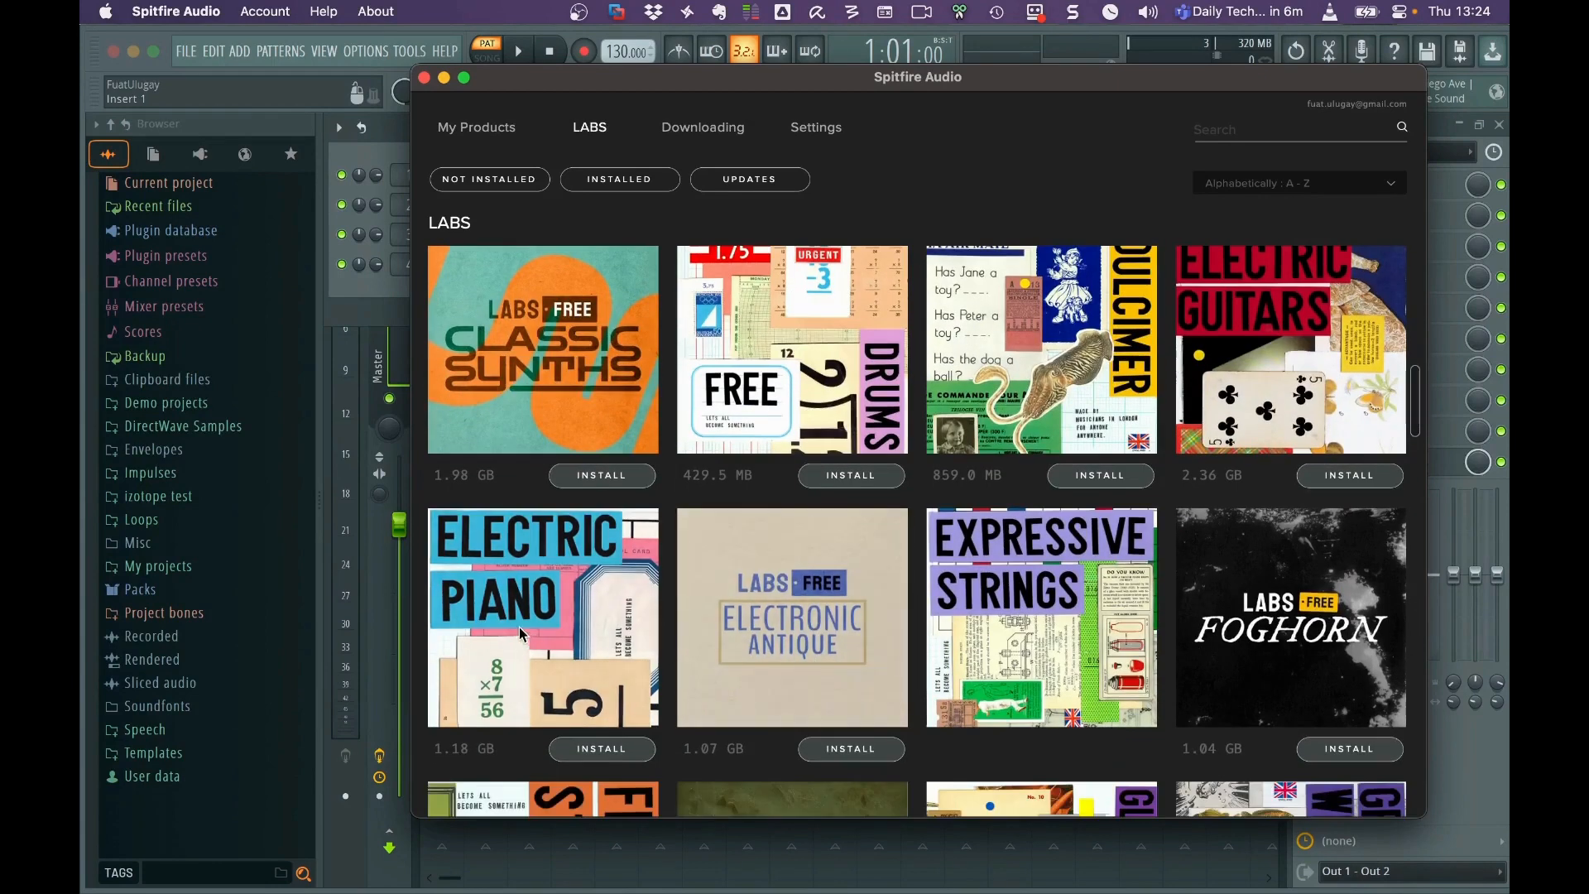
scroll(1154, 653, down, 2)
scroll(1155, 653, down, 4)
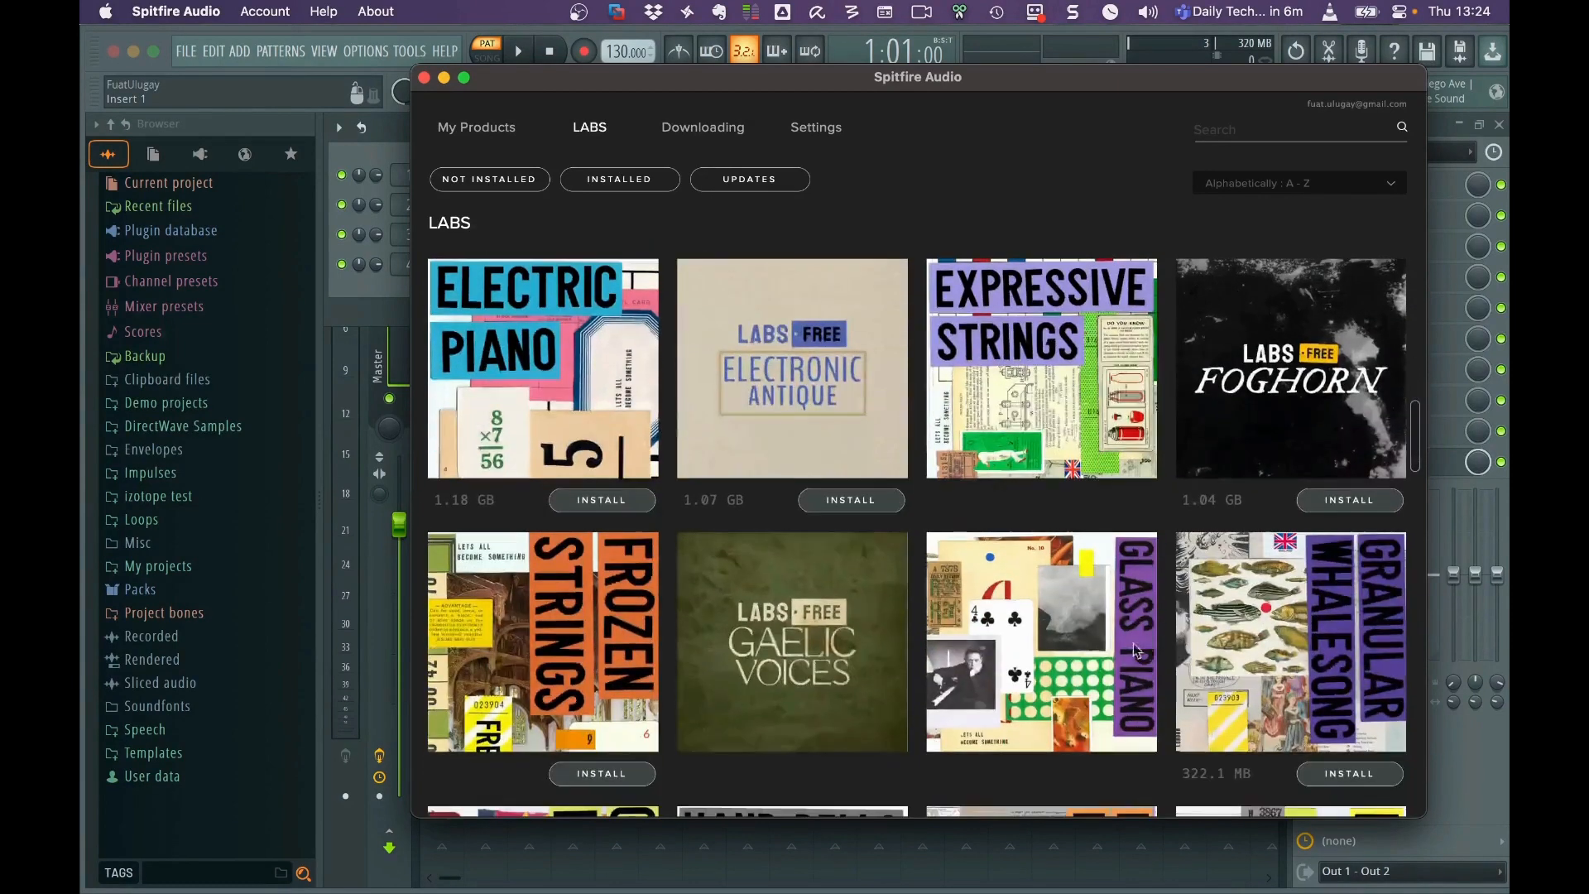
scroll(902, 665, down, 1)
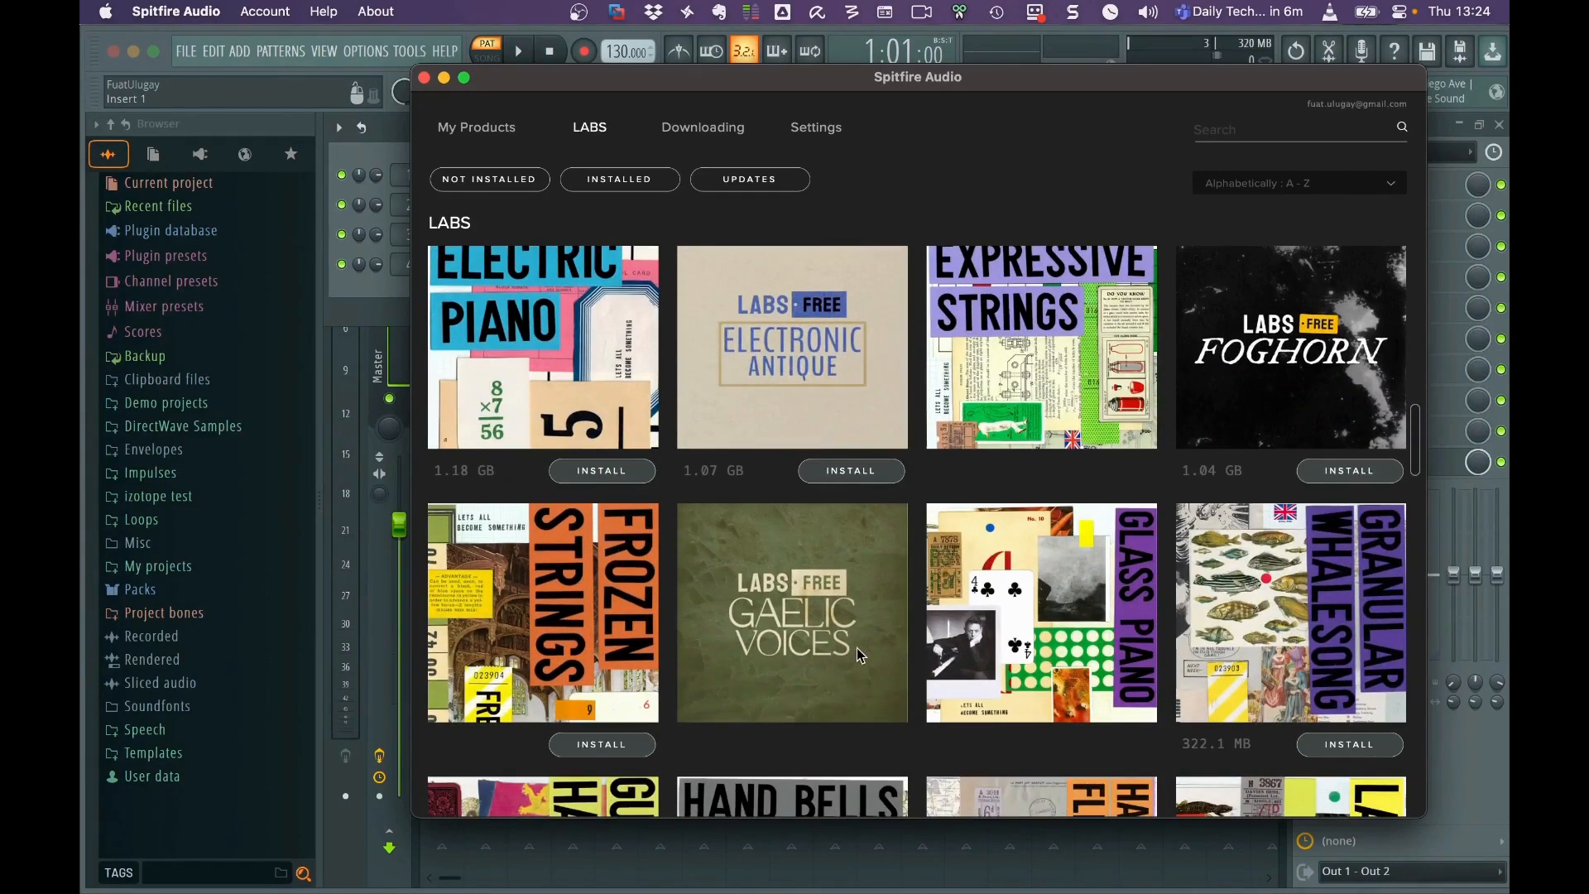
scroll(985, 638, down, 6)
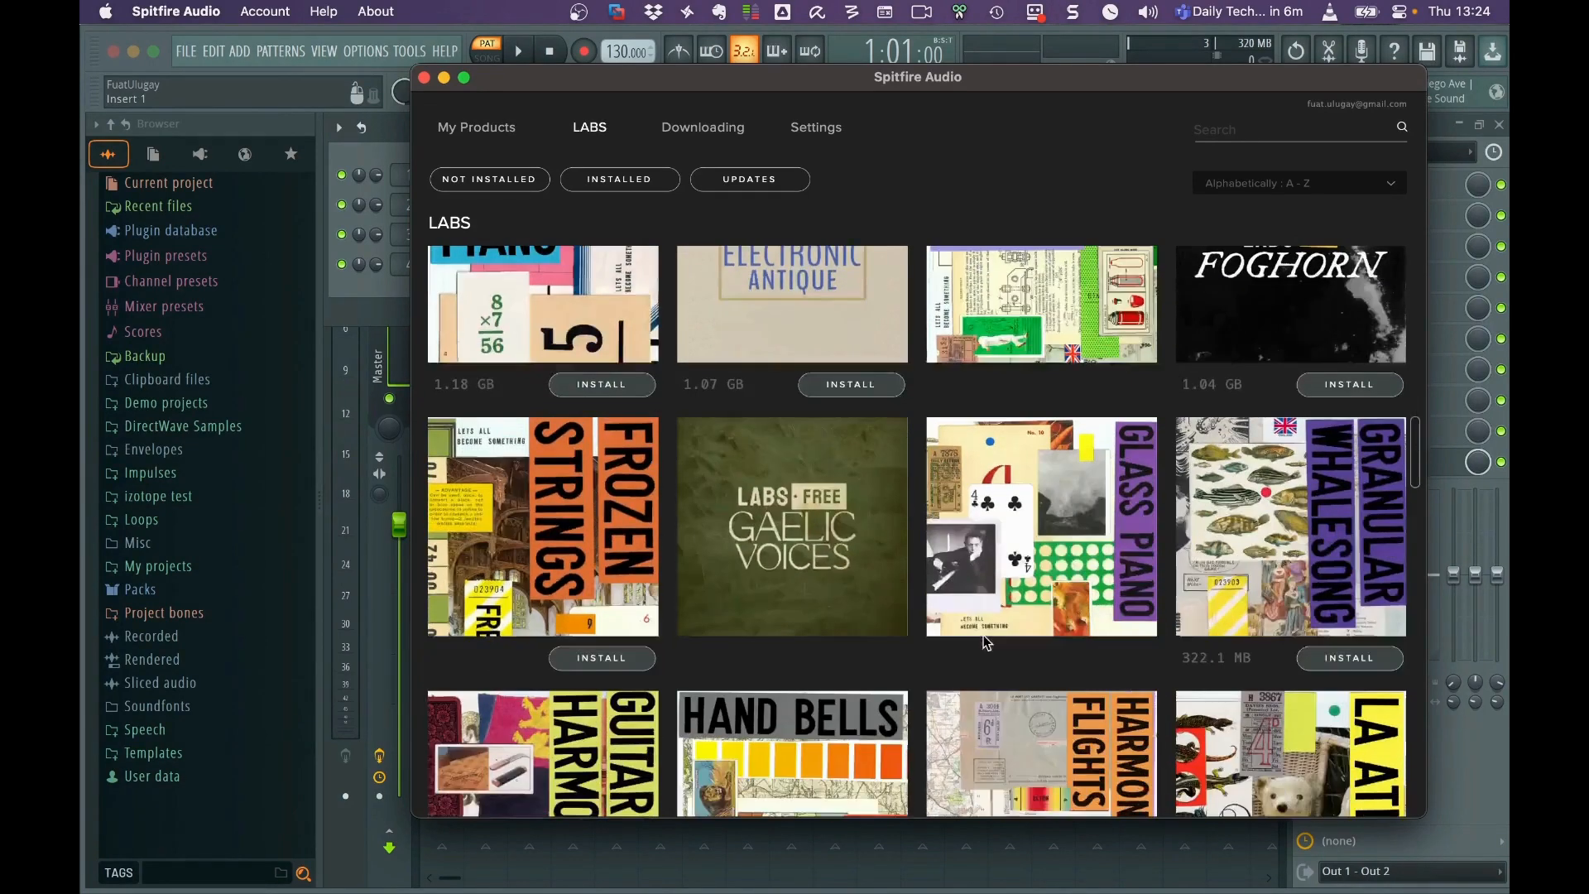
scroll(984, 639, down, 4)
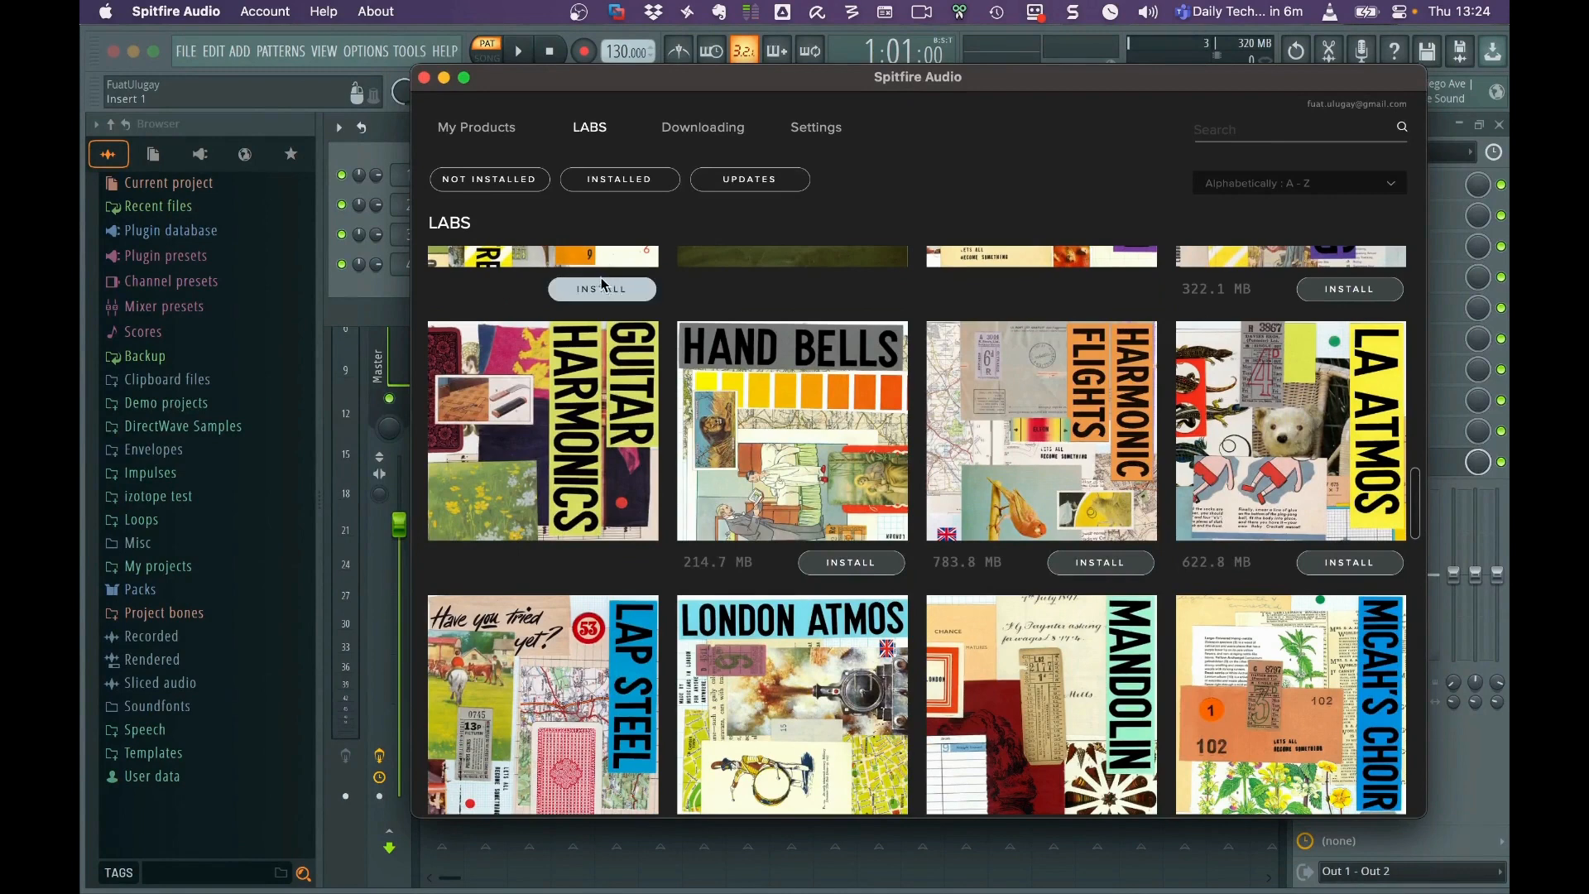
Step: Quit the Spitfire Audio app despite the download in progress
click(425, 79)
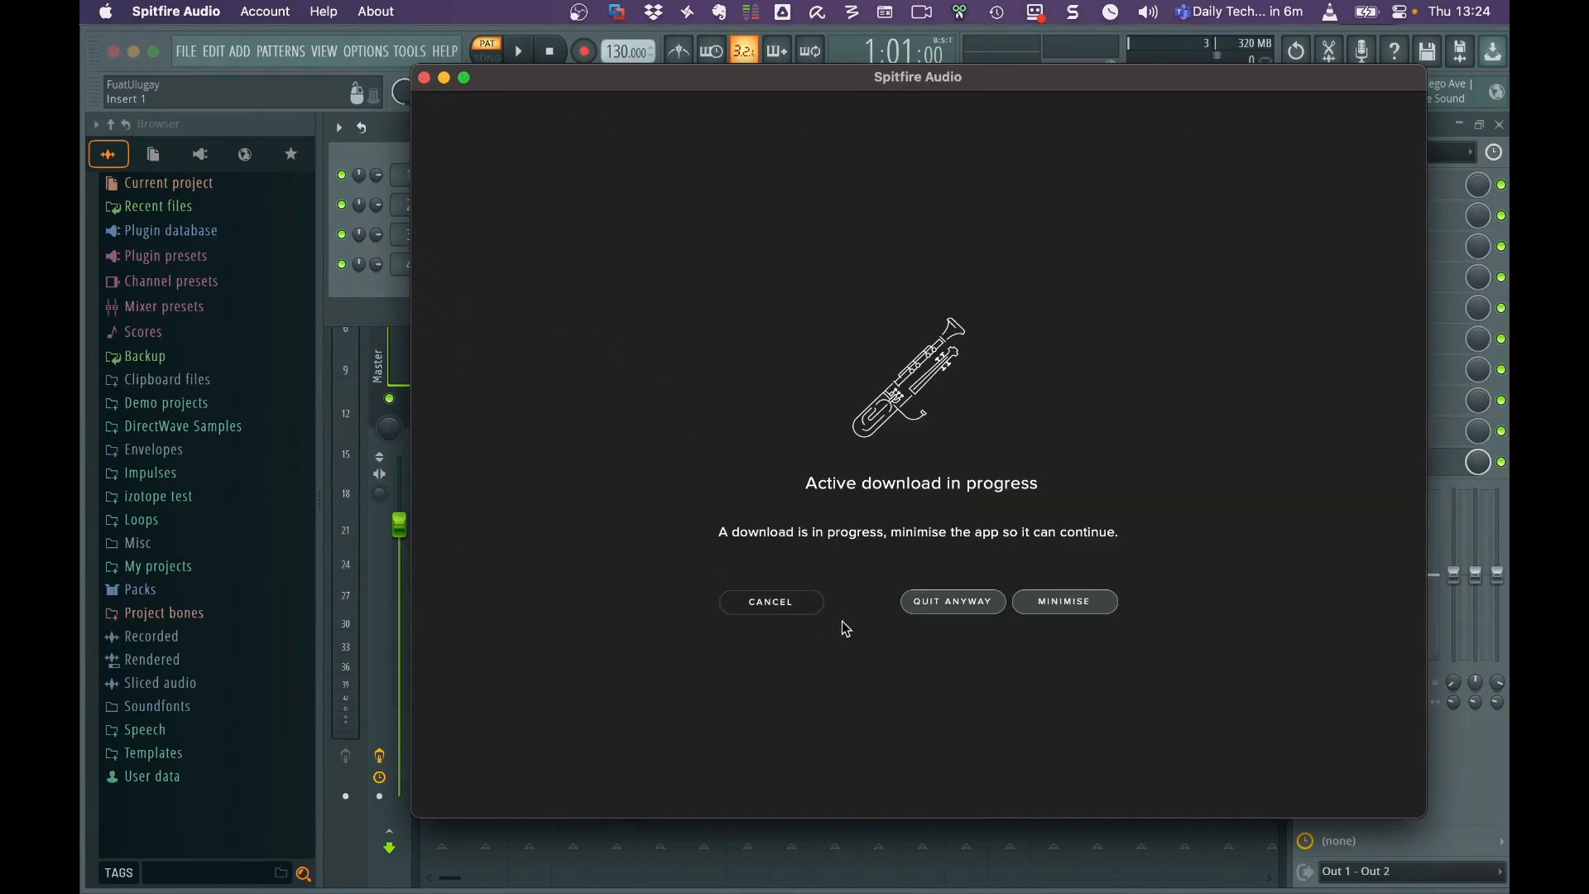
click(940, 603)
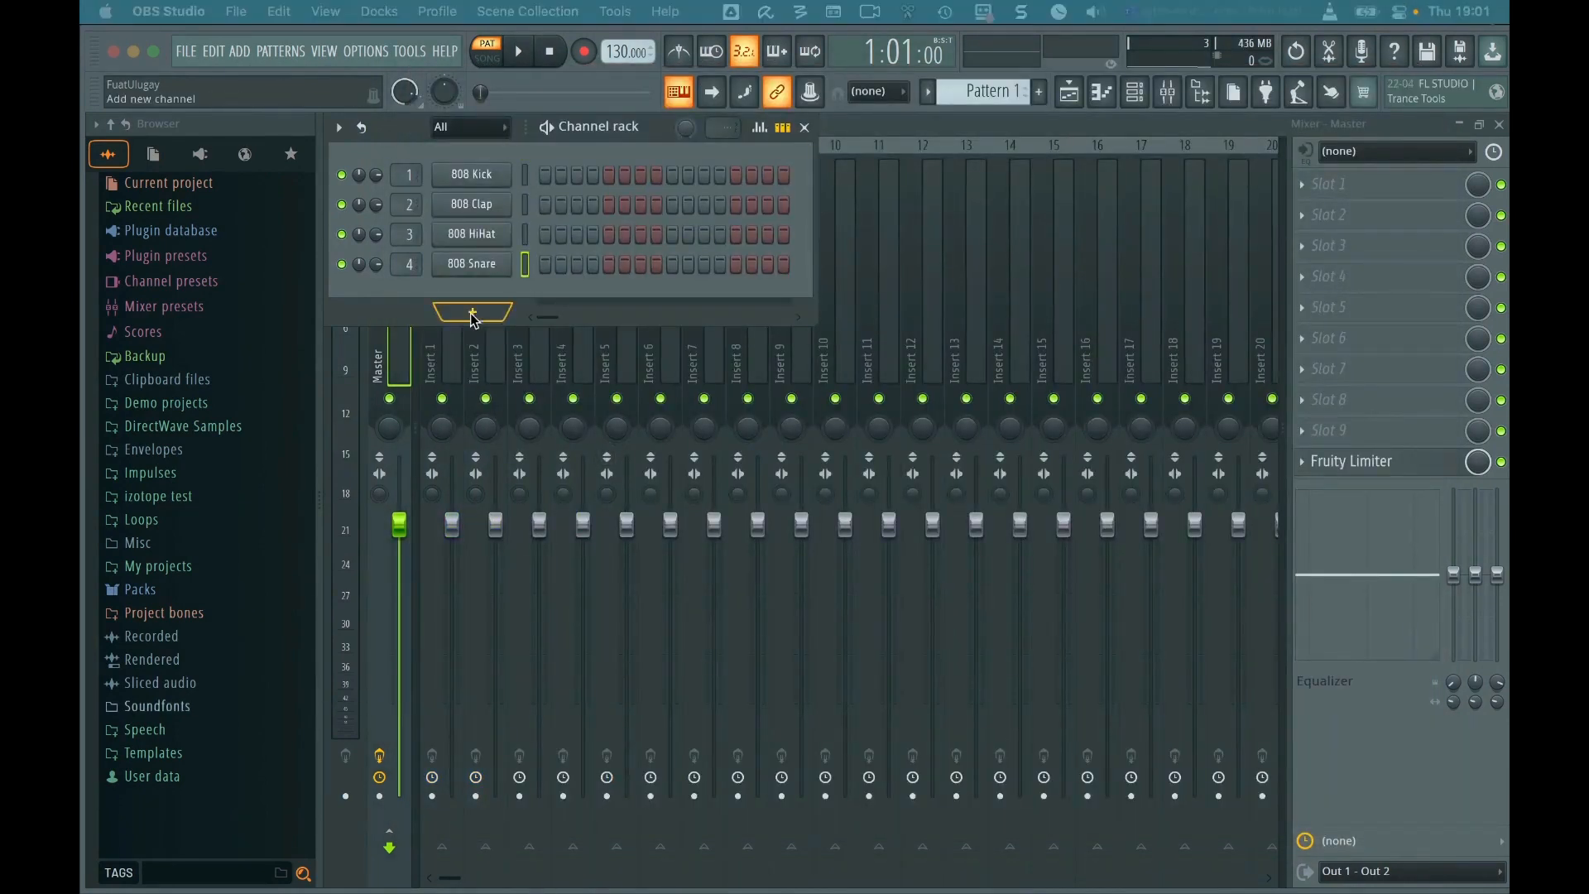
Step: Switch to FL Studio, search all generator plugins for "labs" and add the VST3 + VST version of LABS to the channel rack
click(473, 314)
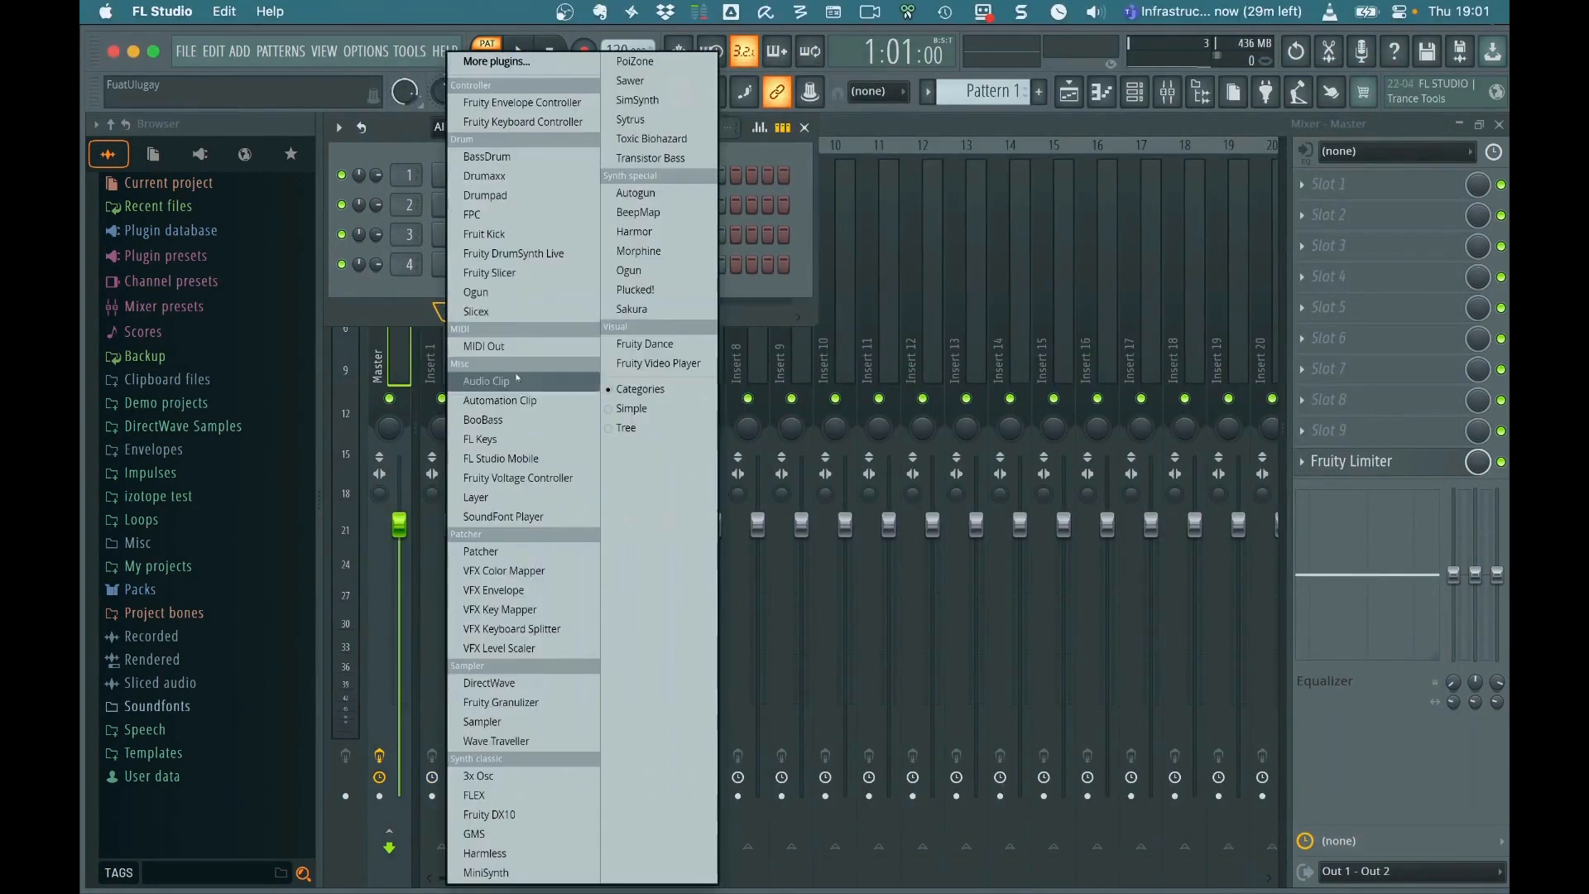
click(513, 63)
text(labs)
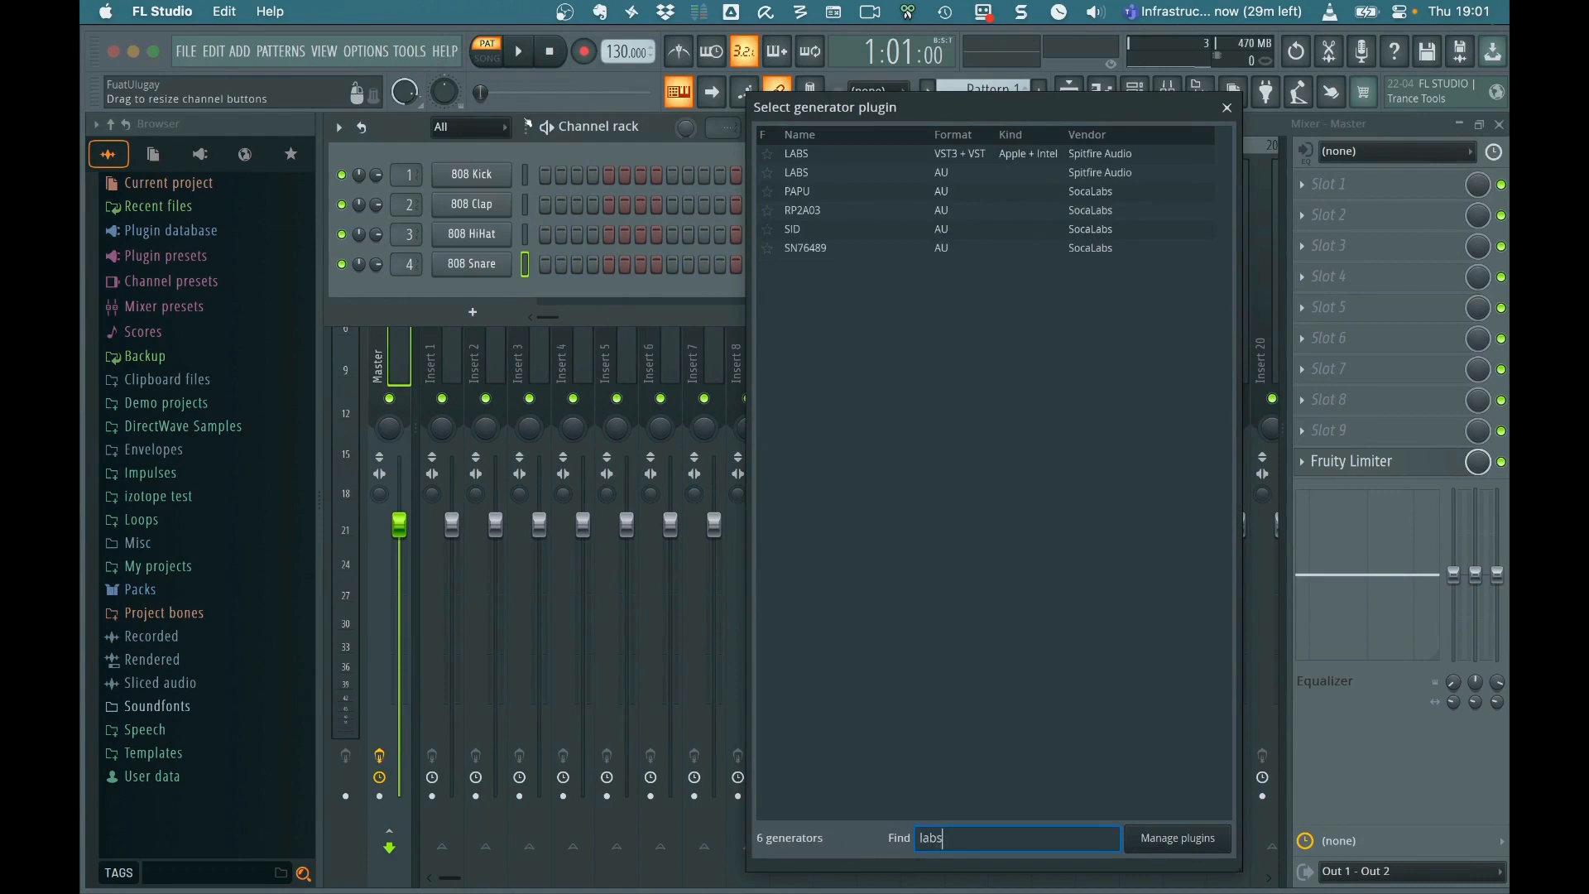
double_click(836, 156)
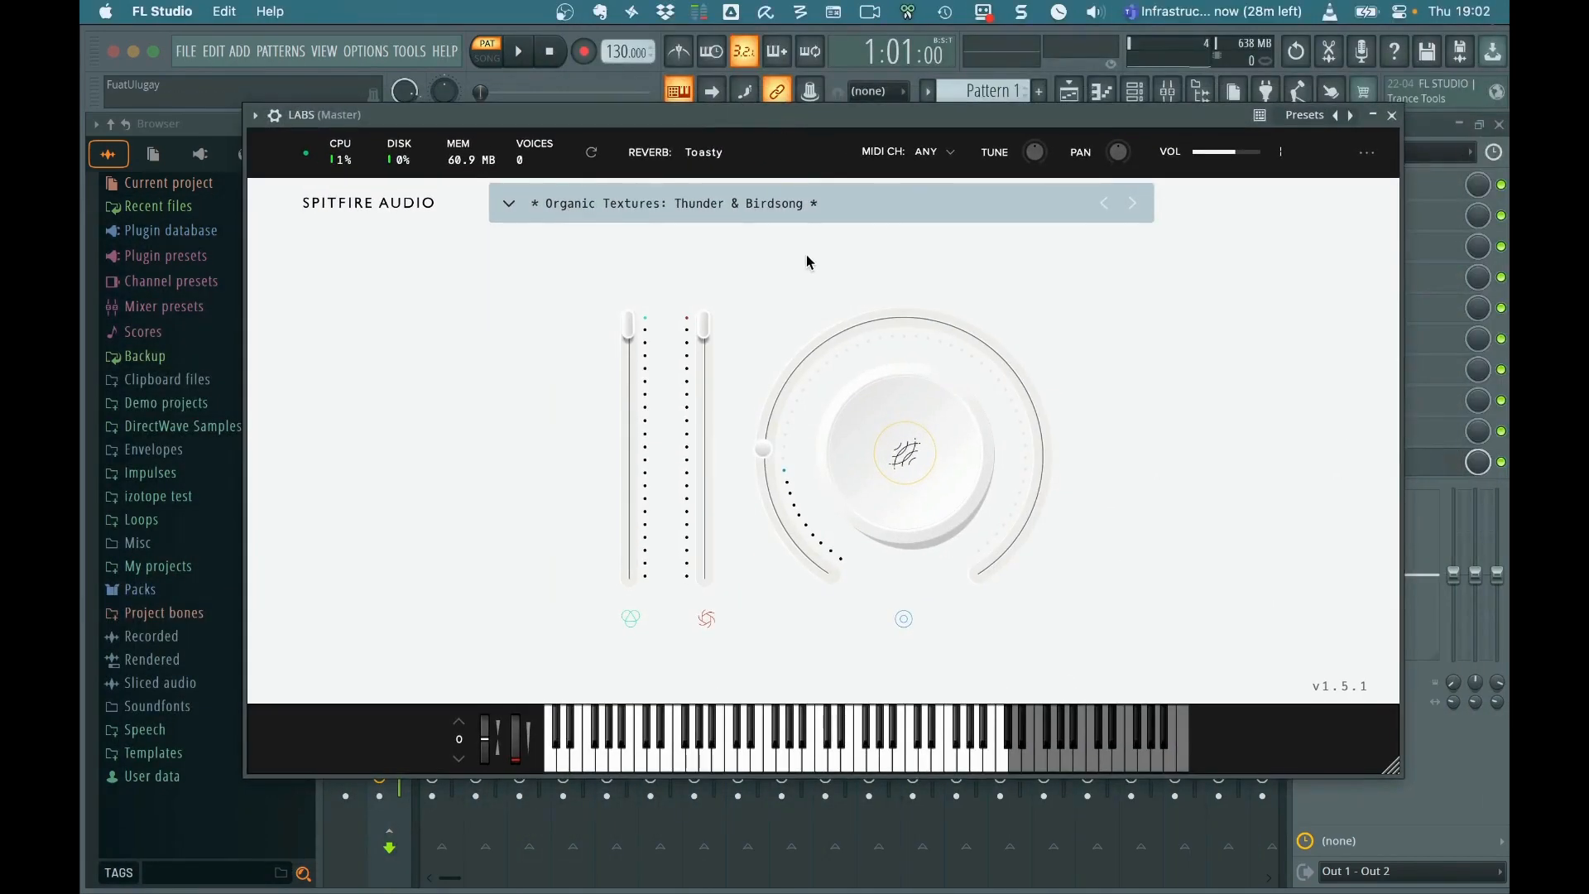
Step: Filter the LABS presets by Piano and load The Grand from Autograph Grand
click(636, 214)
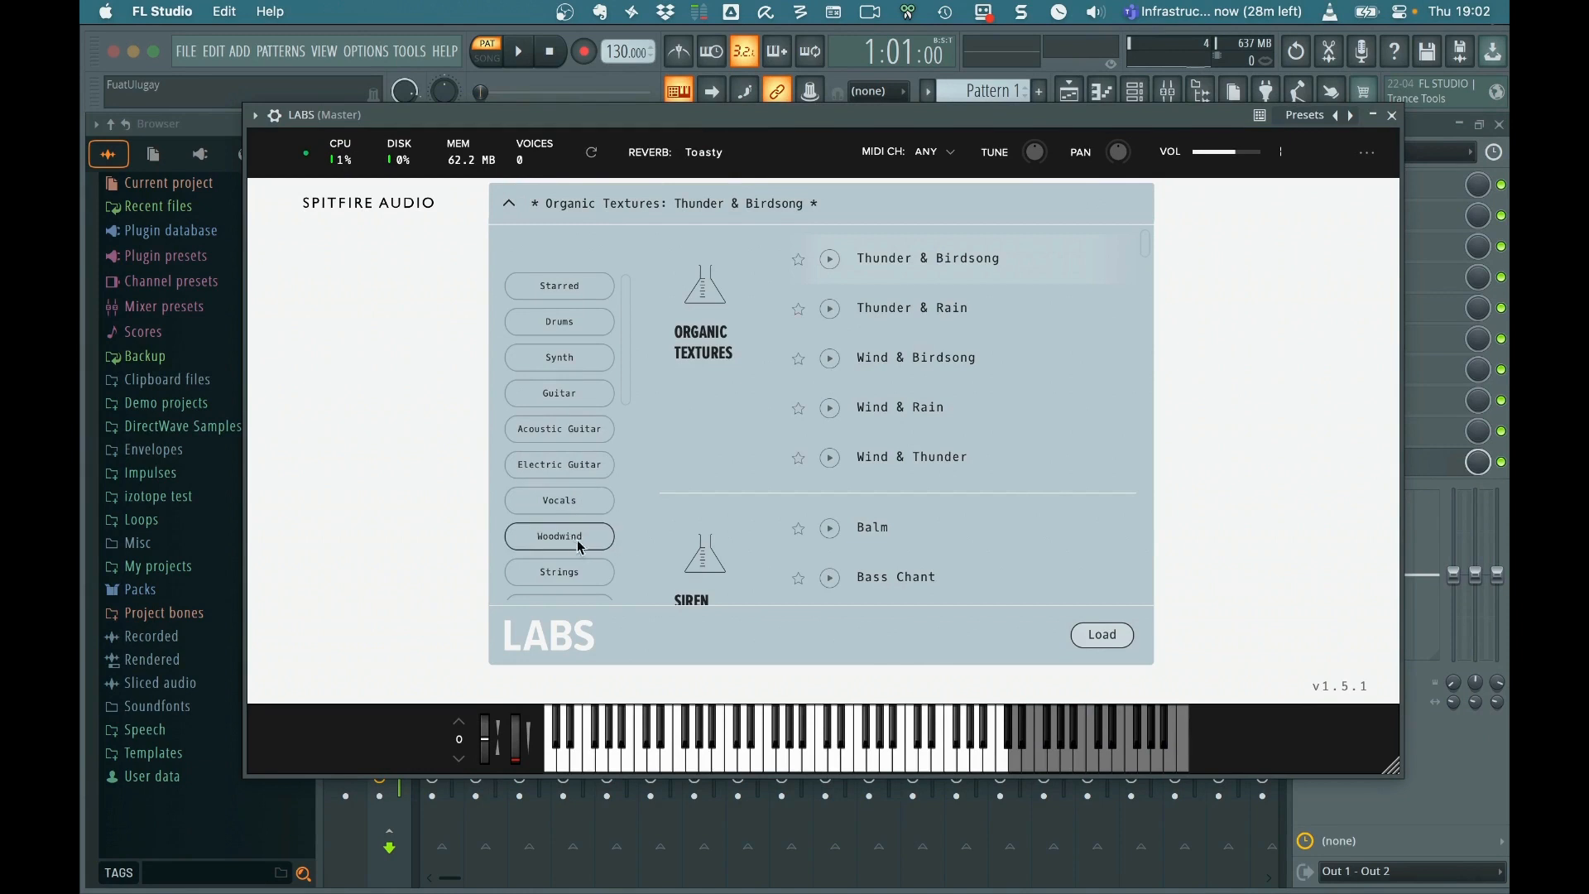
scroll(581, 548, down, 3)
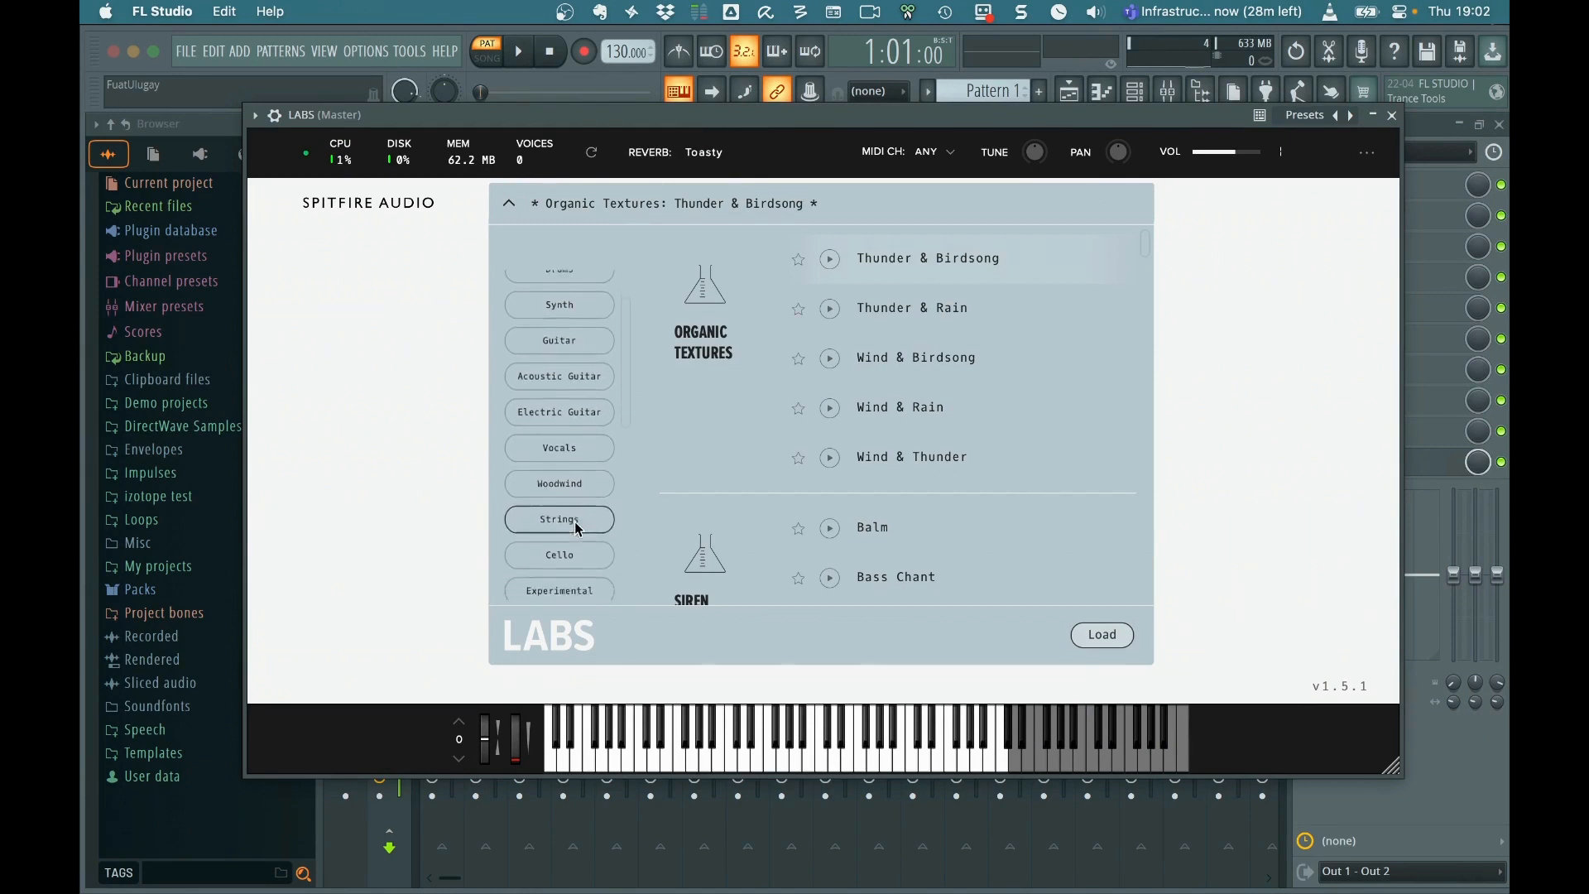
scroll(580, 530, down, 15)
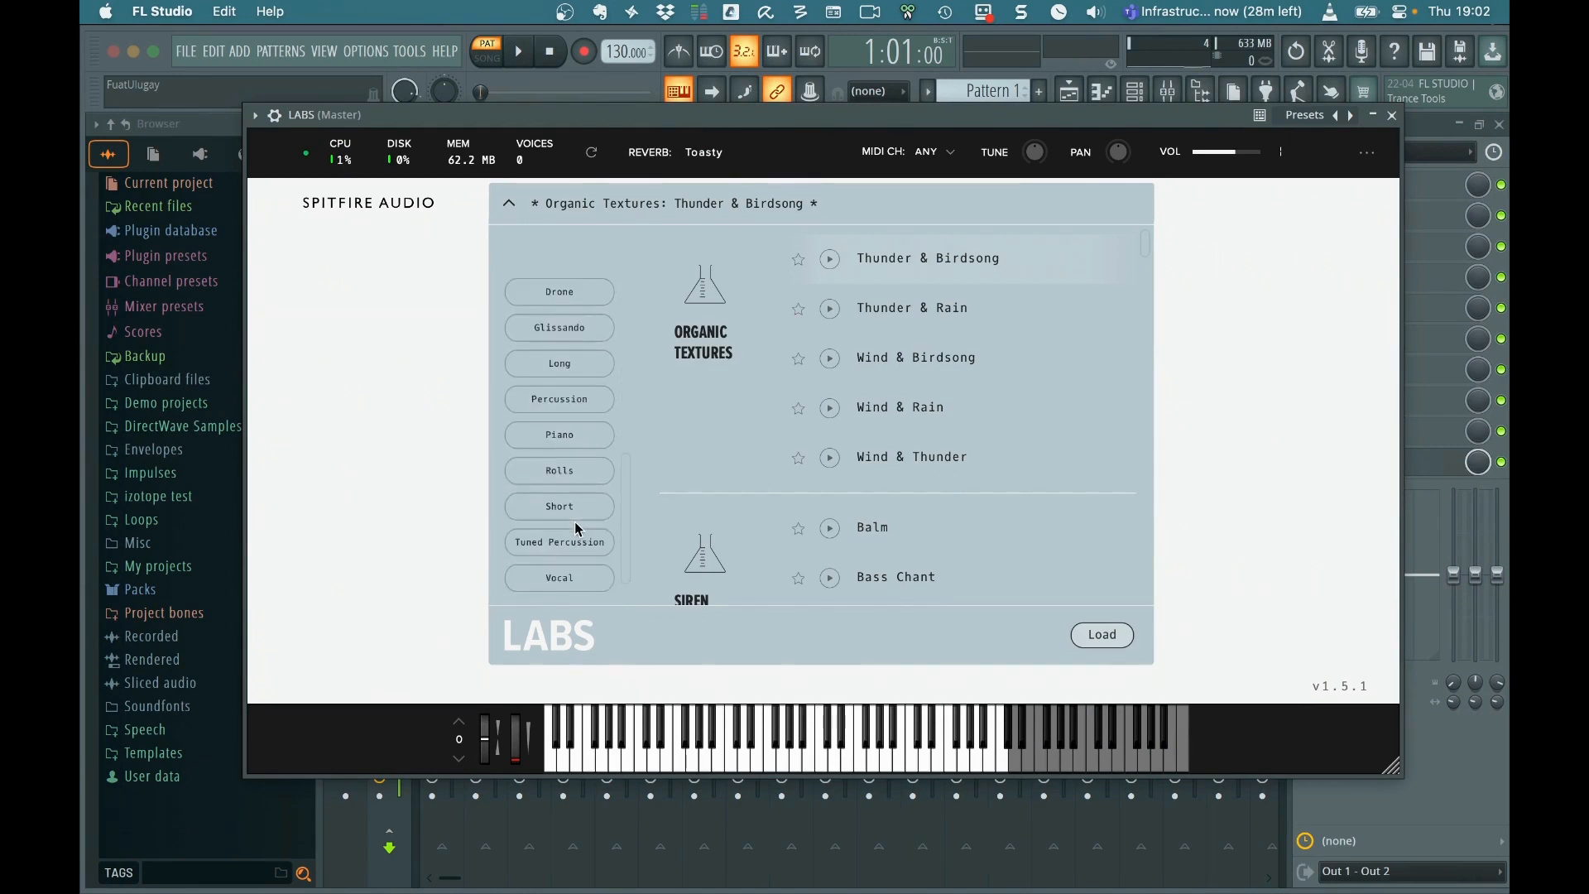
click(559, 434)
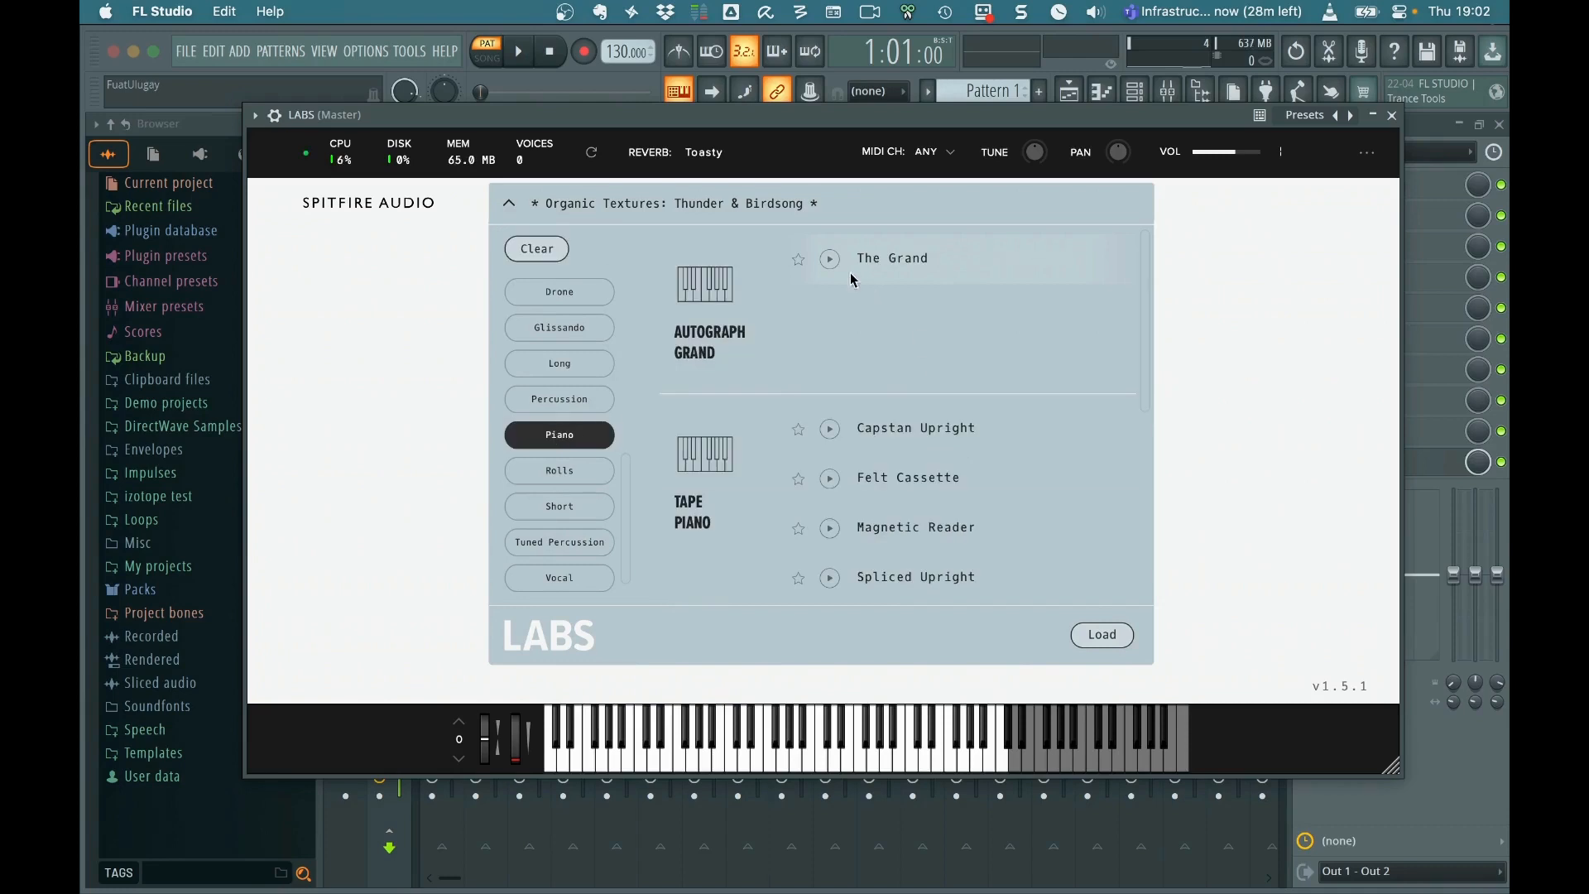
double_click(874, 260)
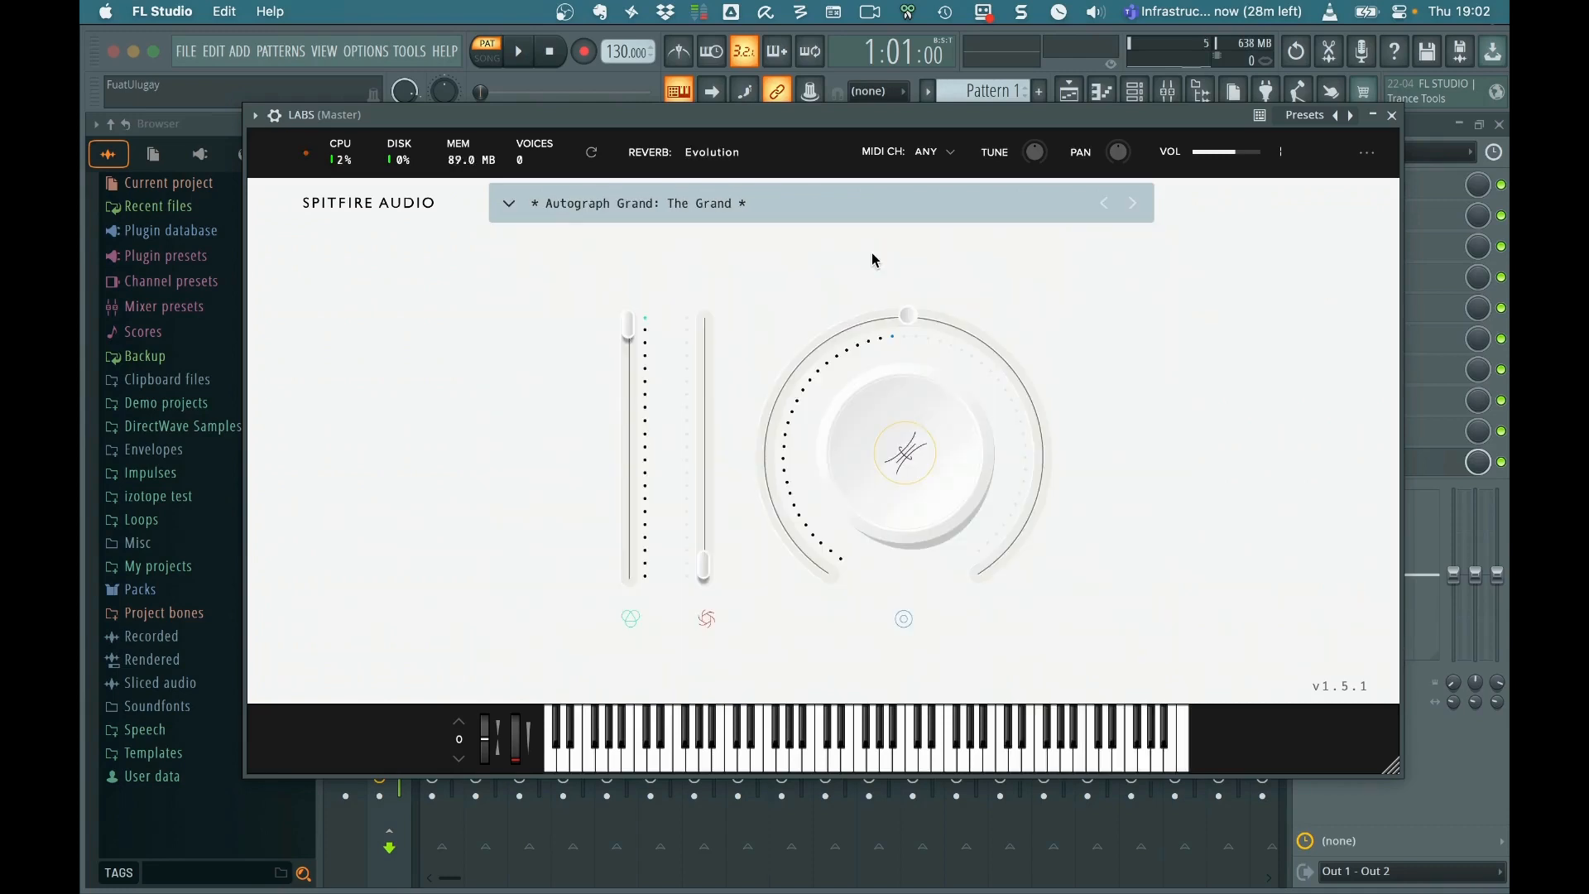
Step: Audition The Grand by playing notes on the LABS on-screen keyboard and a short melody with the computer's typing keyboard
click(737, 744)
click(790, 745)
click(965, 757)
click(1069, 752)
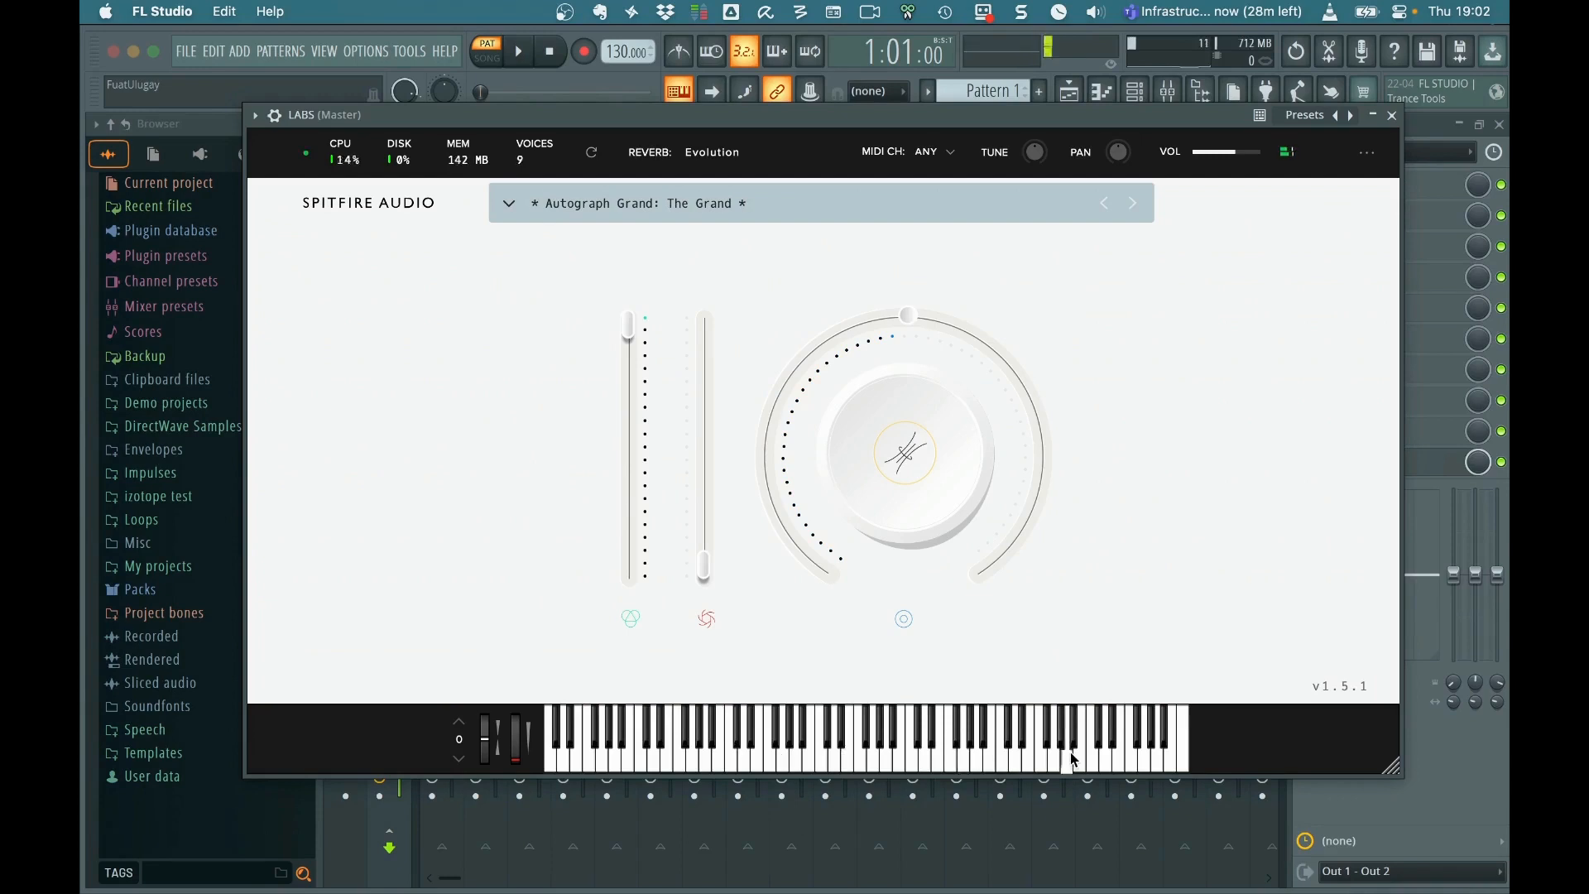
click(948, 754)
key(z)
key(c)
key(b)
key(m)
key(w)
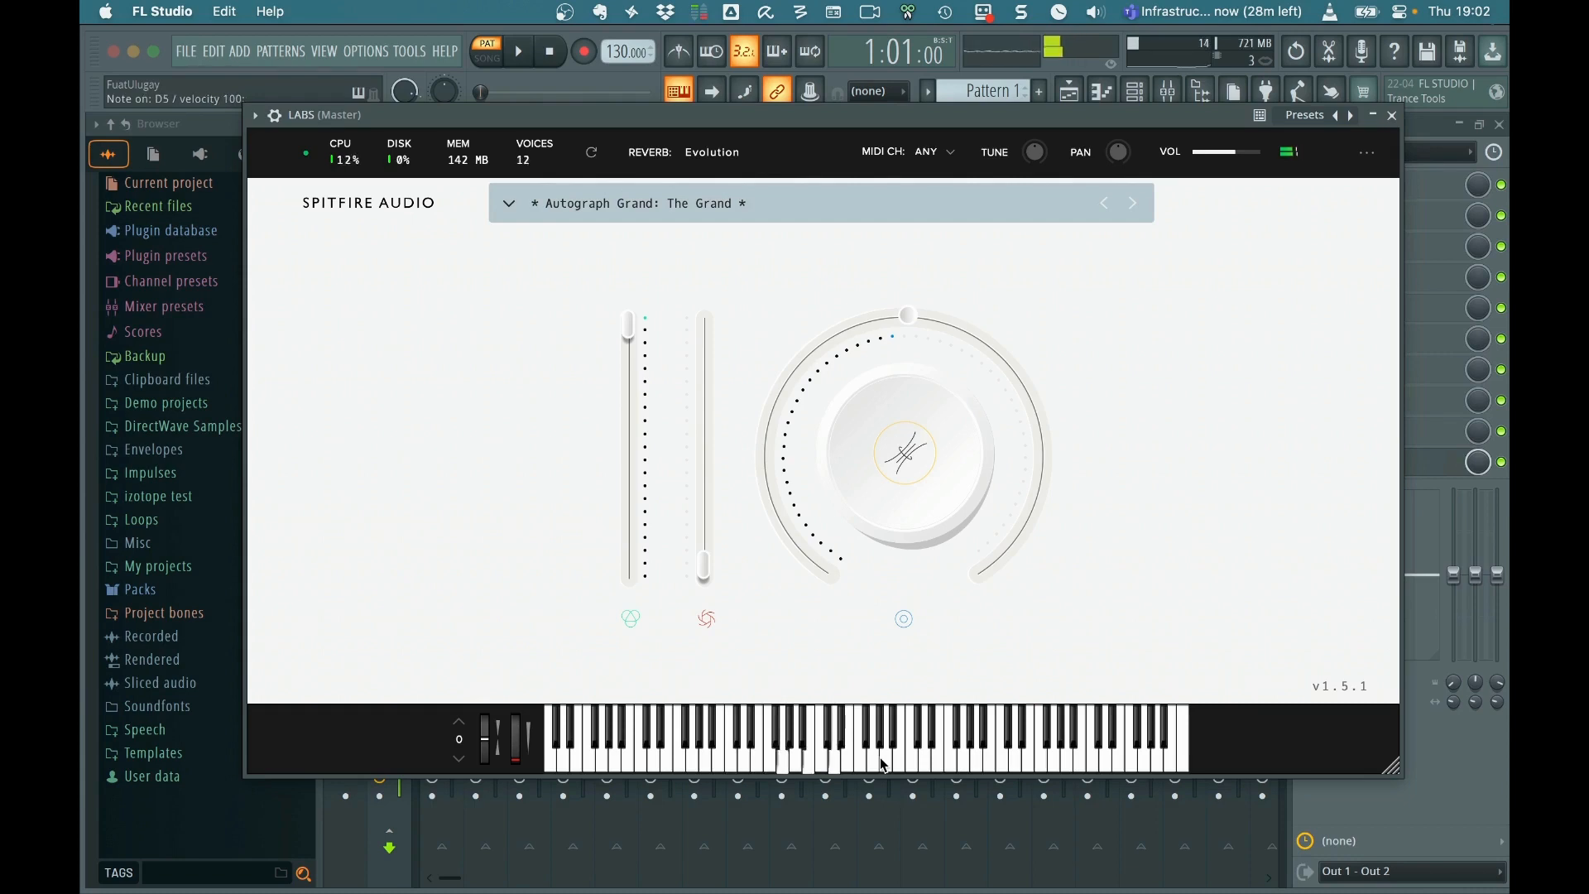
key(v)
key(n)
key(q)
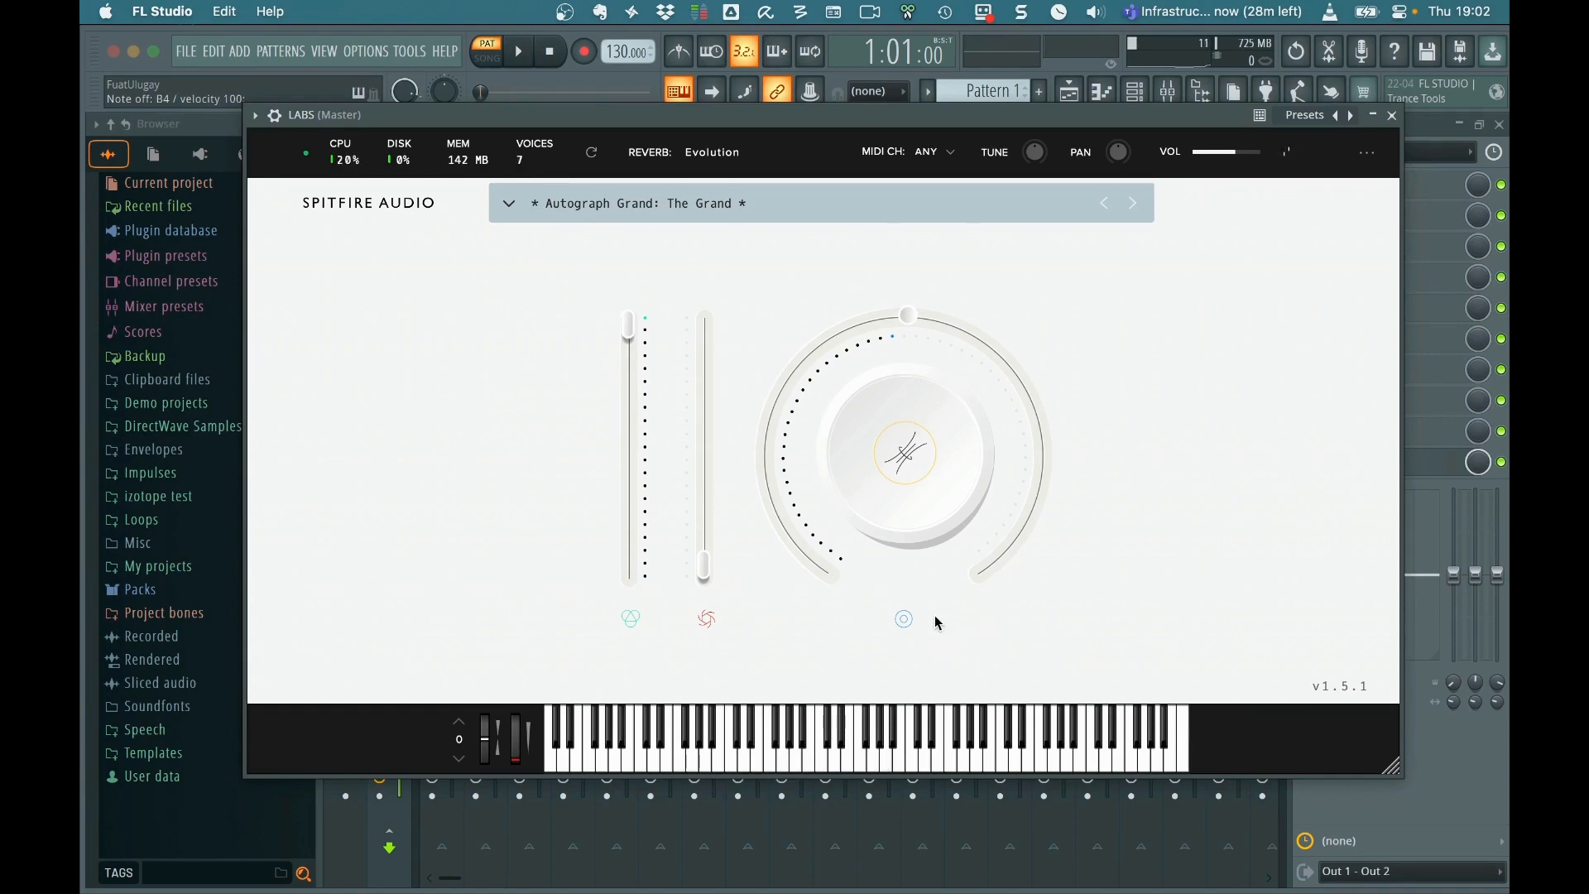
Step: Load the Felt Cassette preset from Tape Piano in the LABS preset browser
mouse_move(985, 564)
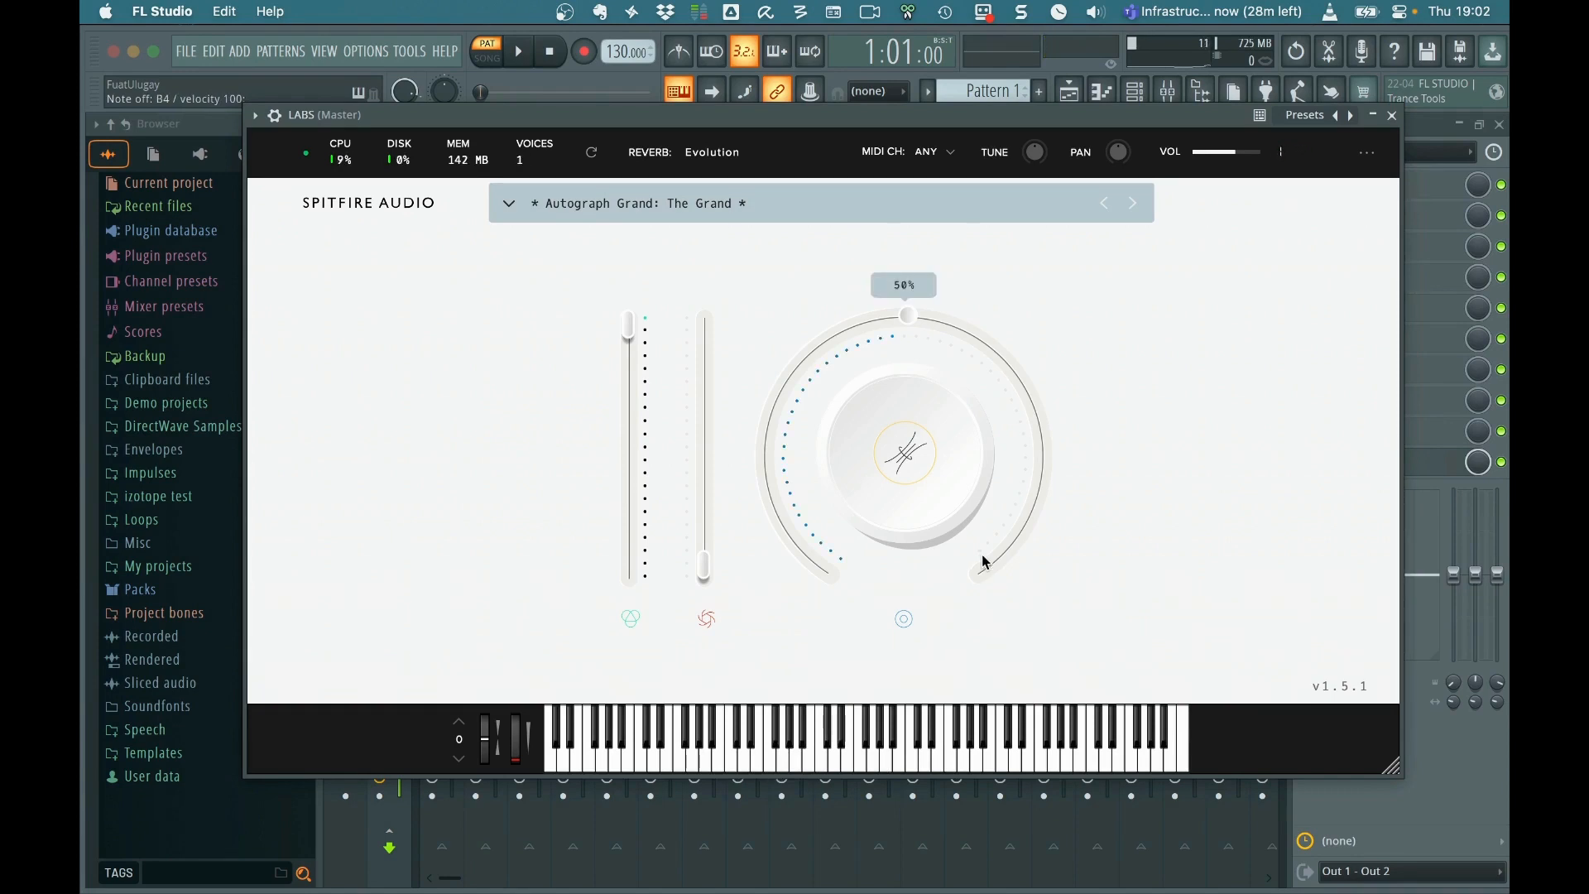
click(619, 213)
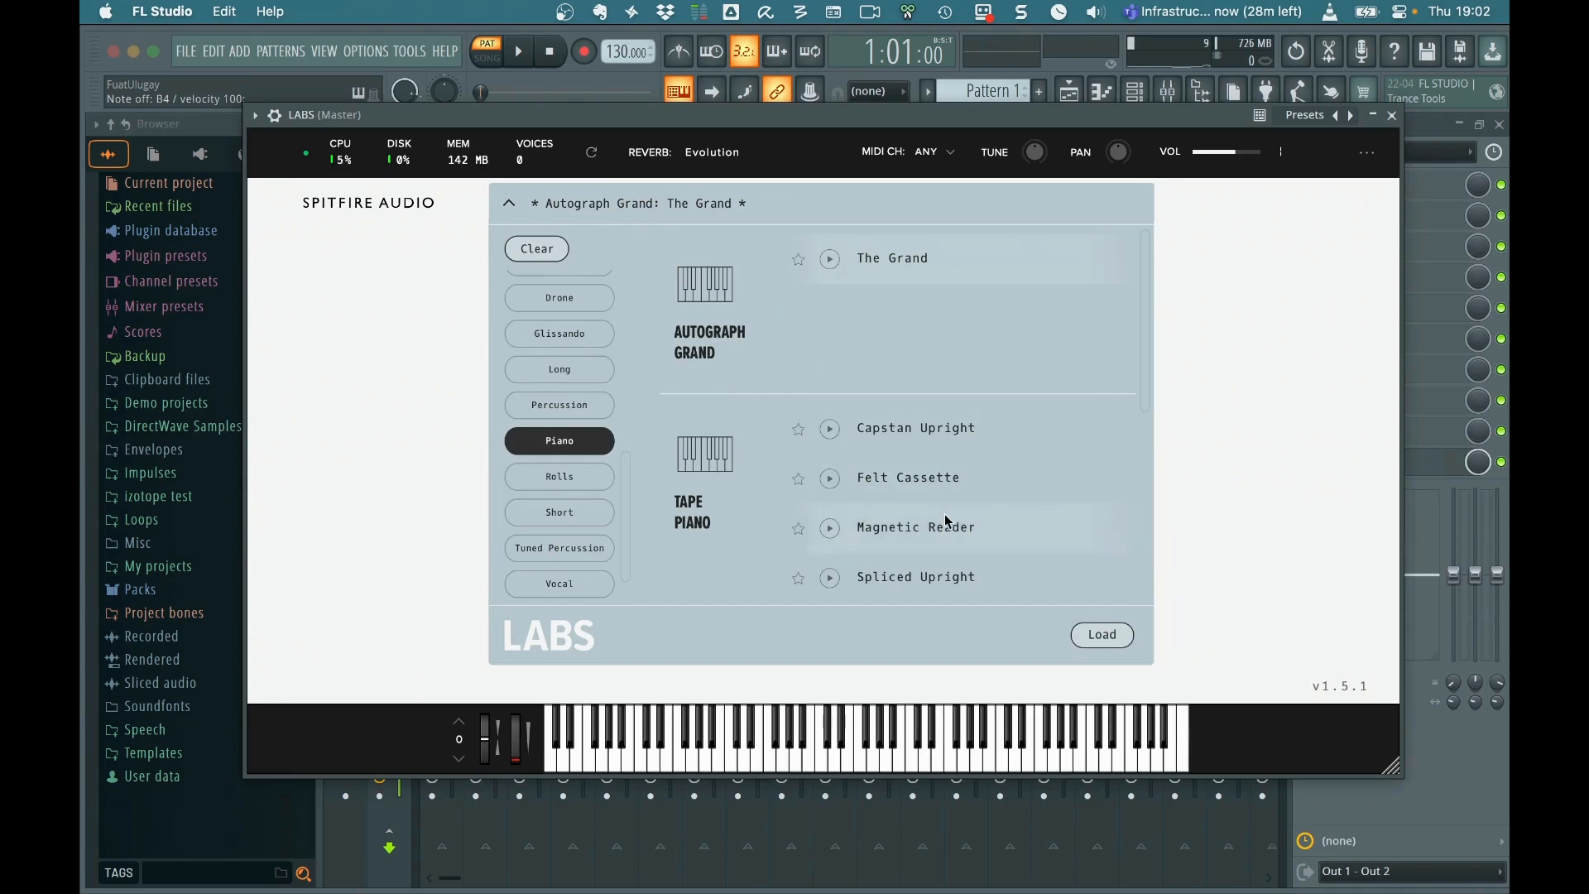
scroll(949, 521, down, 1)
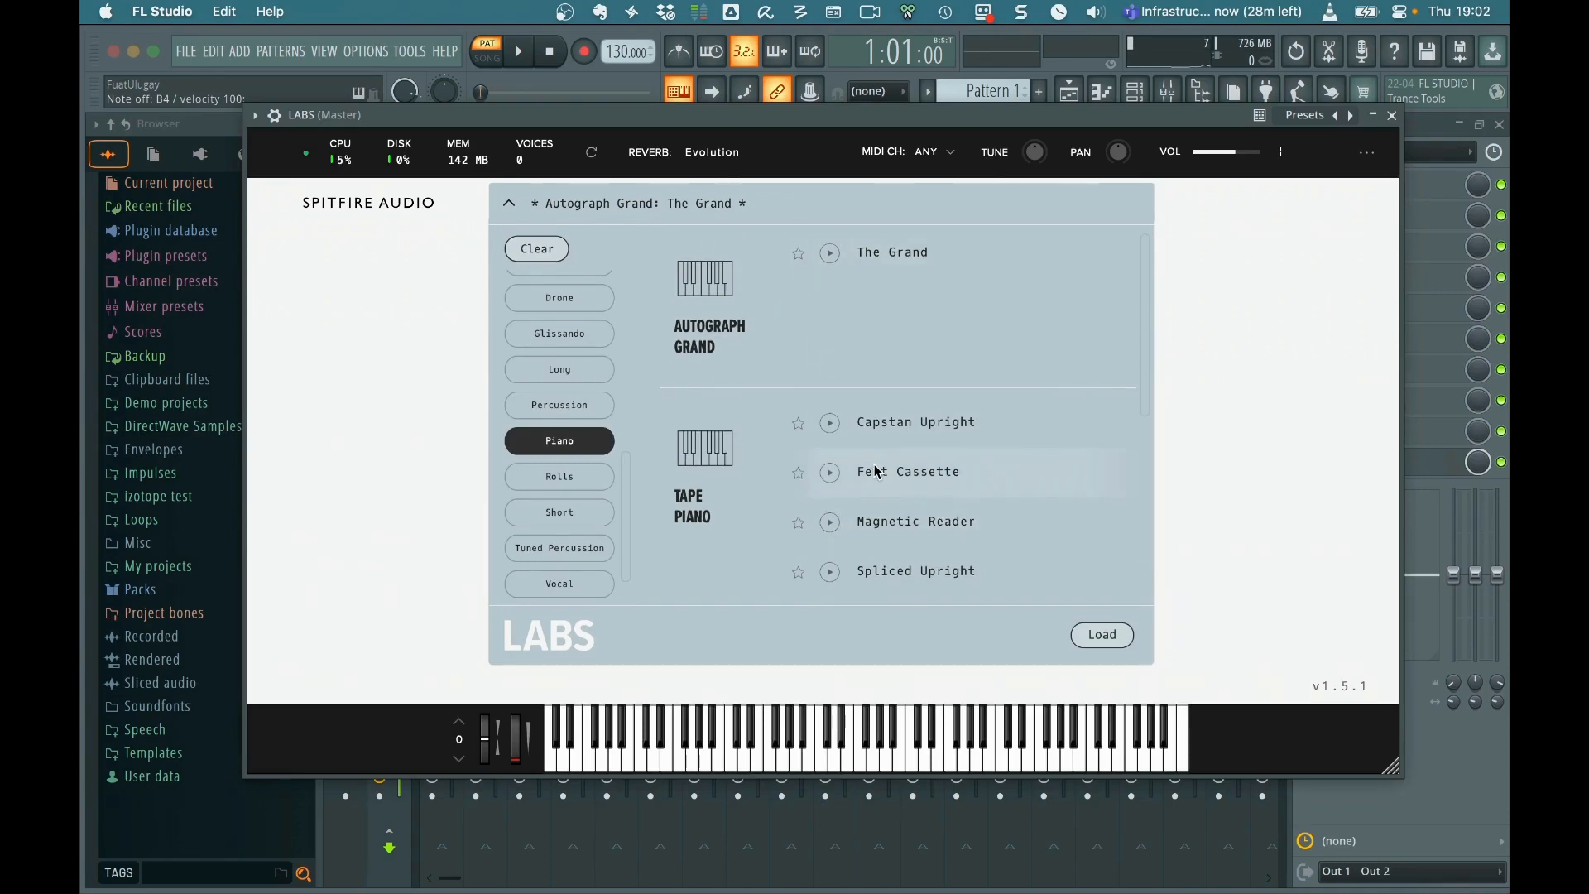
click(1095, 640)
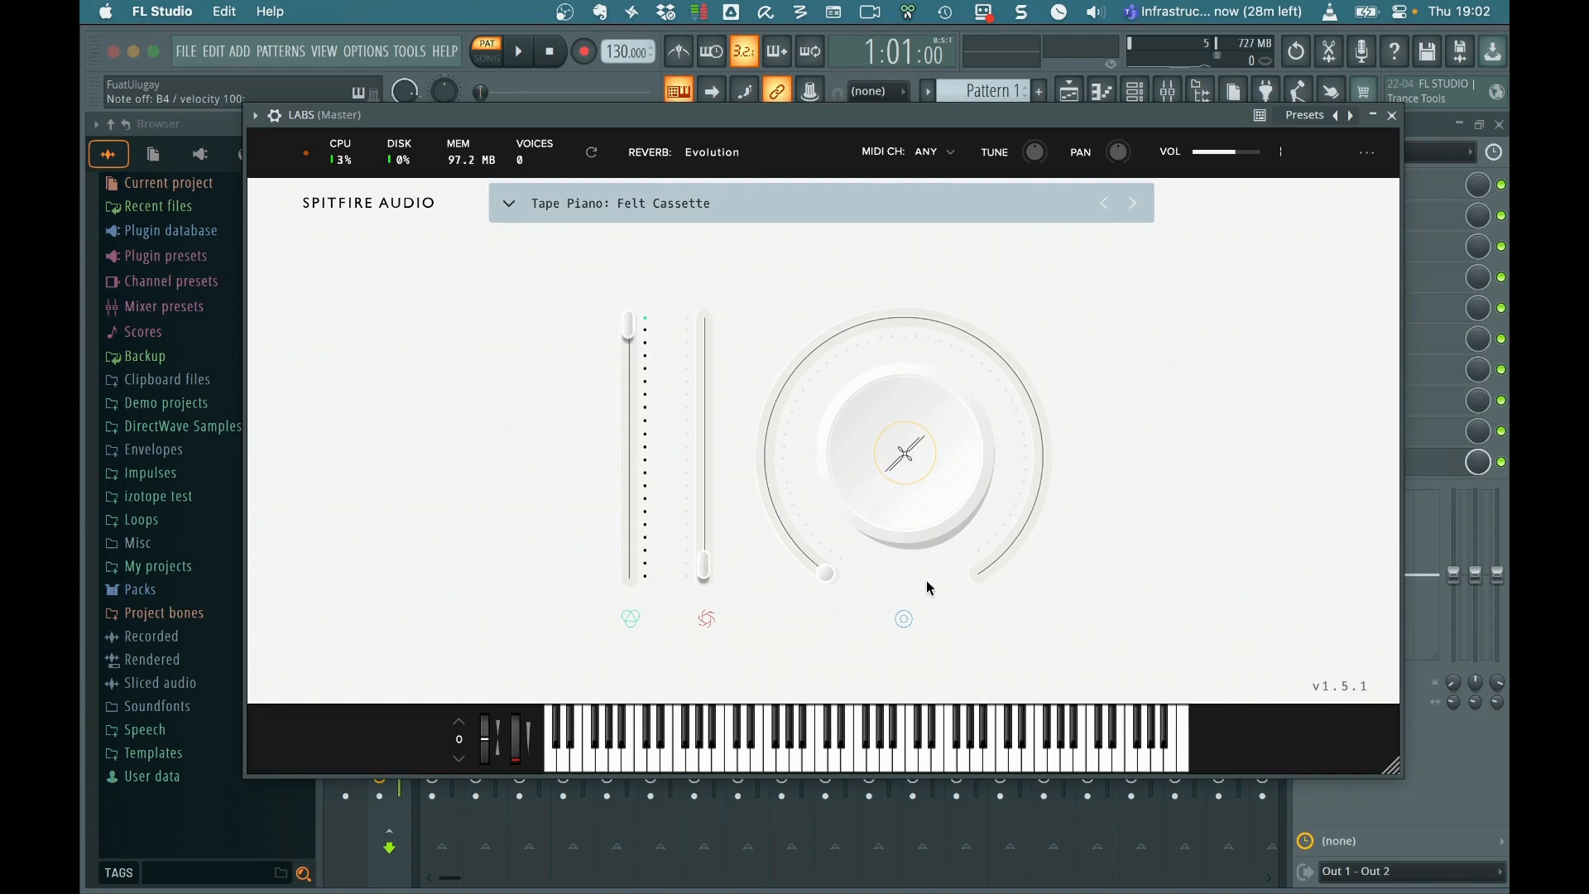
Step: Audition Felt Cassette by playing a short melody with the computer's typing keyboard
key(z)
key(c)
key(b)
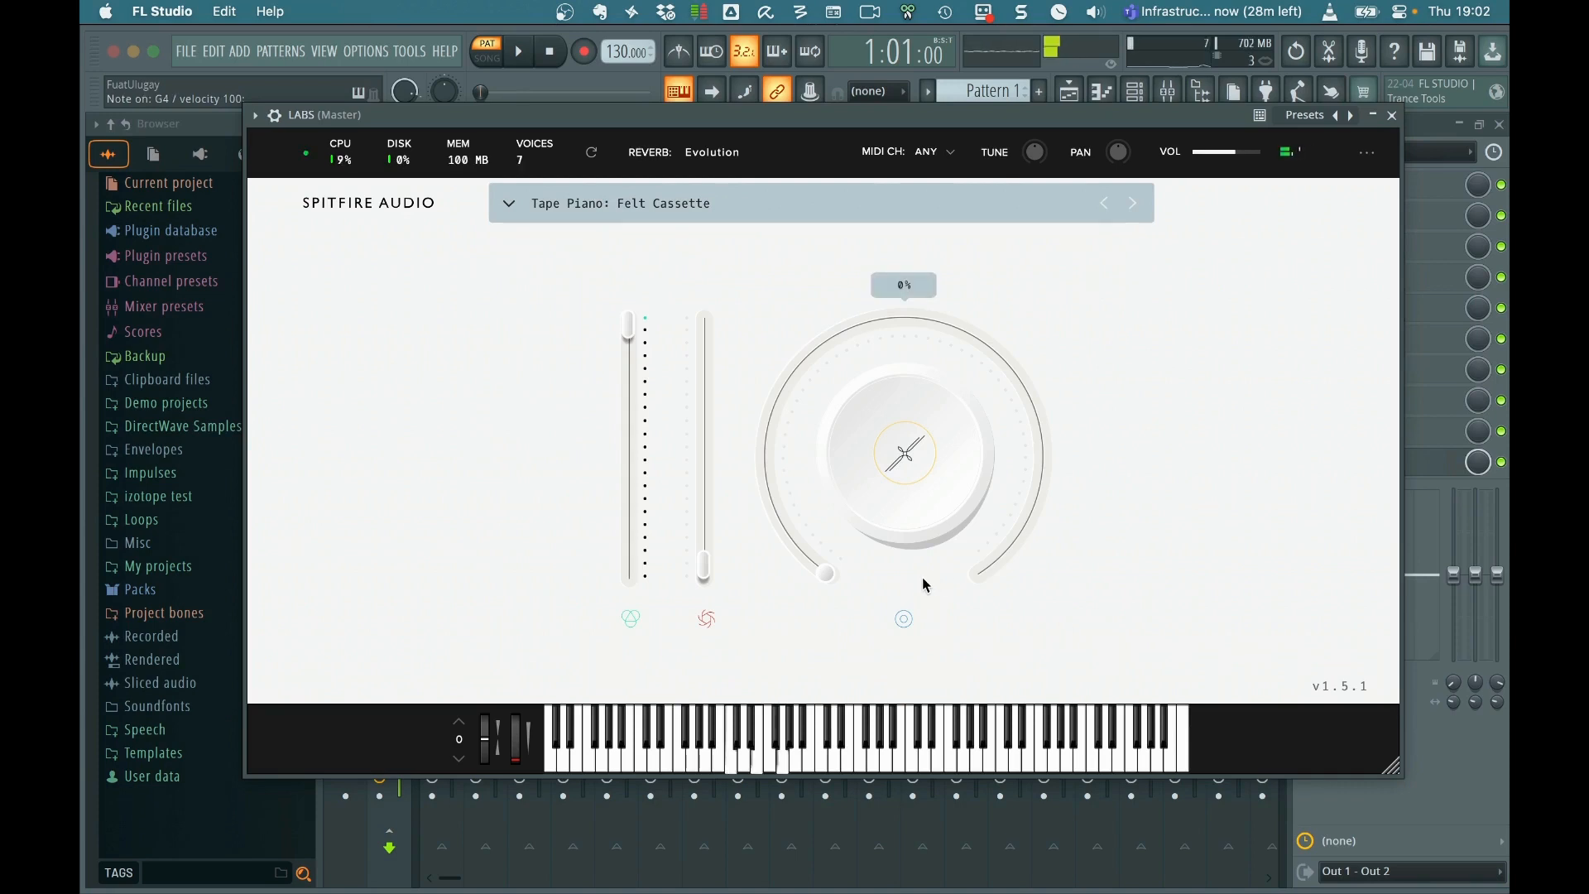
key(m)
key(b)
key(period)
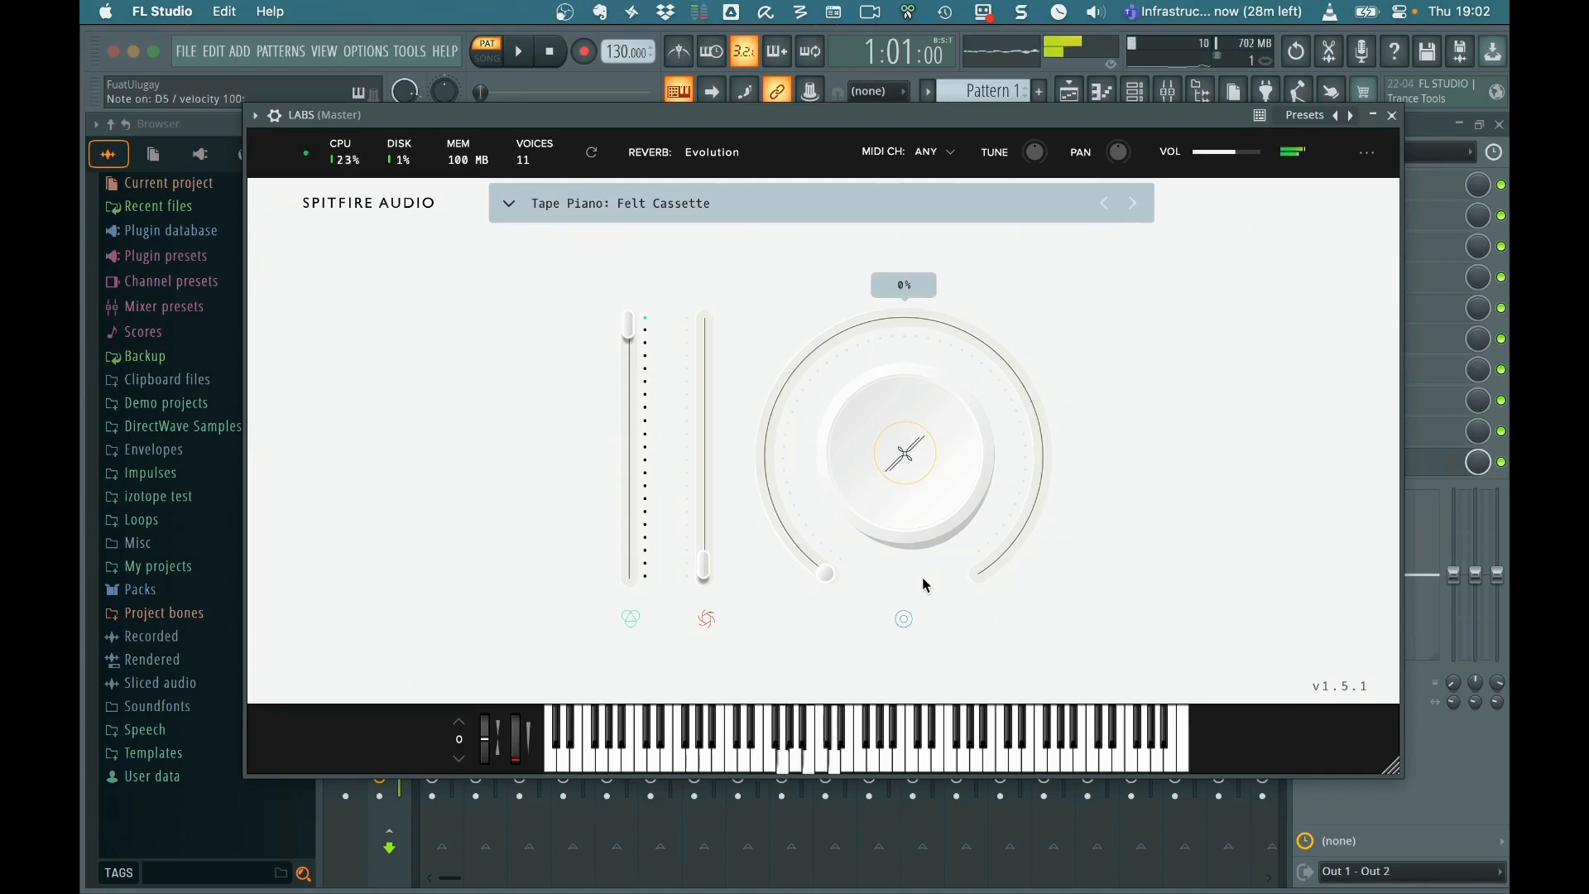
key(period)
key(slash)
key(comma)
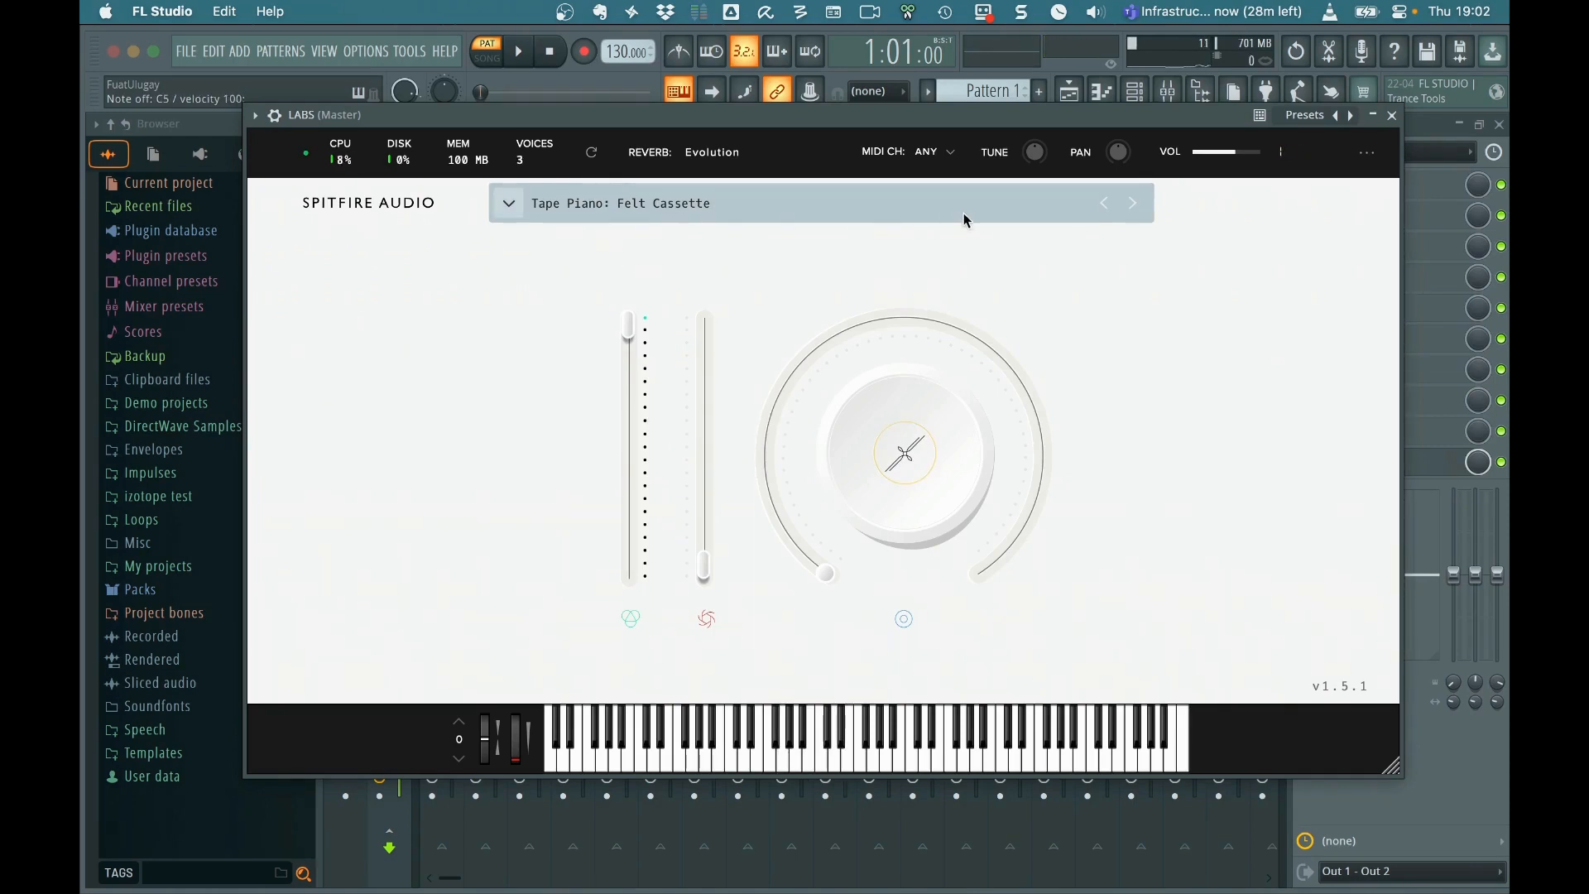
Step: Remove the Piano filter from the LABS preset list and filter the presets by Strings instead
click(509, 204)
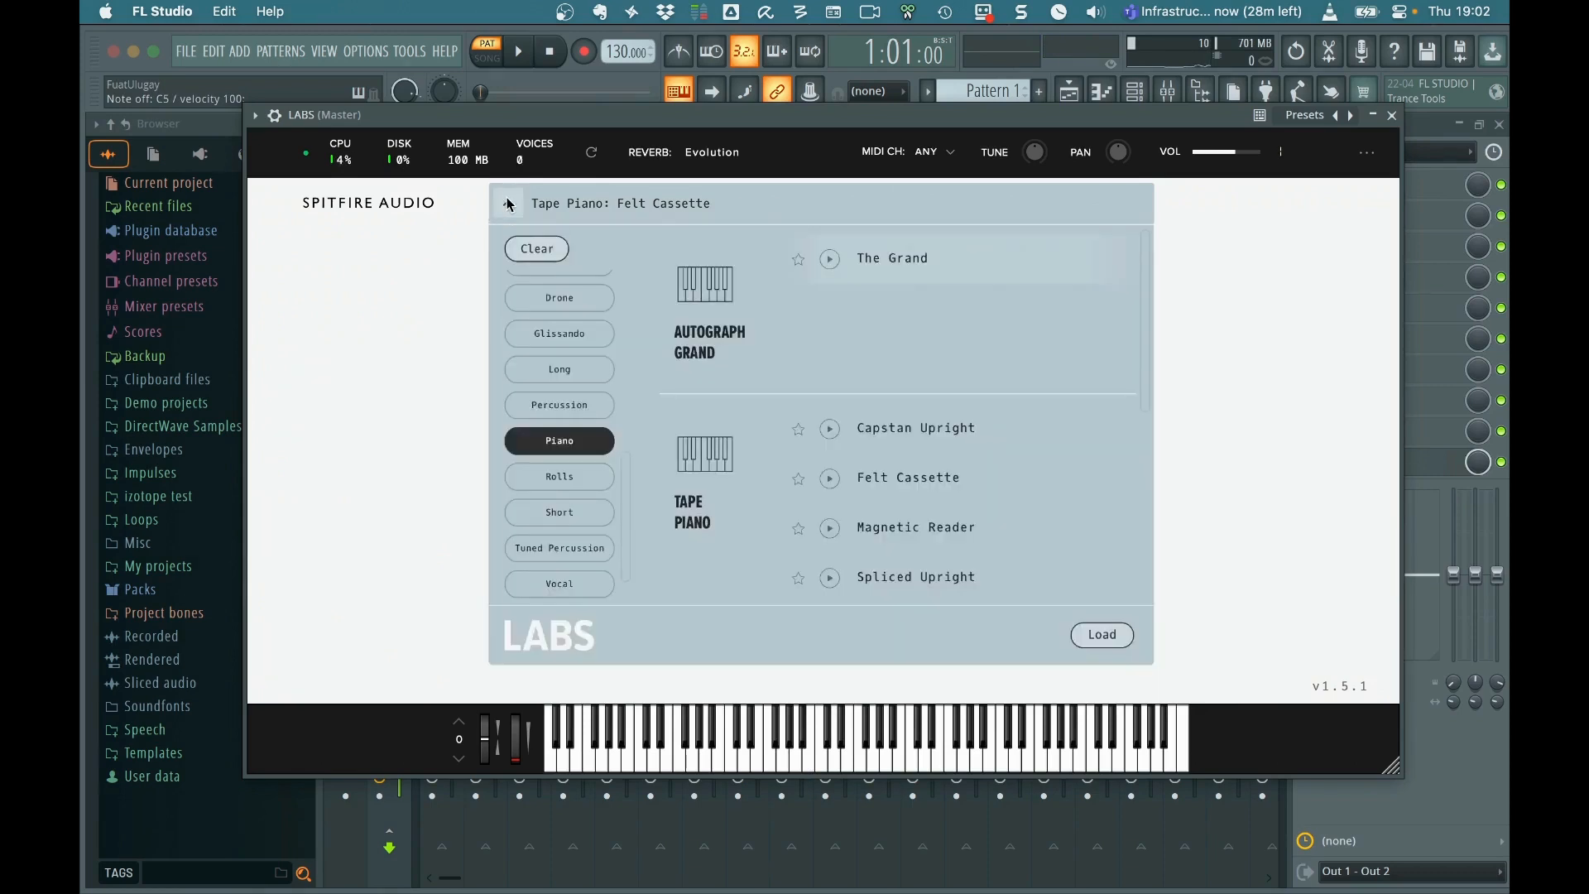
click(558, 444)
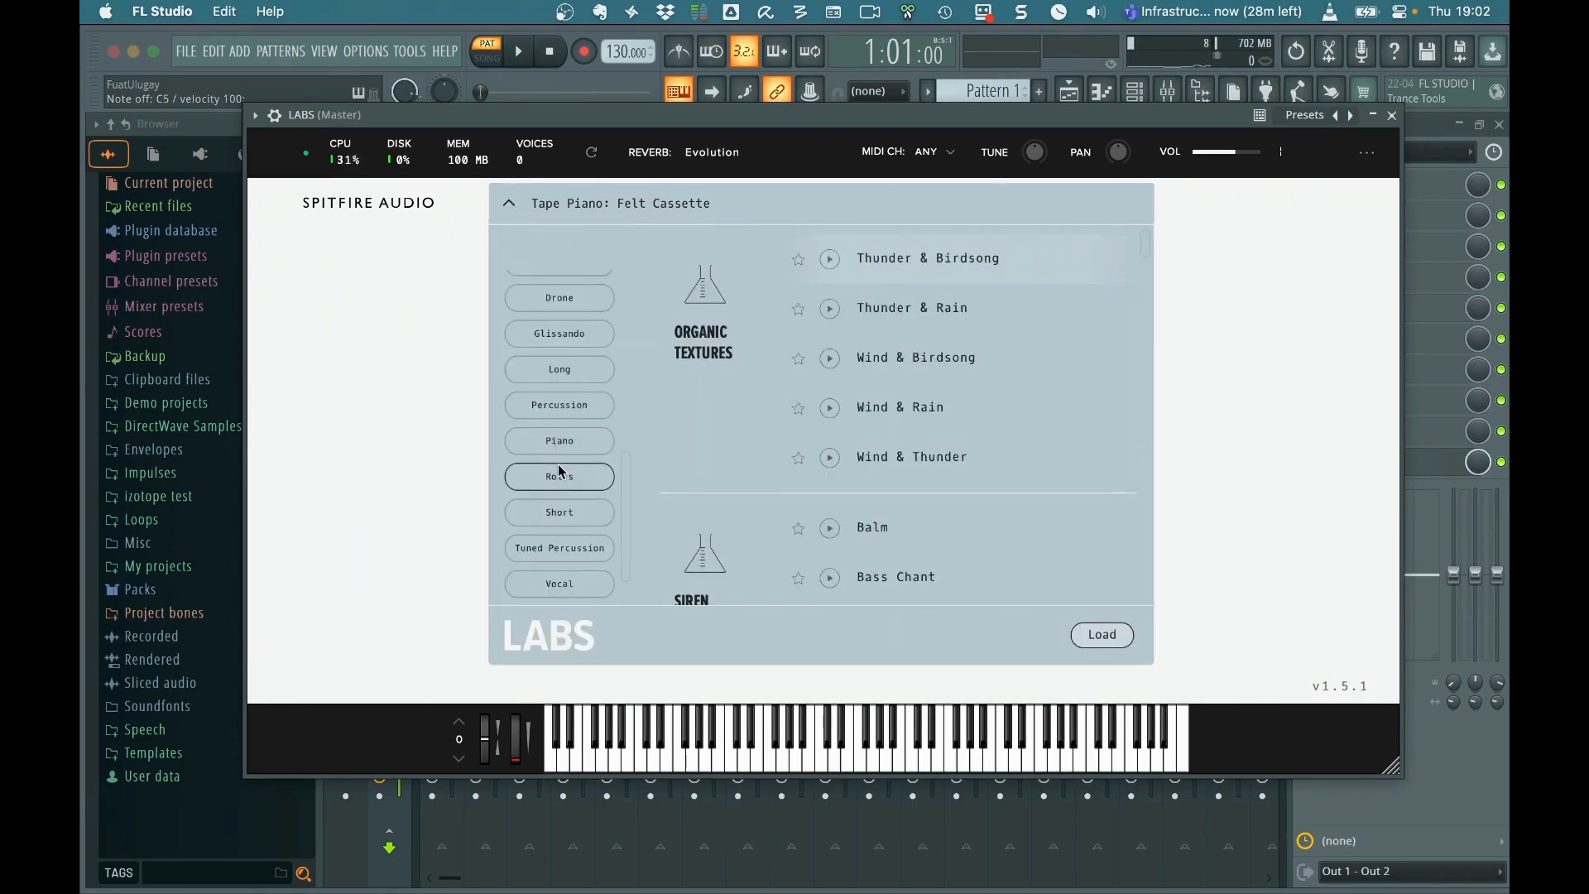
scroll(560, 472, up, 3)
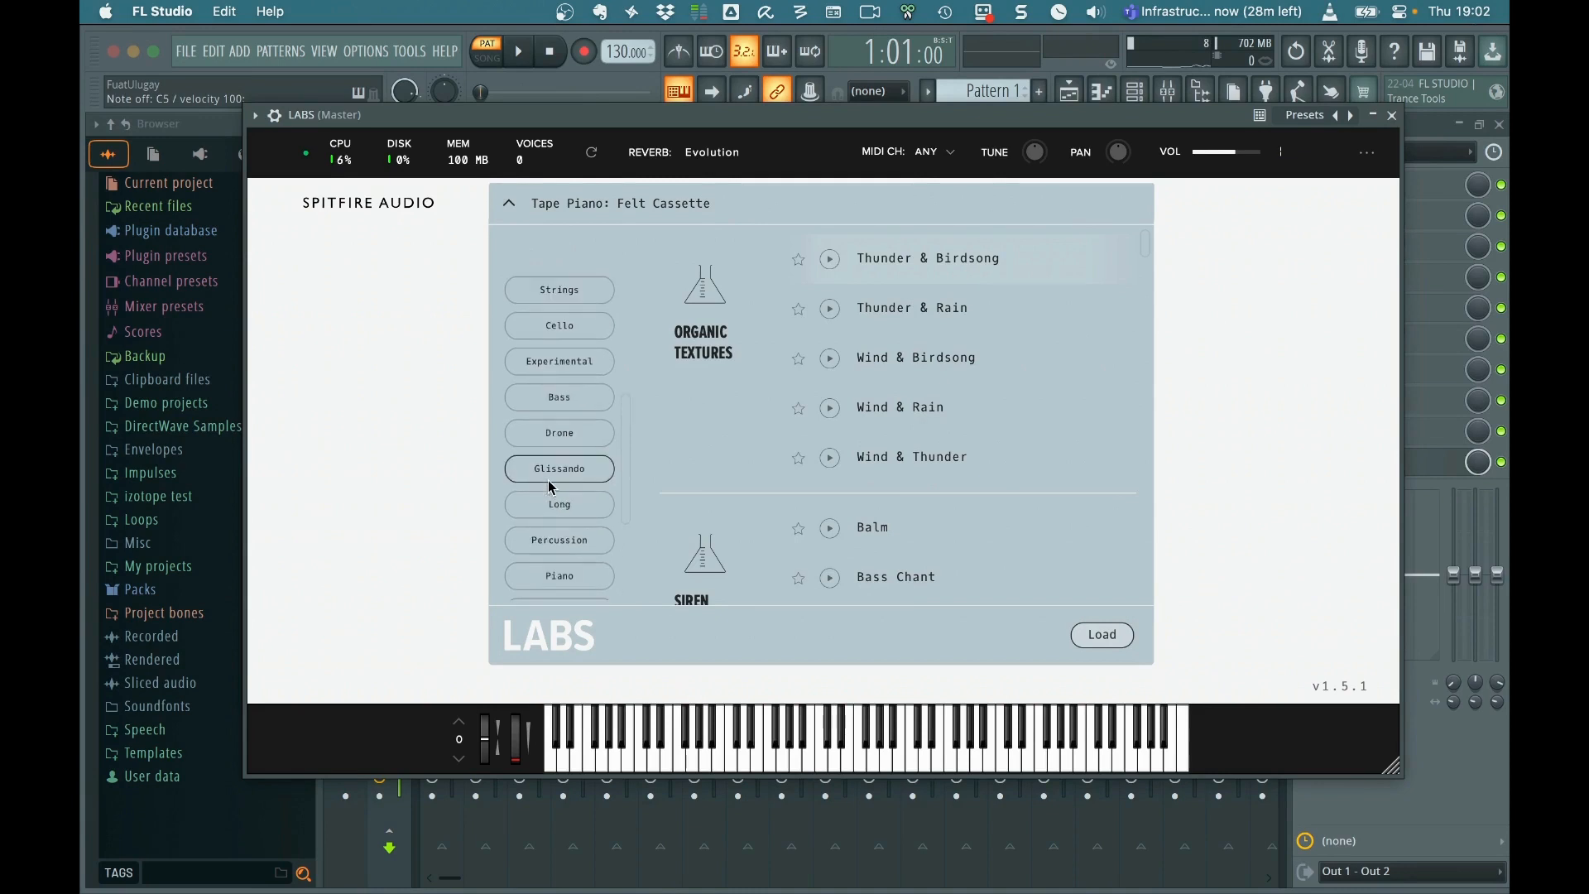
scroll(552, 486, up, 1)
click(559, 330)
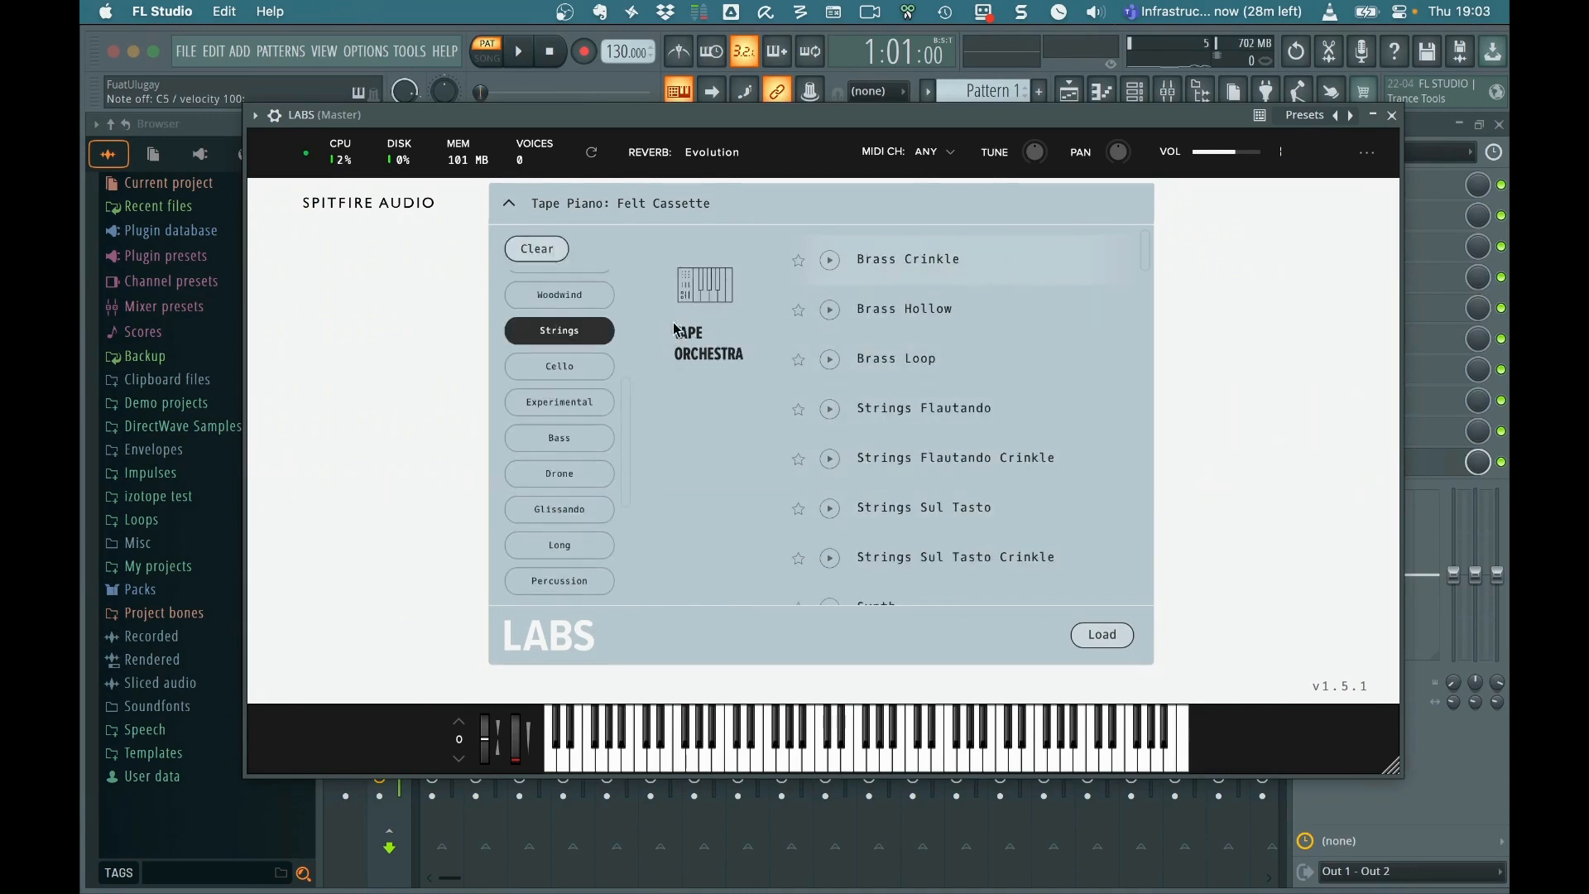
Step: Browse past the Tape Orchestra presets and load the Expressive Strings preset from the Expressive Strings pack
scroll(919, 455, down, 1)
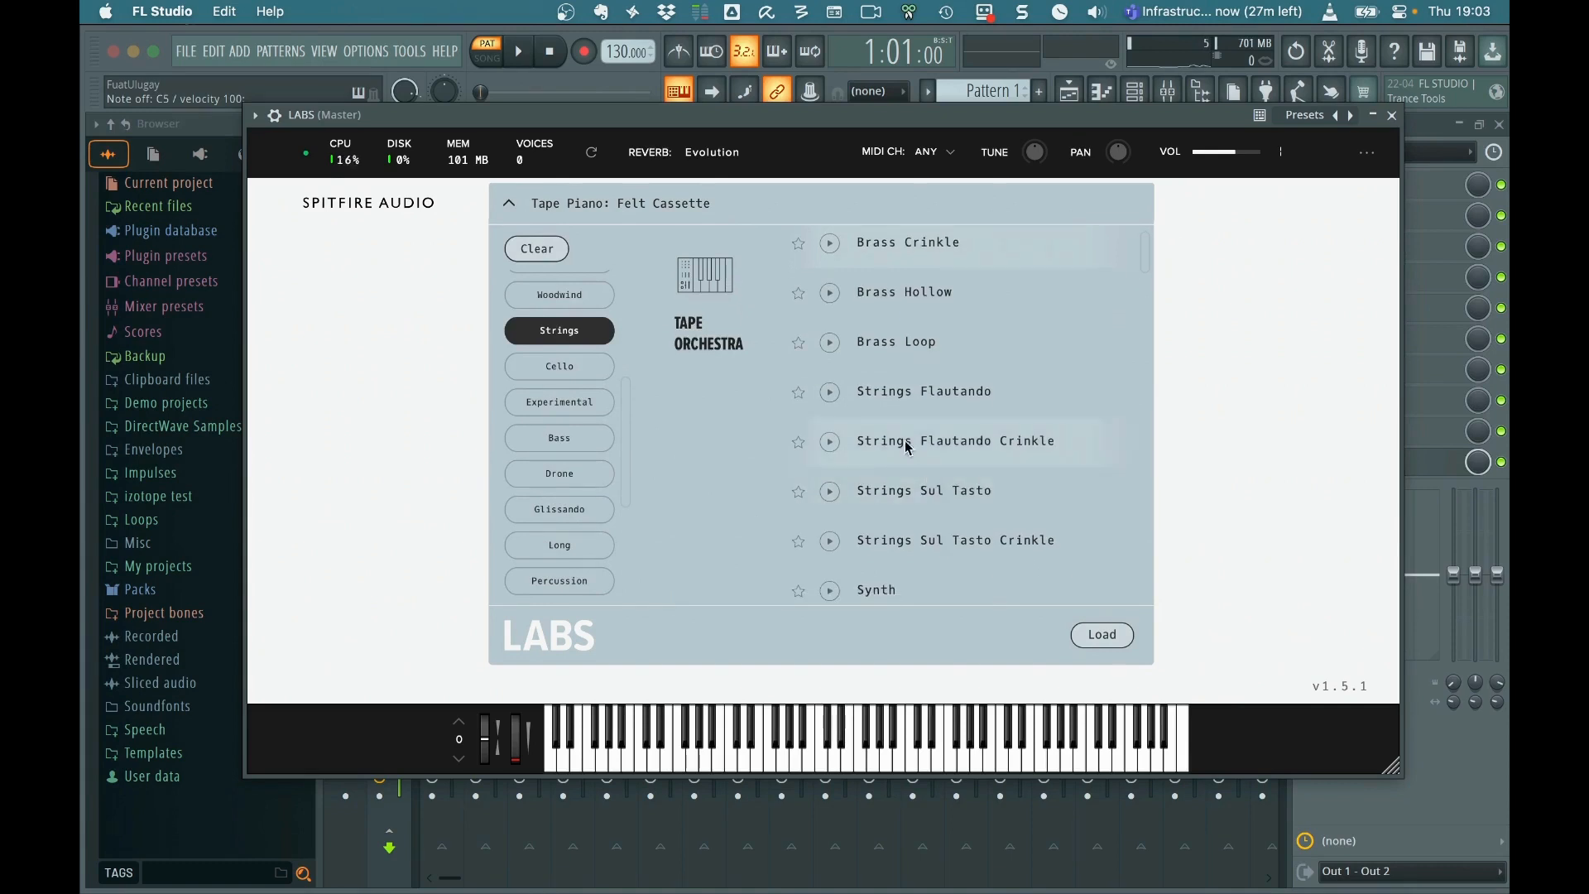
scroll(998, 514, down, 1)
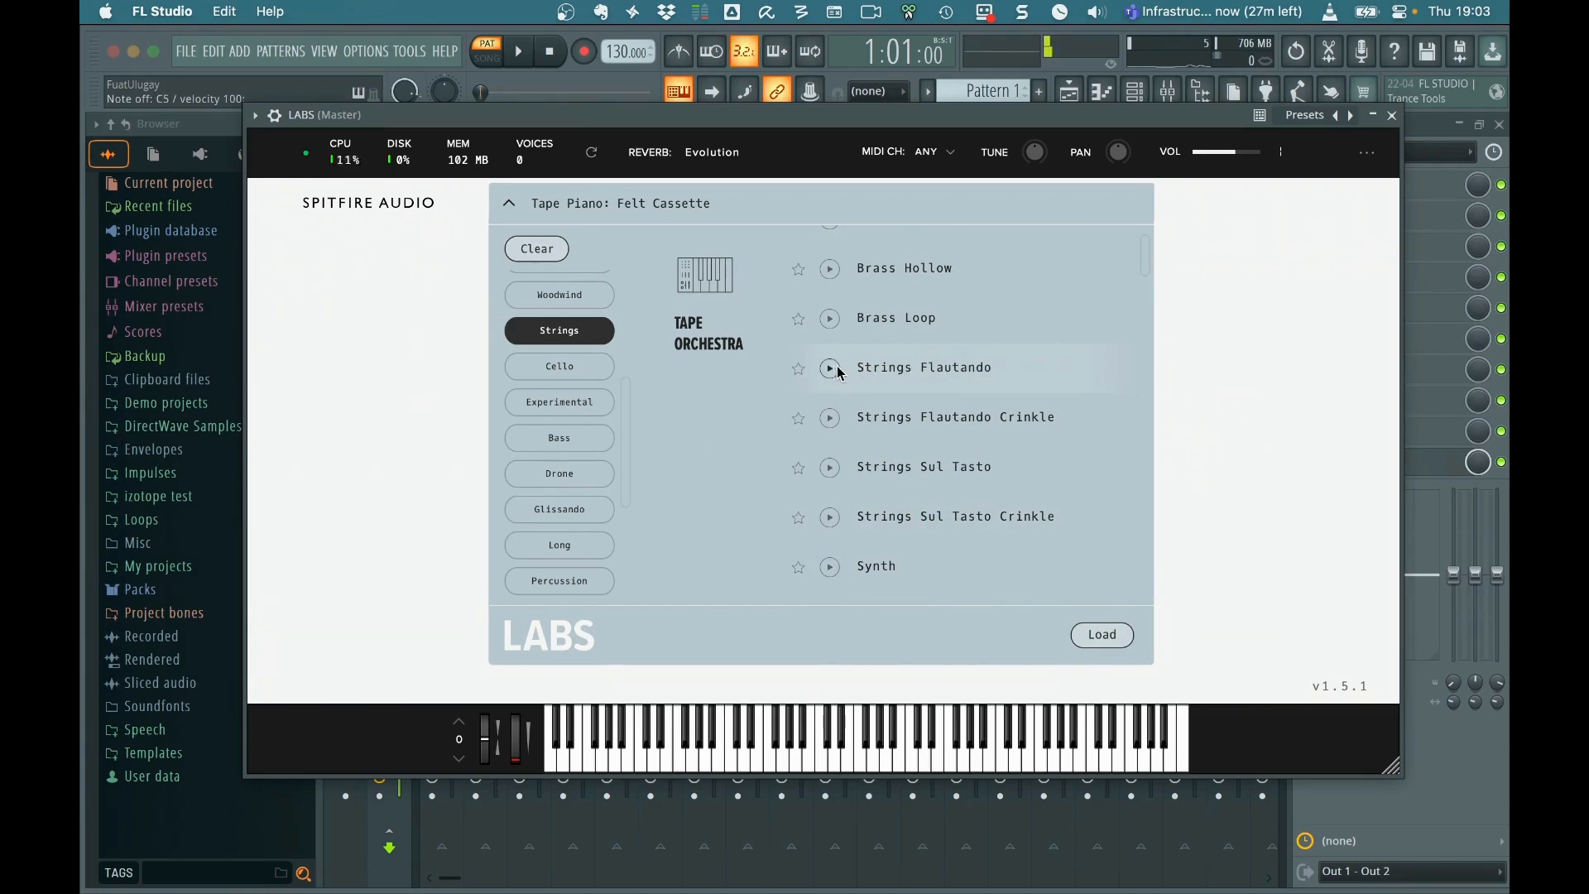
scroll(883, 380, down, 3)
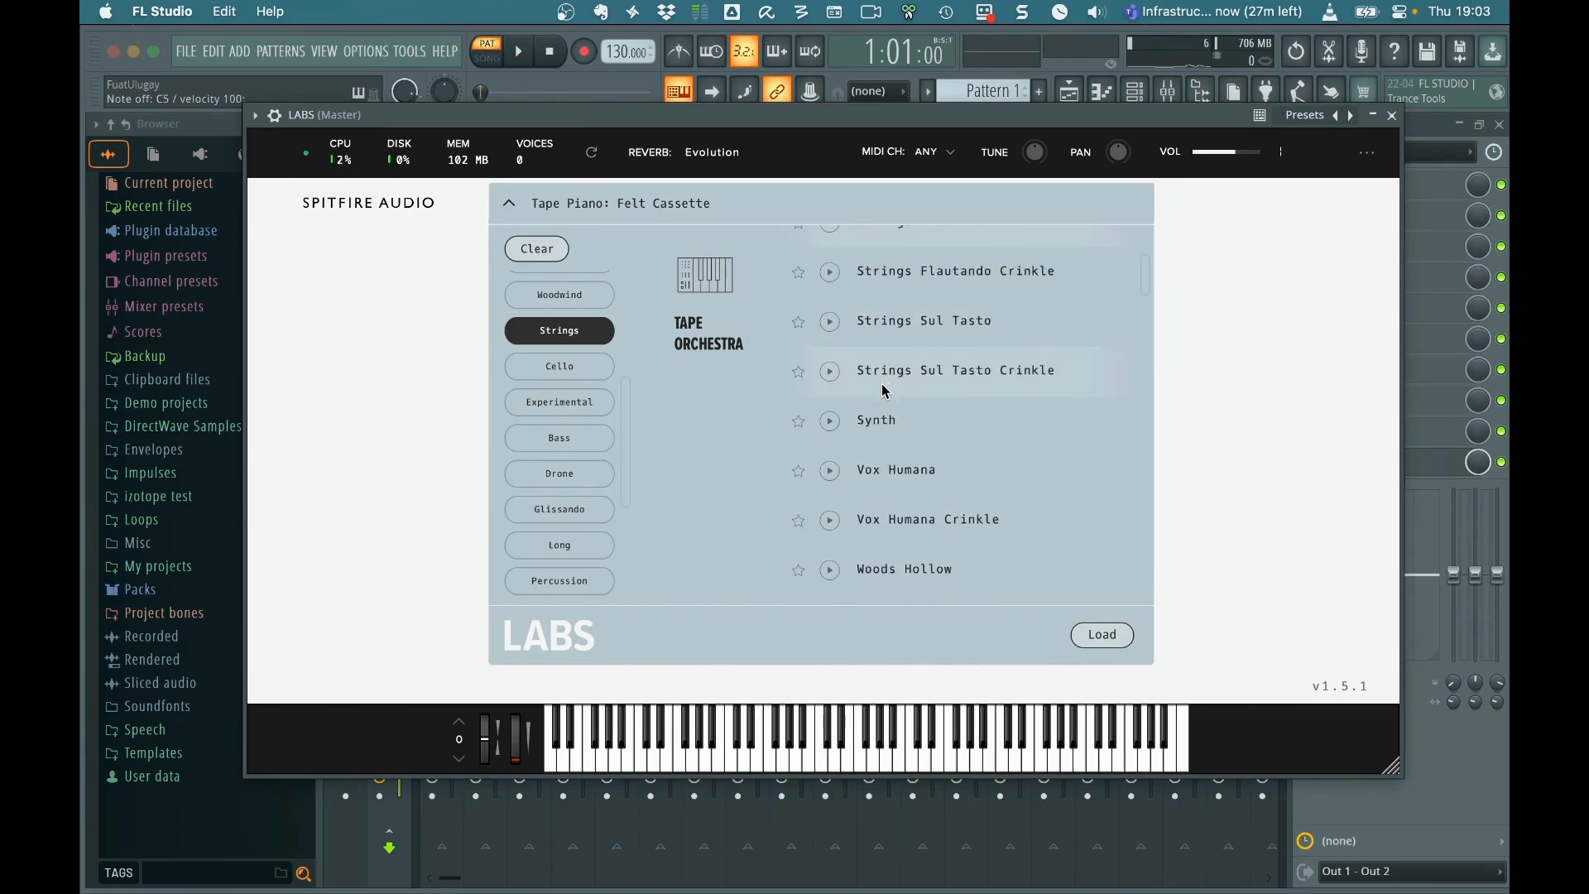
scroll(884, 390, down, 4)
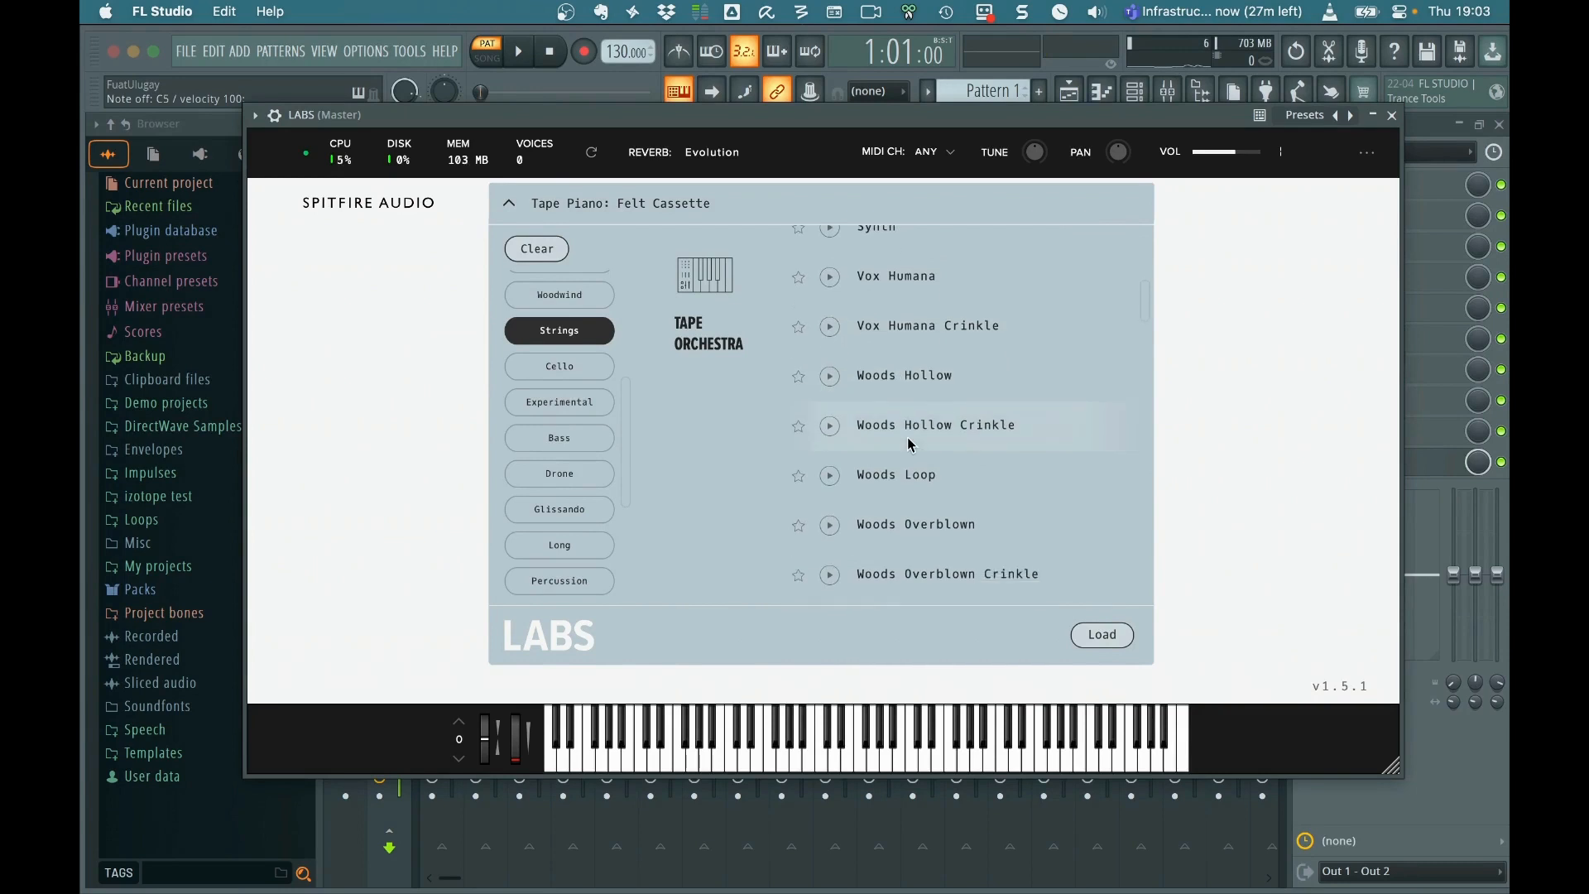
scroll(911, 445, down, 4)
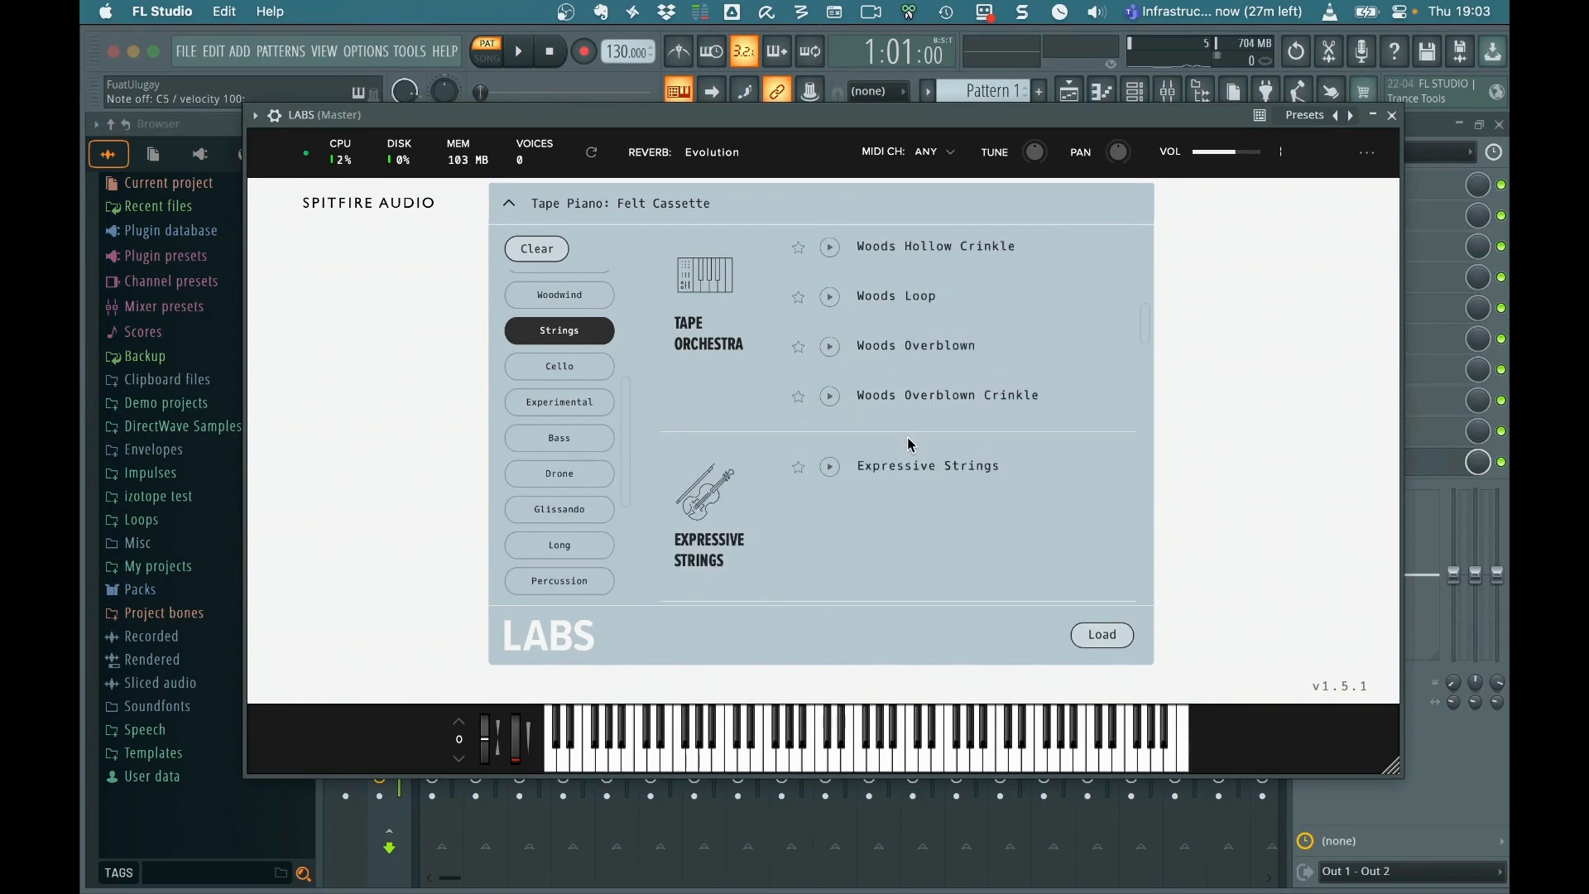
click(886, 468)
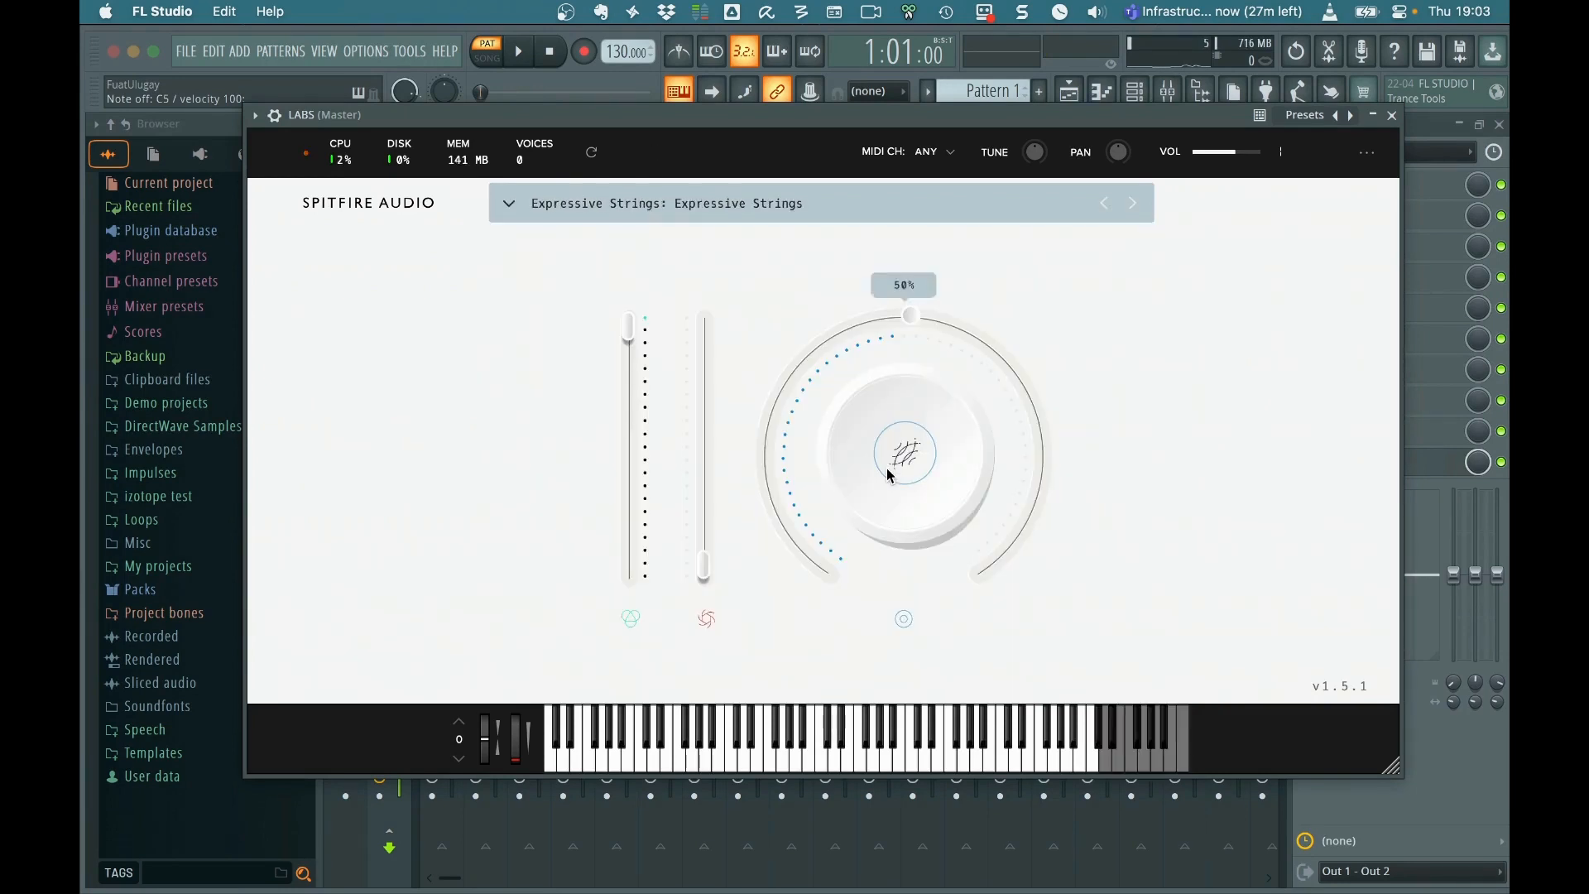